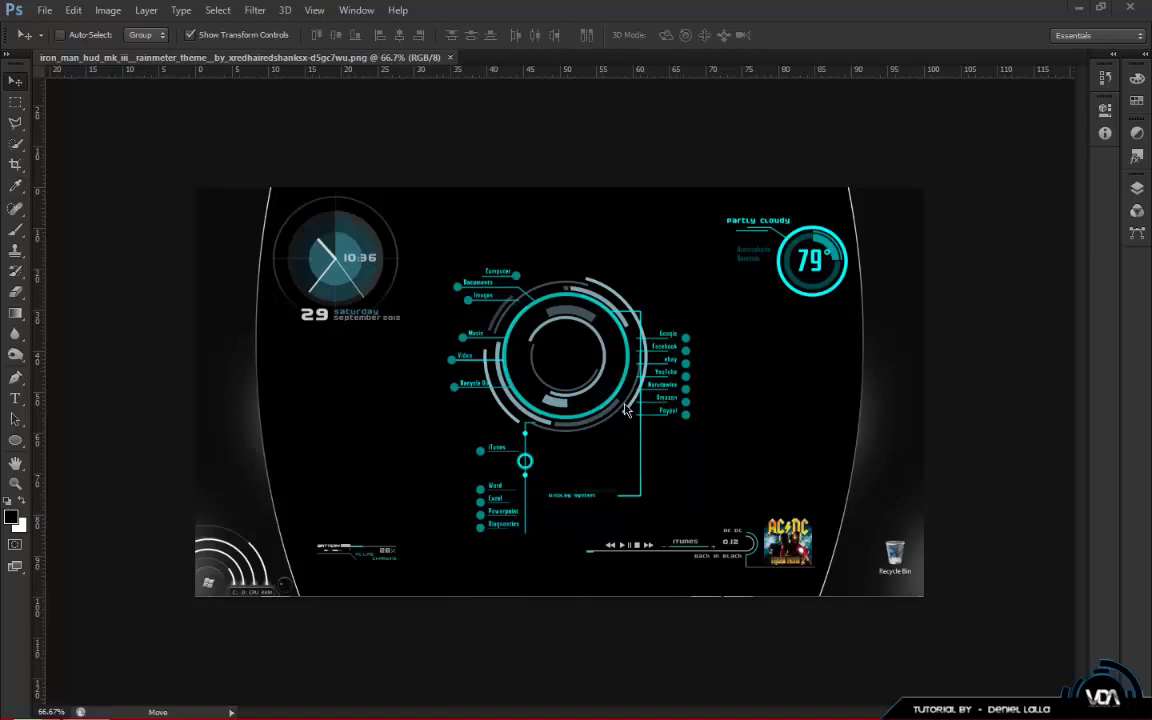
Create a new document named ironman, 1250 by 1250 pixels at 300 pixels/inch with a white background.
{"action": "left_click", "coordinate": [44, 11]}
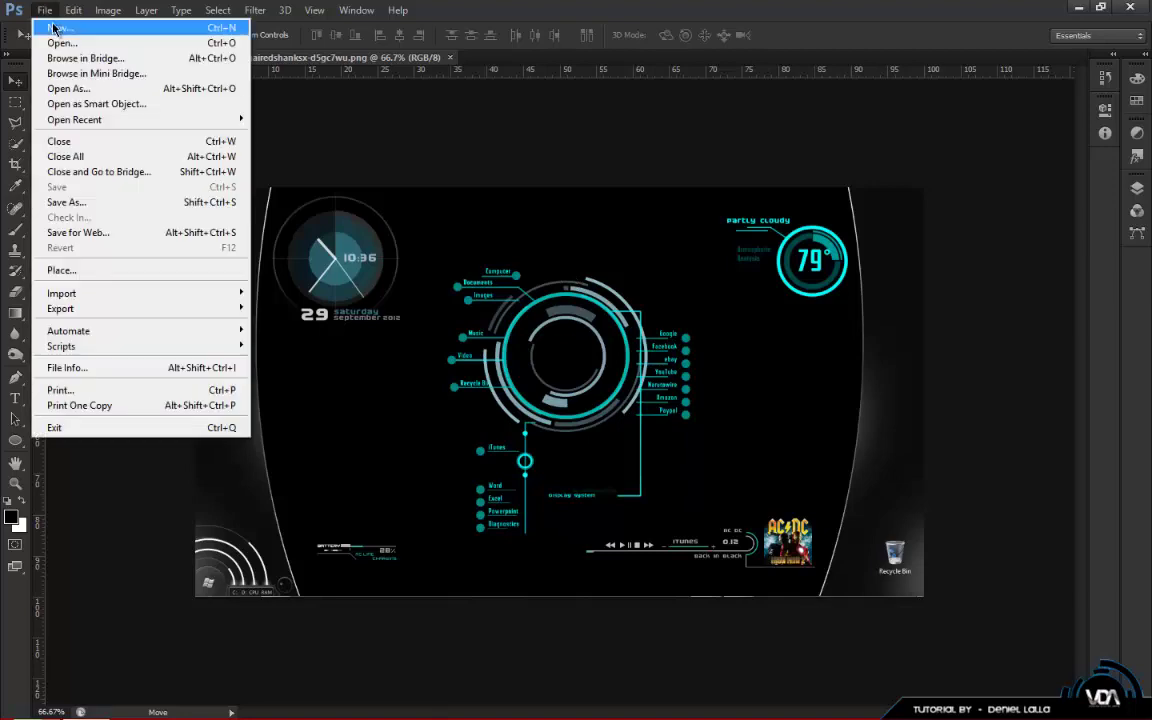
{"action": "left_click", "coordinate": [50, 24]}
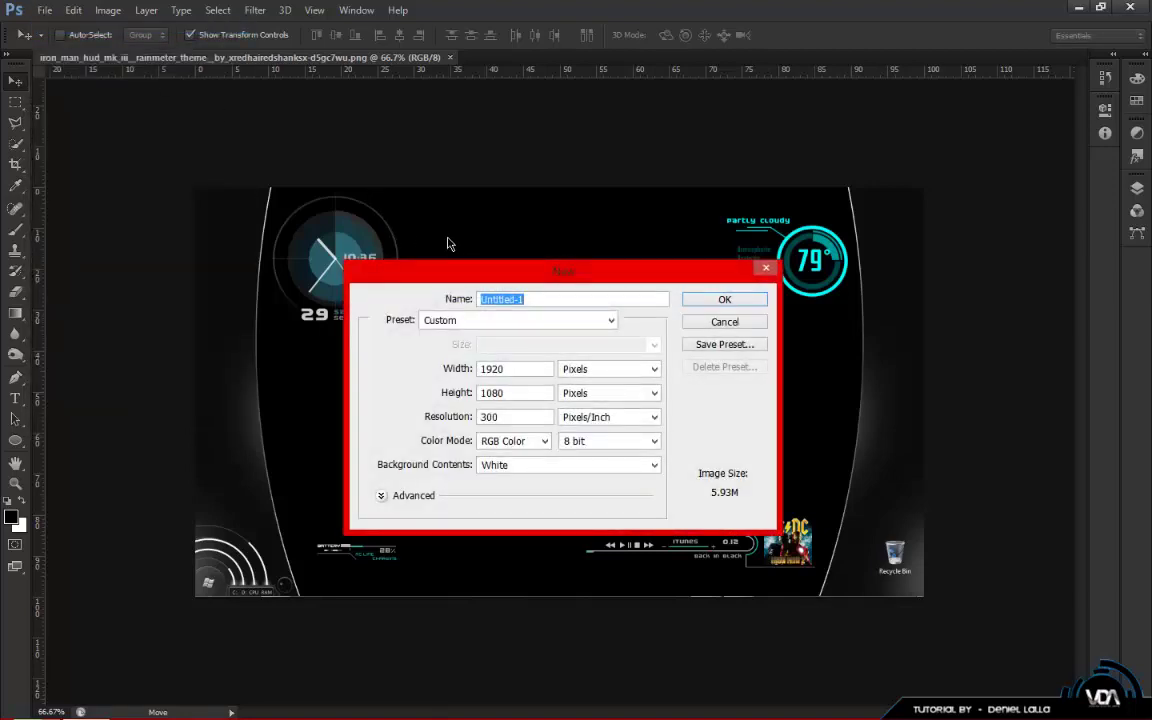
{"action": "type", "text": "ironman"}
{"action": "left_click_drag", "start_coordinate": [512, 369], "coordinate": [476, 372]}
{"action": "type", "text": "12"}
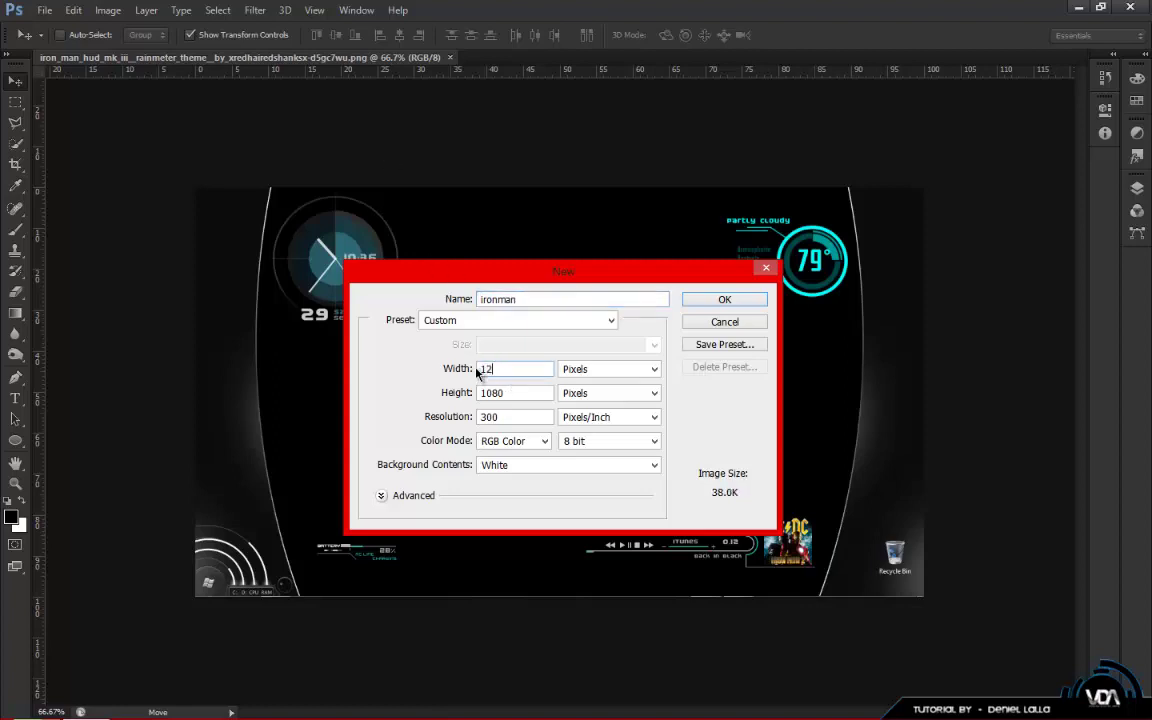
{"action": "type", "text": "50"}
{"action": "key", "text": "Tab"}
{"action": "key", "text": "Tab"}
{"action": "type", "text": "1250"}
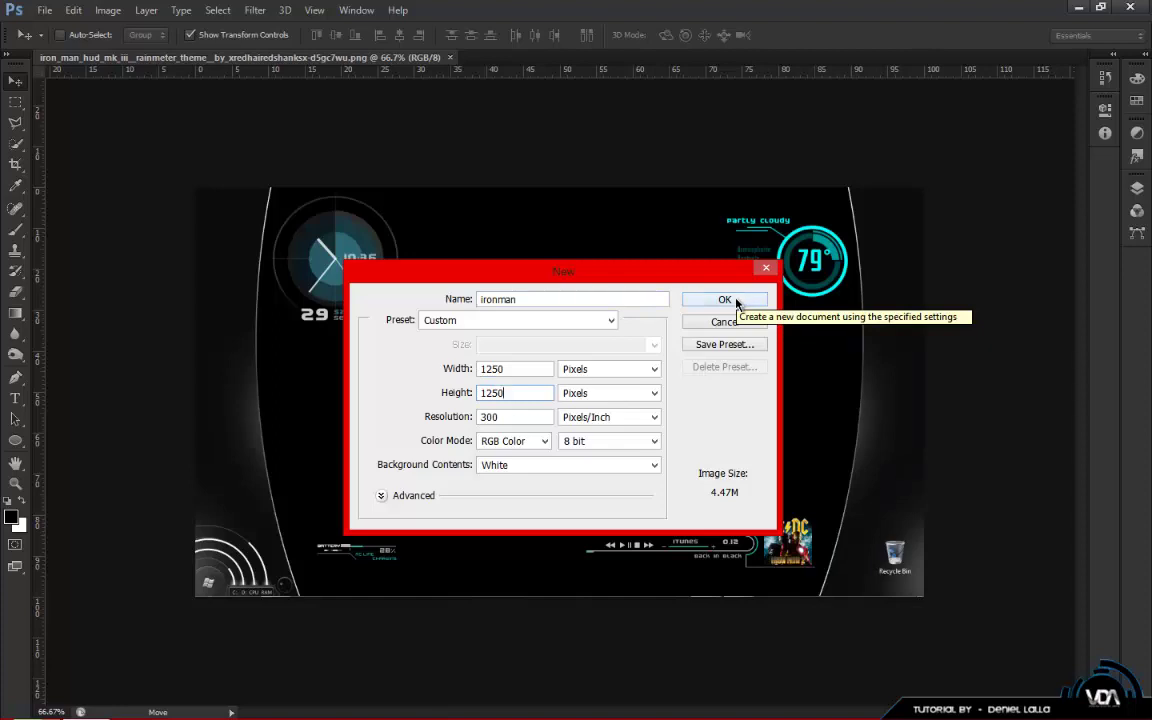
{"action": "left_click", "coordinate": [724, 300]}
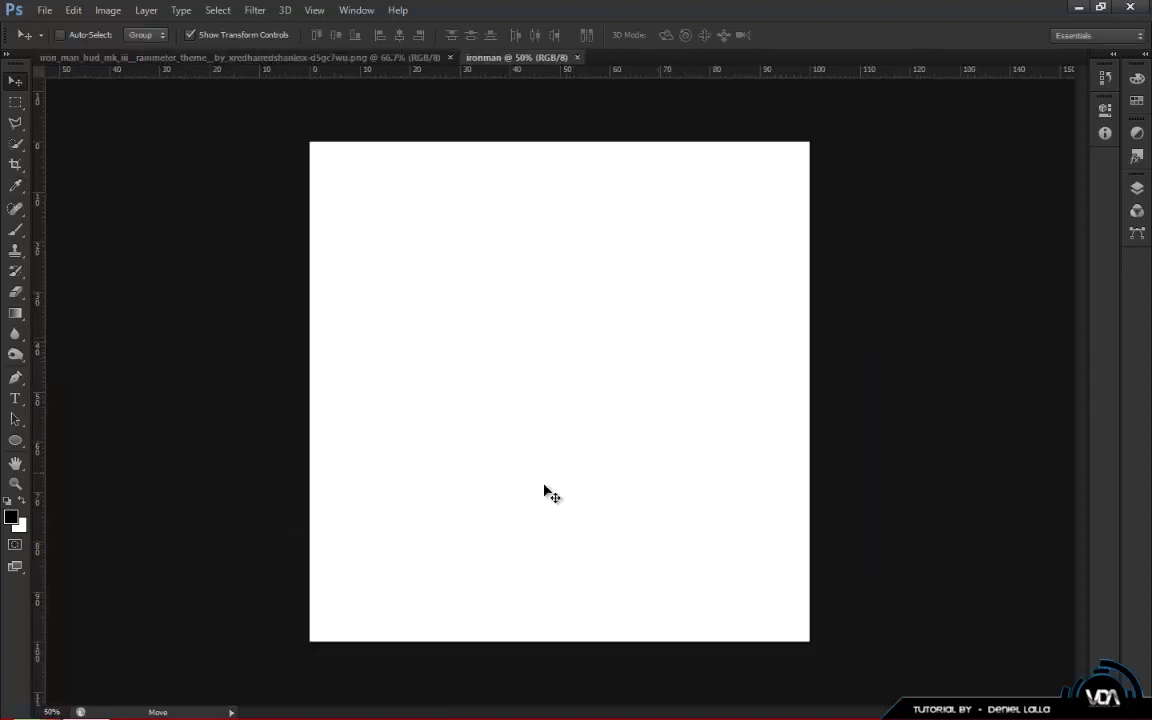
Swap the foreground and background colours and fill the canvas with black.
{"action": "left_click", "coordinate": [22, 502]}
{"action": "key", "text": "ctrl+BackSpace"}
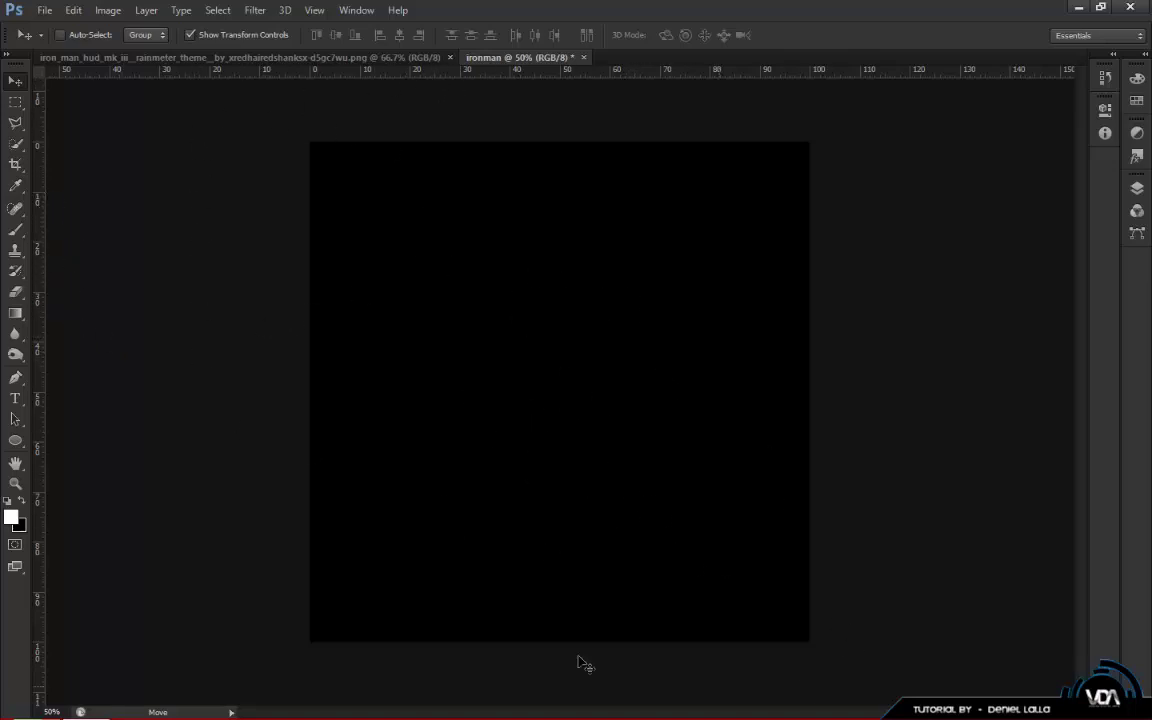
{"action": "left_click", "coordinate": [21, 501]}
{"action": "left_click", "coordinate": [21, 501]}
{"action": "left_click", "coordinate": [16, 316]}
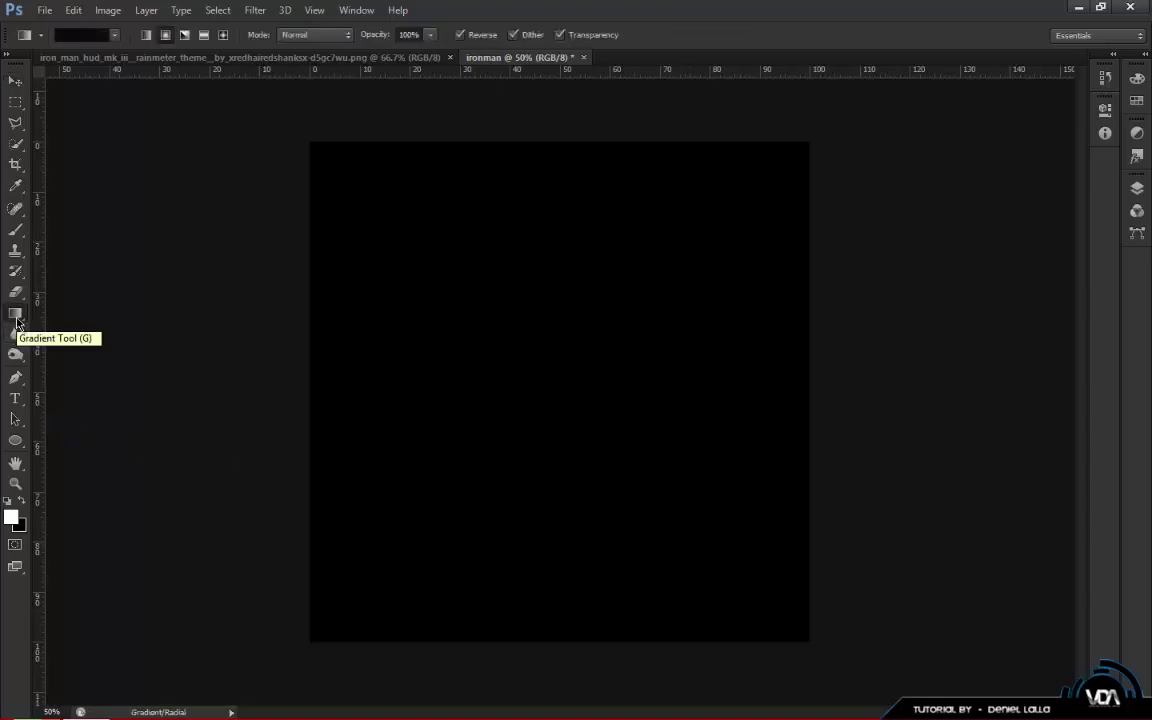
{"action": "right_click", "coordinate": [16, 320]}
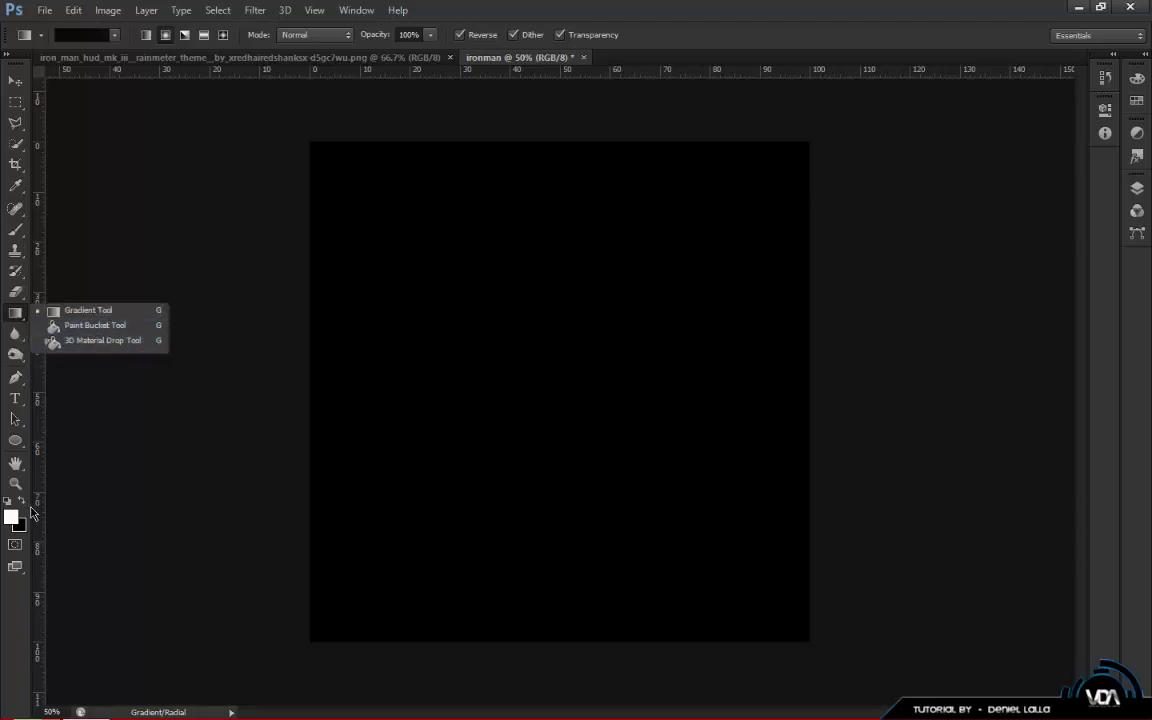
{"action": "left_click", "coordinate": [88, 325]}
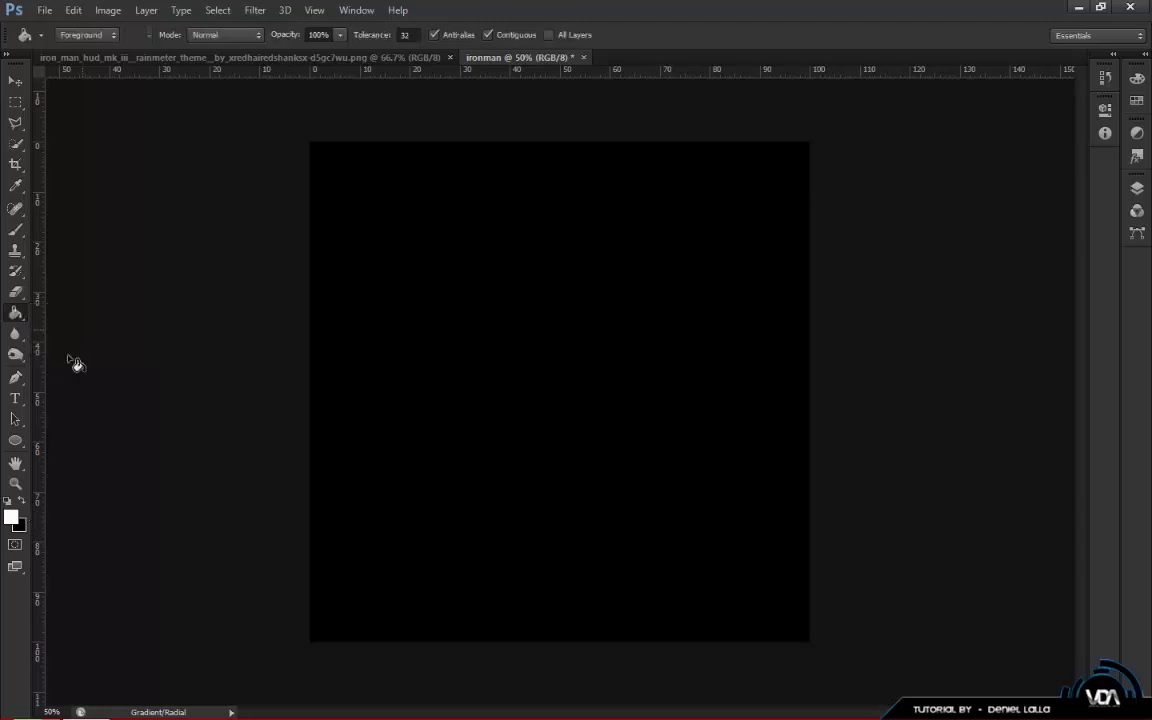
{"action": "left_click", "coordinate": [22, 501]}
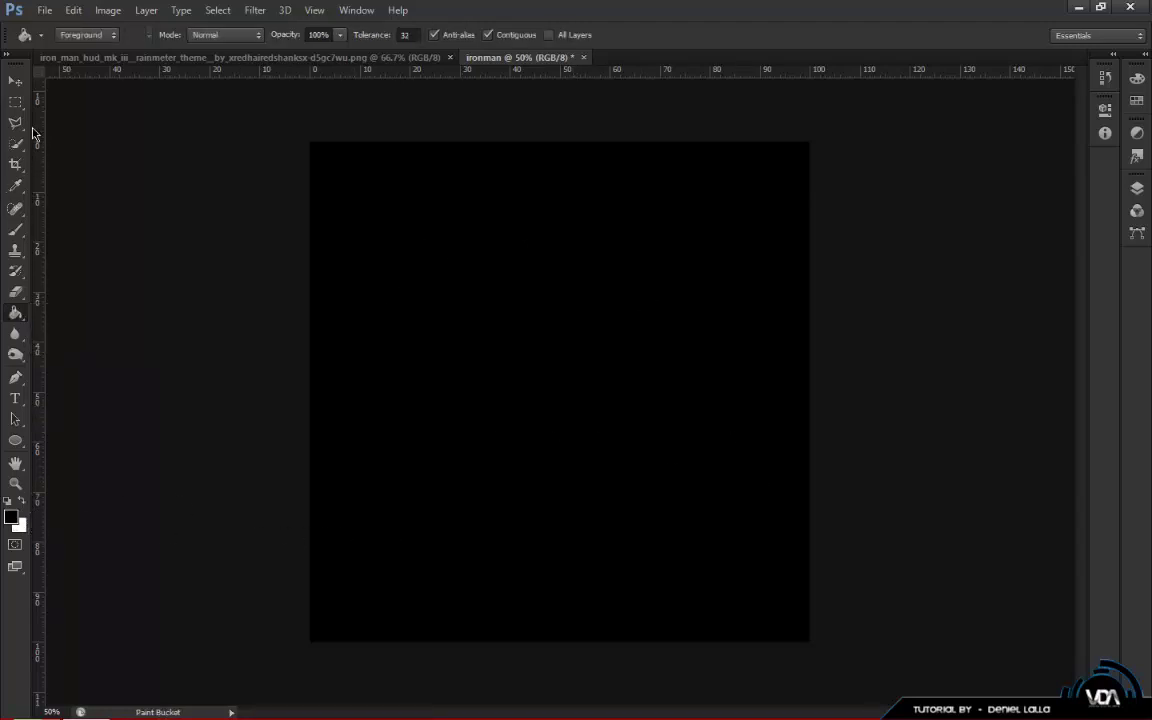
{"action": "left_click", "coordinate": [13, 86]}
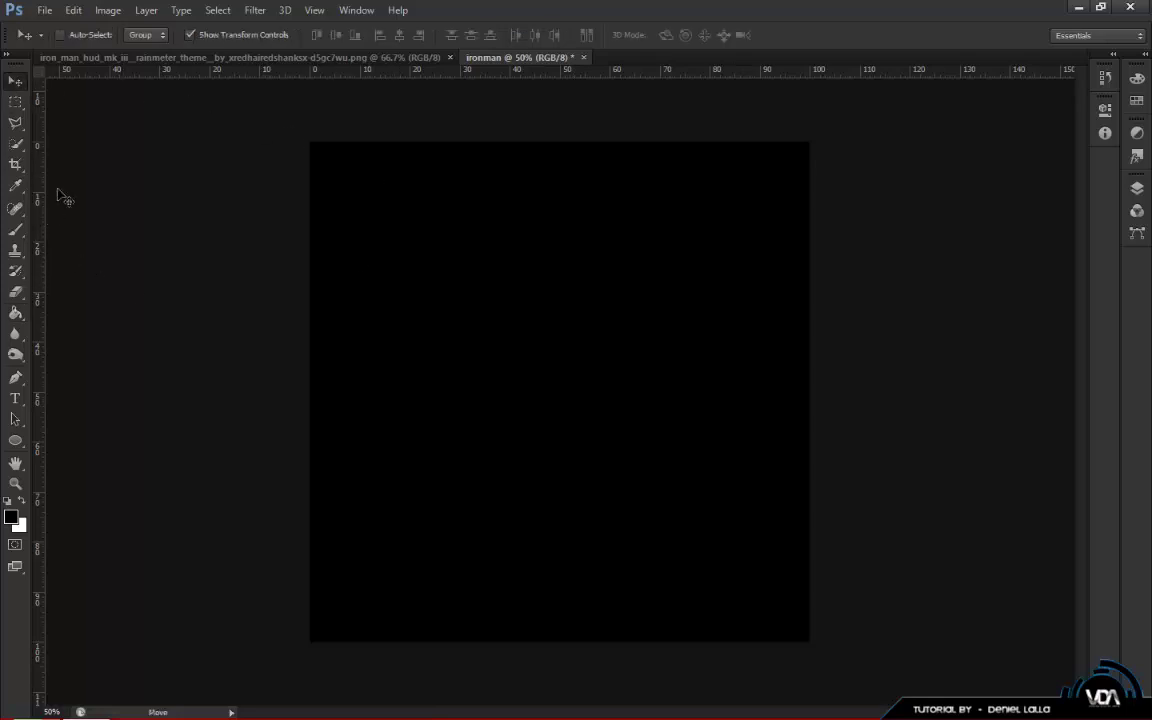
{"action": "left_click", "coordinate": [318, 12]}
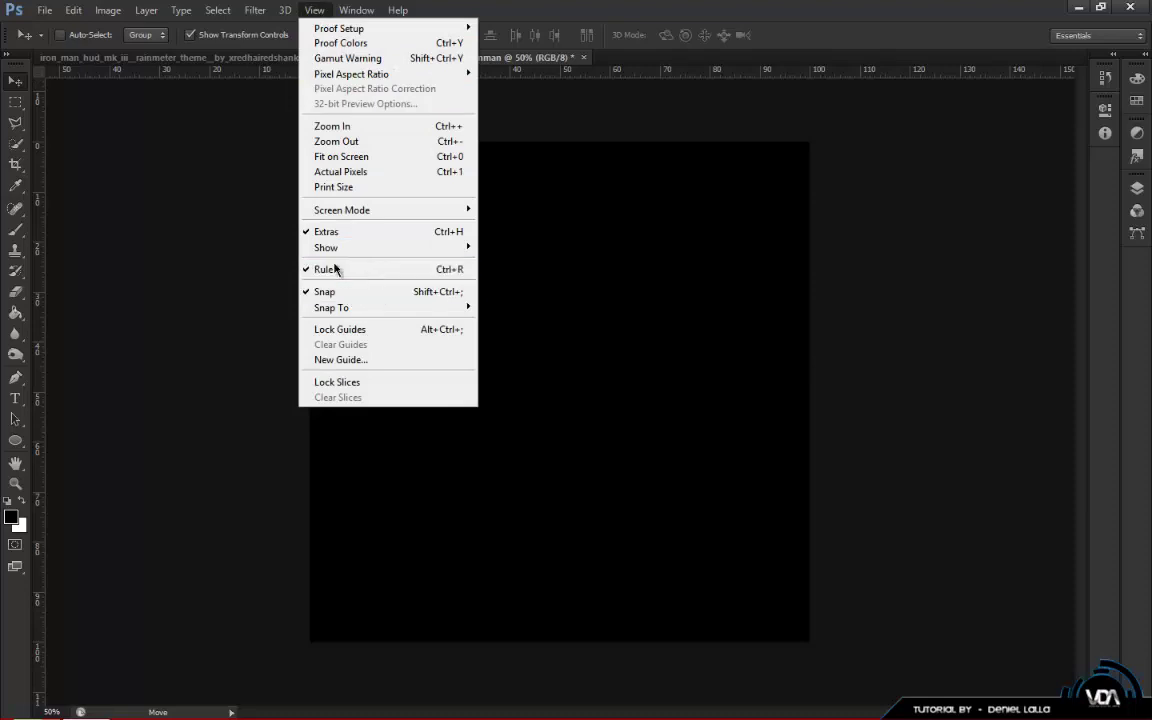
{"action": "mouse_move", "coordinate": [345, 248]}
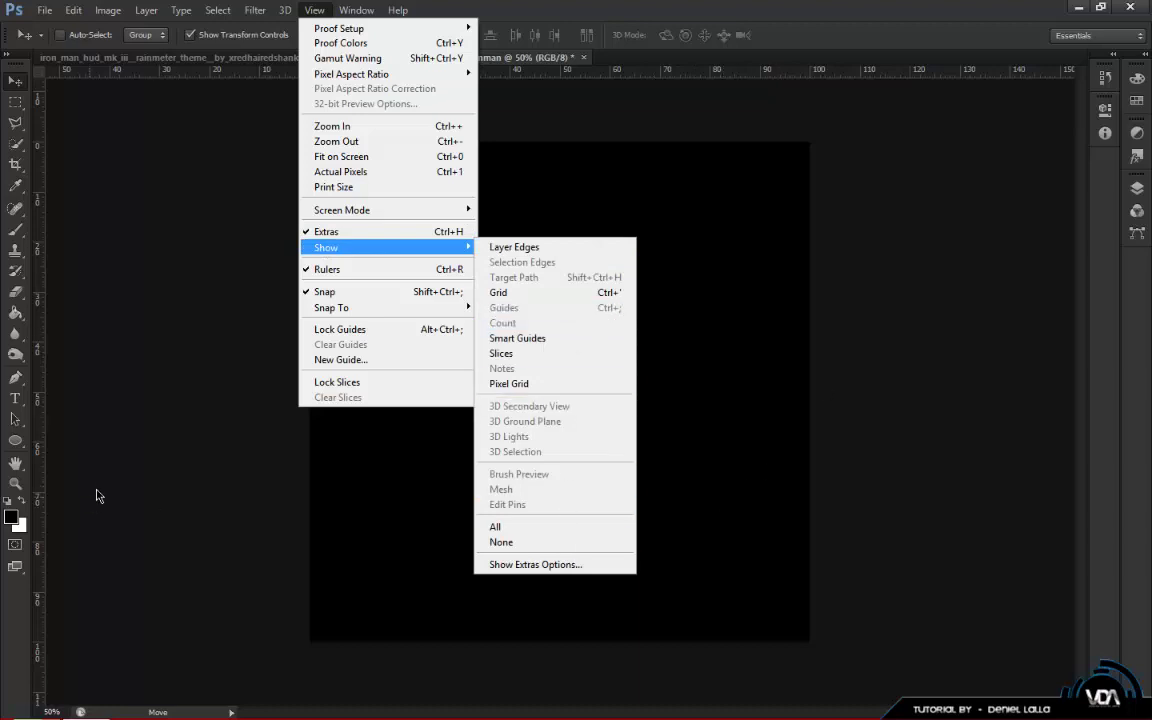
{"action": "left_click", "coordinate": [41, 476]}
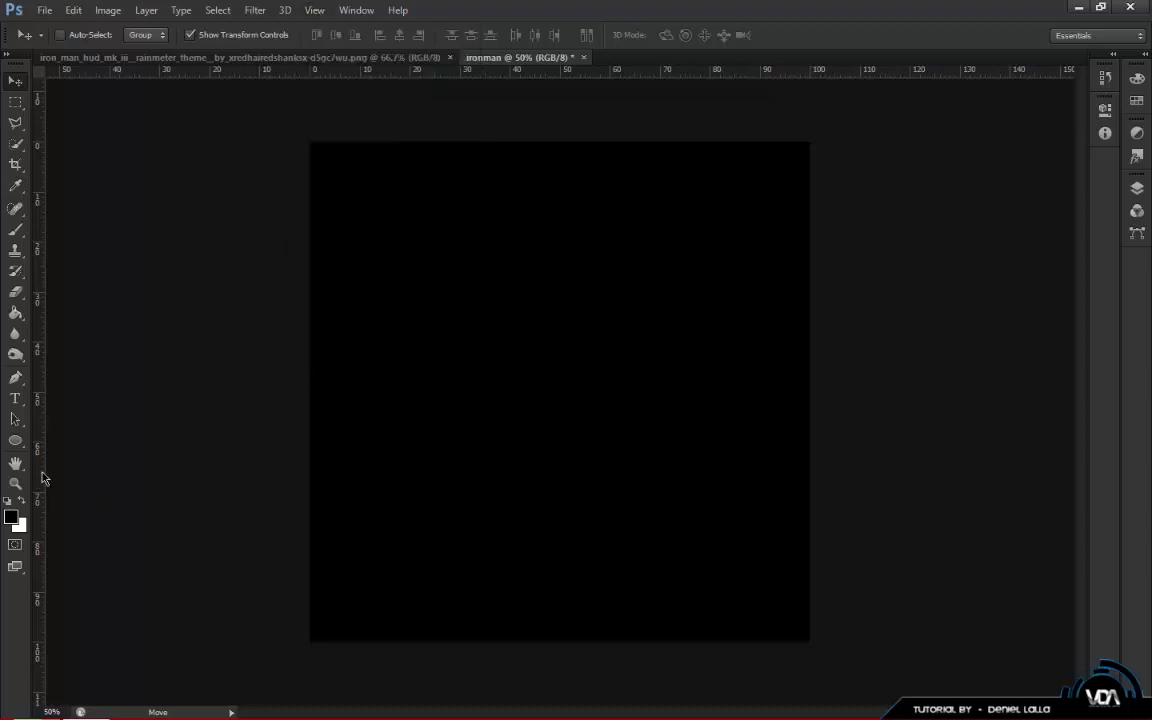
Set the rulers to percent and place a vertical and a horizontal guide at 50%, crossing at the canvas centre.
{"action": "right_click", "coordinate": [157, 73]}
{"action": "left_click", "coordinate": [150, 258]}
{"action": "left_click_drag", "start_coordinate": [38, 414], "coordinate": [560, 396]}
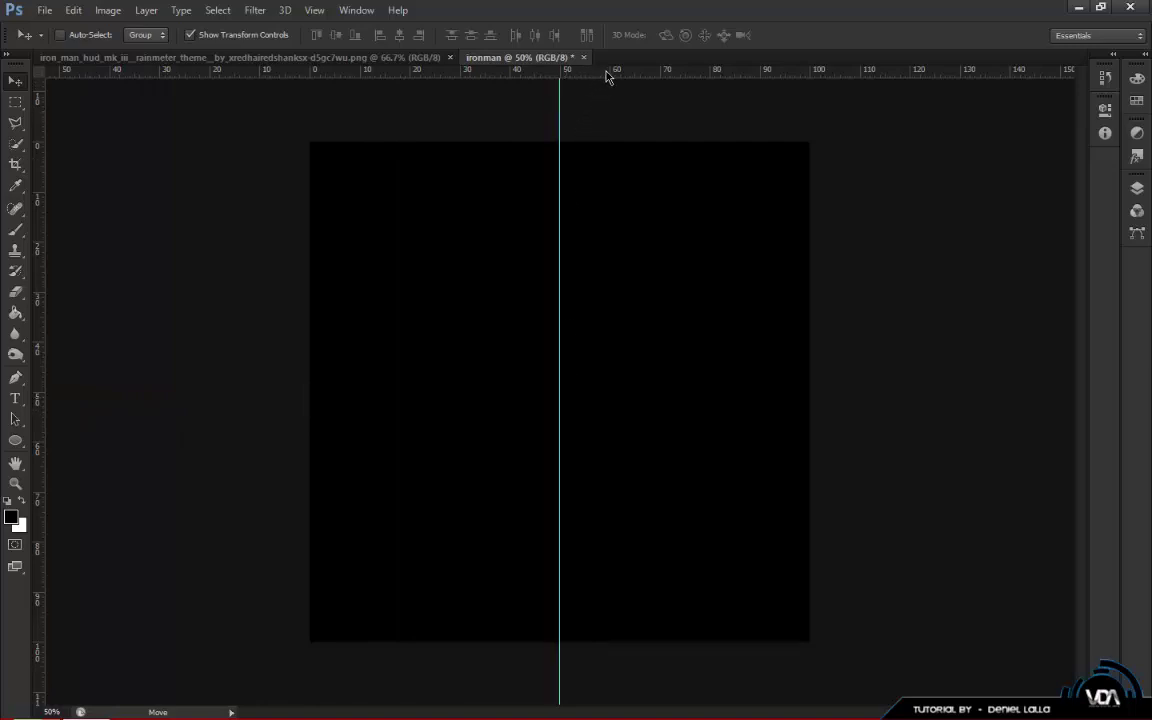
{"action": "left_click_drag", "start_coordinate": [606, 74], "coordinate": [631, 396]}
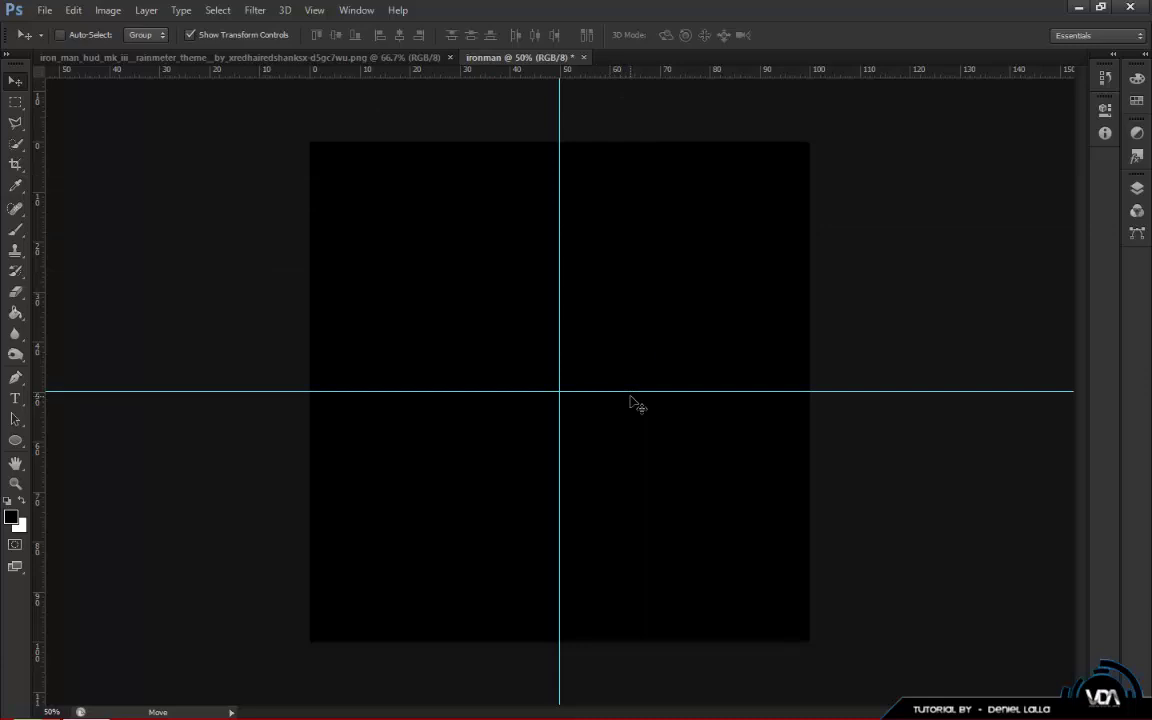
Select a thin ring centred on the guide crossing, about 50% of the canvas wide, by subtracting a slightly smaller circle from an elliptical selection.
{"action": "left_click", "coordinate": [15, 102]}
{"action": "left_click", "coordinate": [64, 117]}
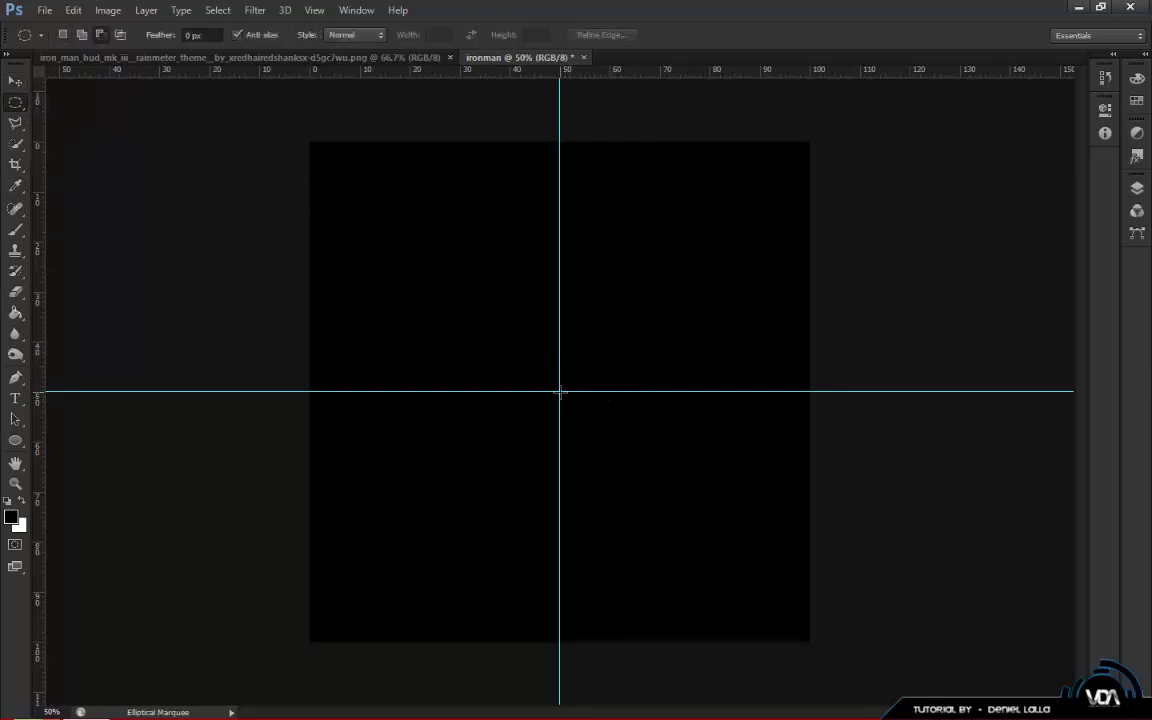
{"action": "left_click_drag", "start_coordinate": [559, 391], "coordinate": [684, 186]}
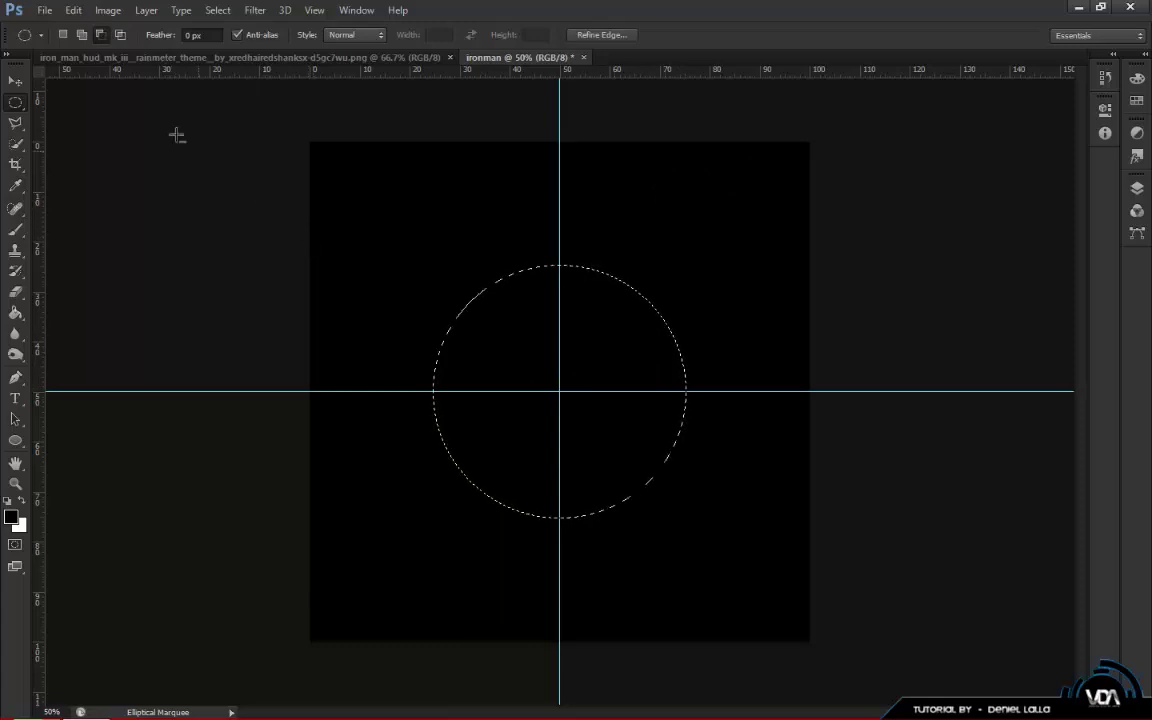
{"action": "left_click", "coordinate": [101, 35]}
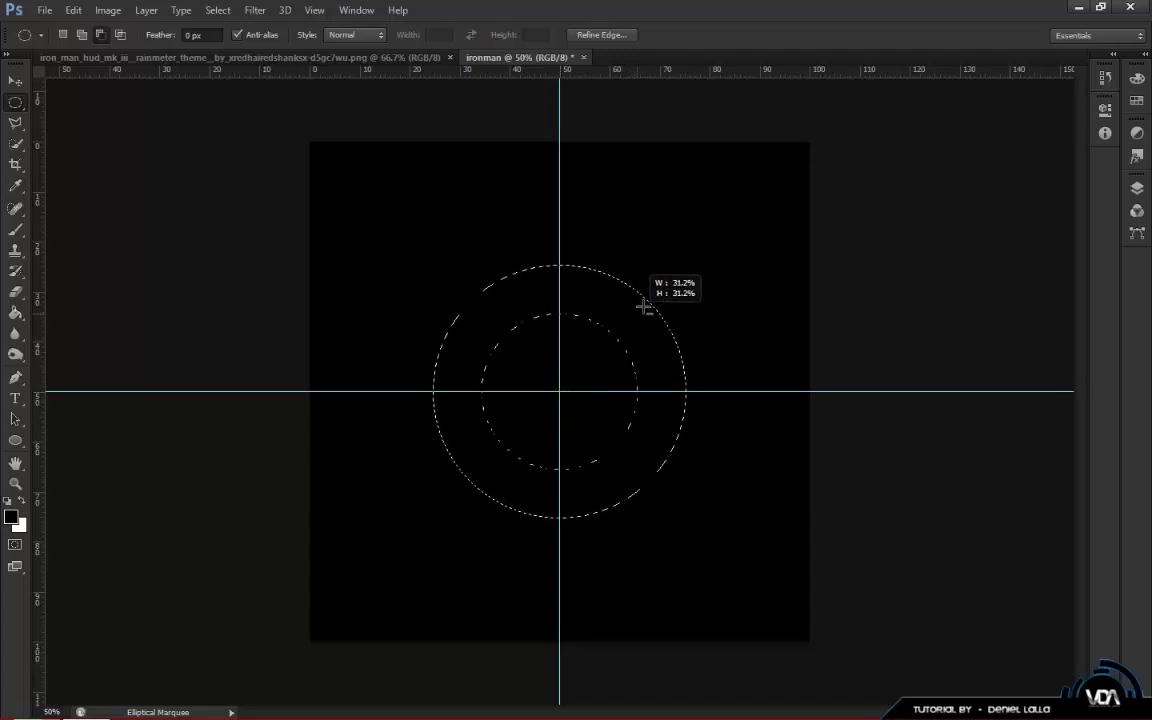
{"action": "left_click_drag", "start_coordinate": [645, 305], "coordinate": [679, 256]}
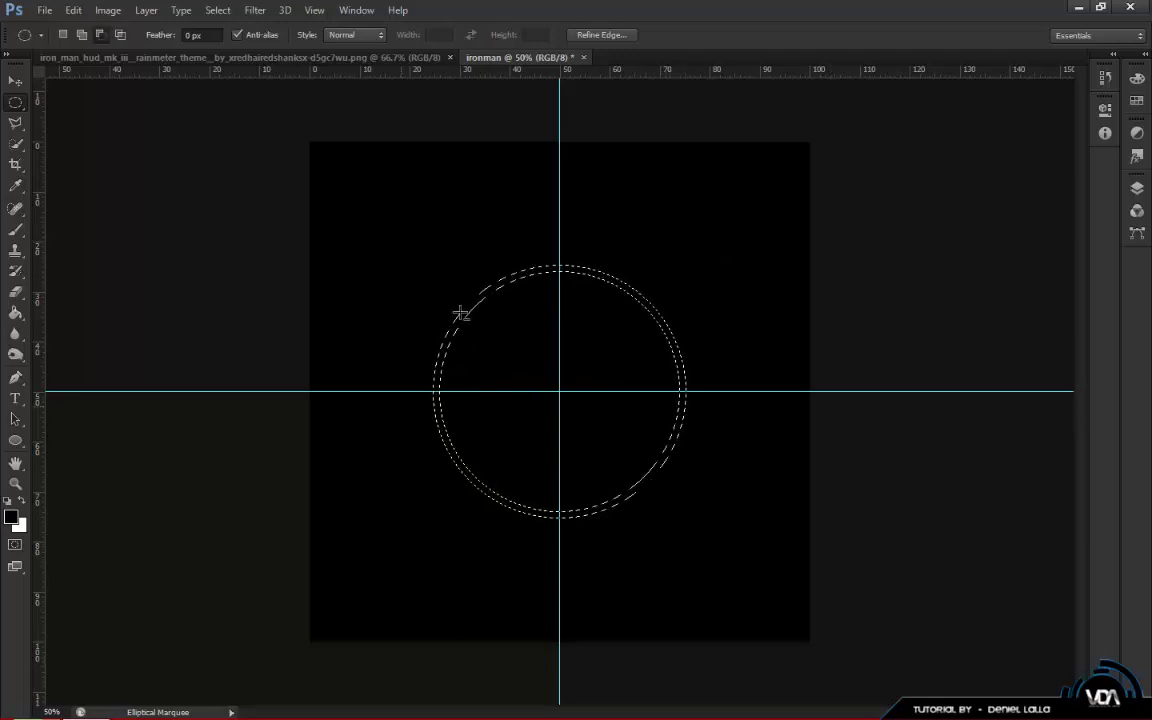
Add a new layer to the ironman document and sample the teal of the large ring in the reference HUD image as foreground colour.
{"action": "left_click", "coordinate": [1137, 188]}
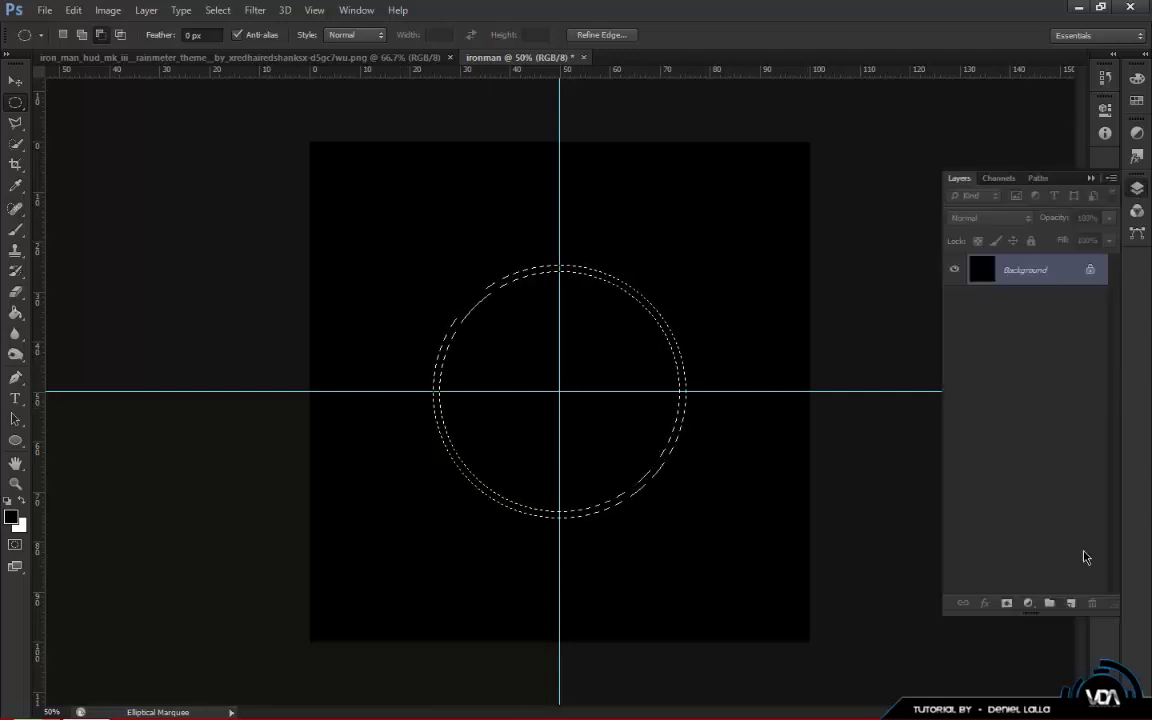
{"action": "left_click", "coordinate": [1071, 603]}
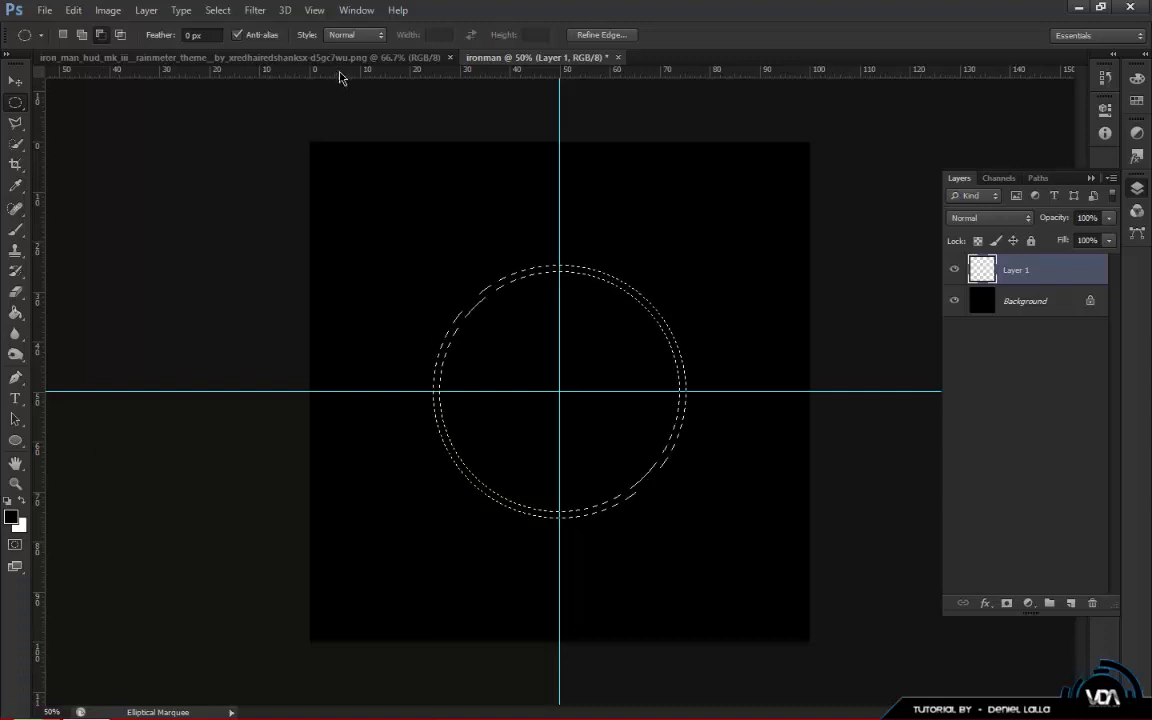
{"action": "left_click", "coordinate": [300, 57]}
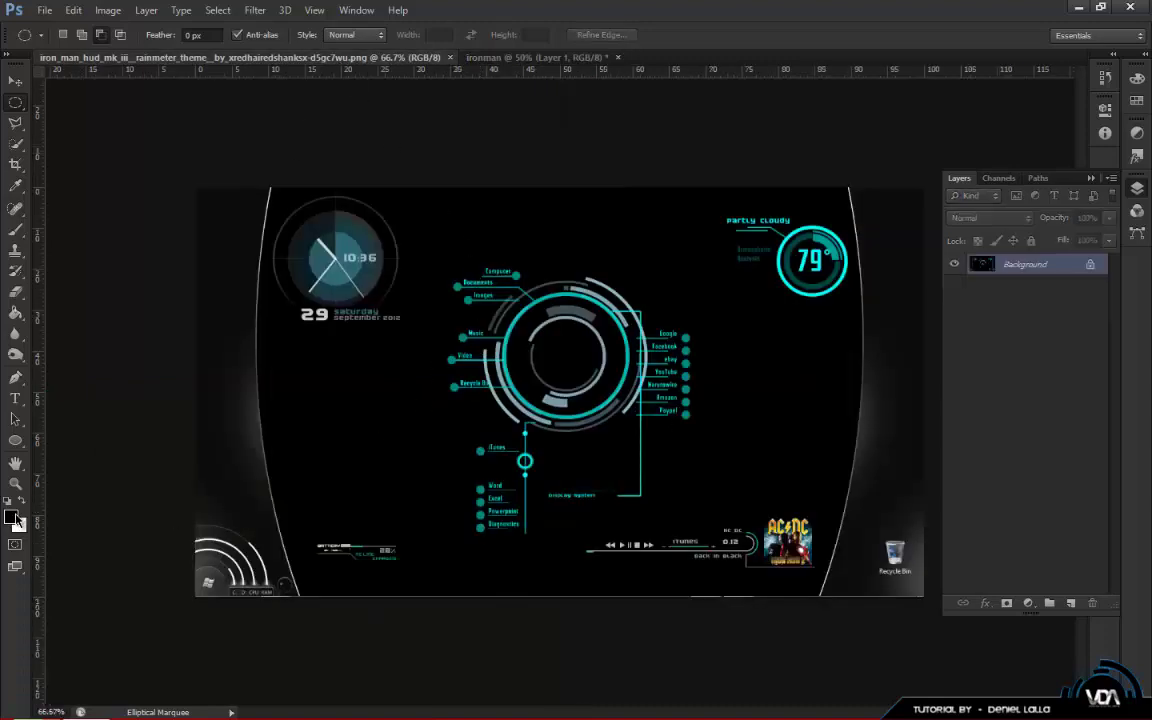
{"action": "left_click", "coordinate": [13, 517]}
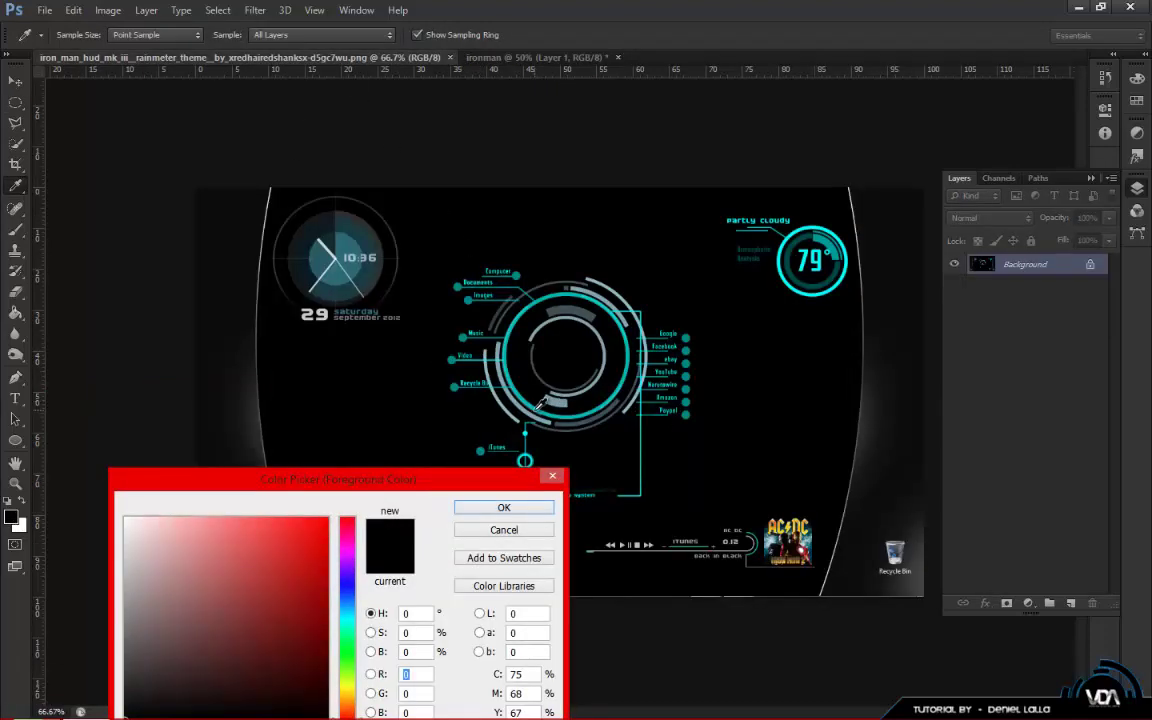
{"action": "left_click", "coordinate": [534, 414]}
{"action": "left_click", "coordinate": [504, 508]}
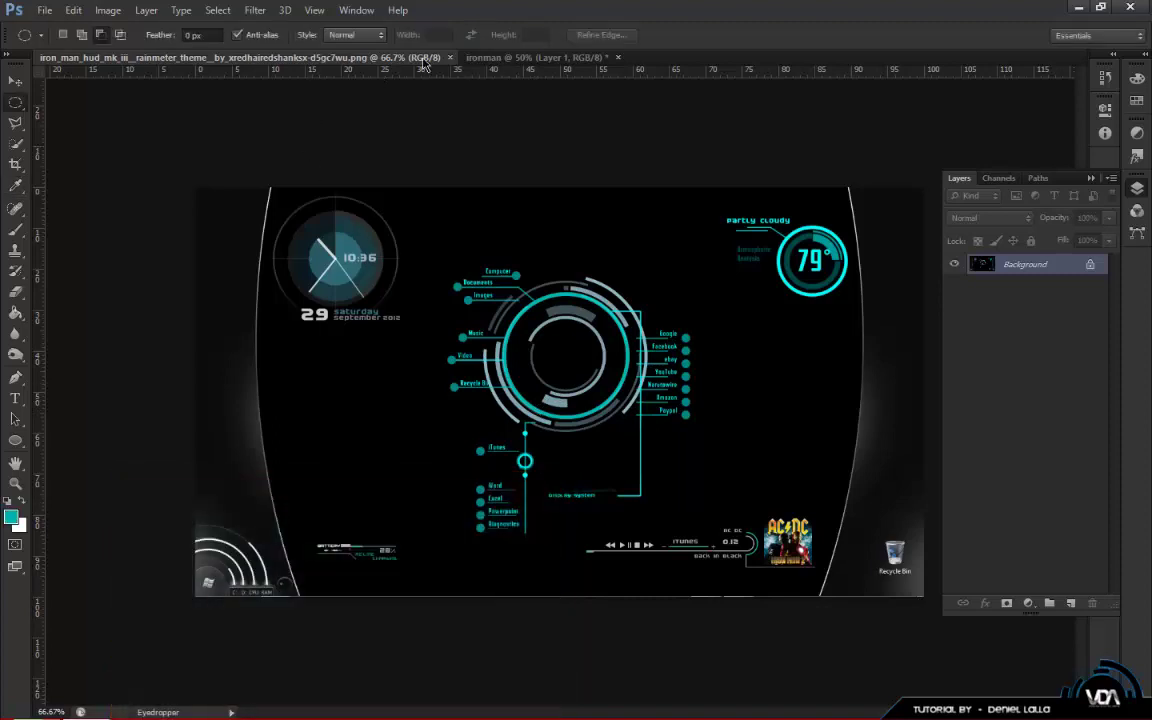
{"action": "left_click", "coordinate": [530, 57]}
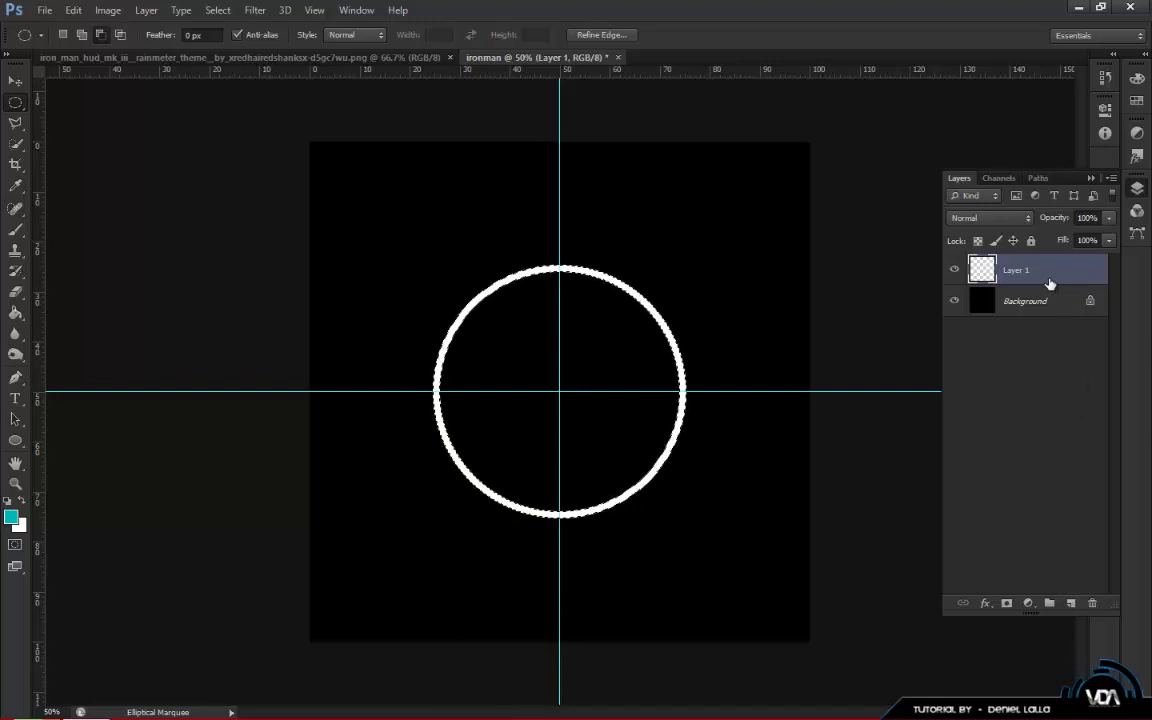
{"action": "key", "text": "ctrl+d"}
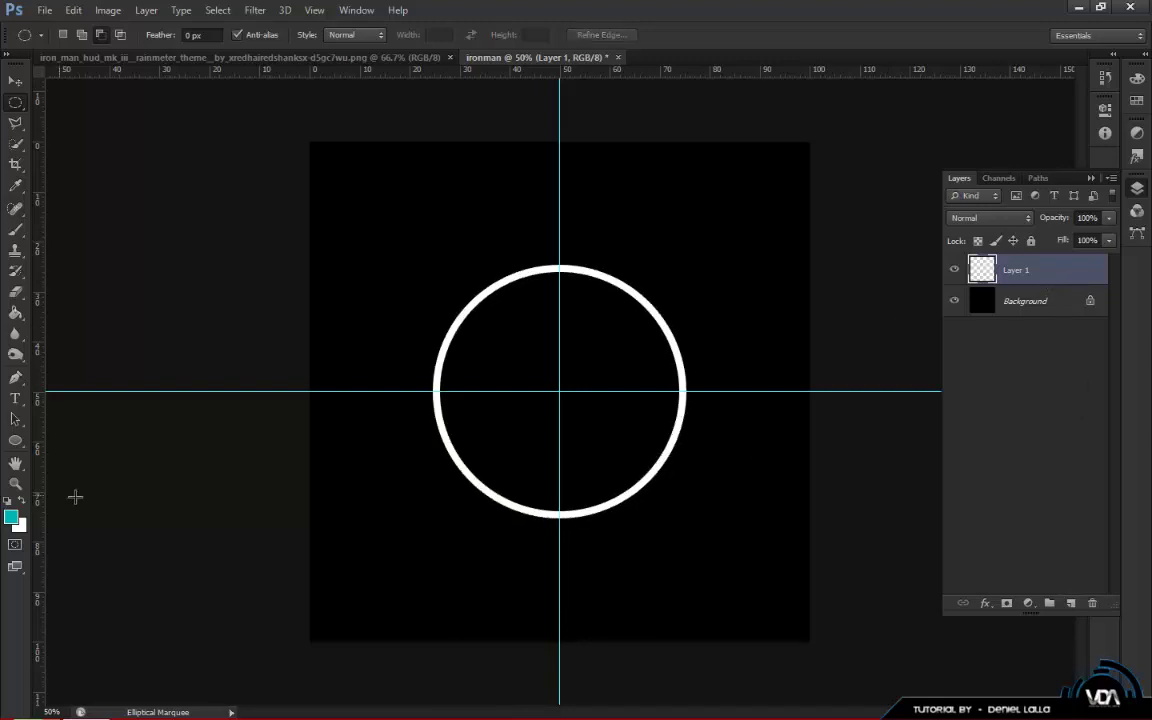
{"action": "double_click", "coordinate": [1035, 265]}
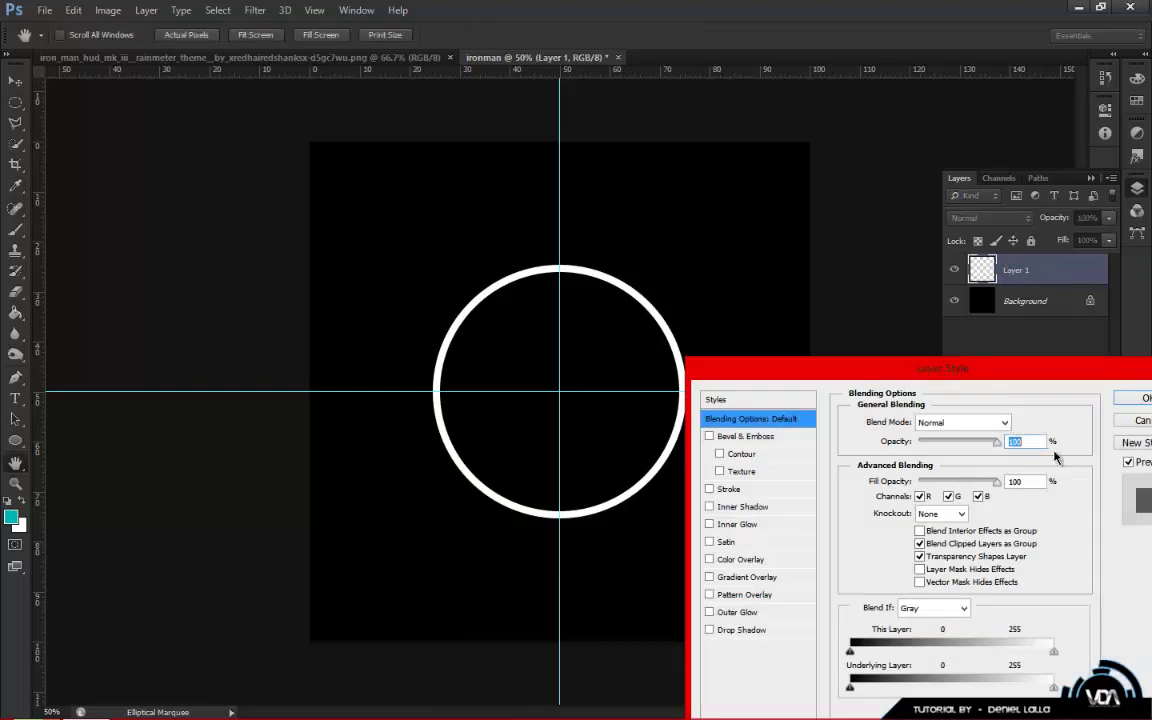
{"action": "key", "text": "Escape"}
Make the sampled teal the background colour, reselect the ring on Layer 1, fill it with that teal and deselect.
{"action": "left_click", "coordinate": [21, 500]}
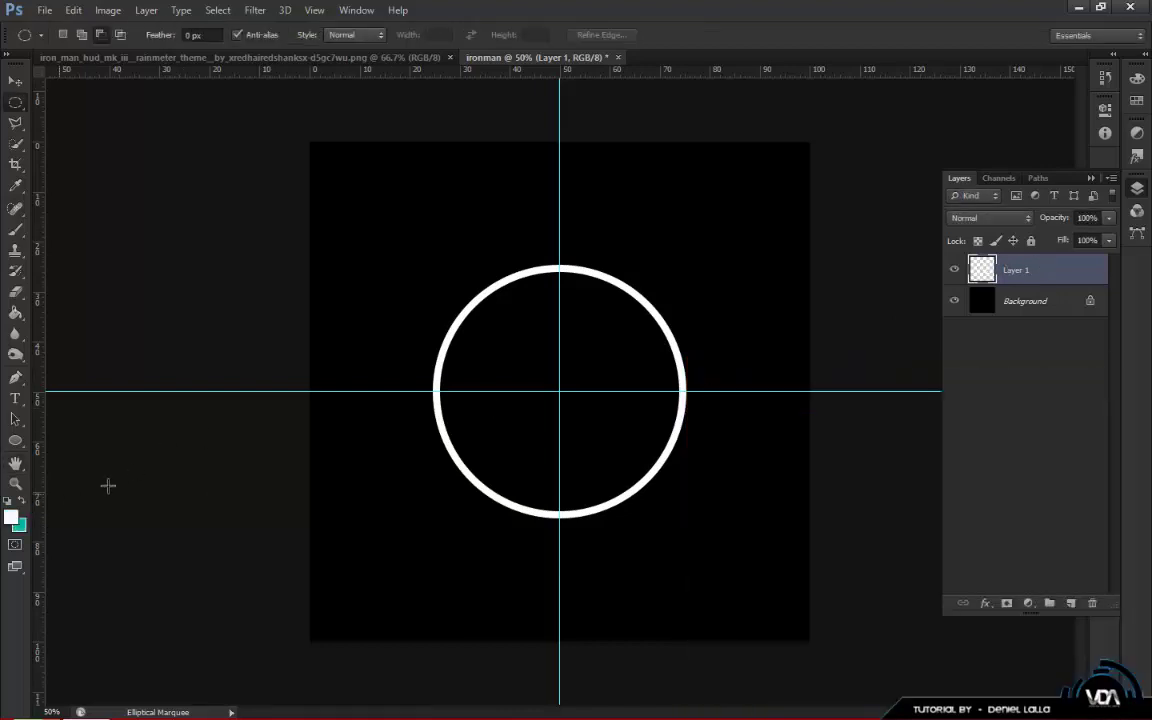
{"action": "key", "text": "ctrl+alt+2"}
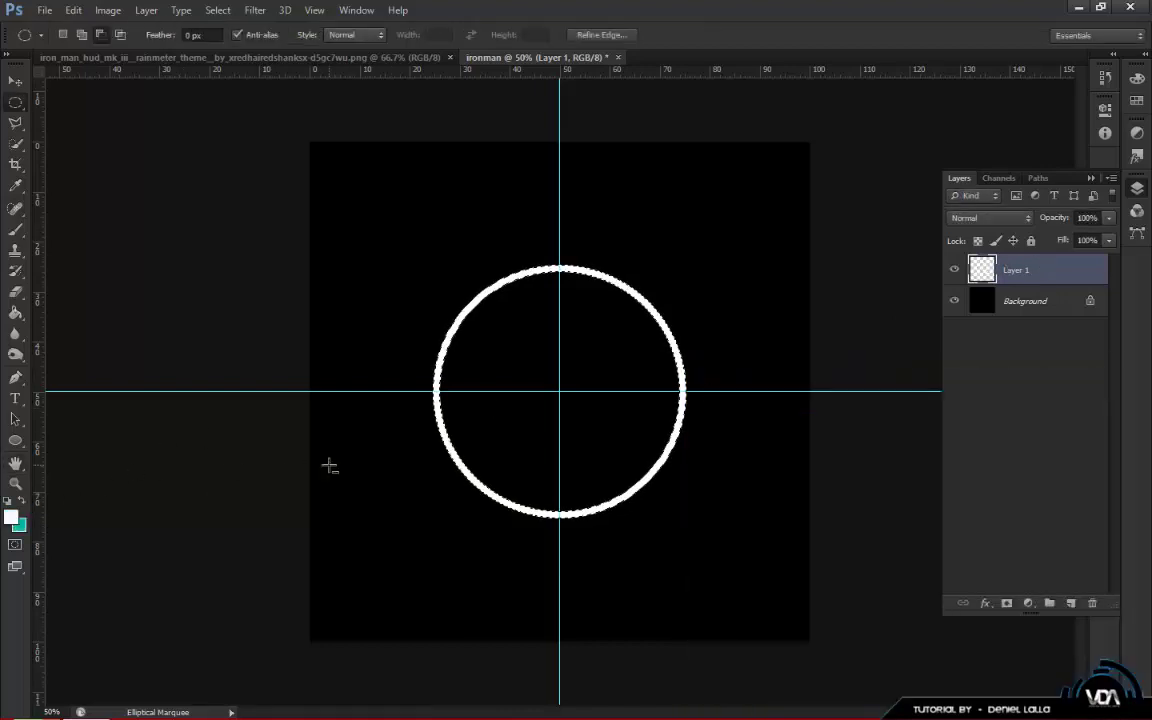
{"action": "key", "text": "ctrl+BackSpace"}
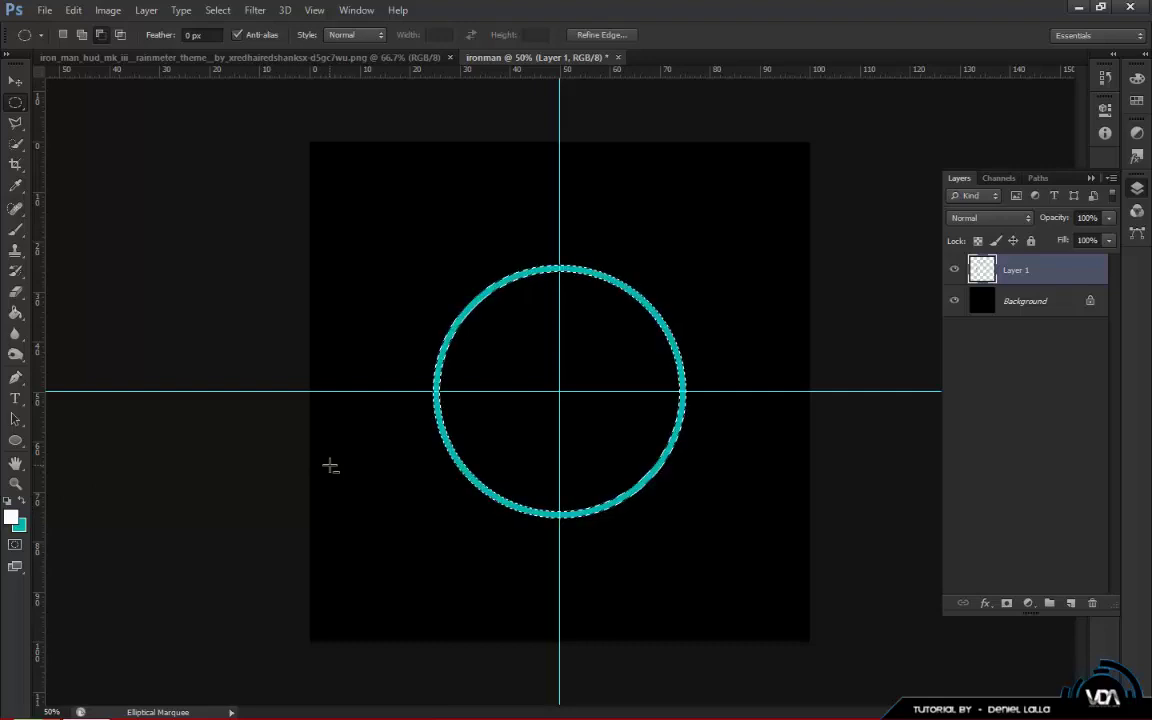
{"action": "key", "text": "ctrl+d"}
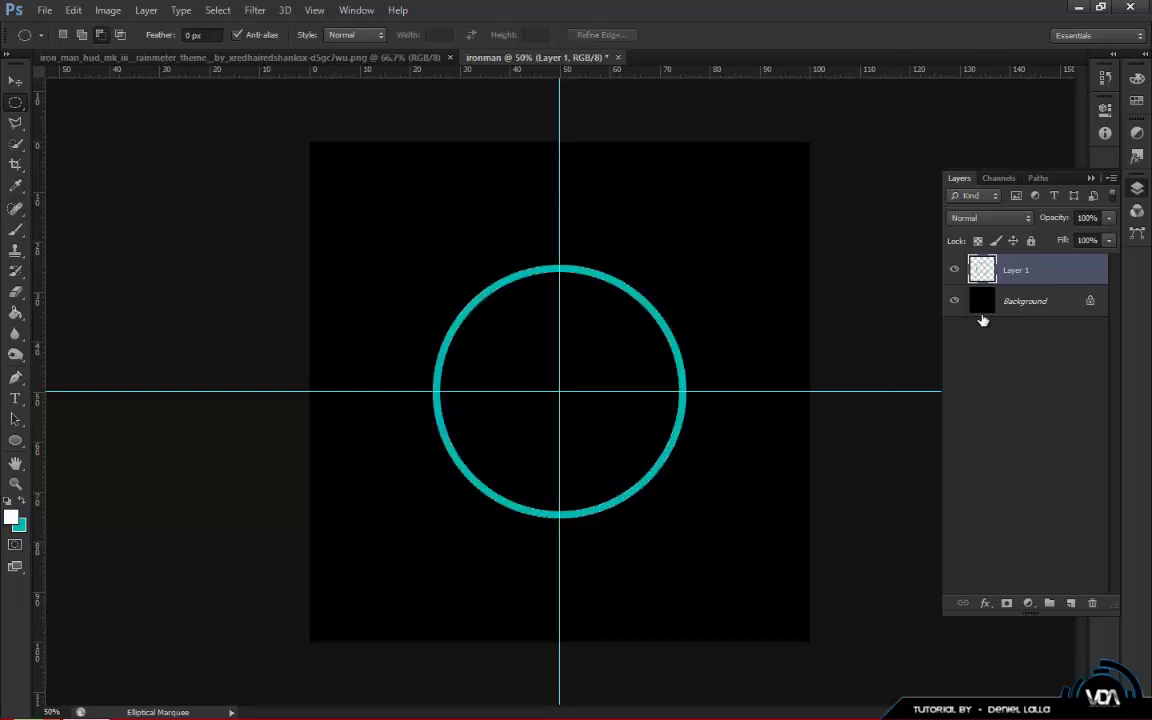
Cut three gaps in the teal ring, at its upper right, bottom and left, by deleting wedge-shaped Polygonal Lasso selections drawn from the centre.
{"action": "left_click", "coordinate": [15, 123]}
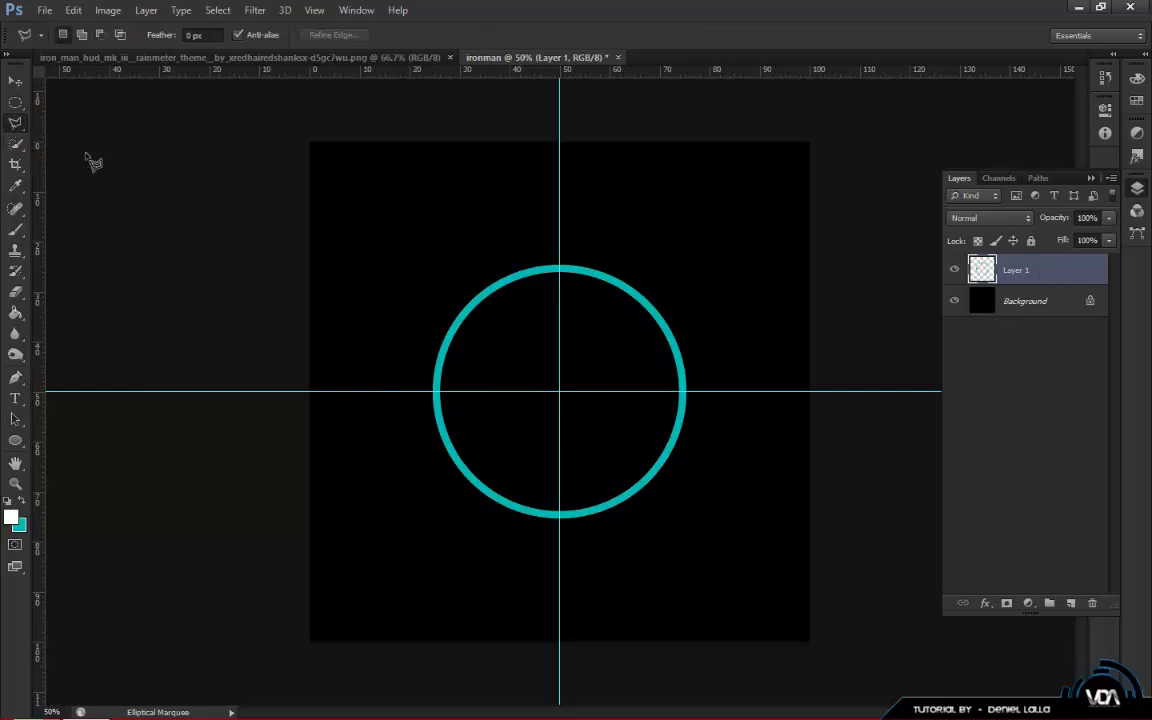
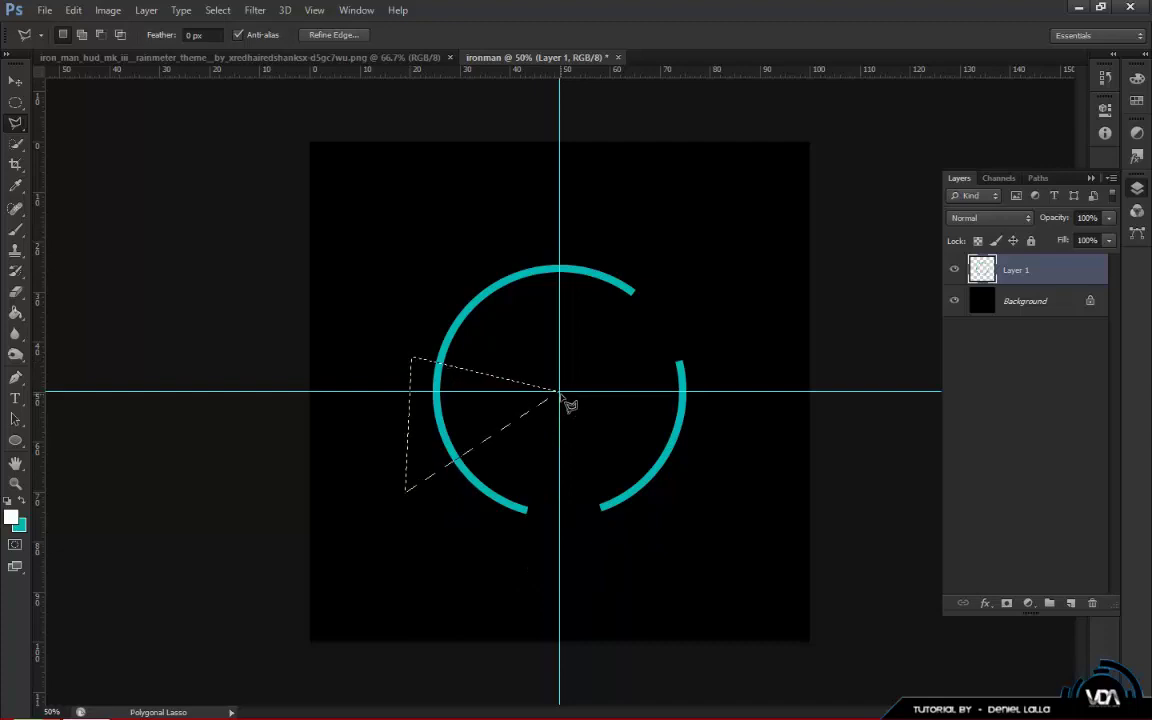
{"action": "key", "text": "Delete"}
{"action": "left_click", "coordinate": [15, 80]}
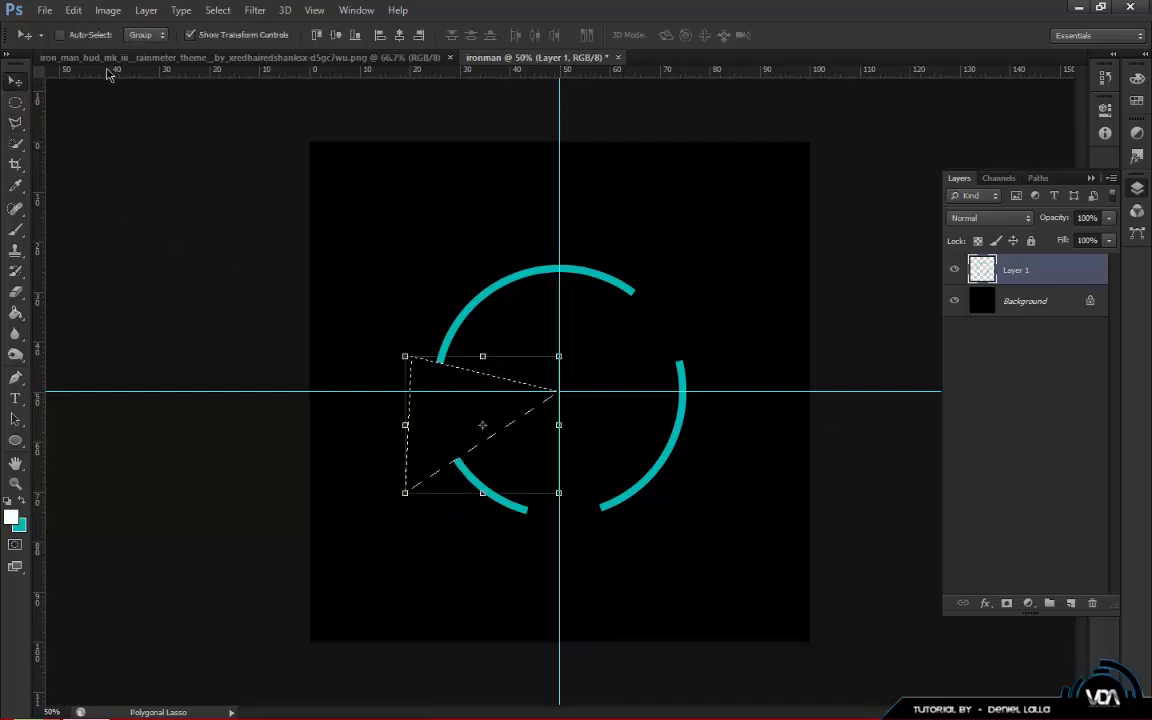
Examine the ring arrangement in the reference HUD image and return to the ironman document.
{"action": "left_click", "coordinate": [219, 58]}
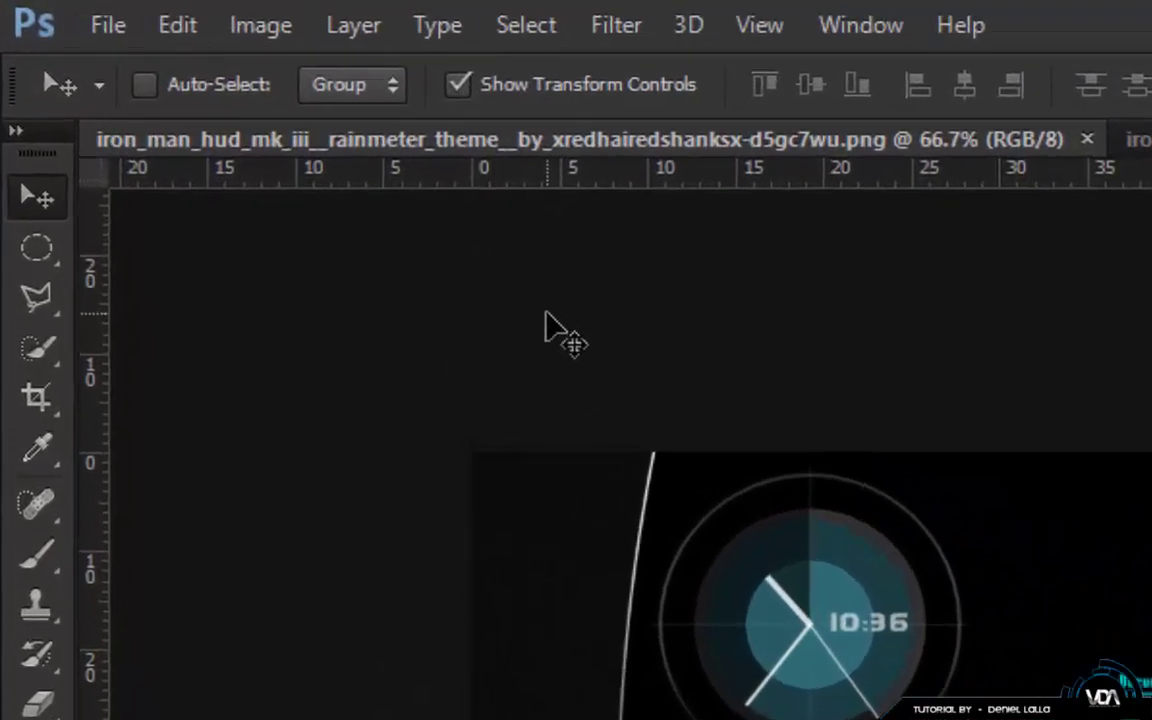
{"action": "left_click", "coordinate": [1140, 139]}
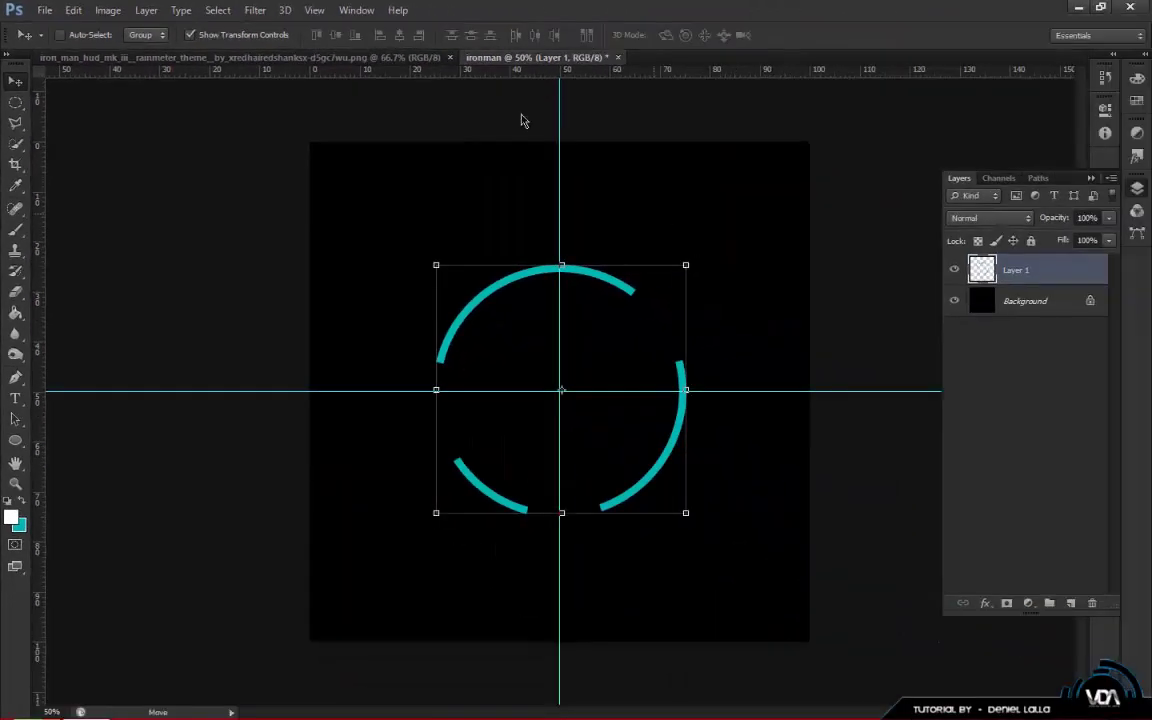
{"action": "left_click", "coordinate": [300, 57]}
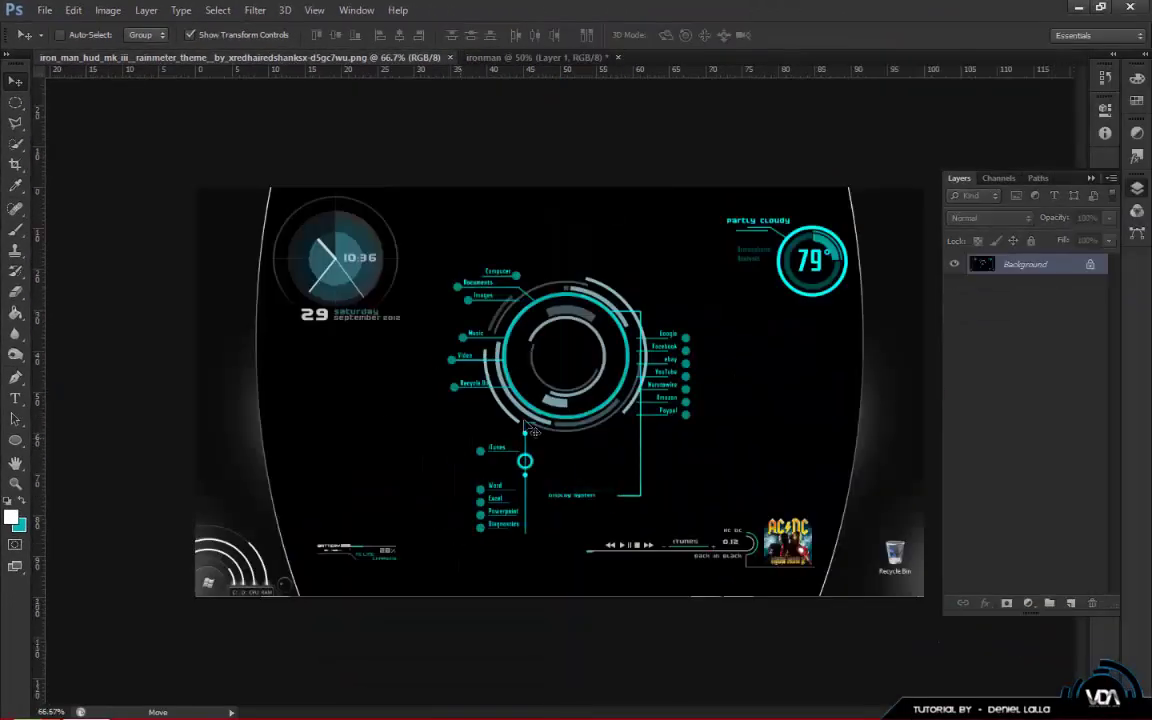
{"action": "left_click", "coordinate": [481, 58]}
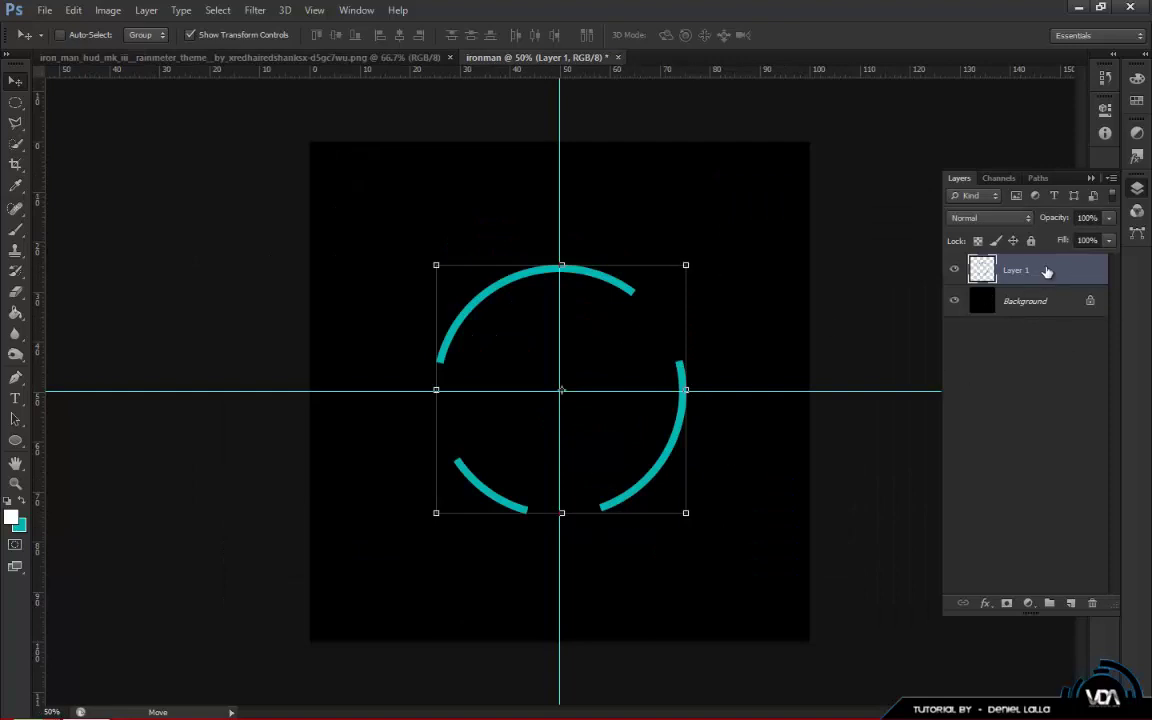
Duplicate Layer 1 and free-transform the copy around its centre to about 87% size, rotated about -42°.
{"action": "left_click_drag", "start_coordinate": [1047, 272], "coordinate": [1070, 603]}
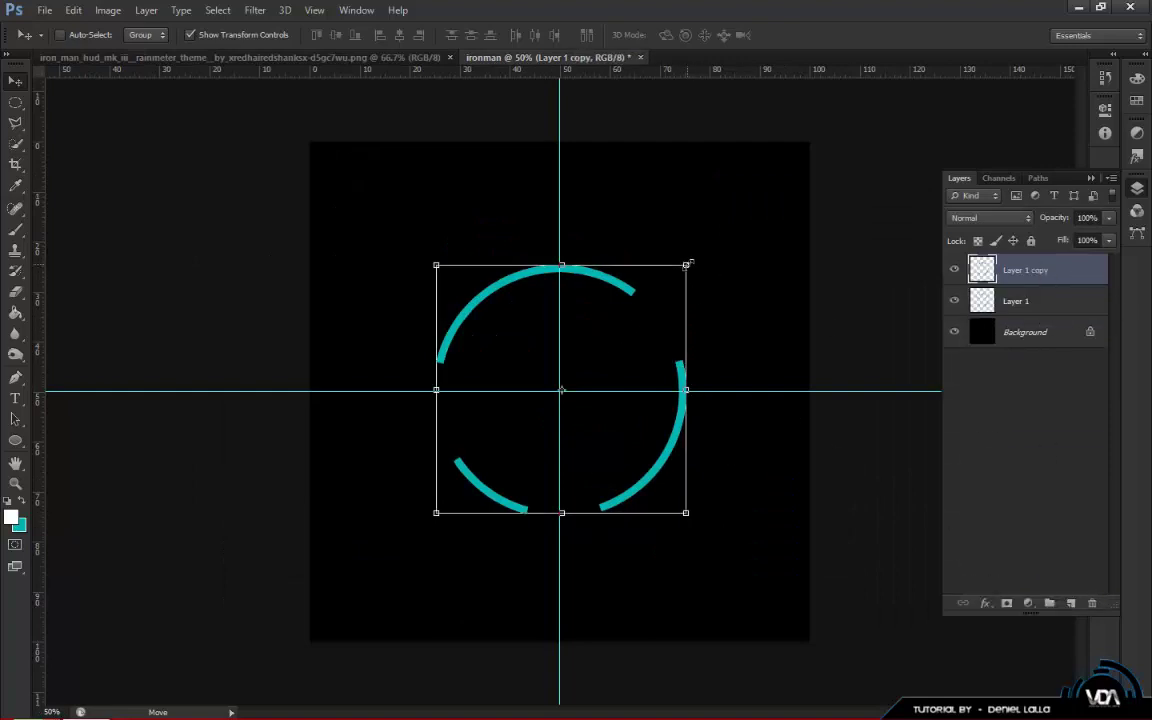
{"action": "key", "text": "ctrl+t"}
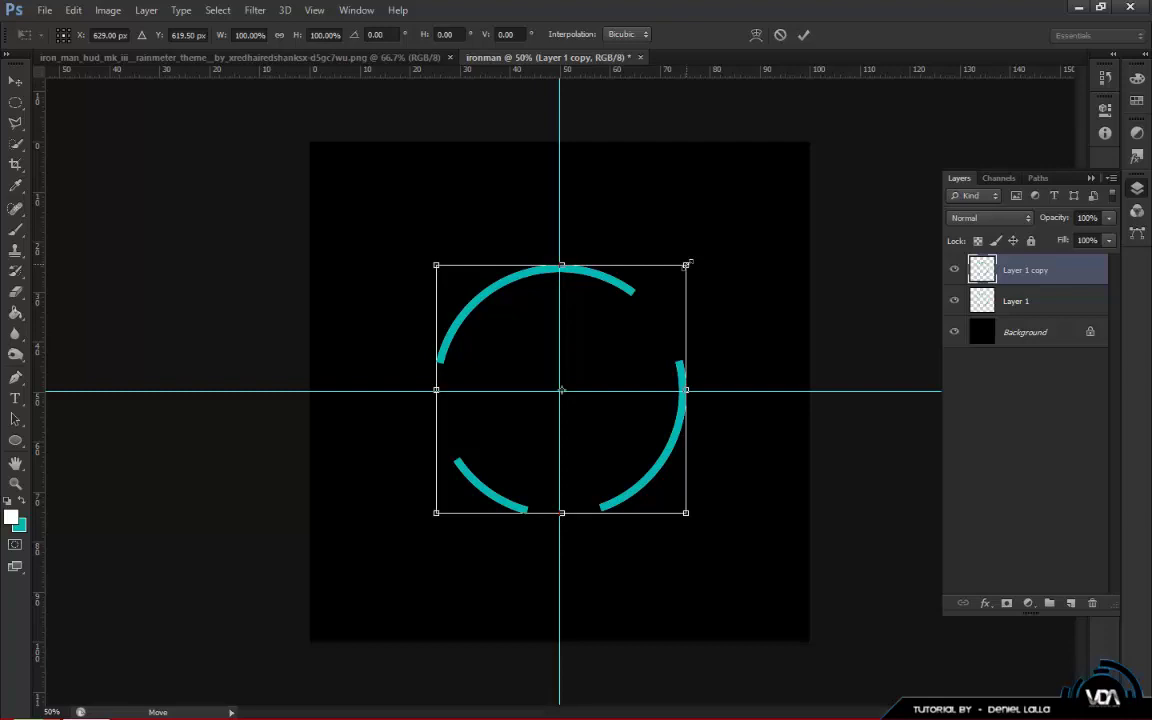
{"action": "left_click_drag", "start_coordinate": [686, 265], "coordinate": [571, 223]}
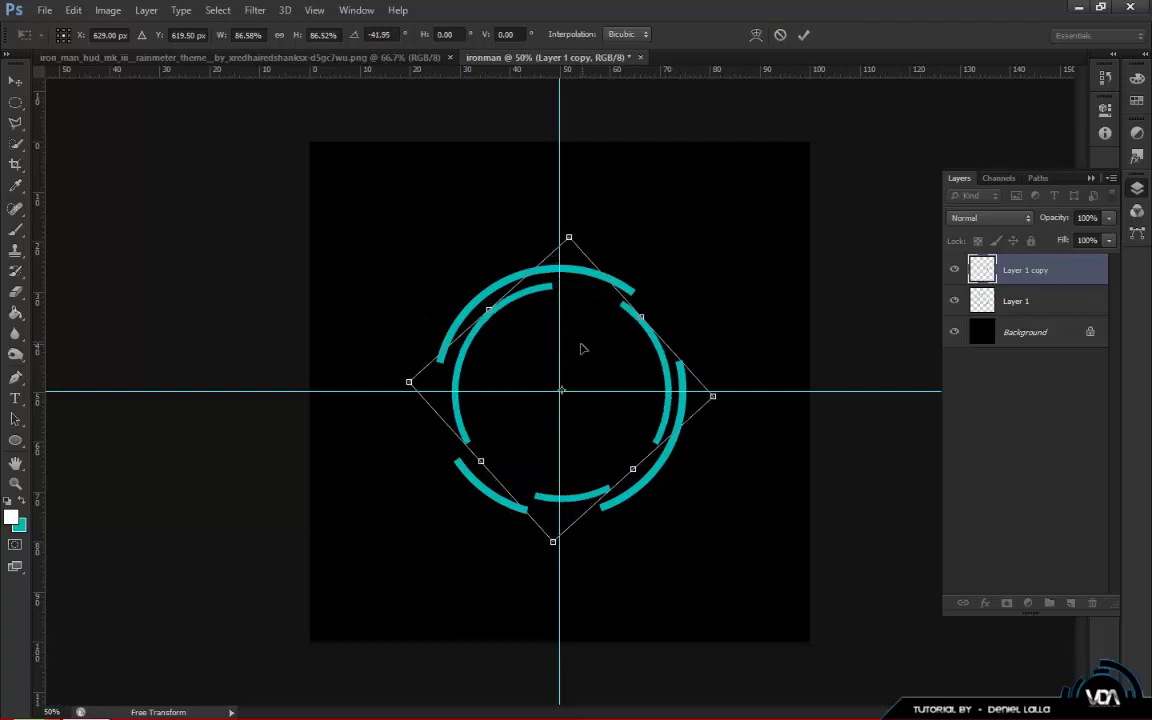
Reposition the smaller ring onto the guide crossing, enlarge it slightly and apply the transform.
{"action": "left_click_drag", "start_coordinate": [580, 349], "coordinate": [583, 343]}
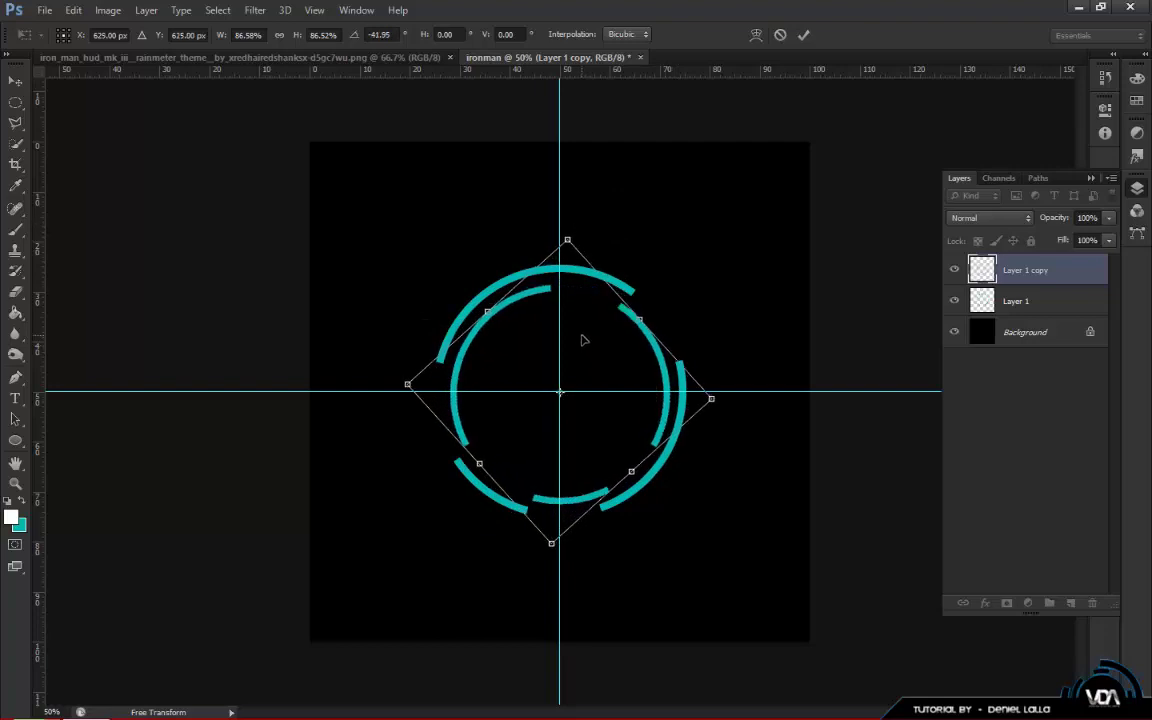
{"action": "key", "text": "Left"}
{"action": "key", "text": "Left"}
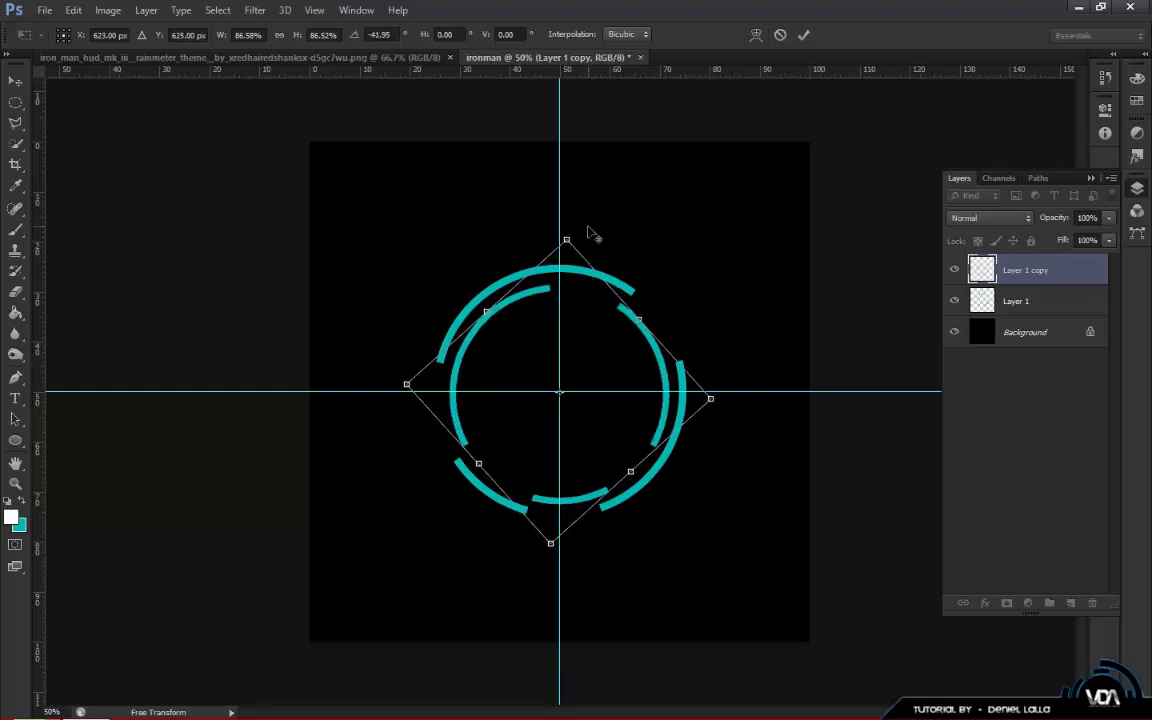
{"action": "left_click_drag", "start_coordinate": [567, 240], "coordinate": [568, 233]}
{"action": "key", "text": "Return"}
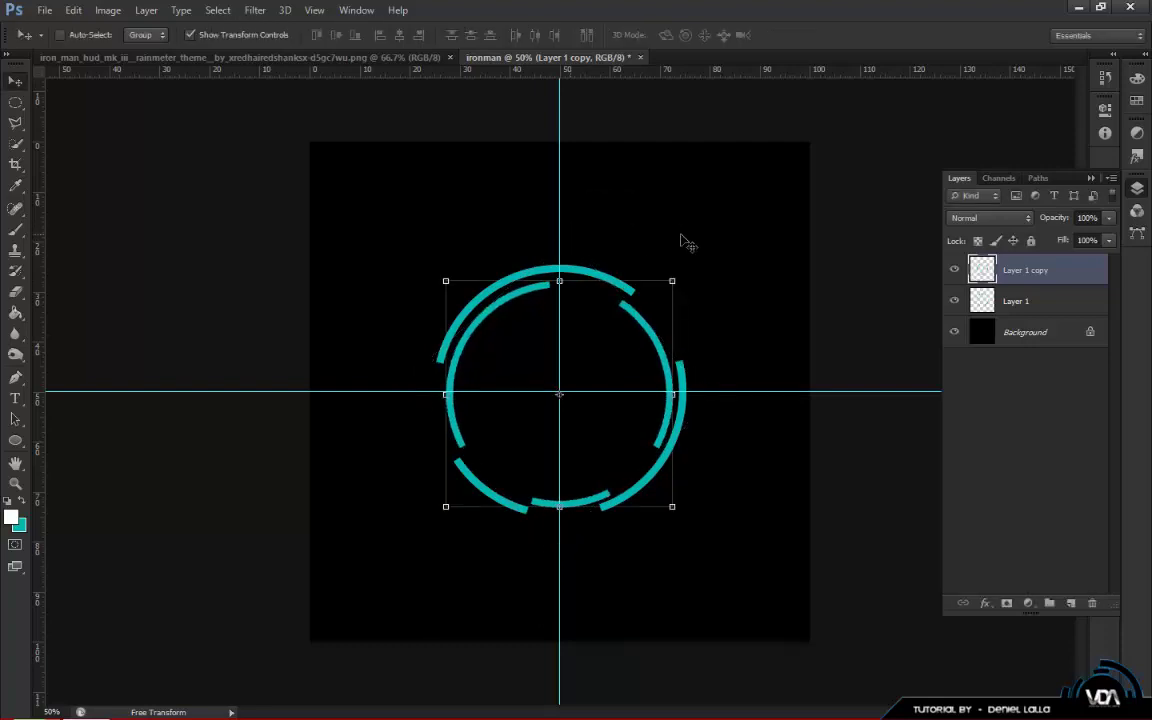
Select Layer 1 and Layer 1 copy together, align their vertical and horizontal centres, and deselect the layers.
{"action": "left_click", "coordinate": [1016, 300], "text": "shift"}
{"action": "left_click", "coordinate": [1020, 380]}
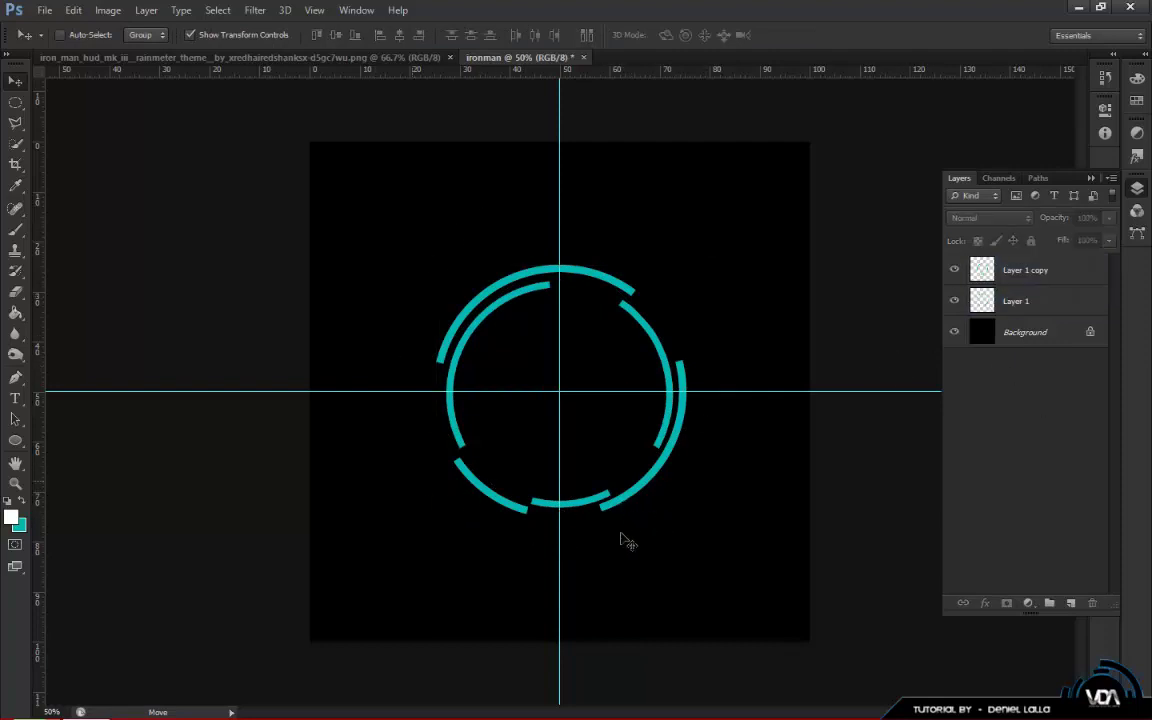
{"action": "left_click", "coordinate": [1061, 312]}
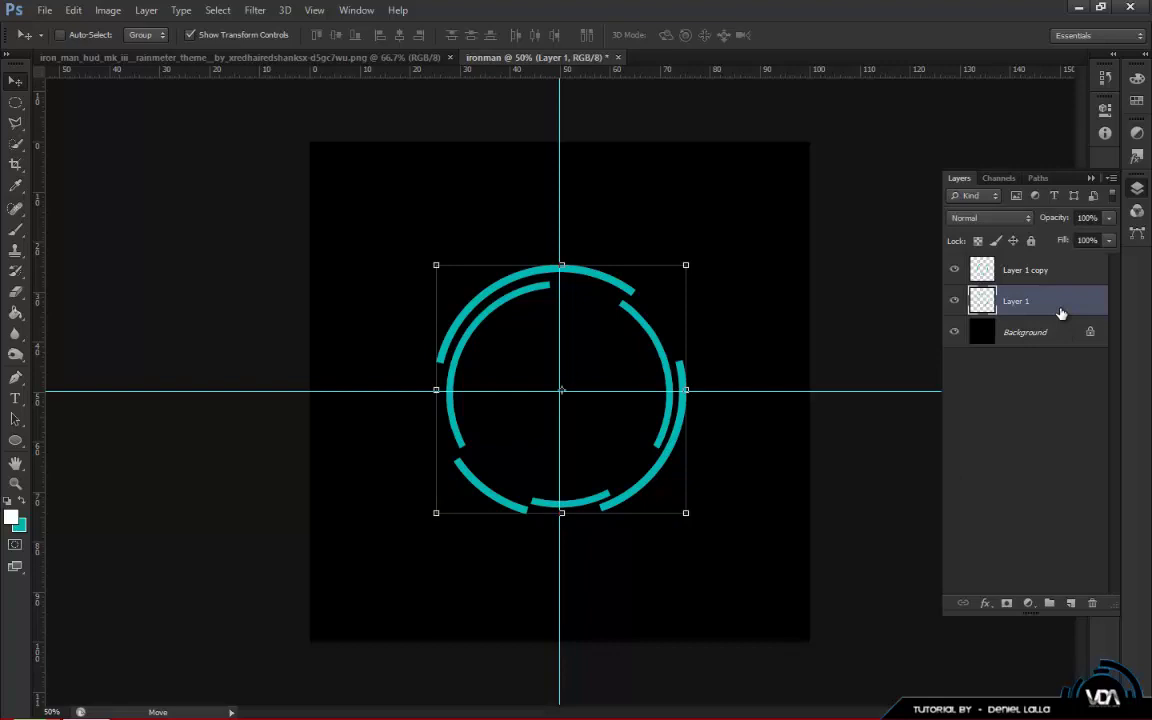
{"action": "left_click", "coordinate": [1079, 271], "text": "shift"}
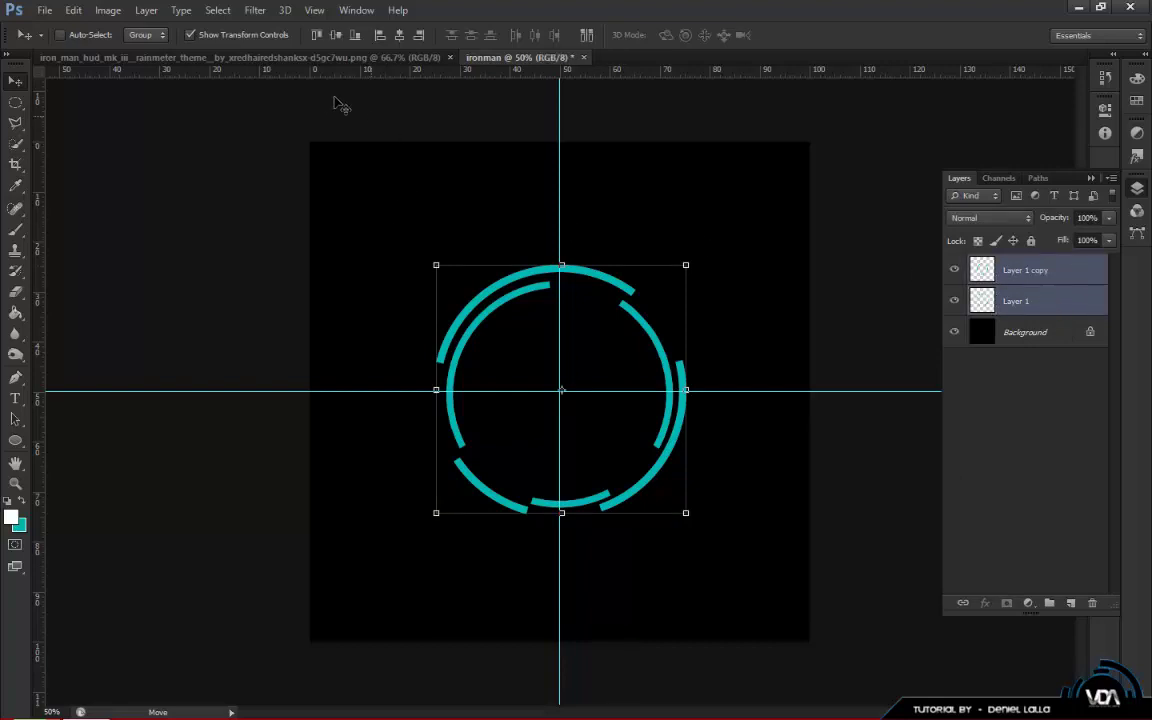
{"action": "left_click", "coordinate": [339, 42]}
{"action": "left_click", "coordinate": [360, 38]}
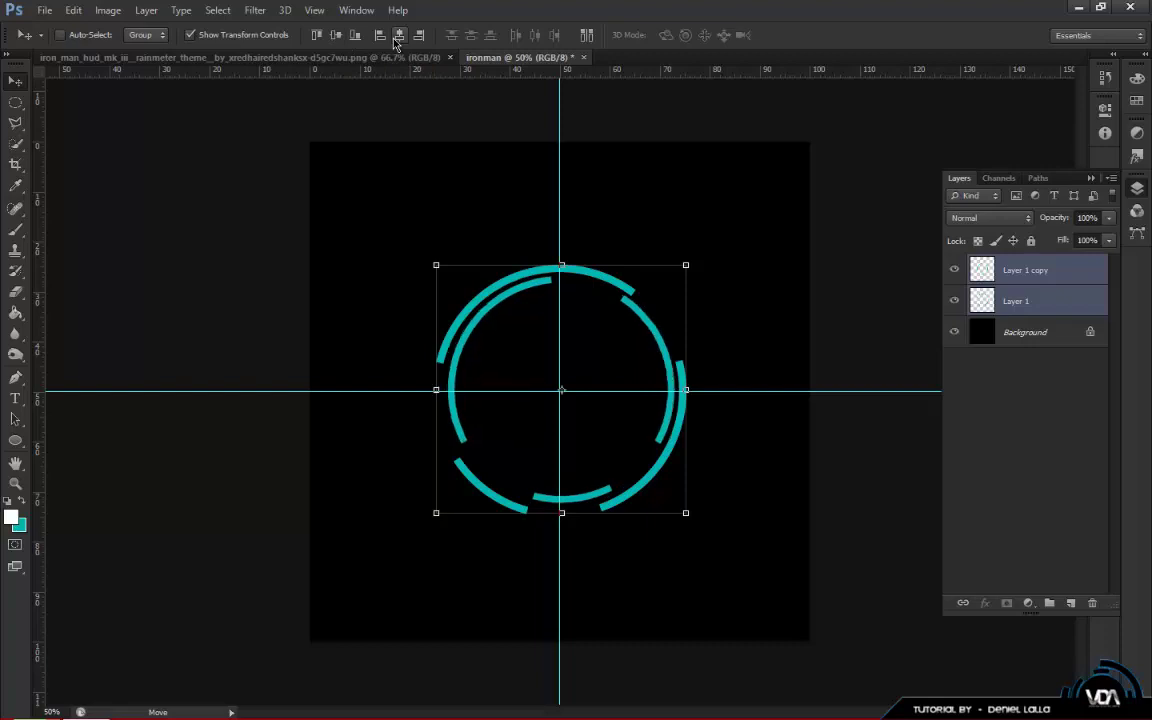
{"action": "left_click", "coordinate": [1093, 451]}
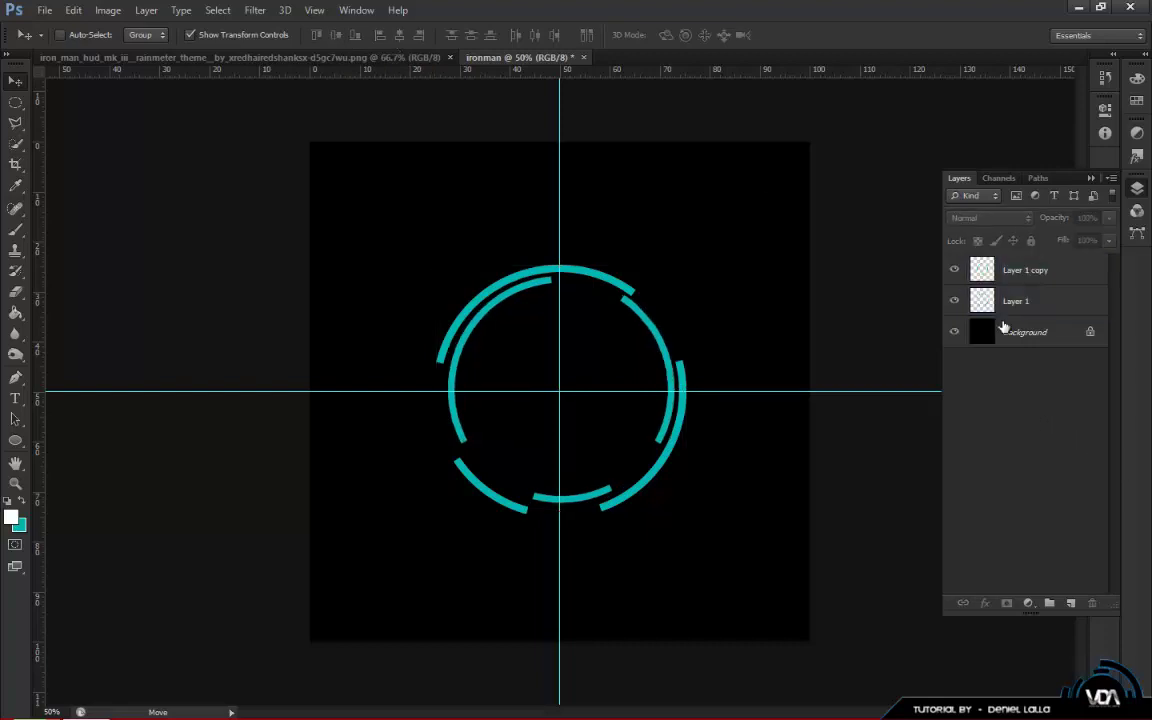
Try rotating the inner ring on Layer 1 copy about 112° around its centre, then discard the transform.
{"action": "left_click", "coordinate": [1040, 280]}
{"action": "left_click_drag", "start_coordinate": [684, 262], "coordinate": [628, 543]}
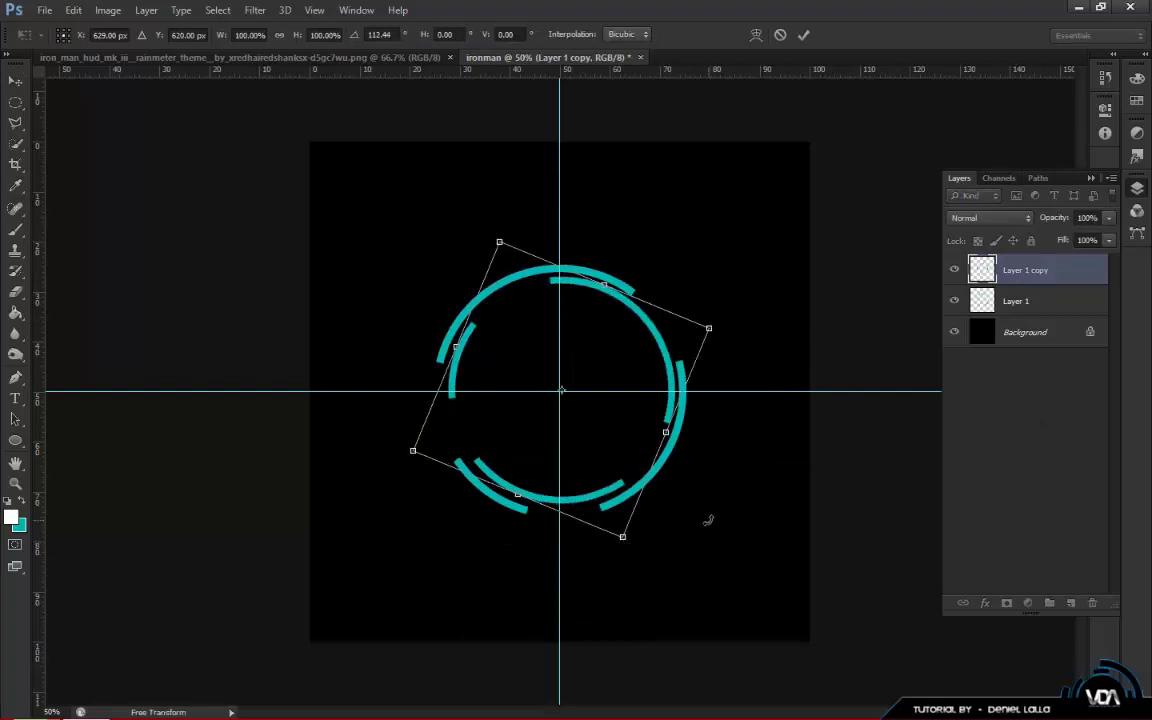
{"action": "key", "text": "ctrl+z"}
{"action": "left_click", "coordinate": [14, 79]}
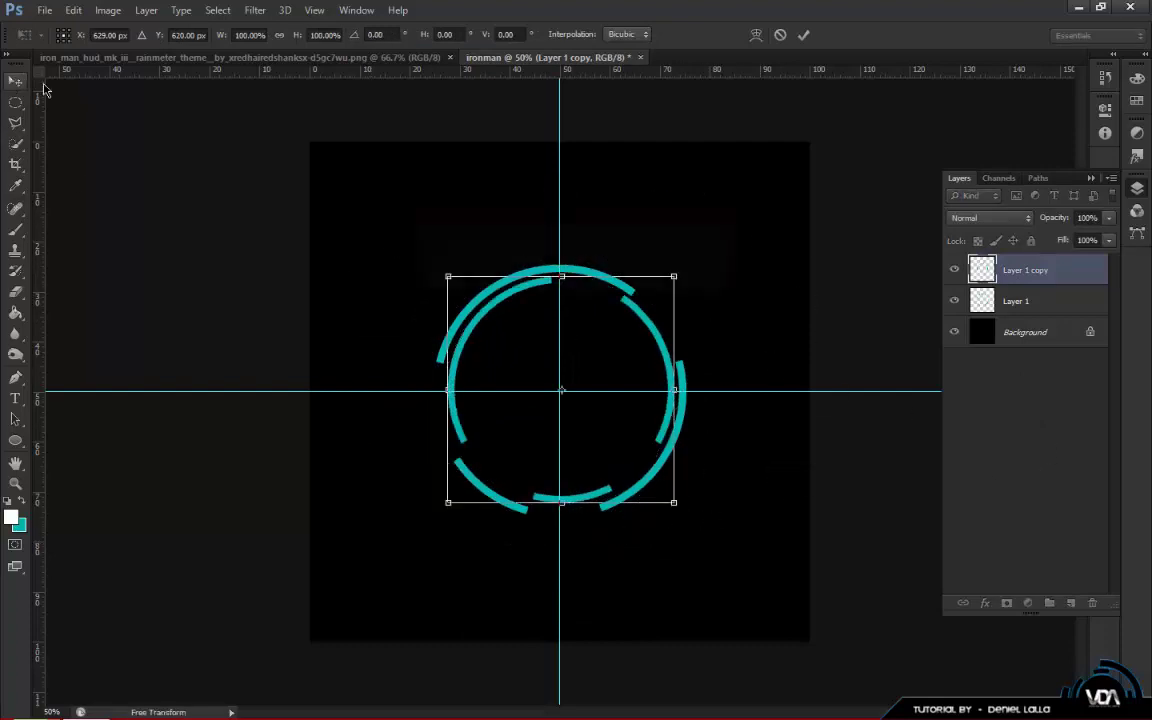
{"action": "left_click", "coordinate": [507, 283]}
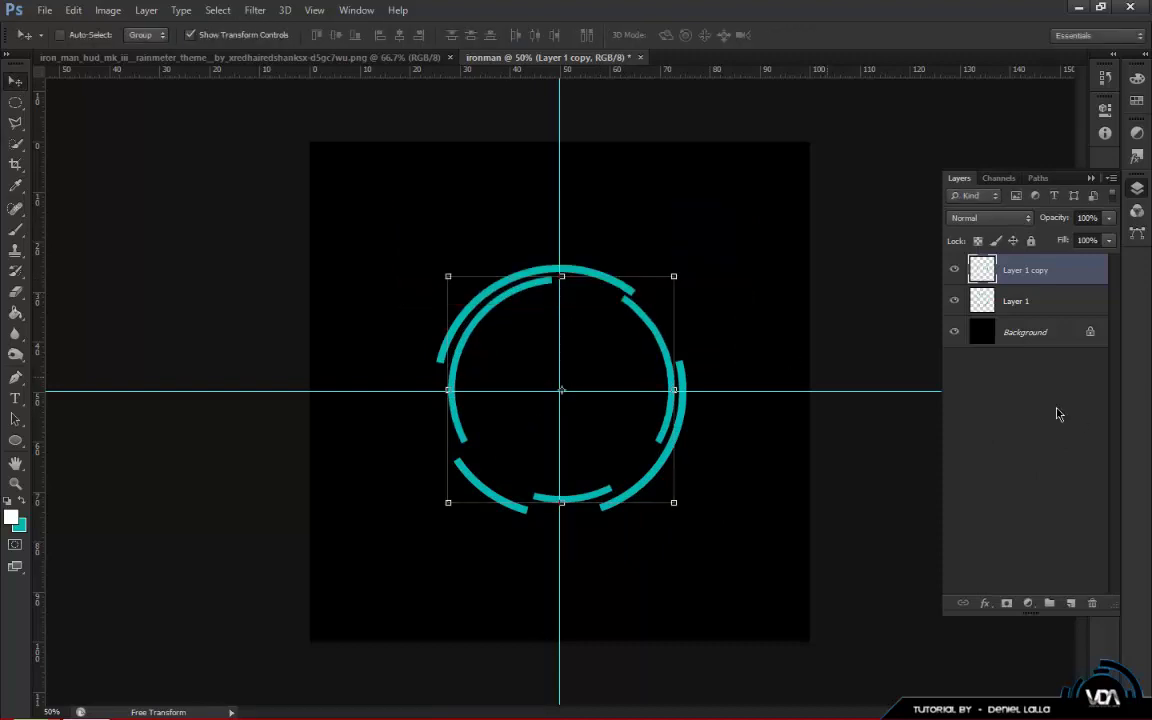
Select a thick ring centred on the guide crossing, about 38% of the canvas wide, by subtracting a circle about 28% wide.
{"action": "left_click", "coordinate": [979, 378]}
{"action": "left_click", "coordinate": [1030, 332]}
{"action": "left_click", "coordinate": [1010, 268]}
{"action": "left_click", "coordinate": [15, 103]}
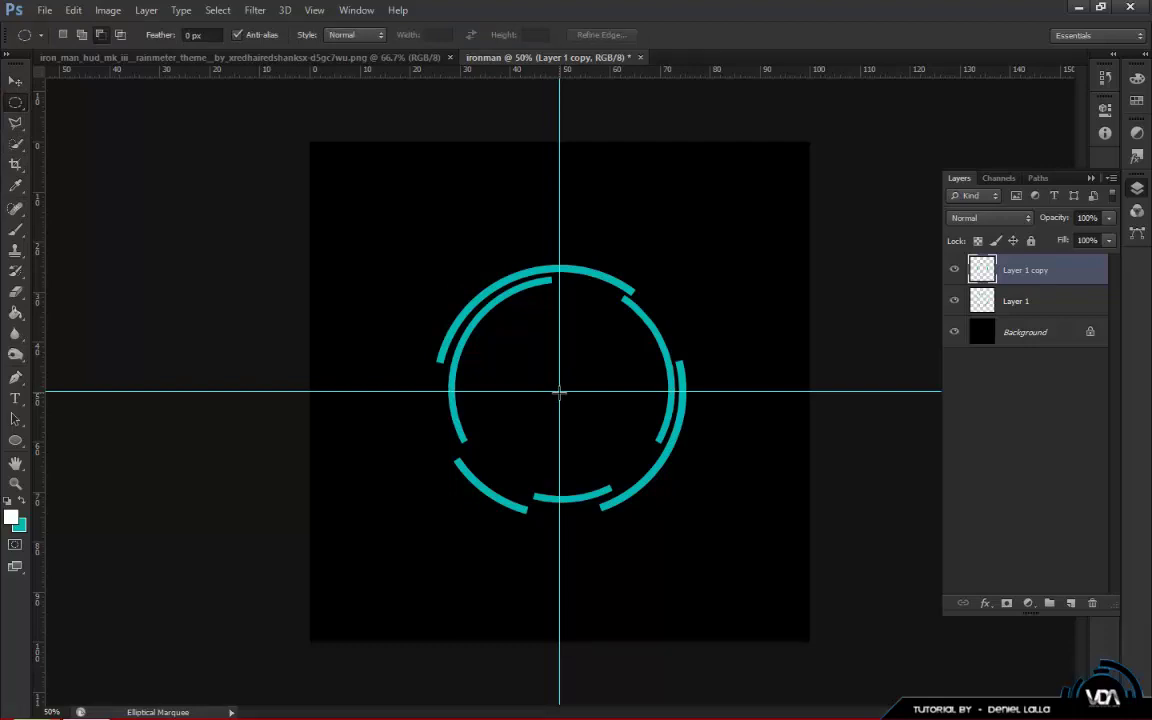
{"action": "left_click_drag", "start_coordinate": [569, 377], "coordinate": [665, 300]}
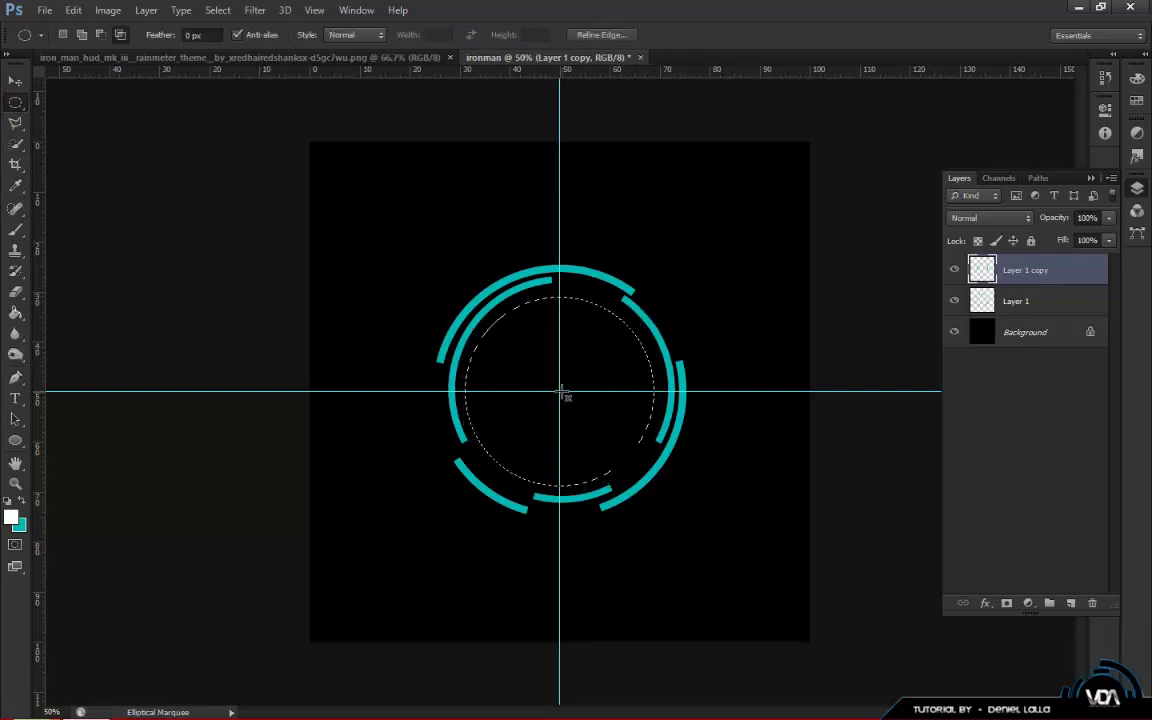
{"action": "left_click_drag", "start_coordinate": [613, 347], "coordinate": [647, 323]}
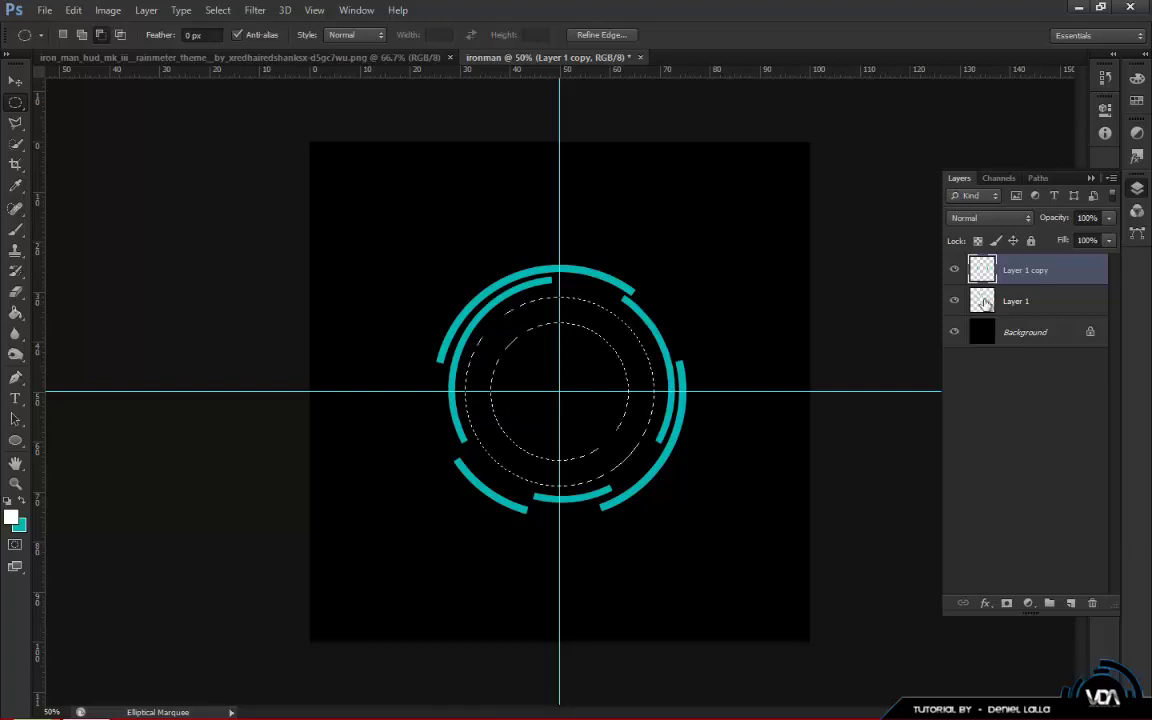
Add a new layer, fill the thick ring selection with the teal background colour and deselect.
{"action": "left_click", "coordinate": [1071, 603]}
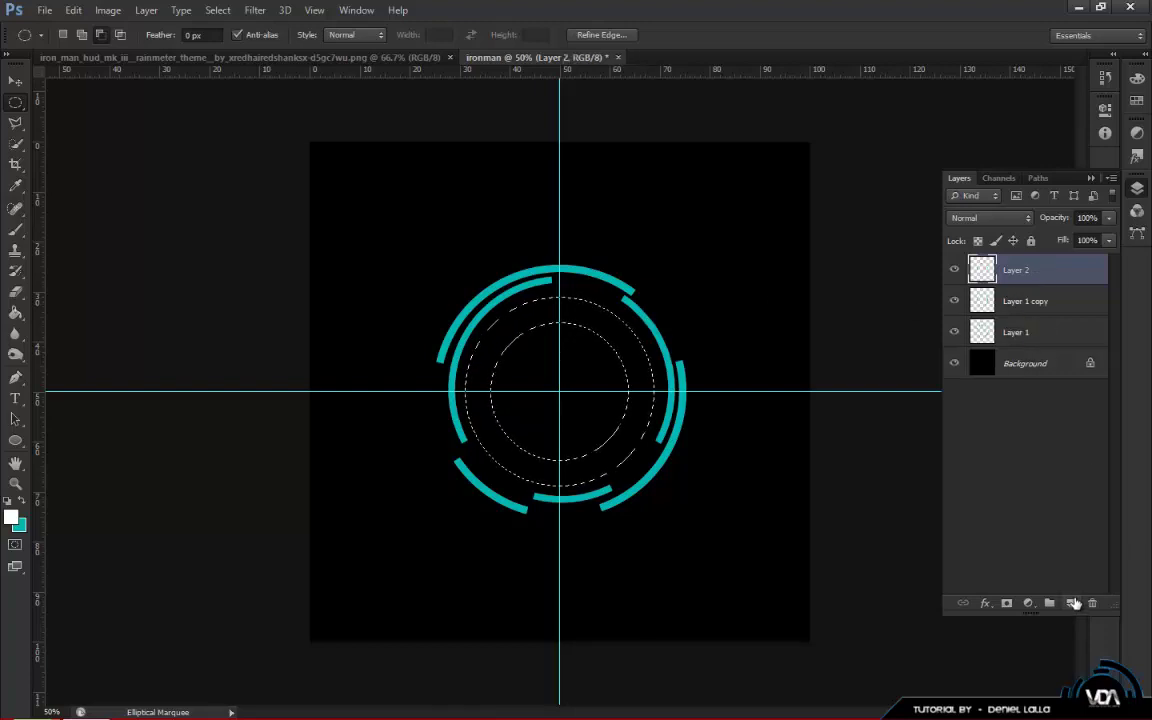
{"action": "left_click", "coordinate": [22, 500]}
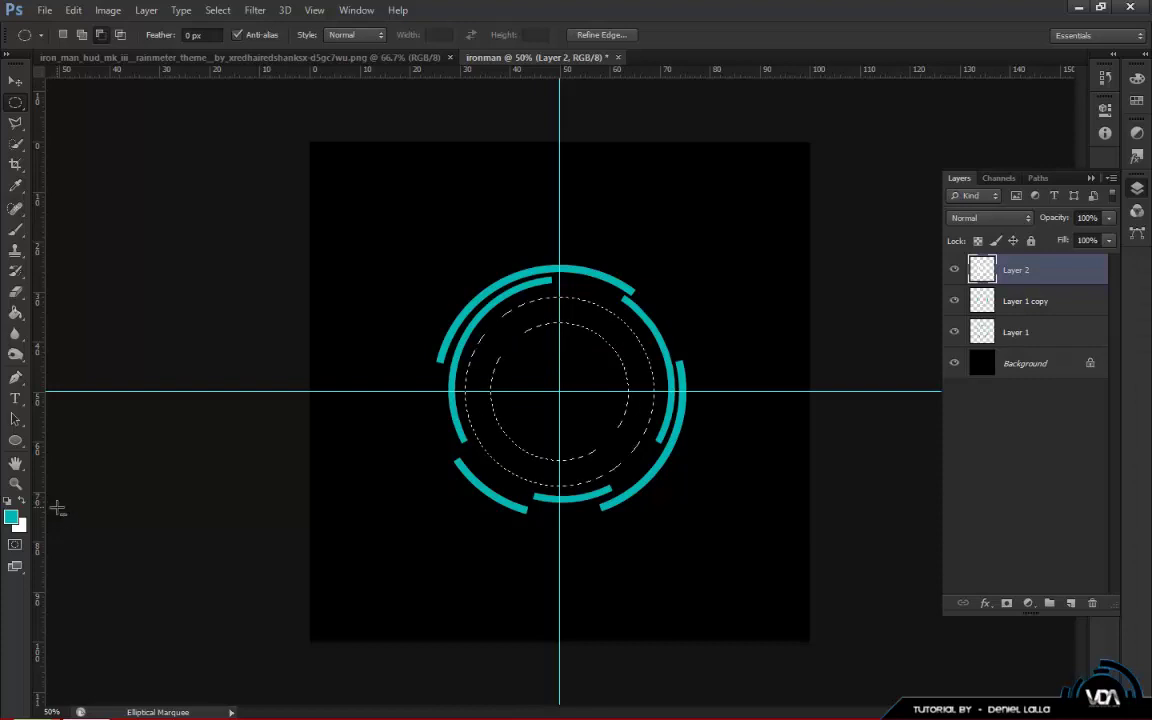
{"action": "left_click", "coordinate": [22, 500]}
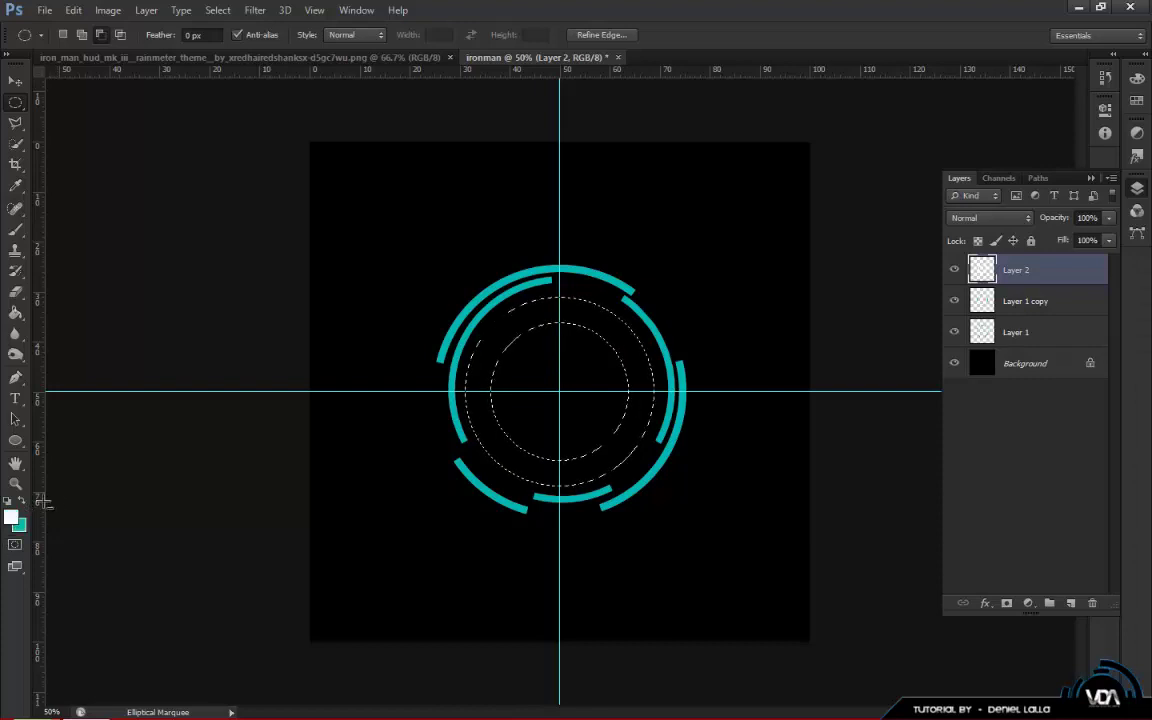
{"action": "key", "text": "ctrl+BackSpace"}
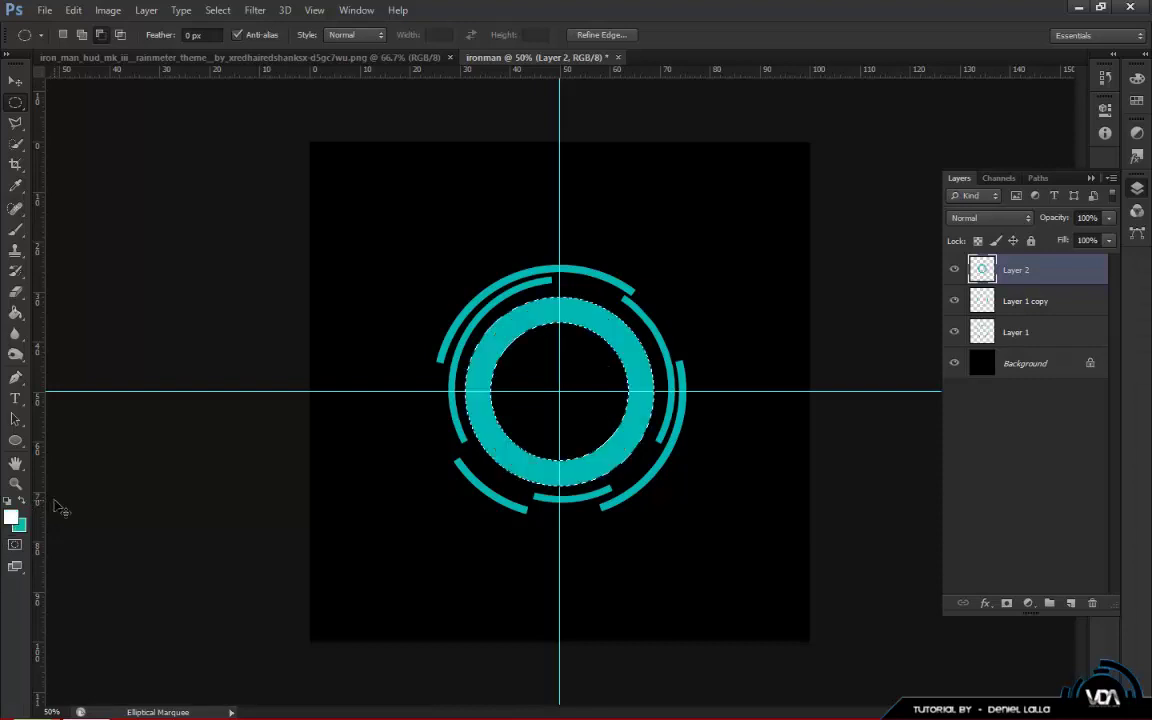
{"action": "key", "text": "ctrl+d"}
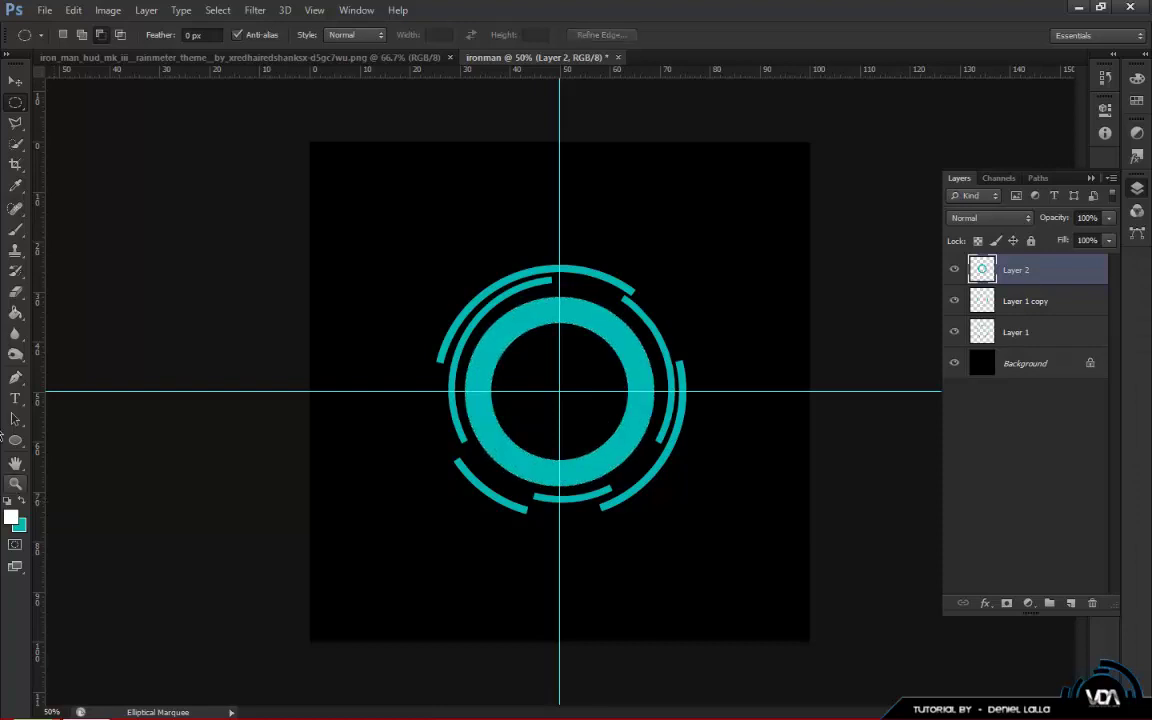
Delete all of the thick ring except its upper-left segment with a Polygonal Lasso selection drawn from the centre, and deselect.
{"action": "left_click", "coordinate": [15, 122]}
{"action": "left_click", "coordinate": [559, 390]}
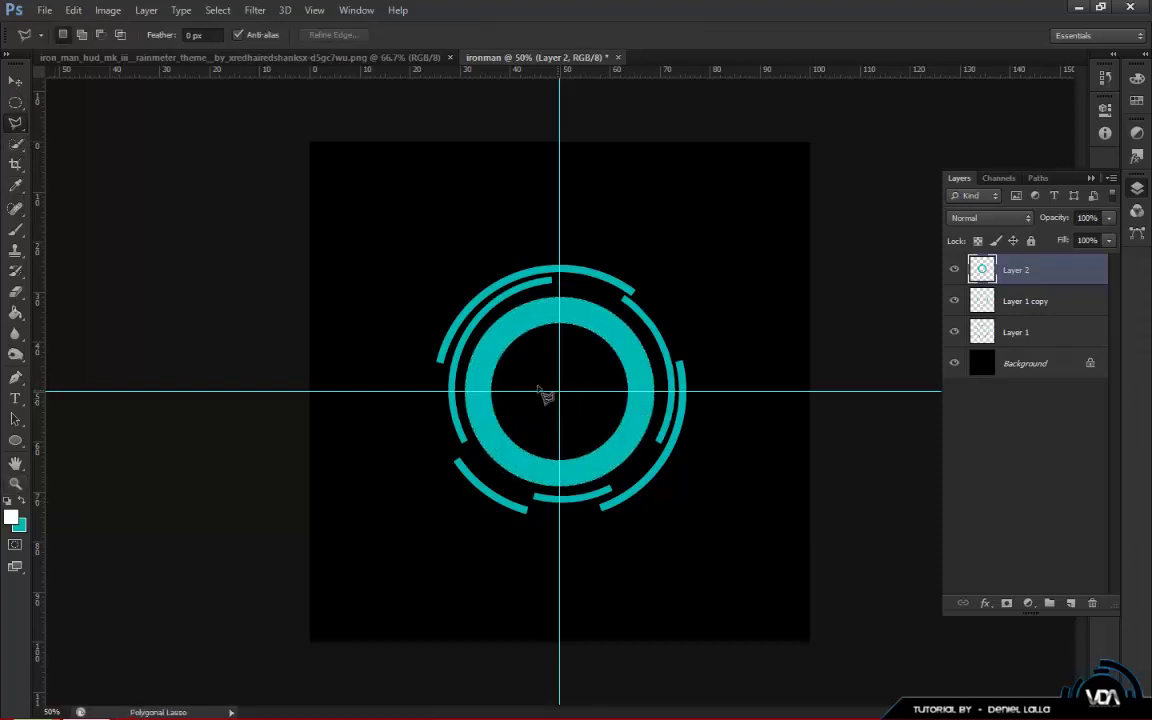
{"action": "left_click", "coordinate": [413, 322]}
{"action": "left_click", "coordinate": [424, 493]}
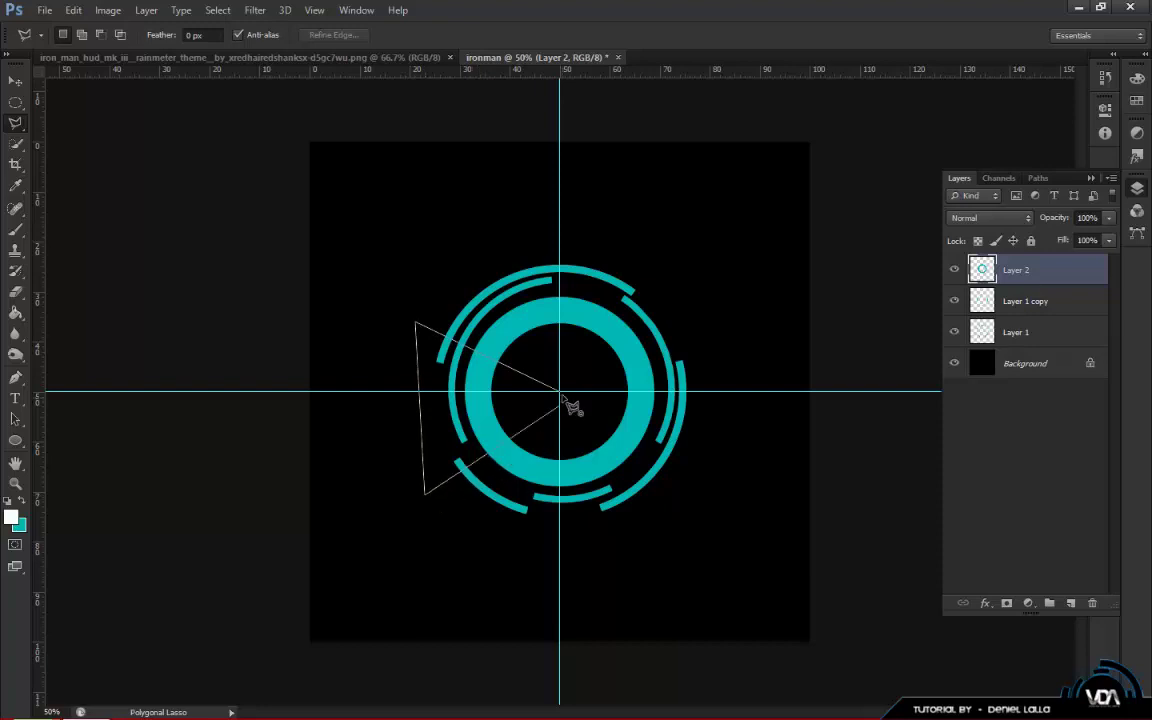
{"action": "left_click", "coordinate": [559, 420]}
{"action": "key", "text": "BackSpace"}
{"action": "left_click", "coordinate": [617, 542]}
{"action": "left_click", "coordinate": [773, 433]}
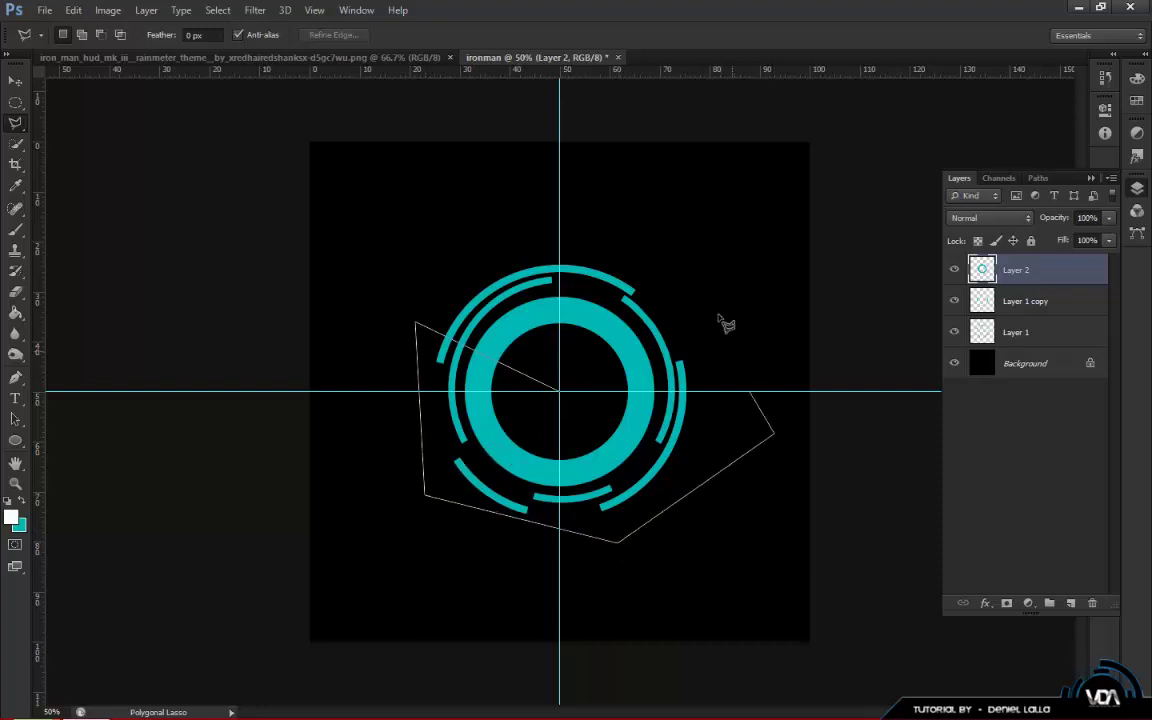
{"action": "left_click", "coordinate": [713, 304]}
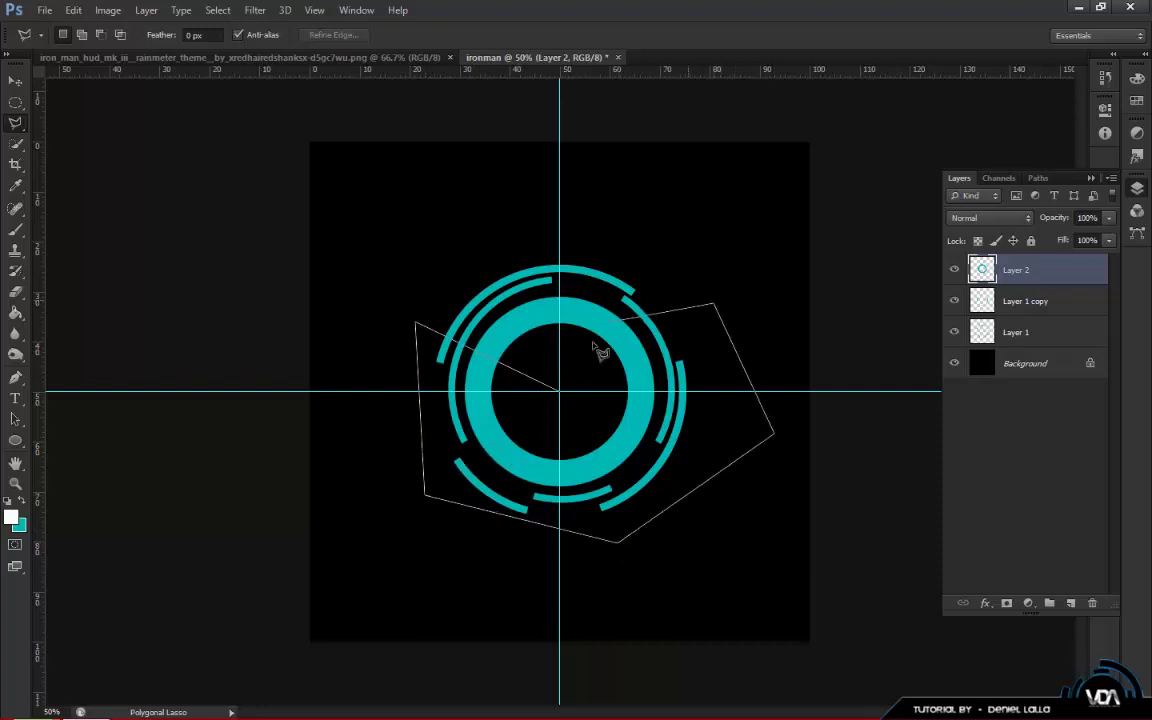
{"action": "left_click", "coordinate": [574, 286]}
{"action": "left_click", "coordinate": [567, 402]}
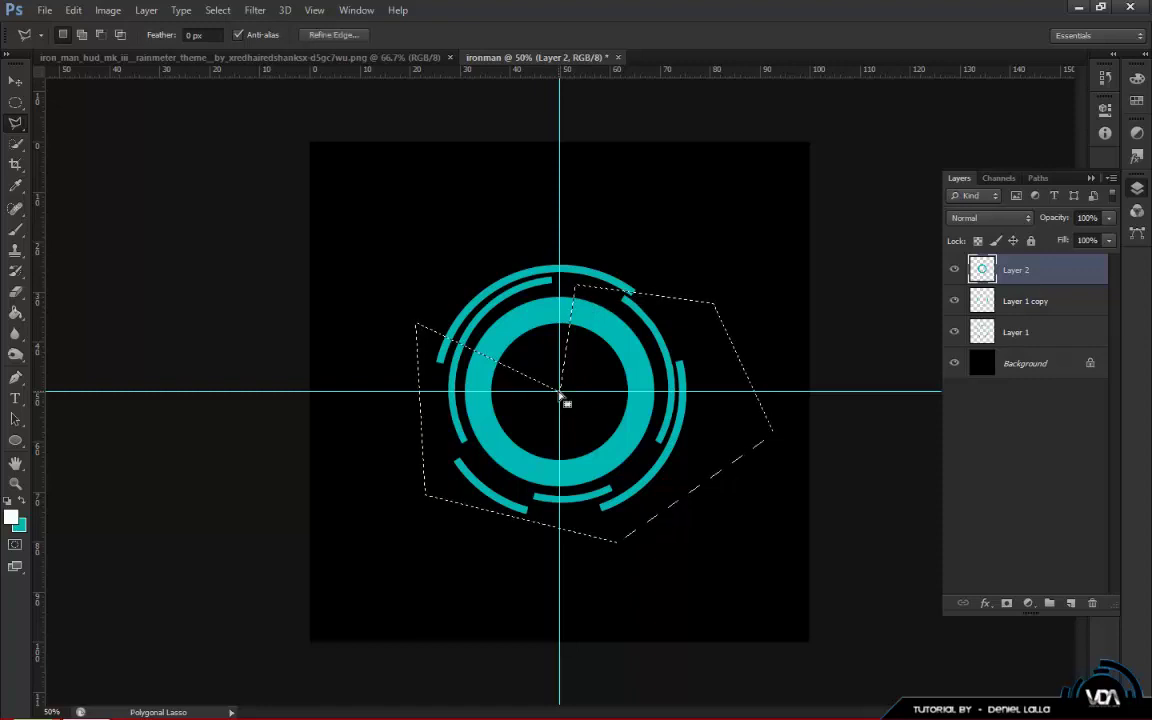
{"action": "key", "text": "Delete"}
{"action": "key", "text": "ctrl+d"}
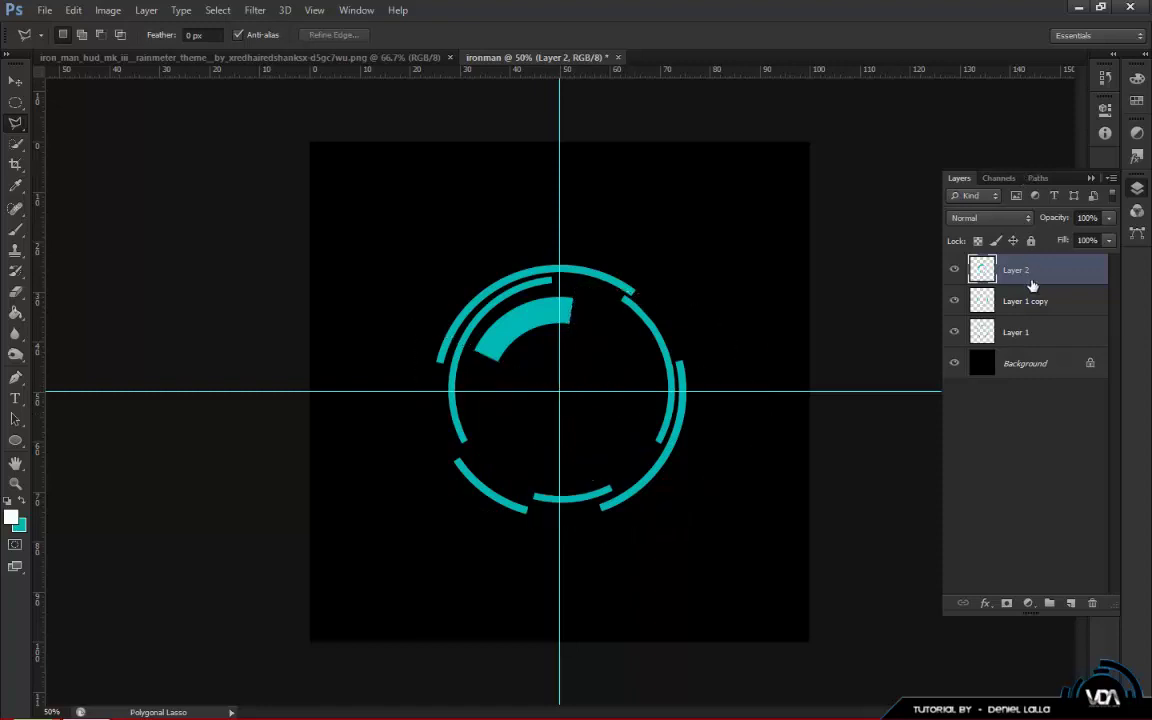
Lower the opacity of the thick segment on Layer 2 to about 25%, dim the outer ring on Layer 1 similarly, and select Layer 1 copy.
{"action": "mouse_move", "coordinate": [1052, 218]}
{"action": "left_mouse_down"}
{"action": "mouse_move", "coordinate": [986, 232]}
{"action": "mouse_move", "coordinate": [1055, 225]}
{"action": "left_mouse_up"}
{"action": "left_click", "coordinate": [1046, 343]}
{"action": "left_click", "coordinate": [1048, 281]}
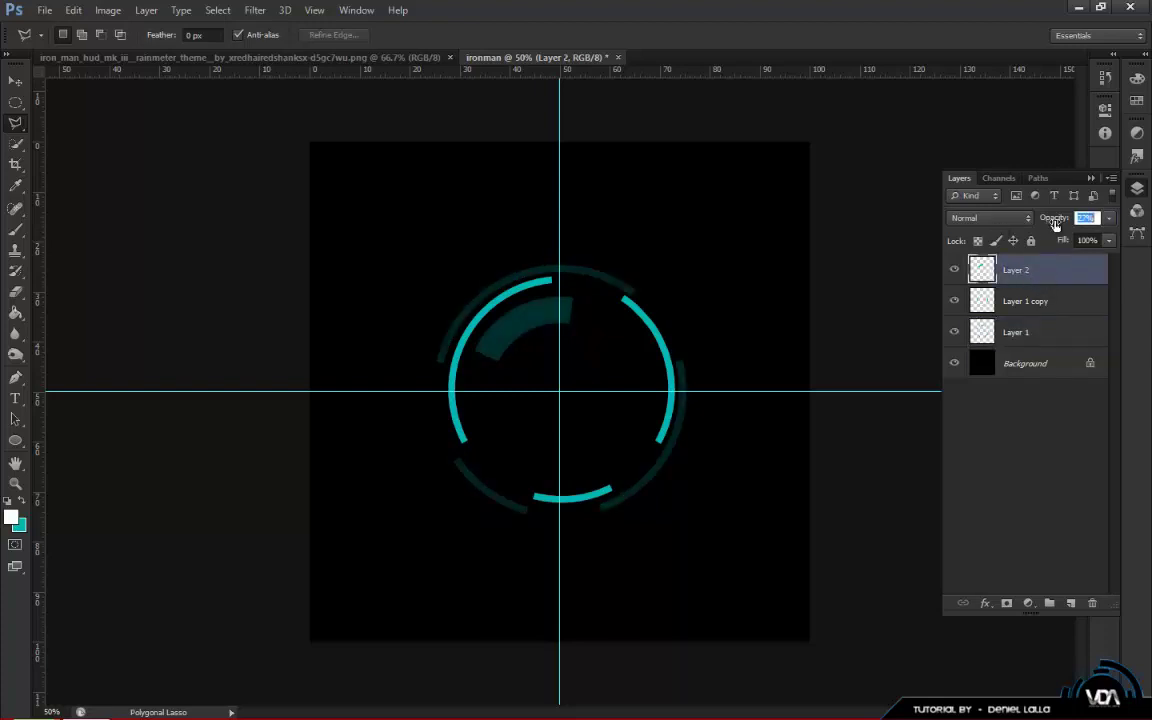
{"action": "left_click", "coordinate": [1045, 455]}
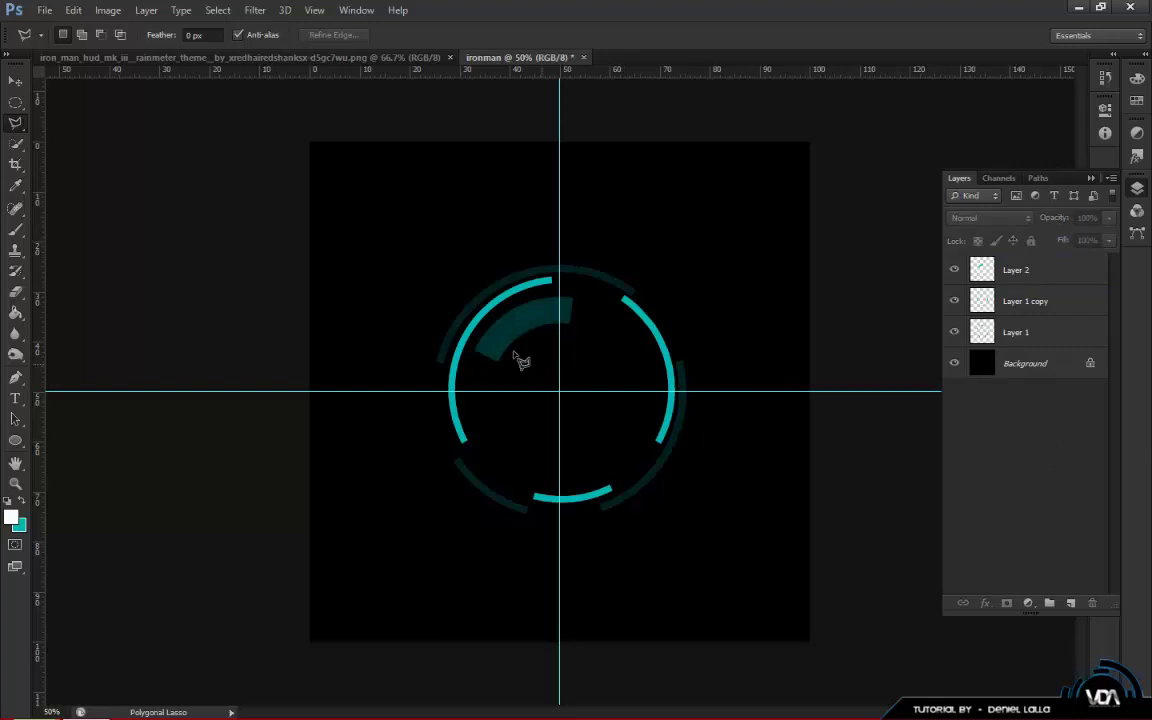
{"action": "left_click", "coordinate": [1047, 303]}
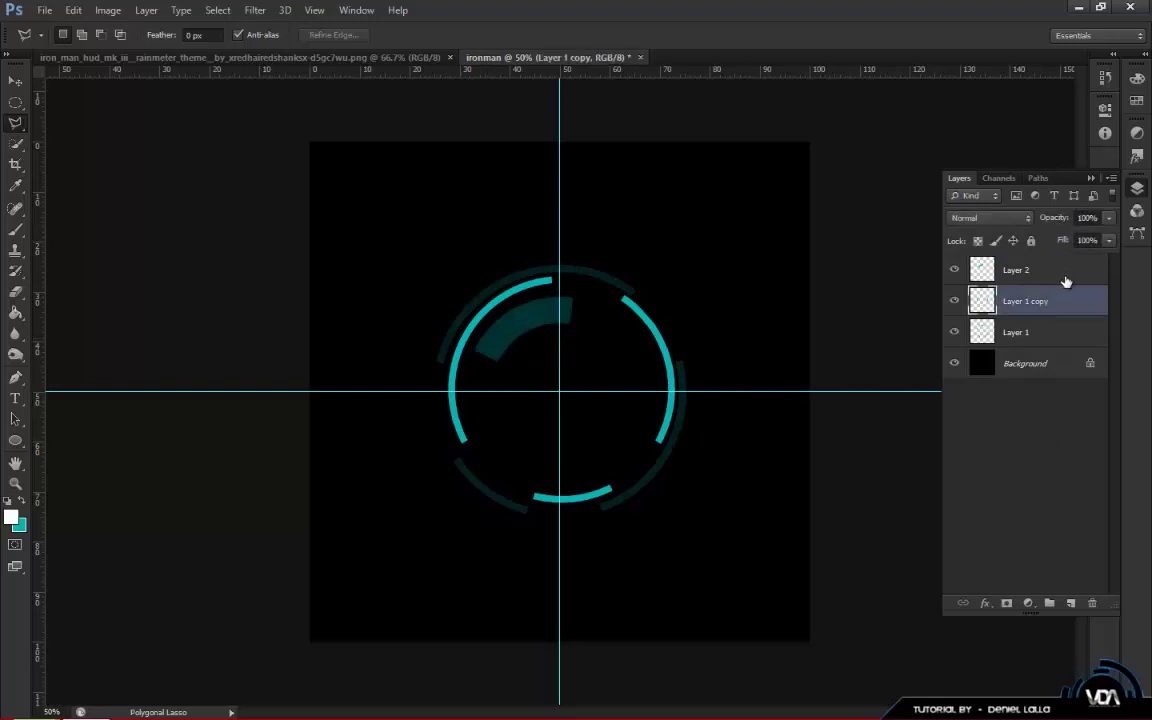
Duplicate Layer 2 and Layer 1 copy together, scale the copies to about 87% around the guide crossing and rotate them about 154°.
{"action": "left_click", "coordinate": [1065, 273], "text": "shift"}
{"action": "left_click_drag", "start_coordinate": [1062, 271], "coordinate": [1070, 603]}
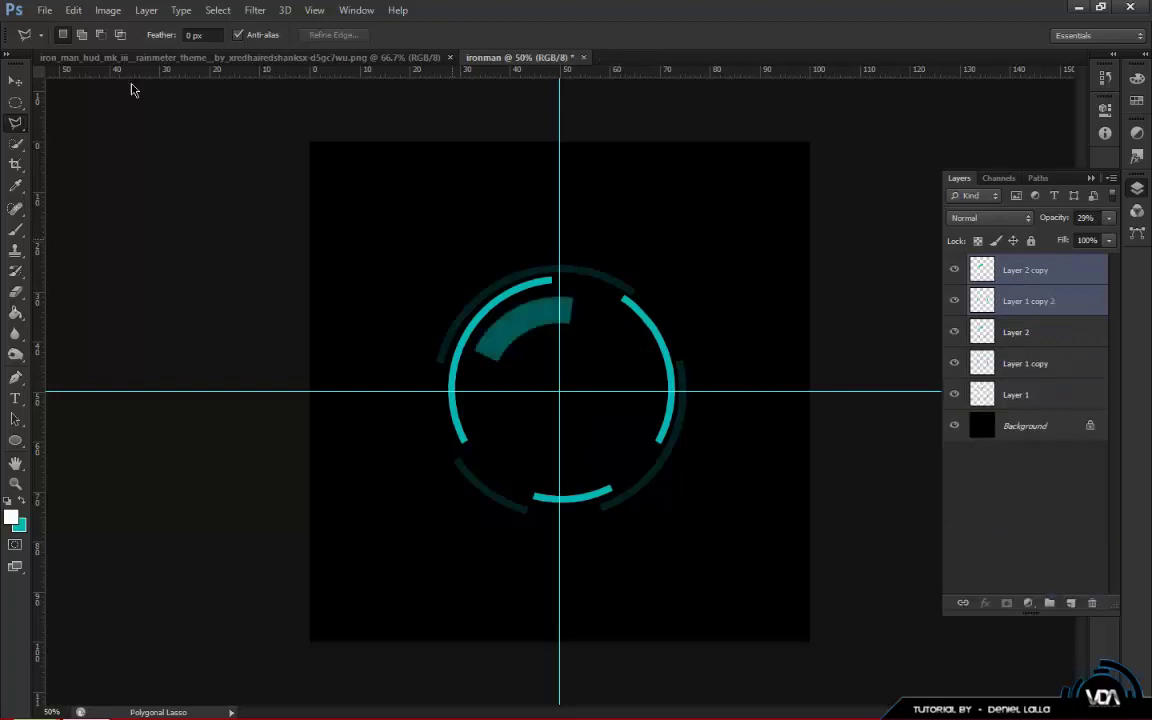
{"action": "left_click", "coordinate": [17, 82]}
{"action": "left_click_drag", "start_coordinate": [676, 272], "coordinate": [560, 458]}
{"action": "mouse_move", "coordinate": [603, 268]}
{"action": "left_mouse_down"}
{"action": "mouse_move", "coordinate": [520, 280]}
{"action": "mouse_move", "coordinate": [508, 295]}
{"action": "mouse_move", "coordinate": [613, 257]}
{"action": "left_mouse_up"}
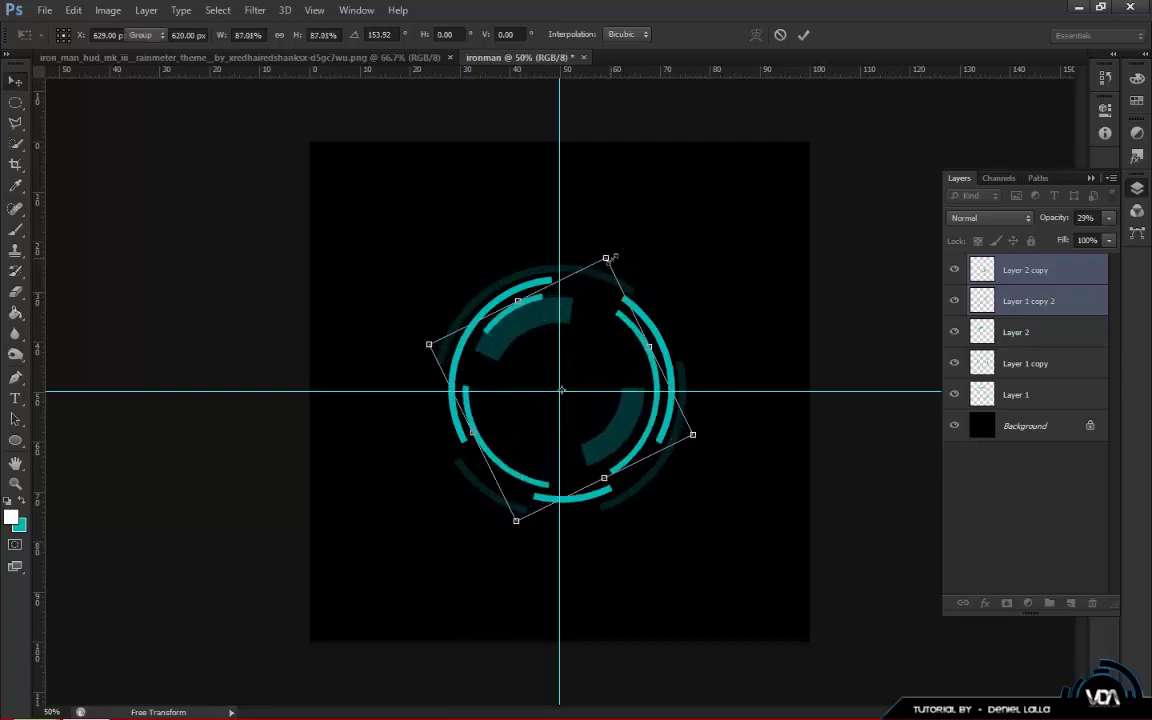
{"action": "key", "text": "Return"}
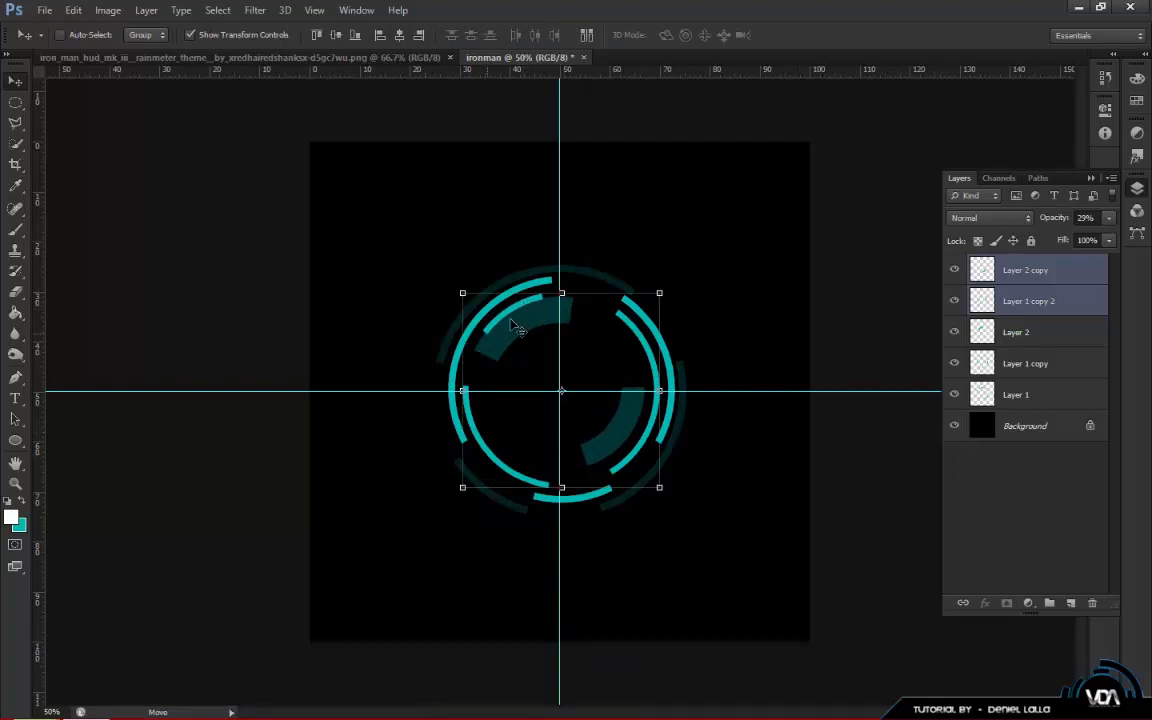
Delete the upper-left arc of the inner thin ring on Layer 1 copy 2 using a Polygonal Lasso selection, and deselect.
{"action": "key", "text": "shift+l"}
{"action": "left_click", "coordinate": [555, 298]}
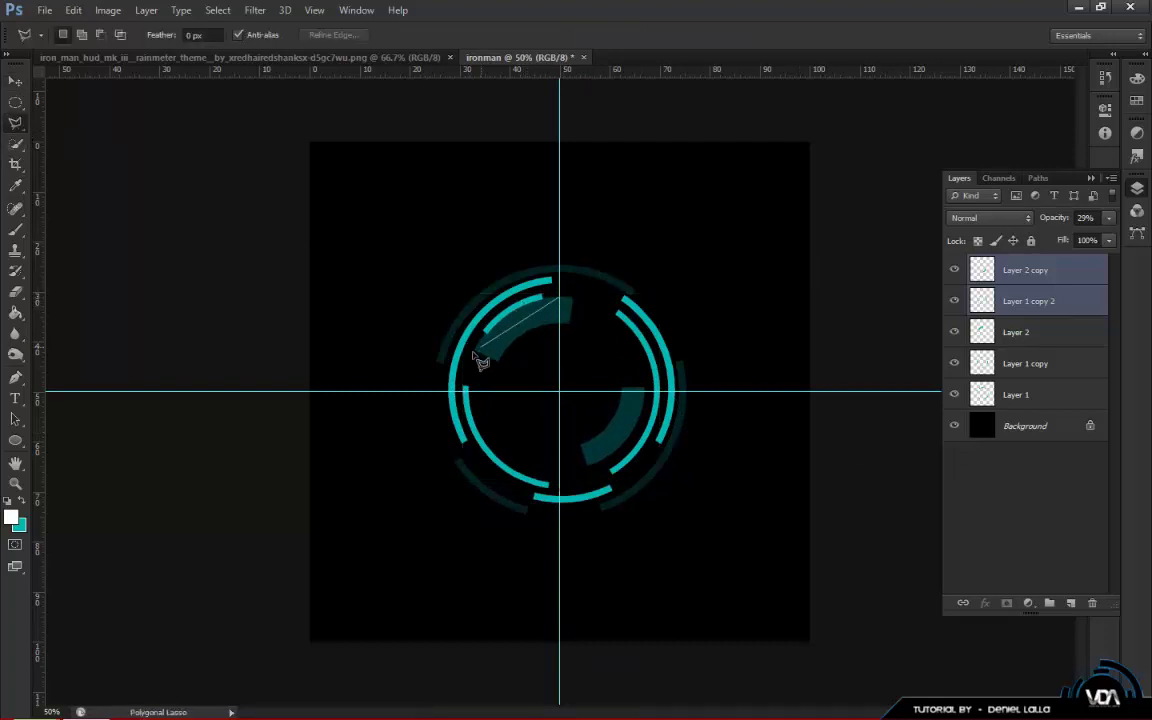
{"action": "left_click", "coordinate": [476, 311]}
{"action": "double_click", "coordinate": [480, 340]}
{"action": "left_click", "coordinate": [598, 243]}
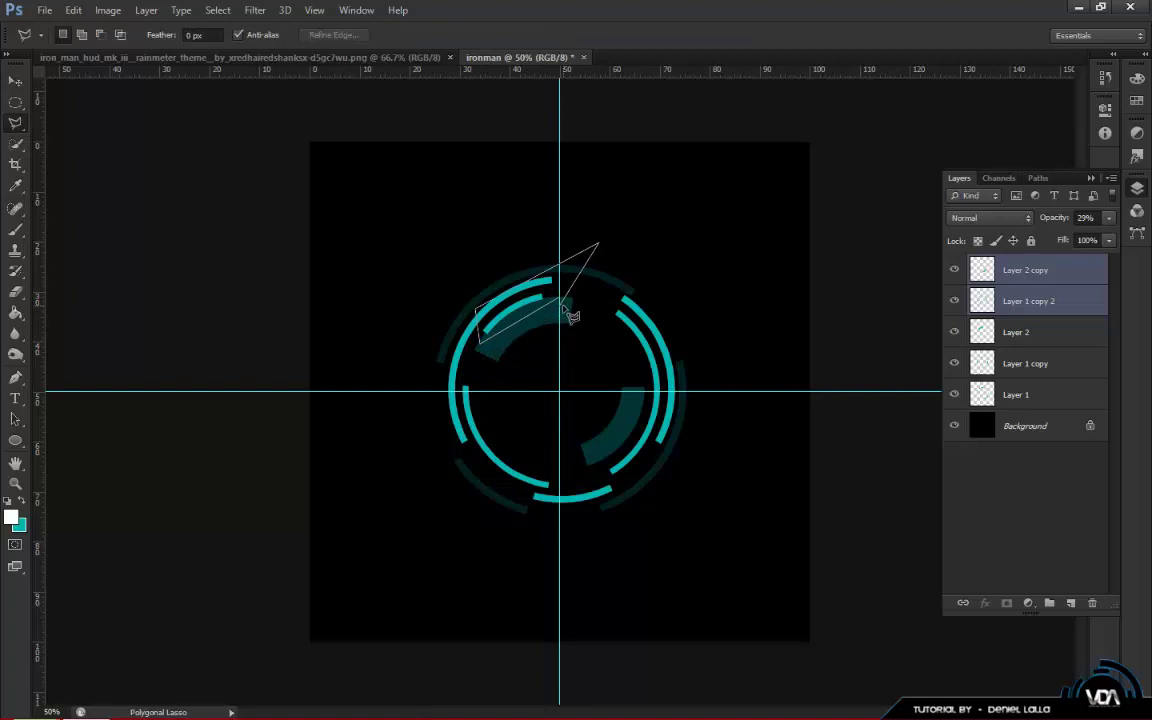
{"action": "double_click", "coordinate": [566, 306]}
{"action": "left_click", "coordinate": [1014, 272]}
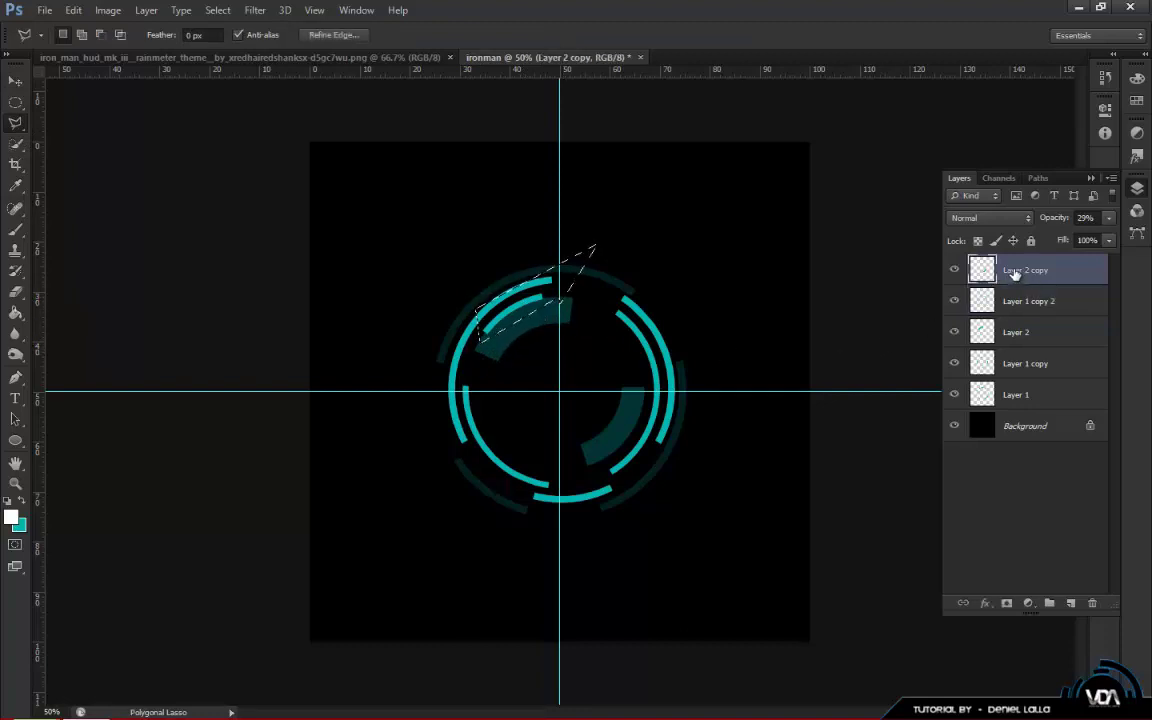
{"action": "left_click", "coordinate": [1053, 302]}
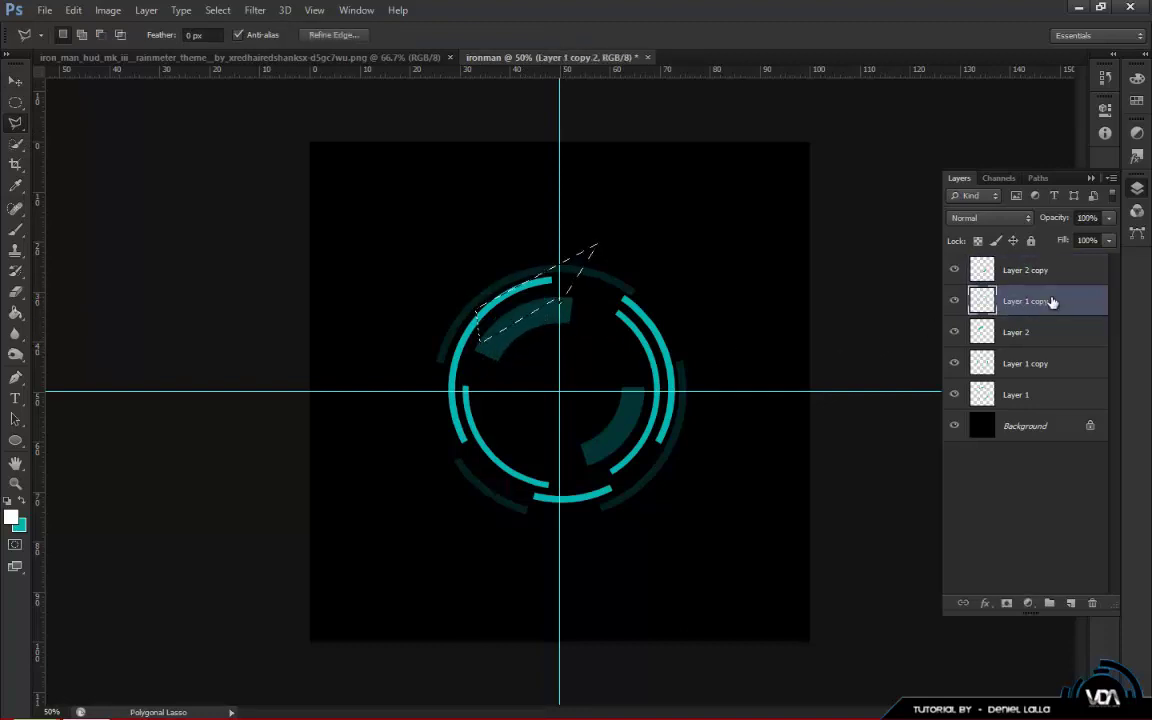
{"action": "key", "text": "ctrl+d"}
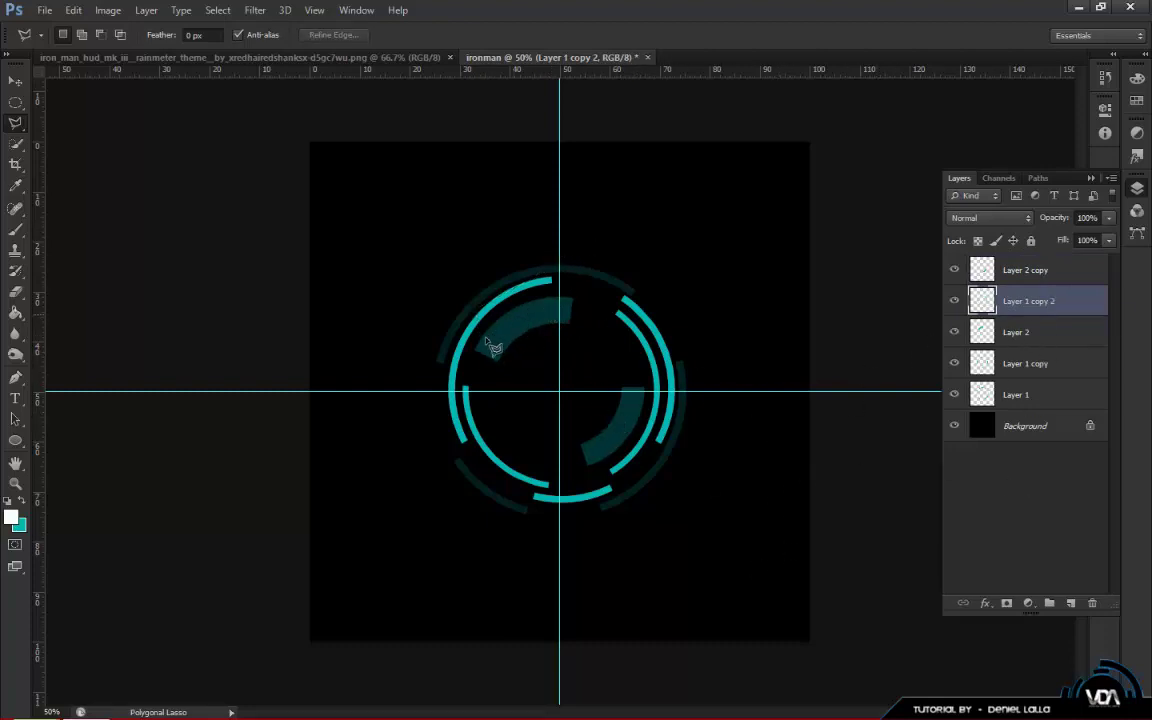
On a new layer above Background, fill a centred teal ring about 67% of the canvas wide with a hole about 53% wide.
{"action": "left_click", "coordinate": [15, 101]}
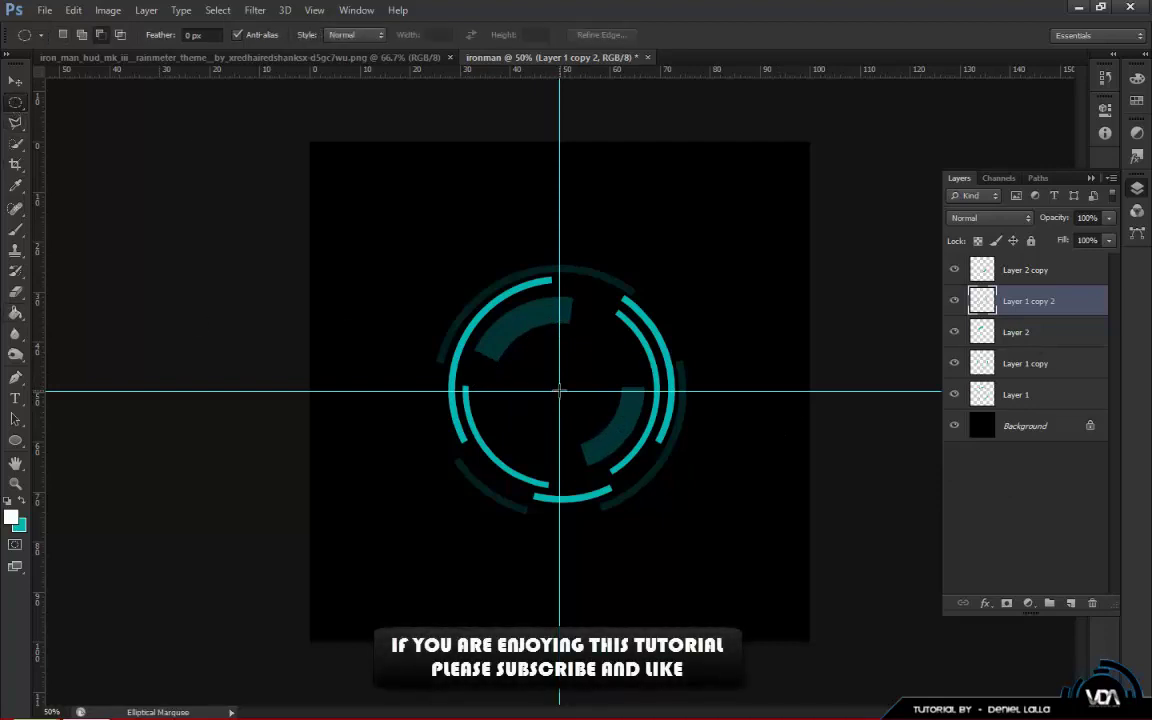
{"action": "left_click_drag", "start_coordinate": [559, 391], "coordinate": [704, 266]}
{"action": "left_click", "coordinate": [1025, 426]}
{"action": "key", "text": "ctrl+shift+alt+n"}
{"action": "key", "text": "ctrl+BackSpace"}
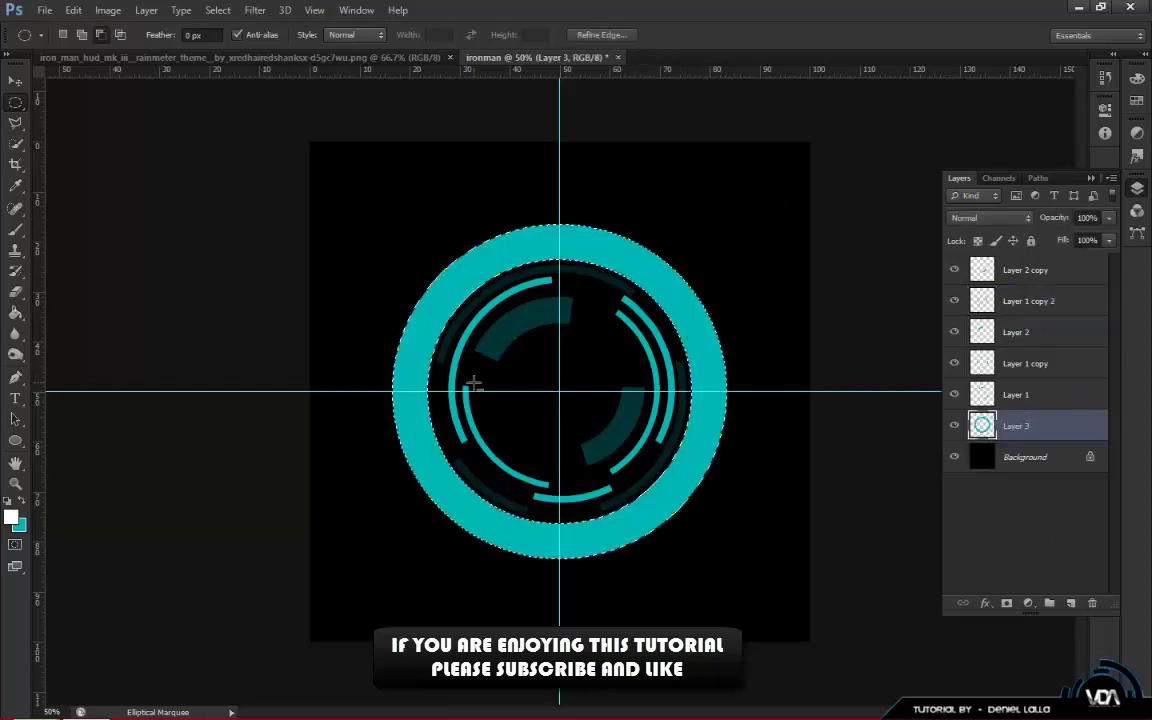
Delete all of the large ring except its lower-left segment with a Polygonal Lasso selection from the centre, and set its layer opacity to 43%.
{"action": "key", "text": "ctrl+d"}
{"action": "key", "text": "l"}
{"action": "left_click", "coordinate": [557, 393]}
{"action": "left_click", "coordinate": [443, 549]}
{"action": "left_click", "coordinate": [621, 617]}
{"action": "left_click", "coordinate": [822, 460]}
{"action": "left_click", "coordinate": [754, 270]}
{"action": "left_click", "coordinate": [617, 113]}
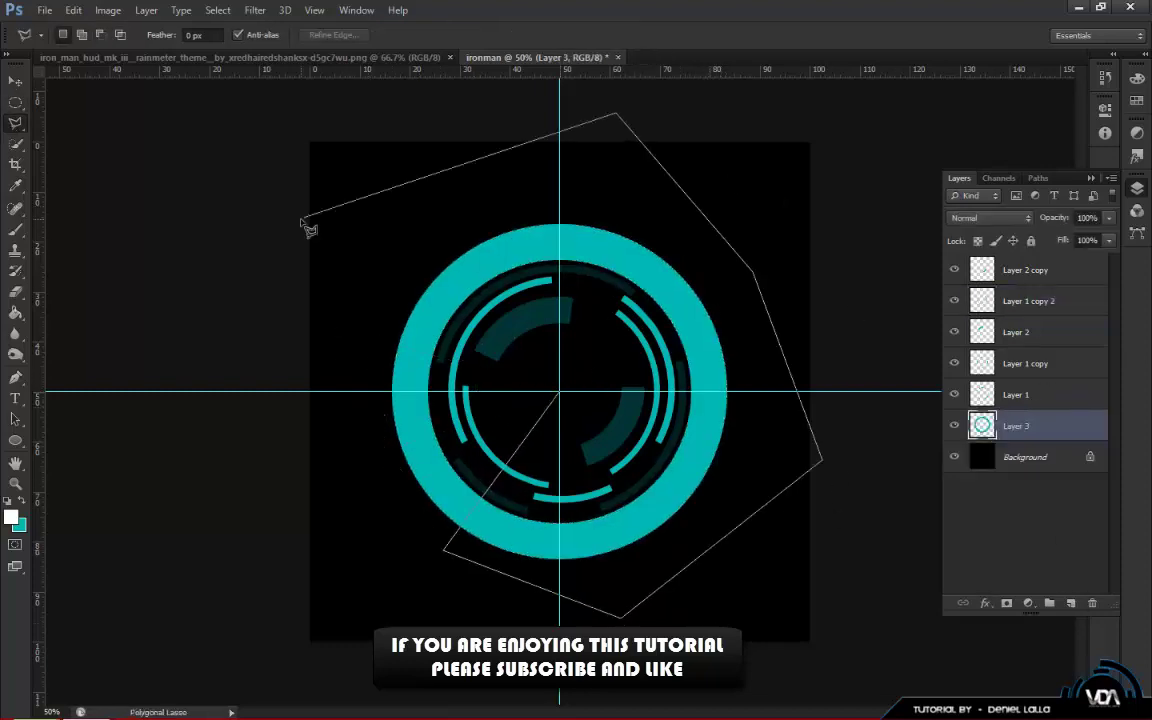
{"action": "left_click", "coordinate": [301, 217]}
{"action": "left_click", "coordinate": [562, 404]}
{"action": "key", "text": "Delete"}
{"action": "key", "text": "ctrl+d"}
{"action": "key", "text": "4"}
{"action": "key", "text": "3"}
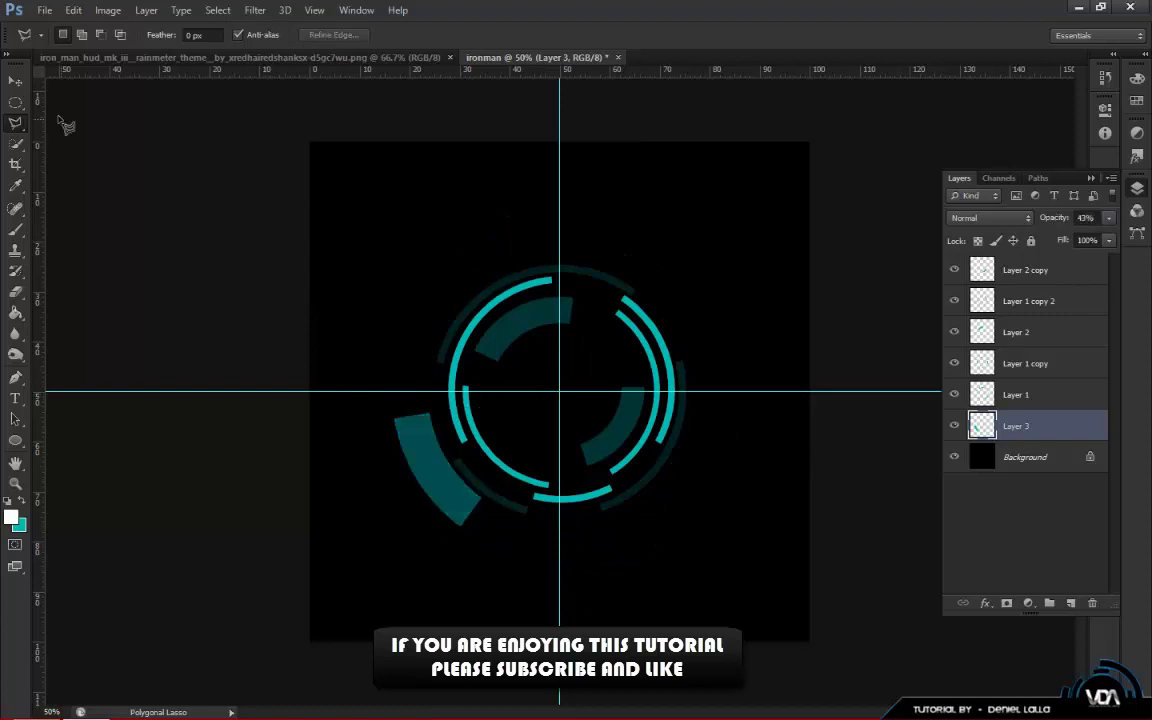
Trim the outer edge of the lower-left segment to a centred circle about 62% of the canvas wide, deselect, and hide the guides.
{"action": "key", "text": "m"}
{"action": "left_click_drag", "start_coordinate": [632, 315], "coordinate": [715, 215]}
{"action": "key", "text": "ctrl+shift+i"}
{"action": "key", "text": "Delete"}
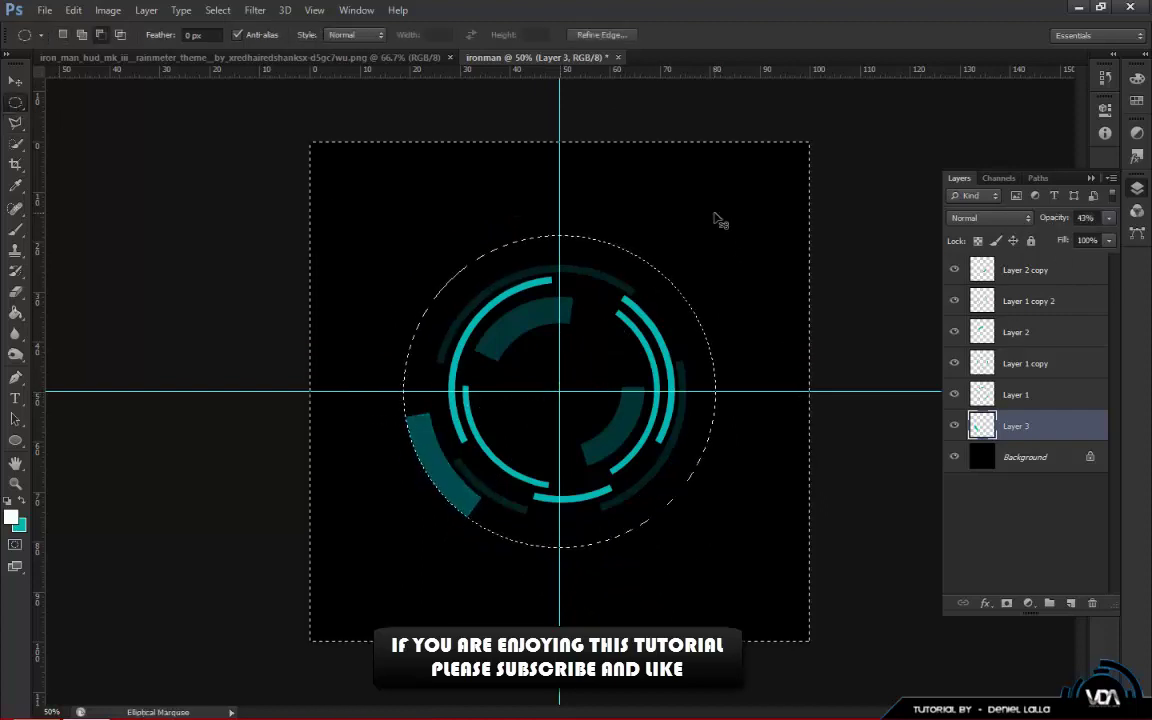
{"action": "key", "text": "ctrl+d"}
{"action": "key", "text": "ctrl+h"}
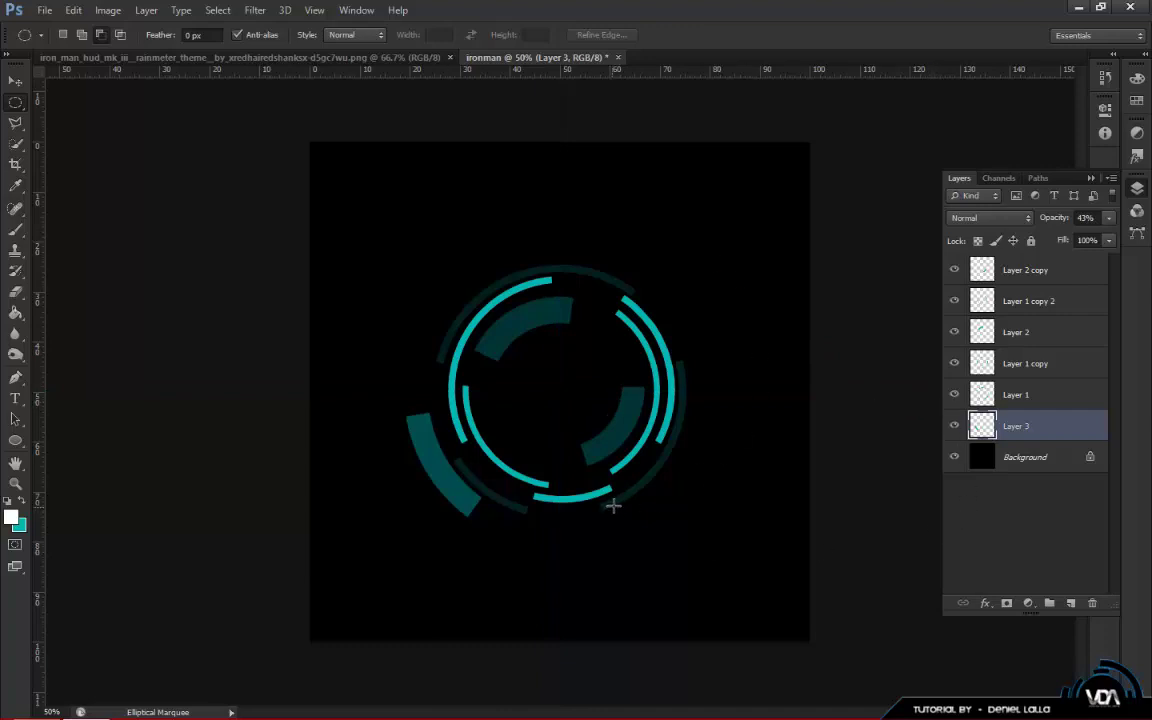
Lower the opacity of Layer 1 copy to 41% and clear the layer selection.
{"action": "left_click", "coordinate": [1060, 390]}
{"action": "left_click", "coordinate": [1063, 365]}
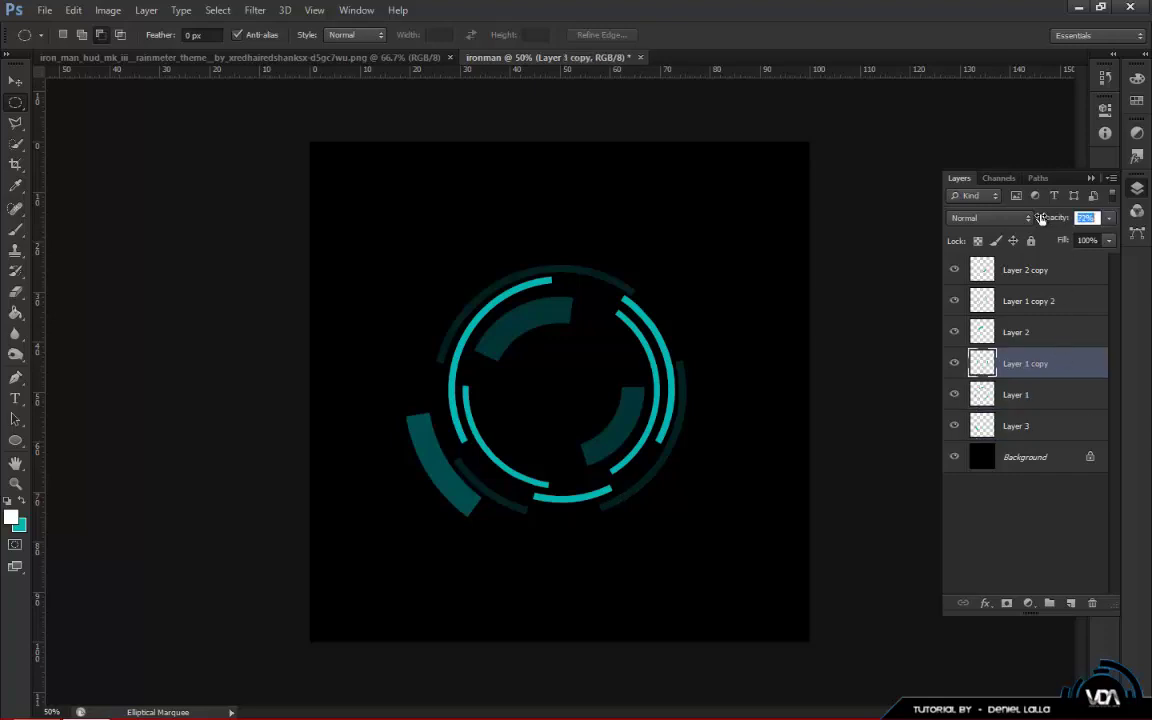
{"action": "left_click_drag", "start_coordinate": [1054, 218], "coordinate": [1017, 218]}
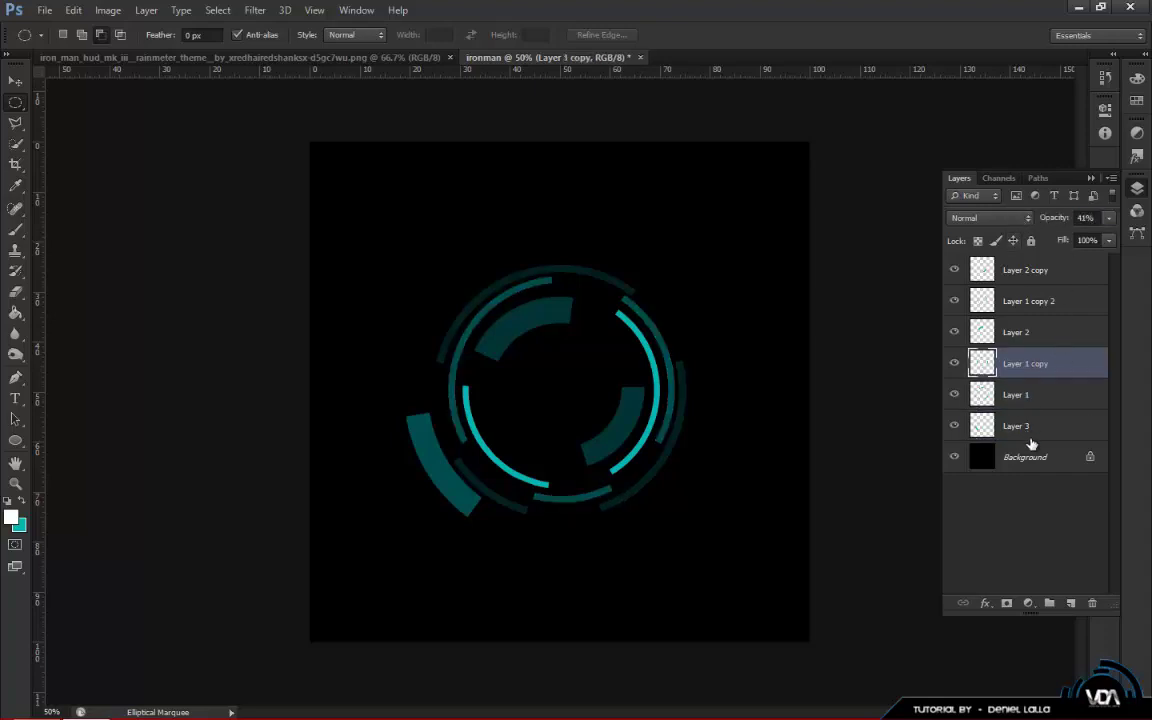
{"action": "left_click", "coordinate": [1041, 478]}
{"action": "left_click", "coordinate": [1030, 462]}
{"action": "left_click", "coordinate": [1021, 543]}
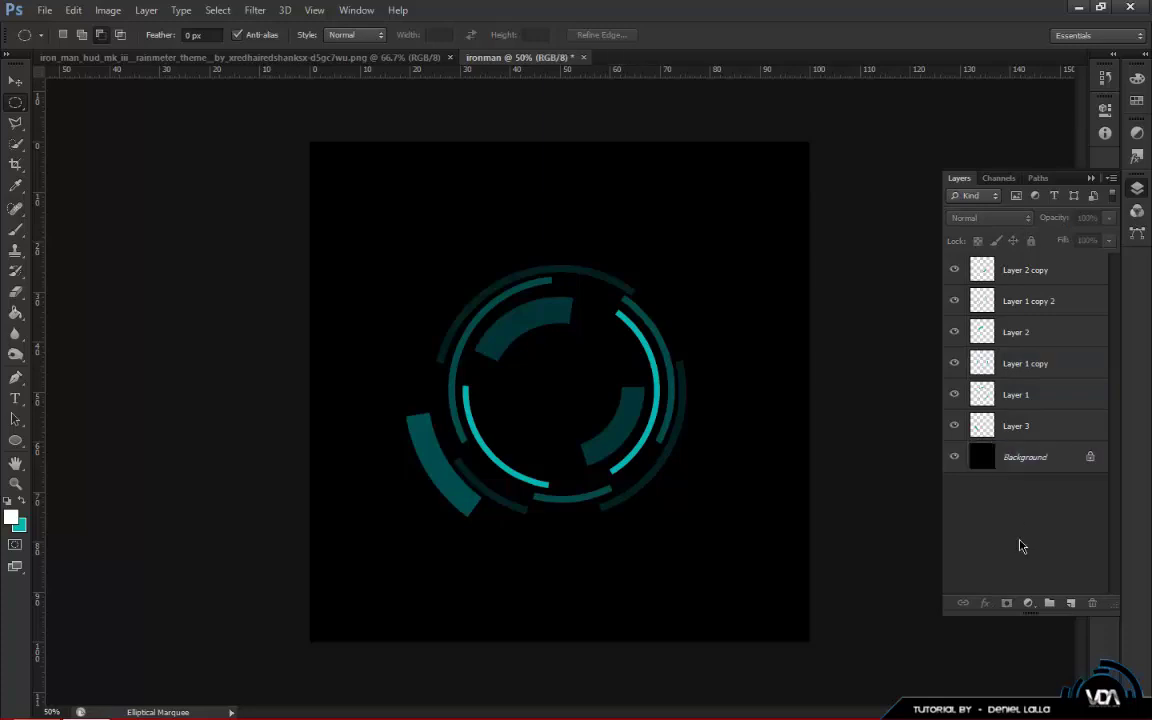
Compare the HUD circle design with the Iron Man reference image and return to the ironman document.
{"action": "left_click", "coordinate": [16, 80]}
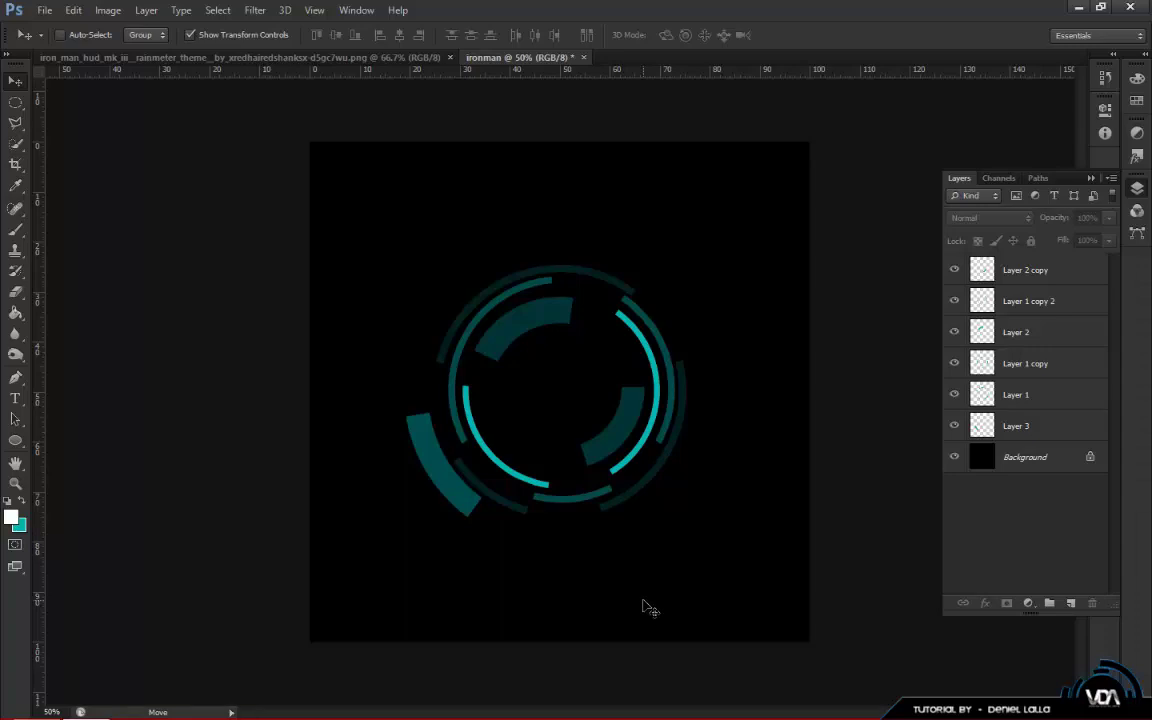
{"action": "key", "text": "ctrl+Tab"}
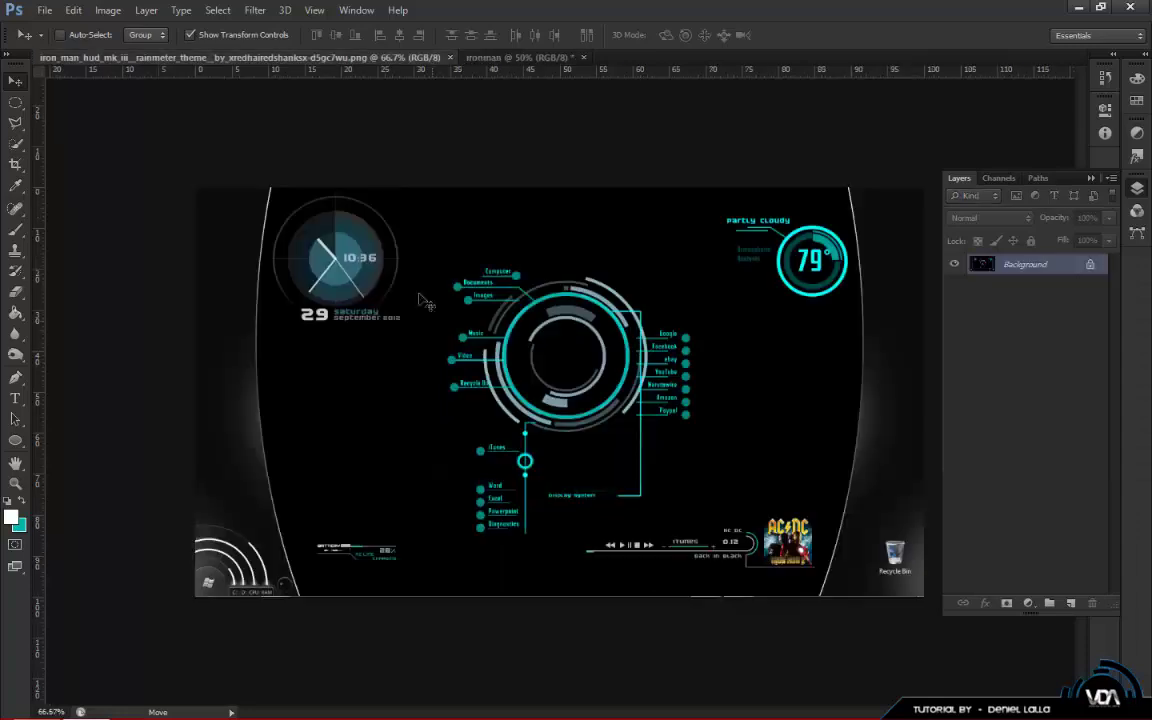
{"action": "left_click", "coordinate": [505, 58]}
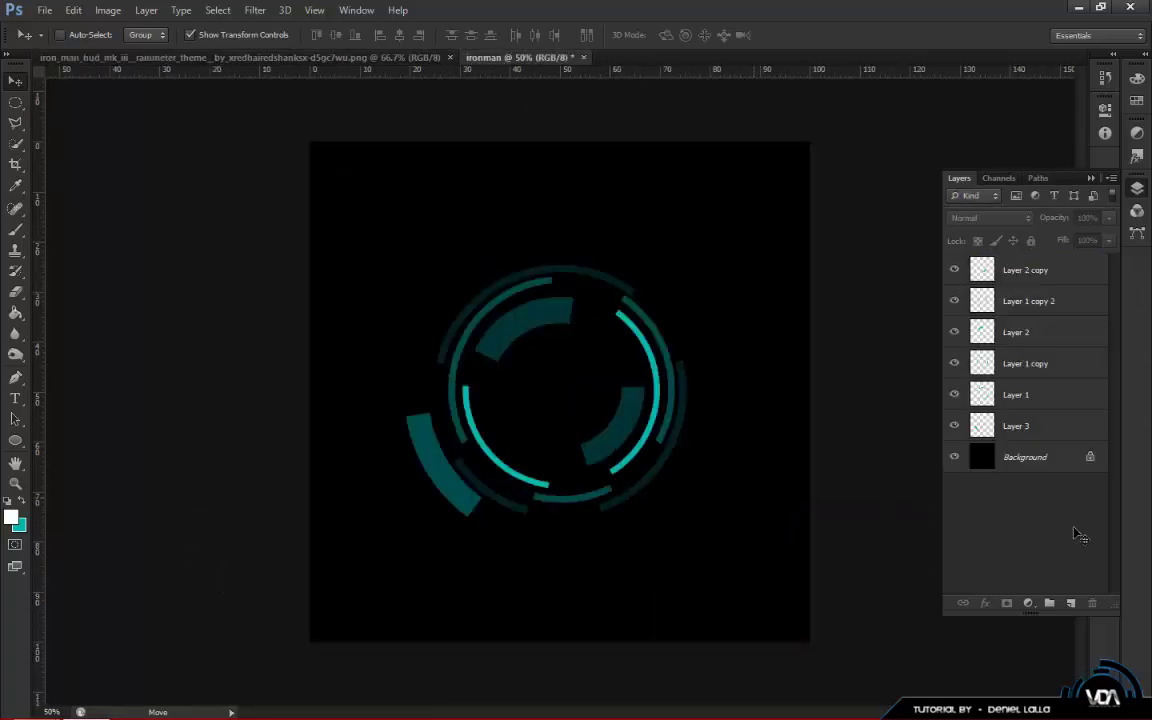
Hide every layer, including Background, except Layer 3.
{"action": "left_click_drag", "start_coordinate": [954, 426], "coordinate": [954, 270]}
{"action": "left_click", "coordinate": [954, 457]}
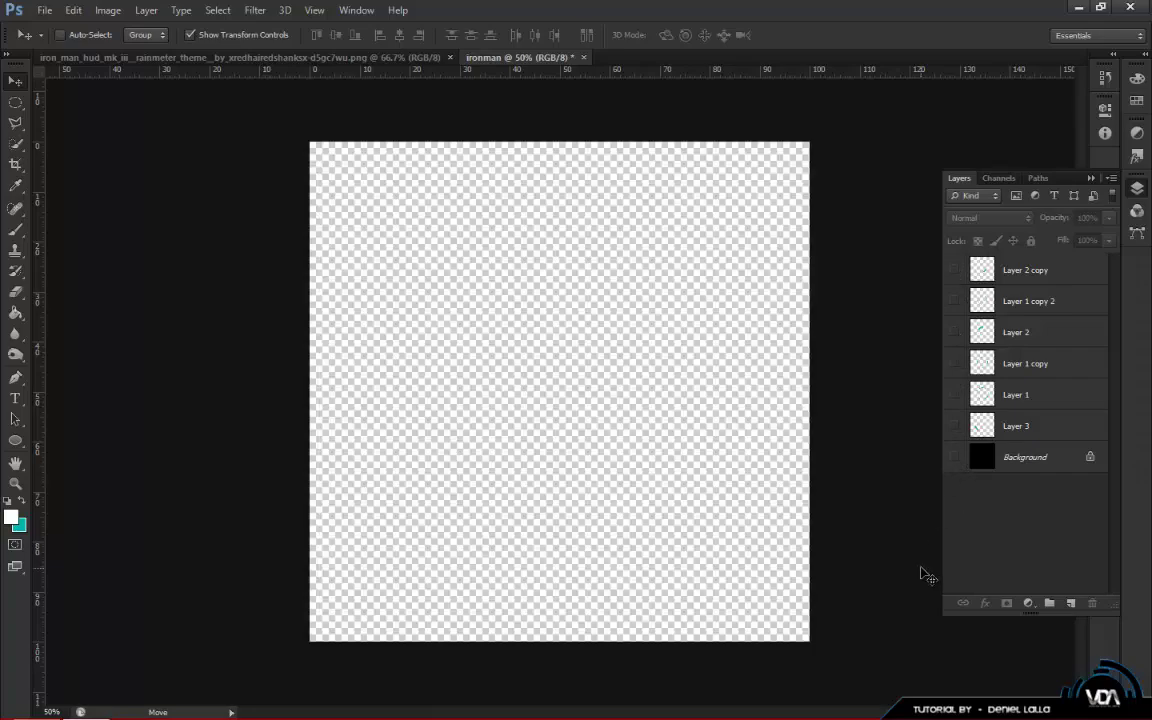
{"action": "left_click", "coordinate": [954, 426]}
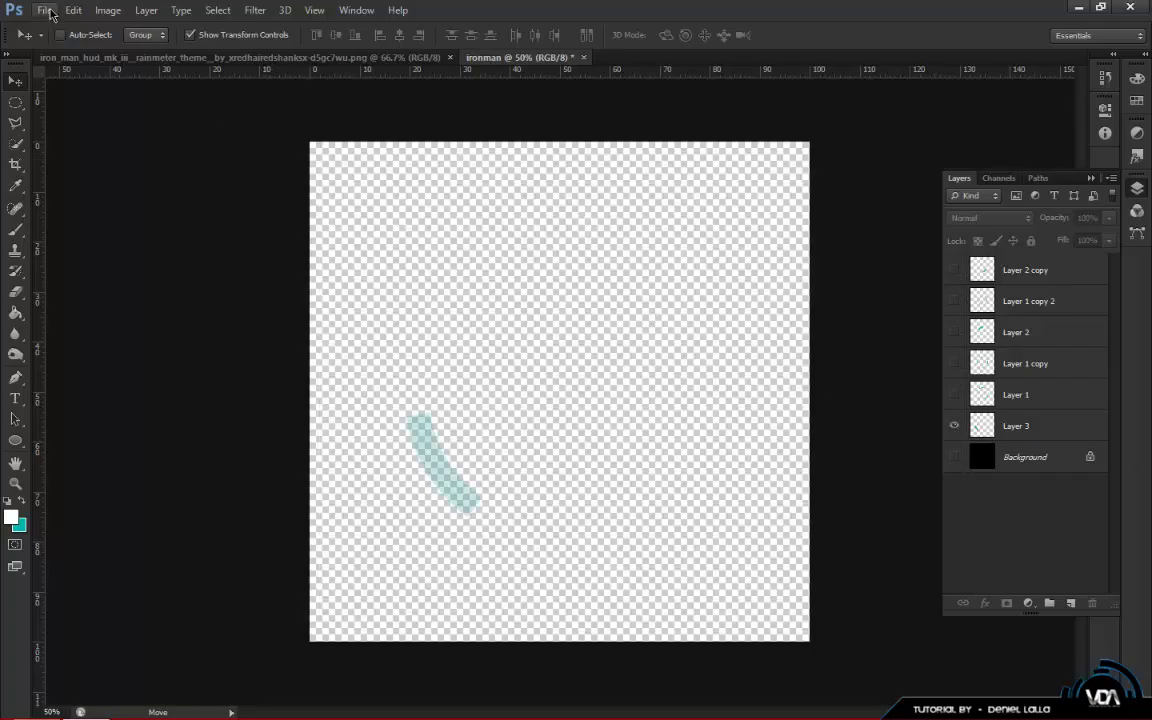
Set up saving the isolated segment as a PNG copy named 1, and cancel the save.
{"action": "left_click", "coordinate": [44, 10]}
{"action": "left_click", "coordinate": [85, 203]}
{"action": "left_click", "coordinate": [608, 426]}
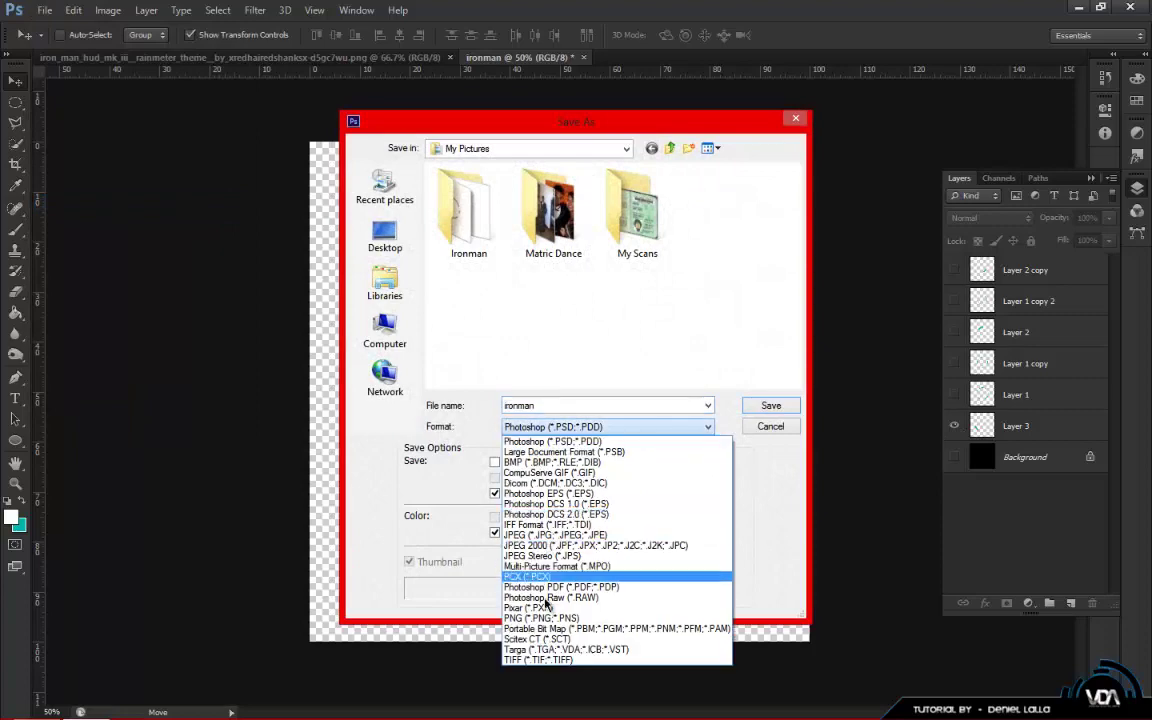
{"action": "left_click", "coordinate": [541, 618]}
{"action": "double_click", "coordinate": [566, 405]}
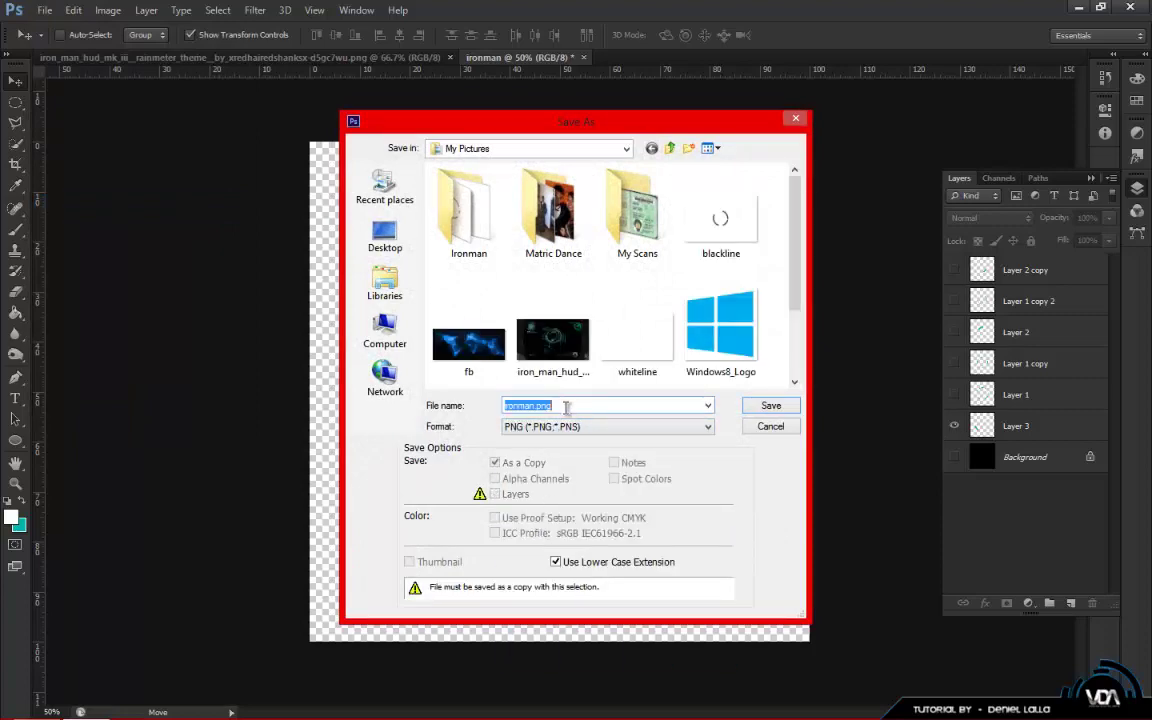
{"action": "type", "text": "1"}
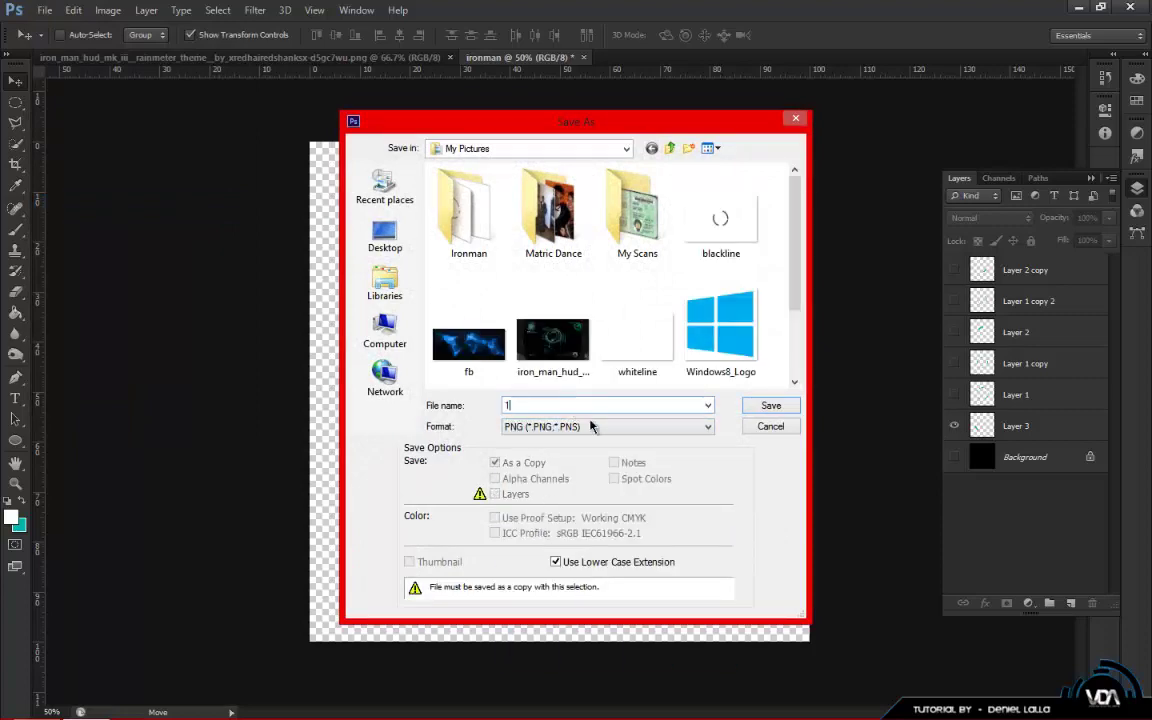
{"action": "left_click", "coordinate": [784, 428]}
Hide Layer 3 and preview Layer 1, Layer 1 copy, Layer 2 and Layer 1 copy 2 one at a time.
{"action": "left_click", "coordinate": [954, 426]}
{"action": "left_click", "coordinate": [954, 395]}
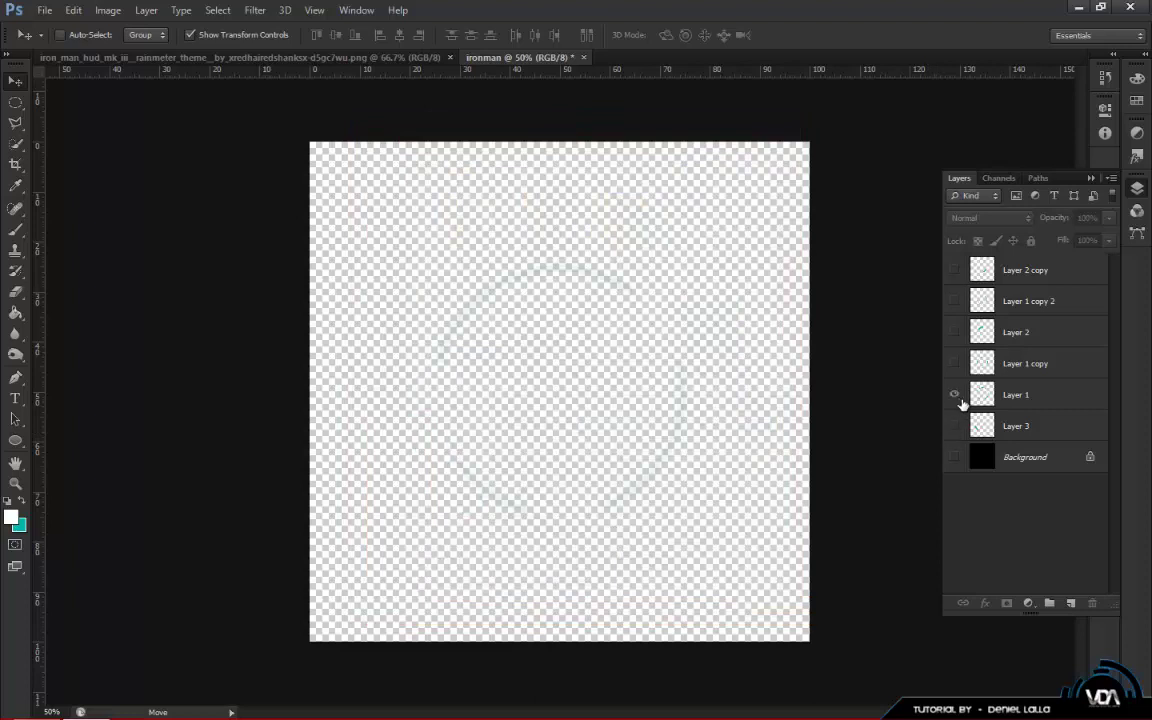
{"action": "left_click", "coordinate": [956, 363]}
{"action": "left_click", "coordinate": [956, 363]}
{"action": "left_click", "coordinate": [954, 332]}
{"action": "left_click", "coordinate": [954, 332]}
{"action": "left_click", "coordinate": [953, 301]}
{"action": "left_click", "coordinate": [953, 301]}
Close the ironman document, switch to After Effects, and create a new HD composition with a duration of 0:00:15:00.
{"action": "left_click", "coordinate": [585, 58]}
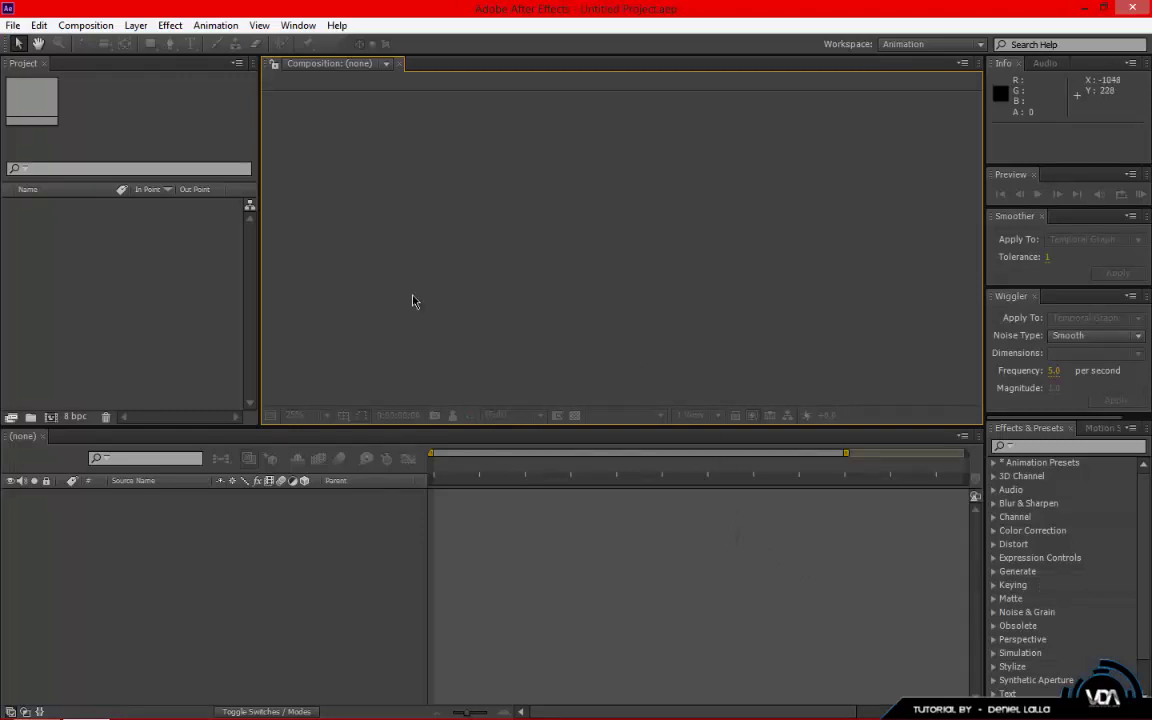
{"action": "left_click", "coordinate": [12, 26]}
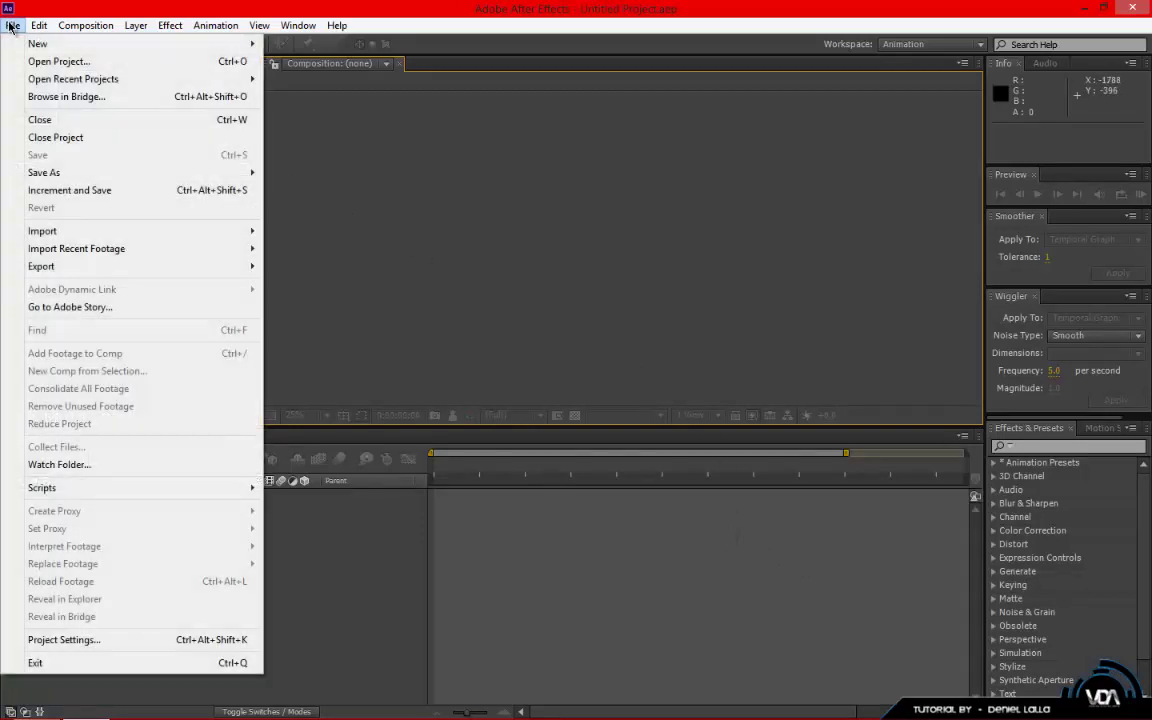
{"action": "mouse_move", "coordinate": [62, 28]}
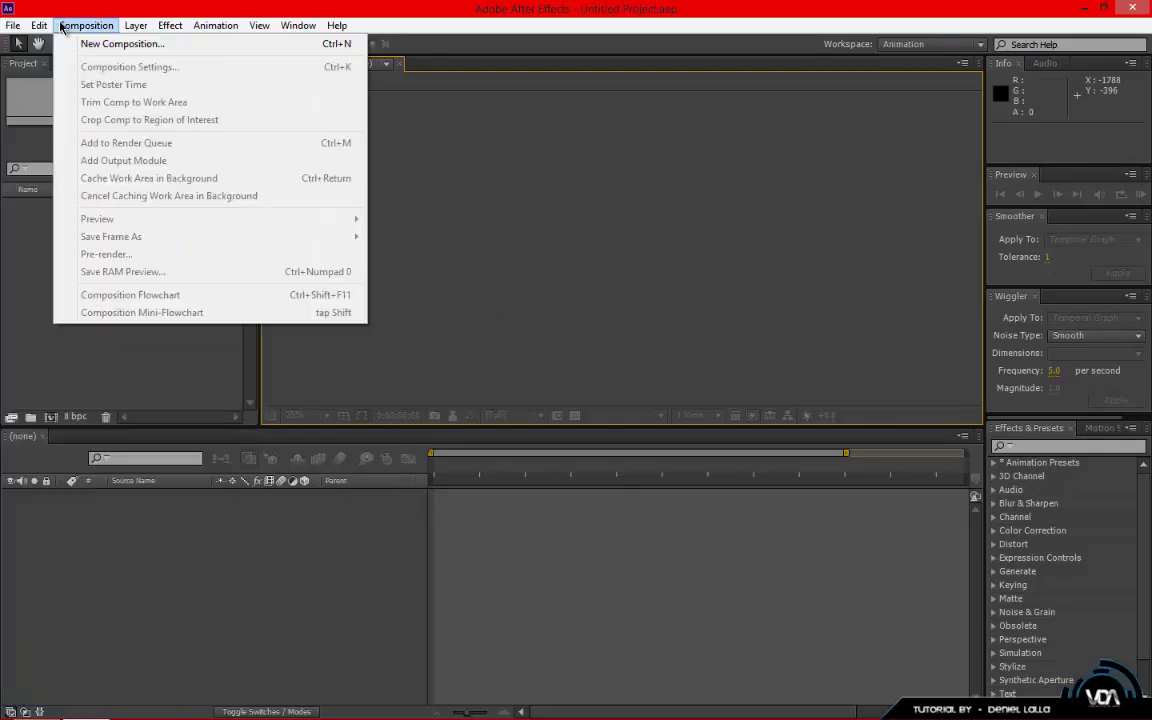
{"action": "left_click", "coordinate": [85, 44]}
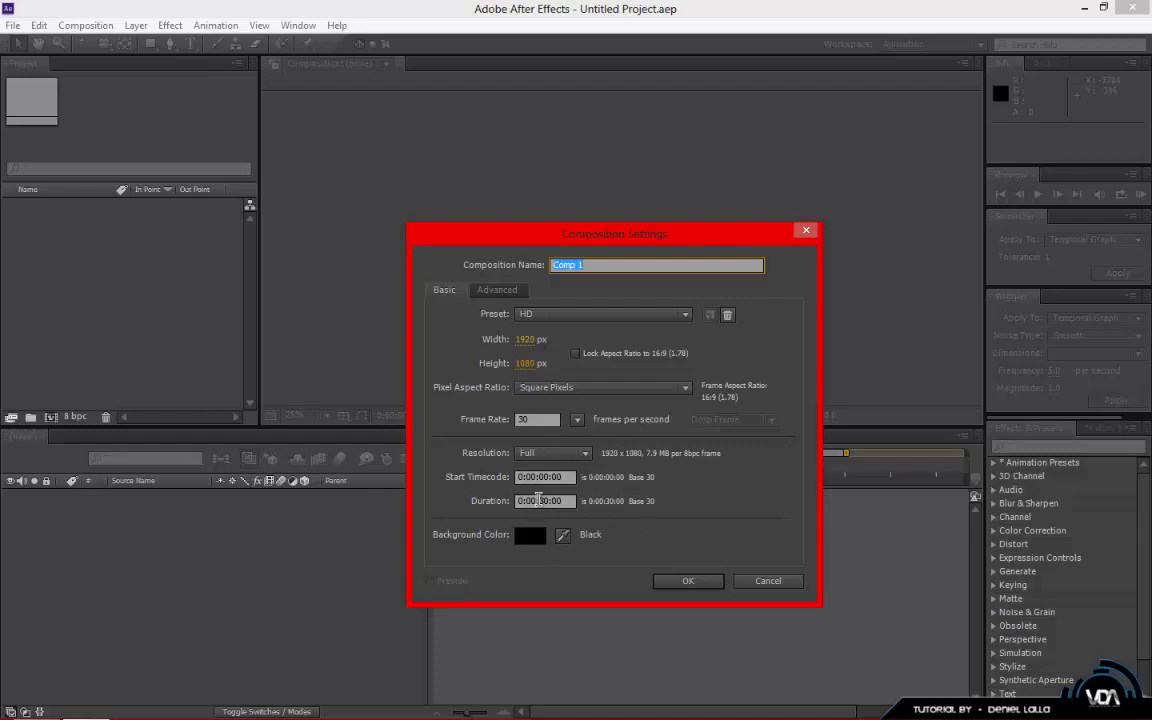
{"action": "left_click", "coordinate": [543, 500]}
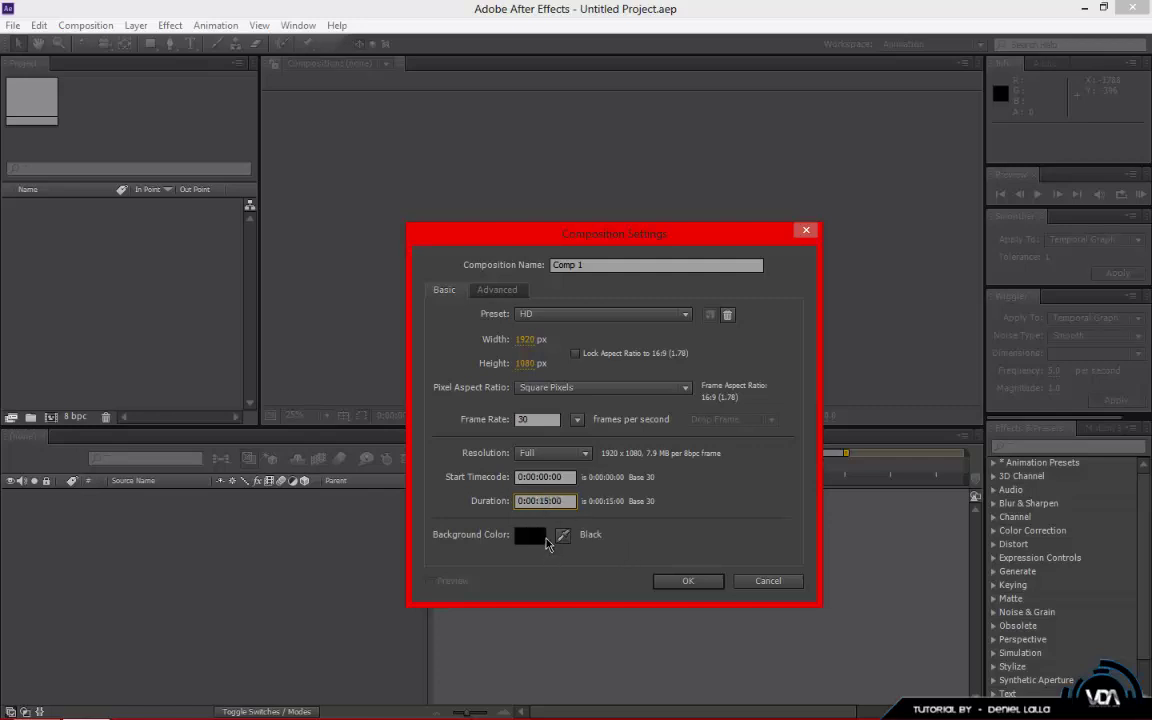
{"action": "left_click", "coordinate": [686, 581]}
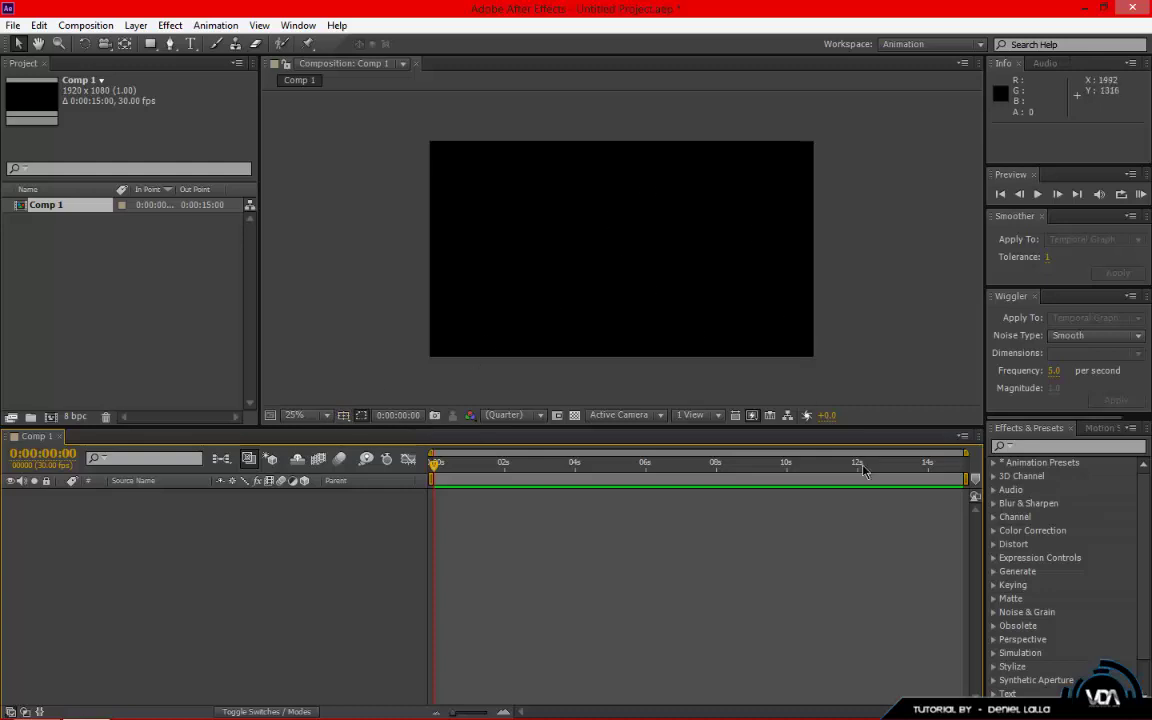
{"action": "scroll", "coordinate": [508, 318], "scroll_direction": "up", "scroll_amount": 2}
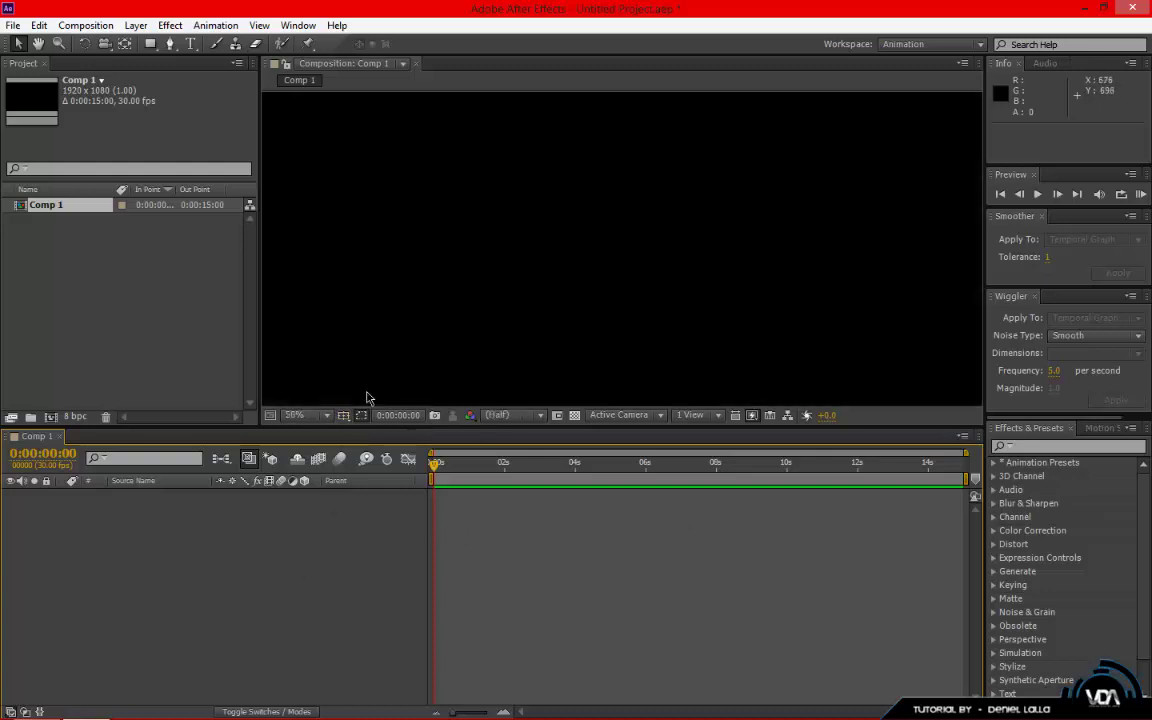
{"action": "scroll", "coordinate": [391, 346], "scroll_direction": "up", "scroll_amount": 4}
{"action": "scroll", "coordinate": [393, 343], "scroll_direction": "down", "scroll_amount": 6}
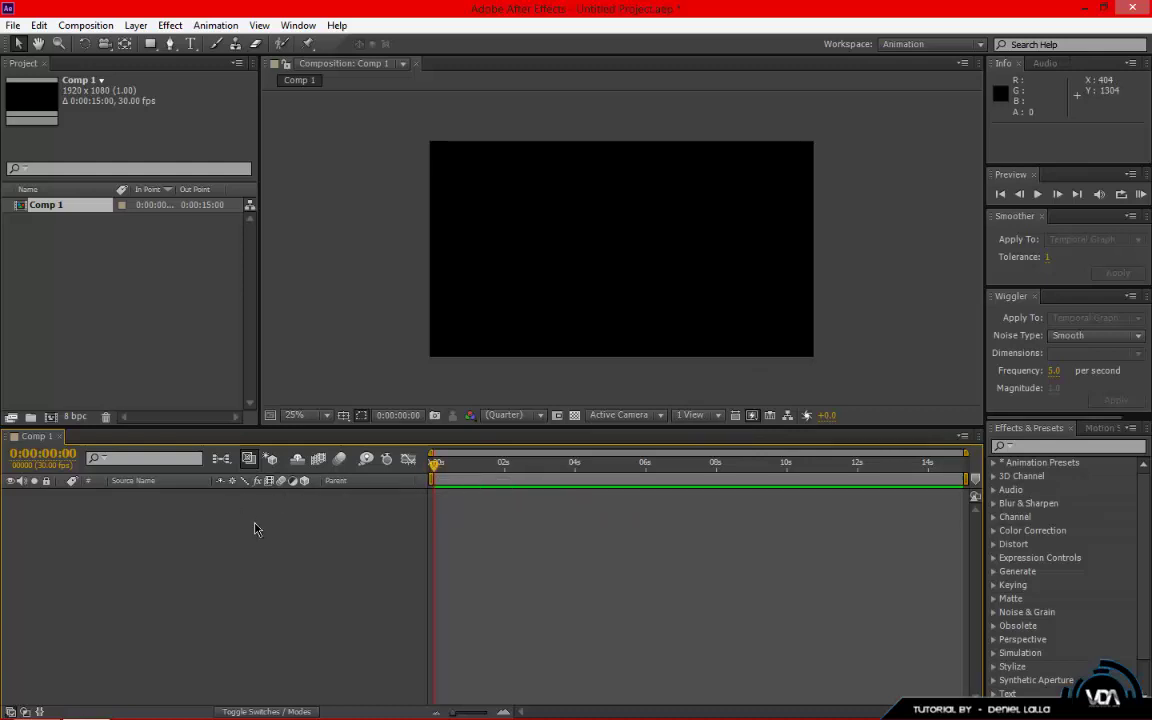
{"action": "left_click", "coordinate": [125, 322]}
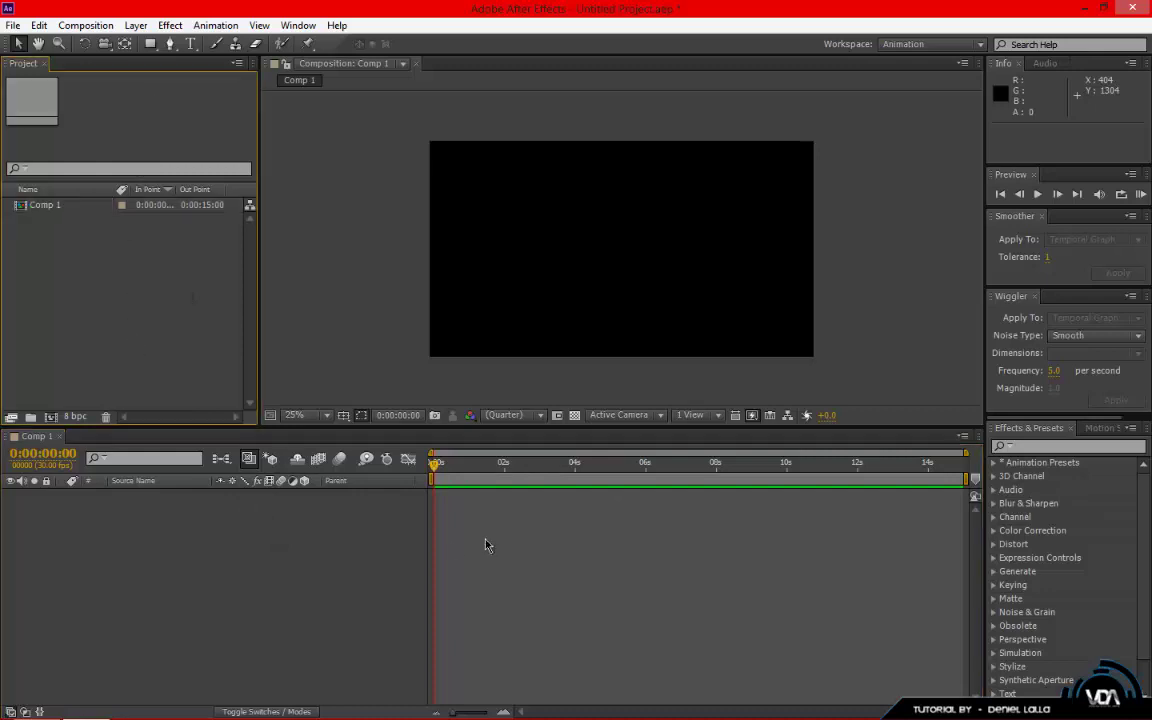
Import VDA Logo W.png from the Vertex Digital Arts folder using multiple-file import.
{"action": "left_click", "coordinate": [13, 25]}
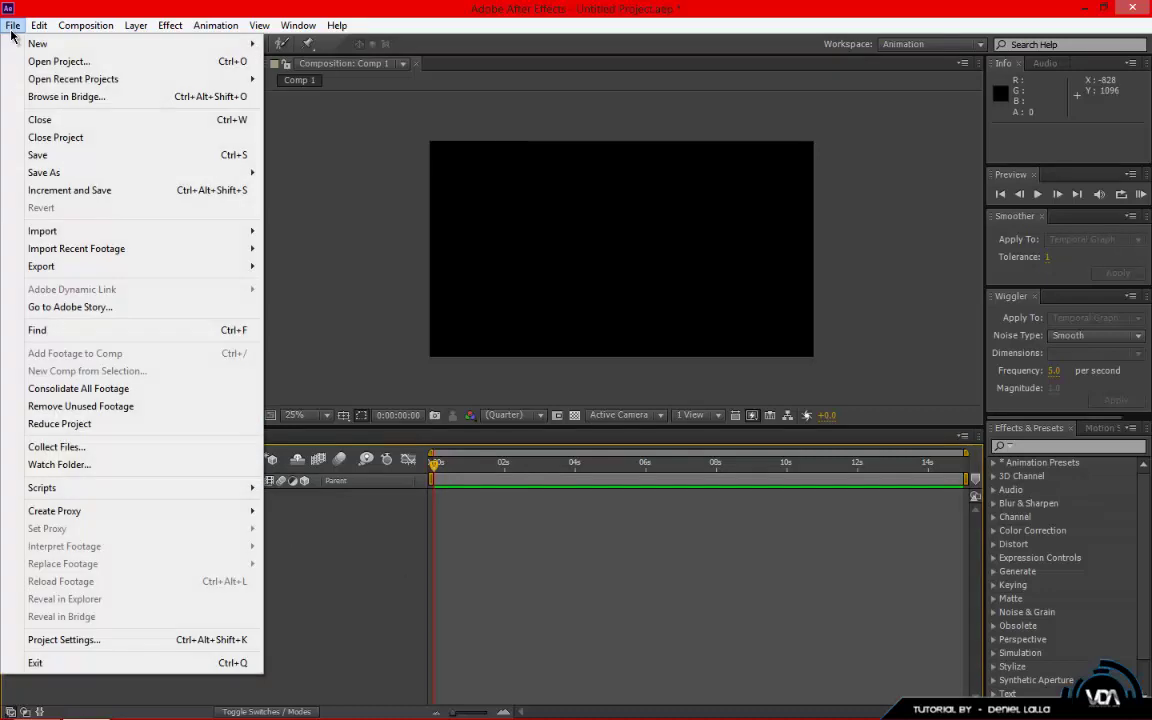
{"action": "mouse_move", "coordinate": [90, 233]}
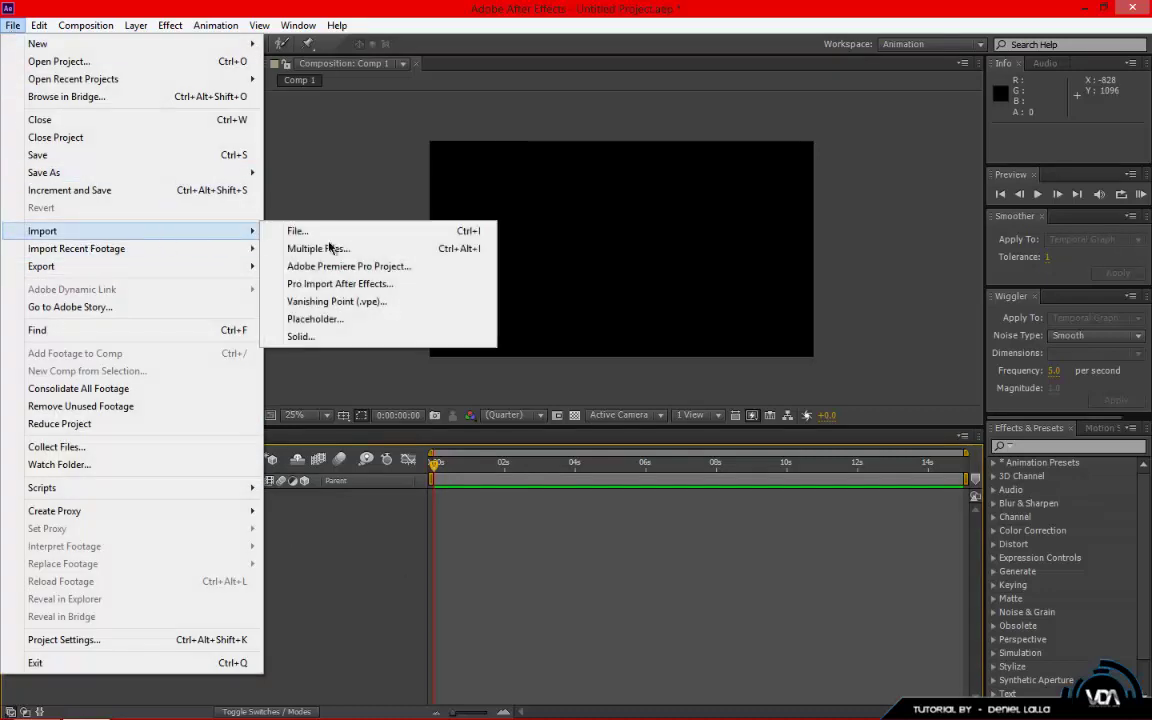
{"action": "left_click", "coordinate": [397, 256]}
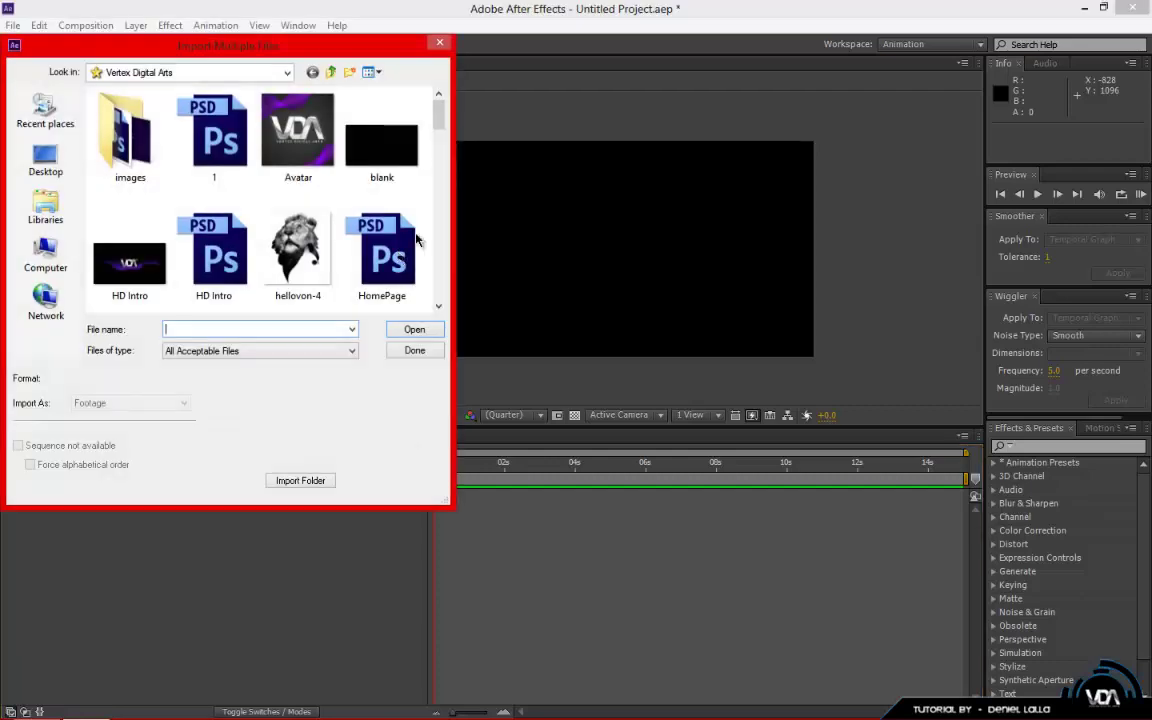
{"action": "mouse_move", "coordinate": [437, 116]}
{"action": "left_mouse_down"}
{"action": "mouse_move", "coordinate": [440, 278]}
{"action": "mouse_move", "coordinate": [438, 115]}
{"action": "mouse_move", "coordinate": [440, 165]}
{"action": "mouse_move", "coordinate": [440, 141]}
{"action": "left_mouse_up"}
{"action": "left_click", "coordinate": [311, 218]}
{"action": "left_click", "coordinate": [298, 158]}
{"action": "scroll", "coordinate": [298, 200], "scroll_direction": "up", "scroll_amount": 1}
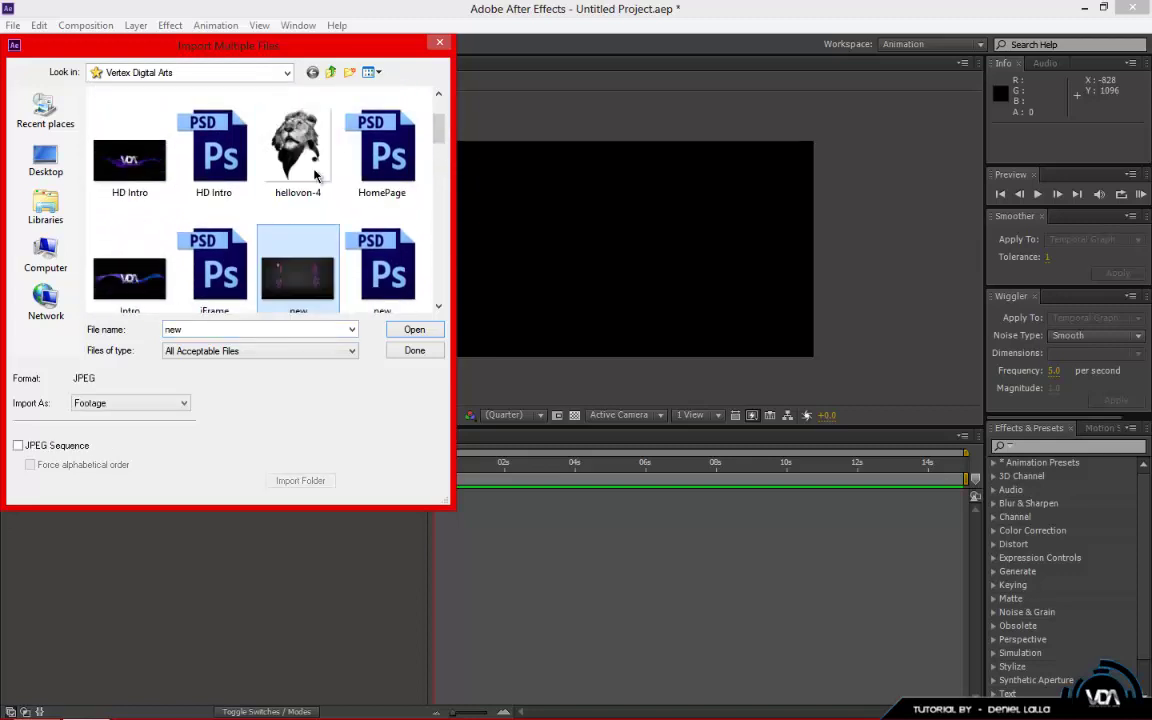
{"action": "scroll", "coordinate": [292, 250], "scroll_direction": "down", "scroll_amount": 3}
{"action": "left_click", "coordinate": [292, 258]}
{"action": "scroll", "coordinate": [292, 258], "scroll_direction": "down", "scroll_amount": 2}
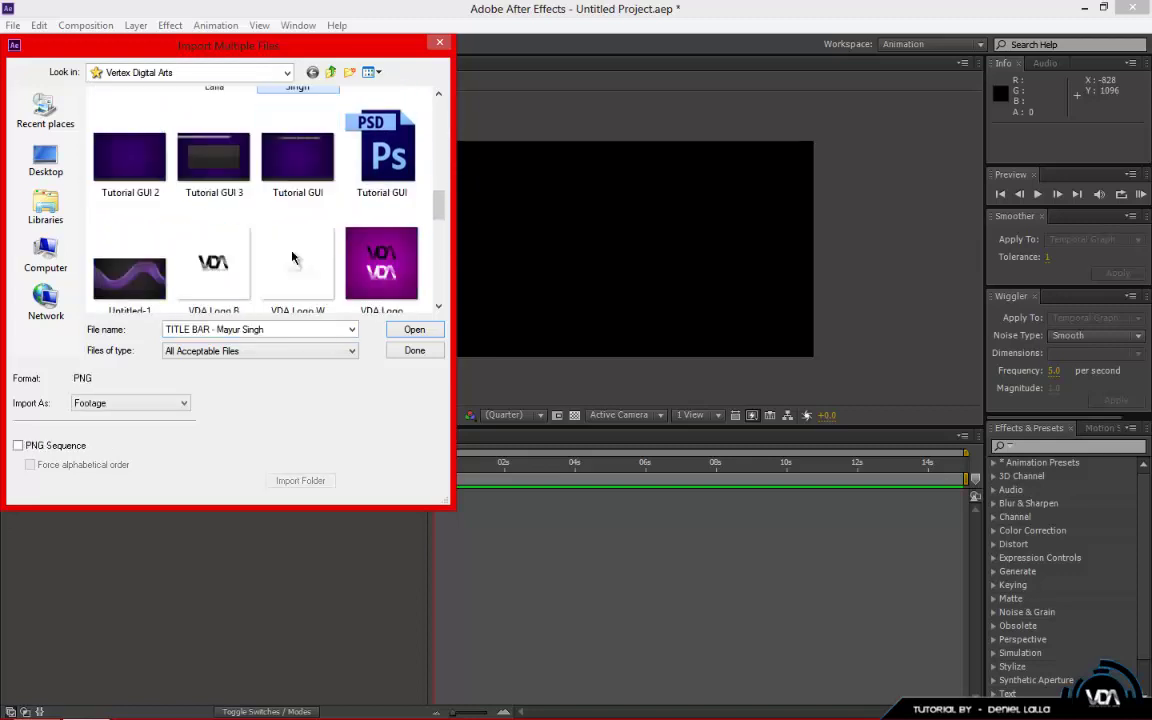
{"action": "left_click", "coordinate": [296, 258]}
{"action": "left_click", "coordinate": [417, 331]}
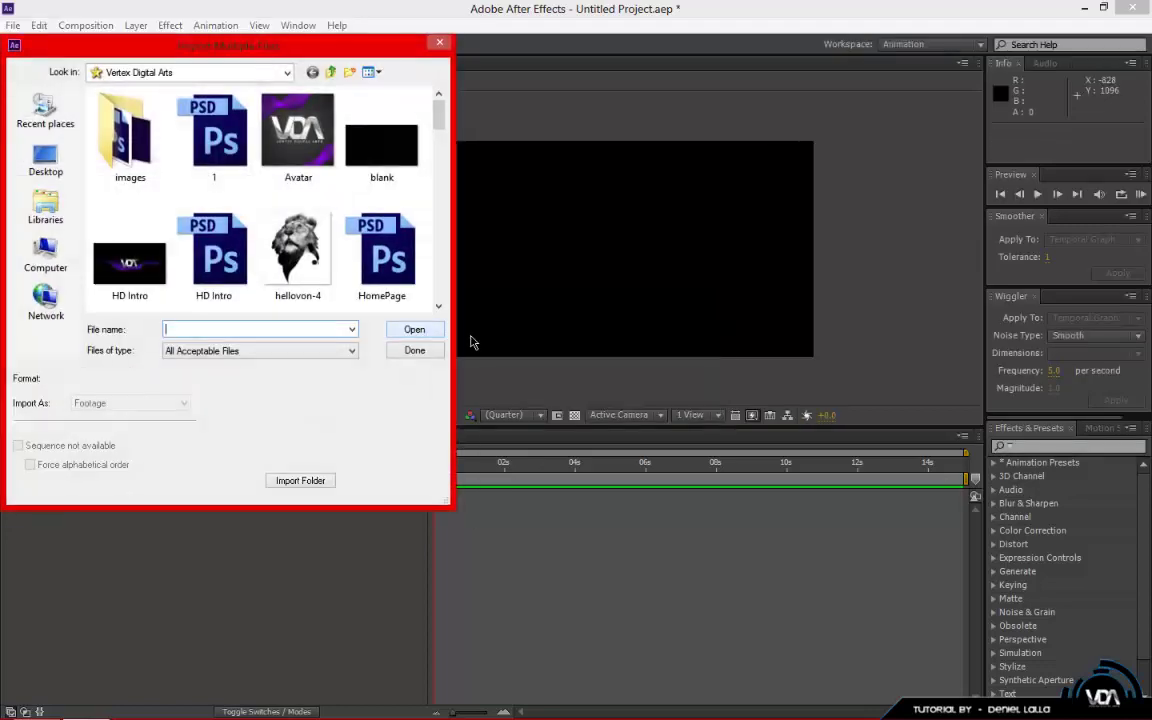
{"action": "left_click", "coordinate": [412, 351]}
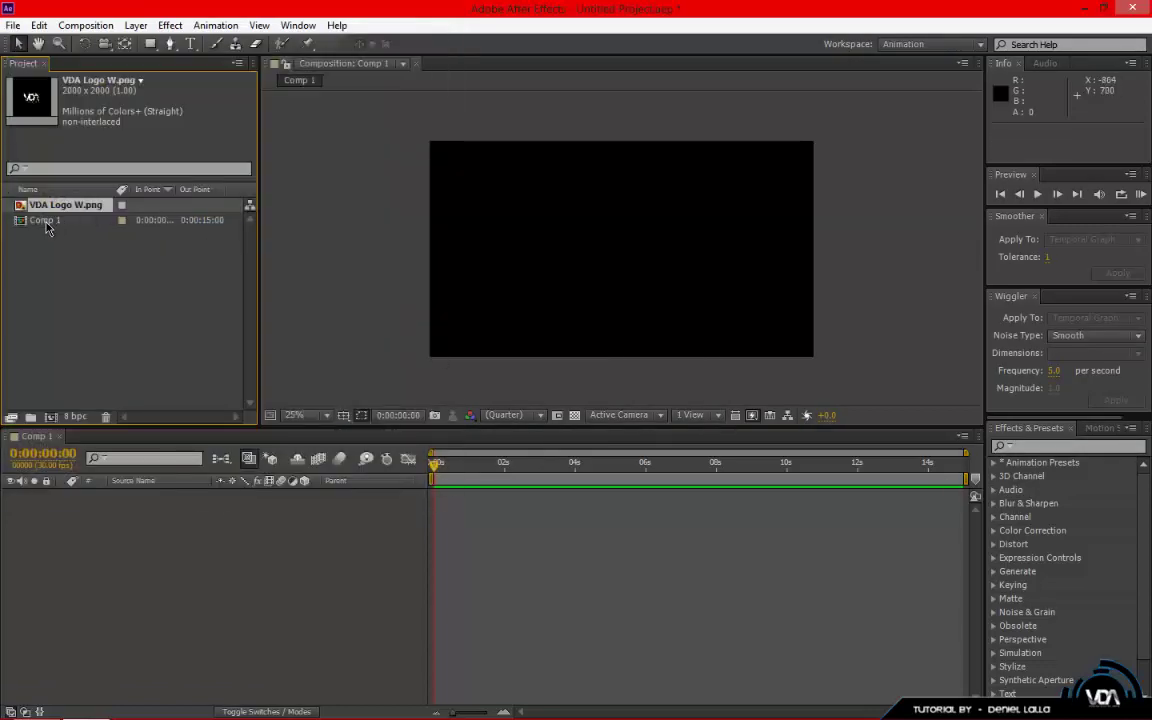
Place VDA Logo W.png in Comp 1 and try scaling it down proportionally from a corner.
{"action": "left_click_drag", "start_coordinate": [60, 205], "coordinate": [636, 257]}
{"action": "scroll", "coordinate": [650, 270], "scroll_direction": "down", "scroll_amount": 5}
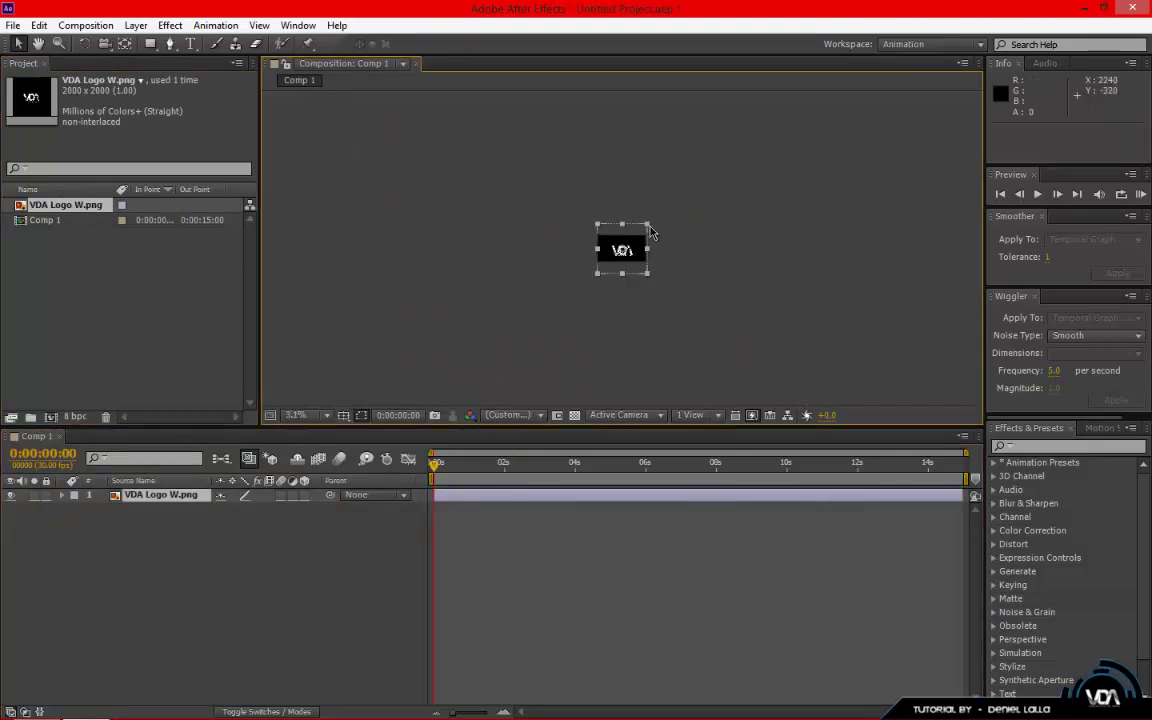
{"action": "scroll", "coordinate": [650, 232], "scroll_direction": "up", "scroll_amount": 2}
{"action": "left_click_drag", "start_coordinate": [658, 253], "coordinate": [659, 243]}
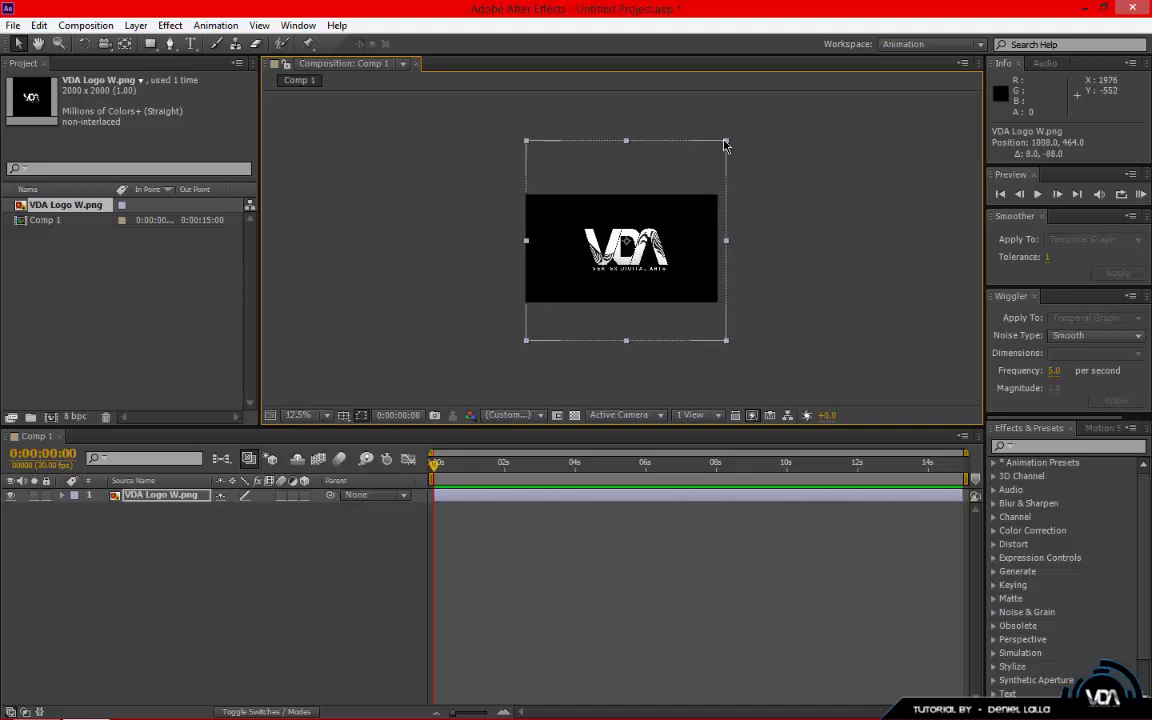
{"action": "left_click_drag", "start_coordinate": [726, 146], "coordinate": [664, 207]}
Delete the VDA Logo W.png layer from the composition and its footage from the project.
{"action": "key", "text": "Delete"}
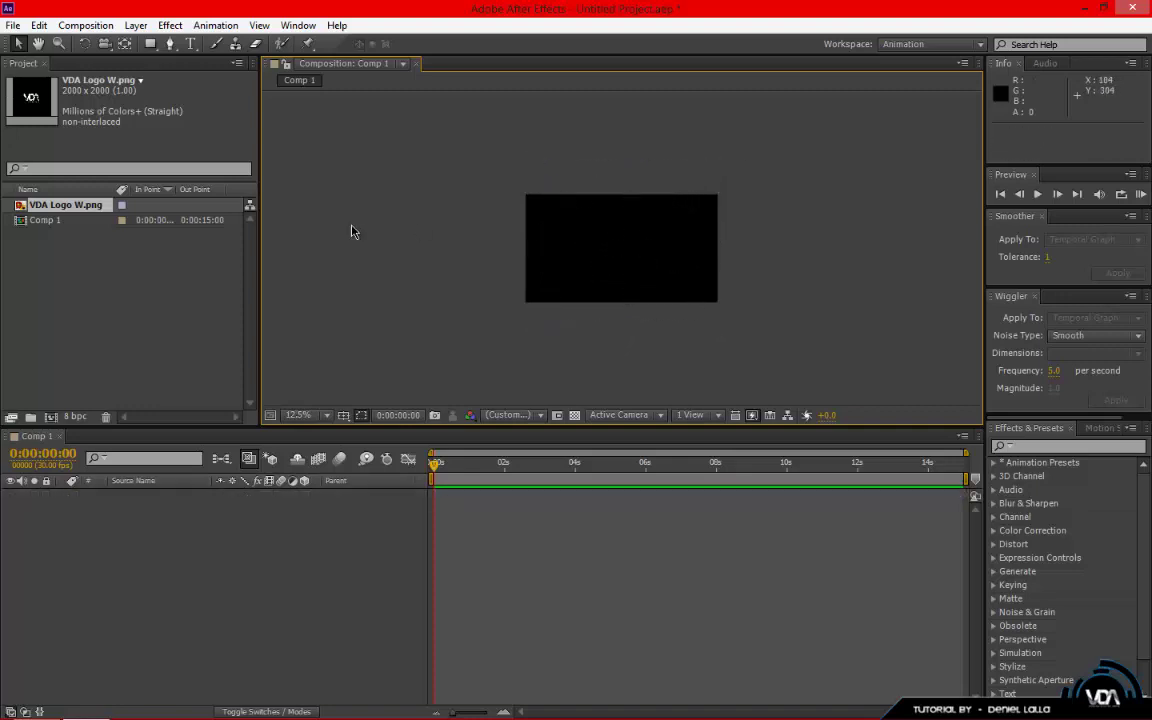
{"action": "left_click", "coordinate": [60, 207]}
{"action": "key", "text": "Delete"}
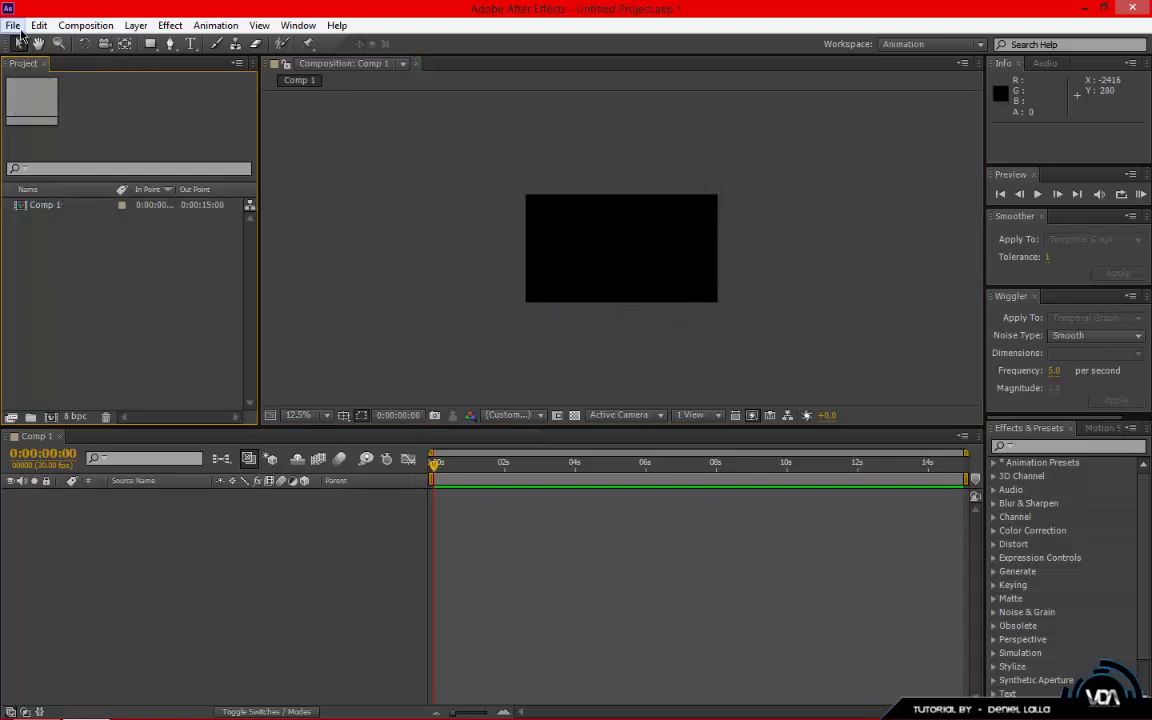
Import the six exported ring images, 1.png through 6.png, into the project.
{"action": "left_click", "coordinate": [13, 25]}
{"action": "mouse_move", "coordinate": [114, 240]}
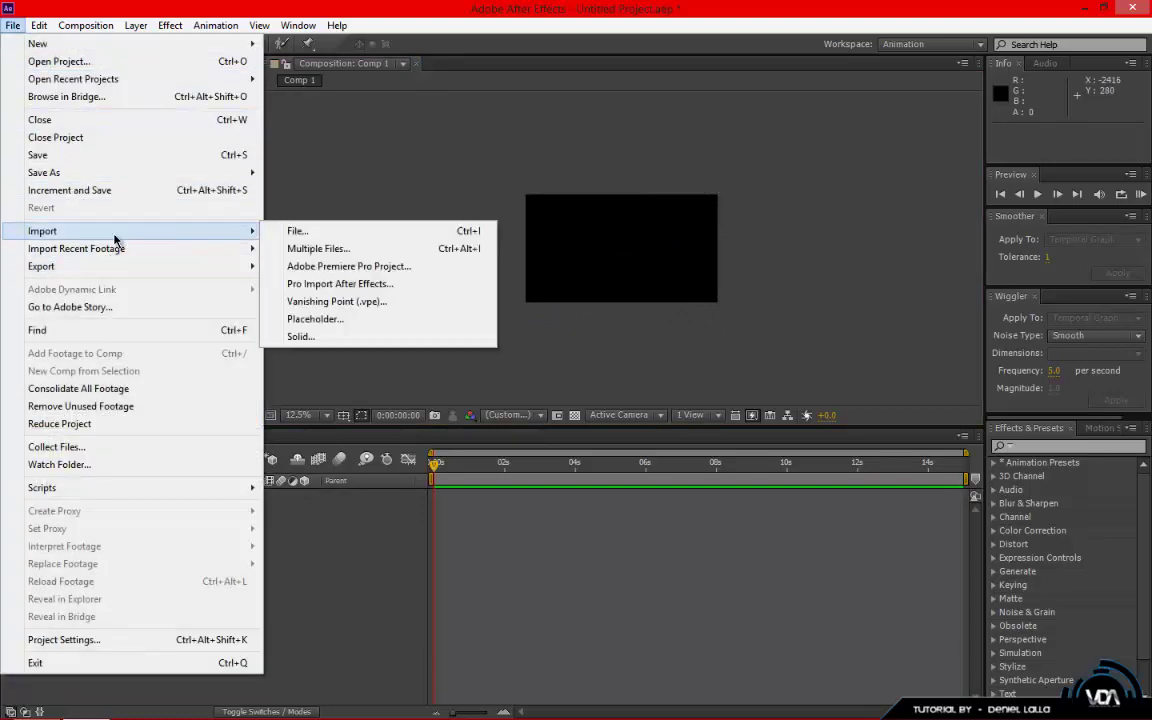
{"action": "left_click", "coordinate": [336, 231]}
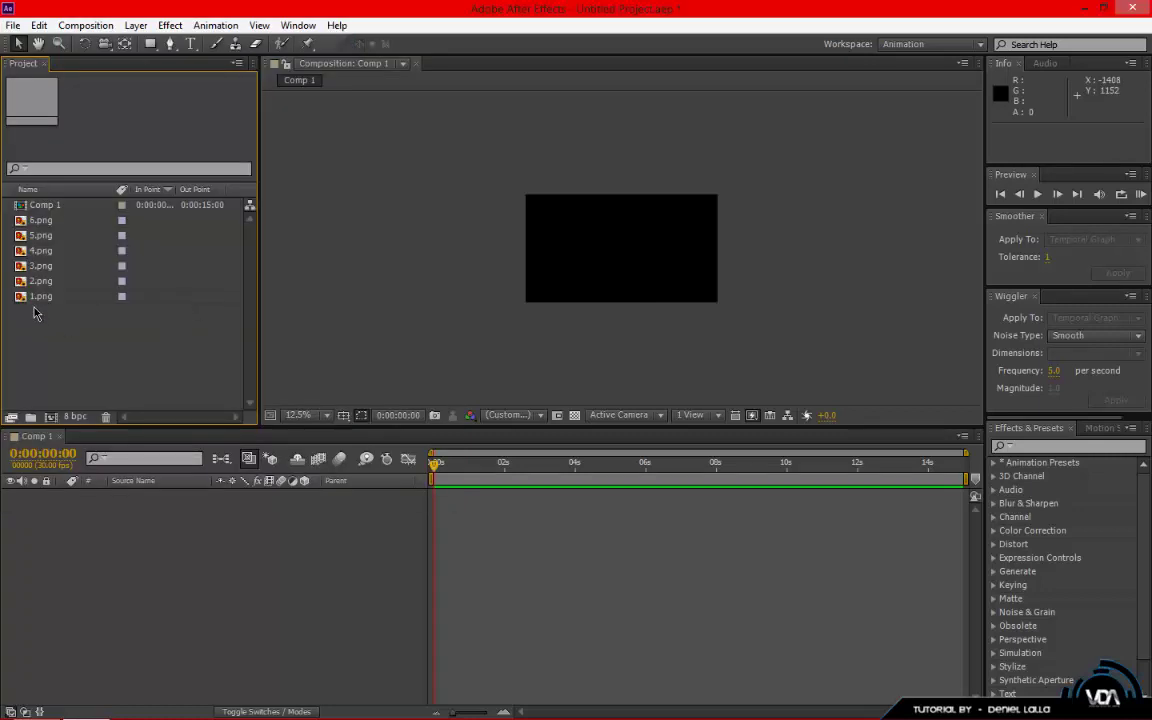
Add 1.png through 6.png to Comp 1 one after another, centred, with 6.png as the uppermost layer.
{"action": "left_click_drag", "start_coordinate": [40, 296], "coordinate": [621, 251]}
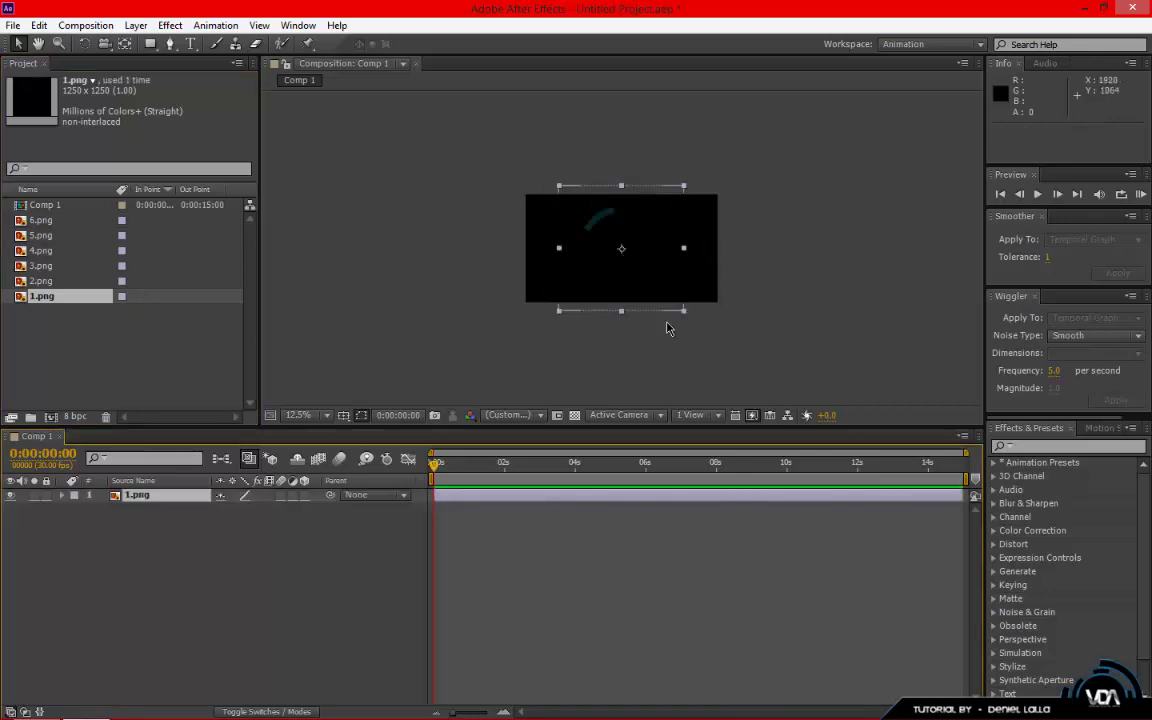
{"action": "left_click", "coordinate": [35, 282]}
{"action": "left_click_drag", "start_coordinate": [57, 285], "coordinate": [542, 275]}
{"action": "left_click", "coordinate": [42, 267]}
{"action": "left_click_drag", "start_coordinate": [57, 272], "coordinate": [626, 258]}
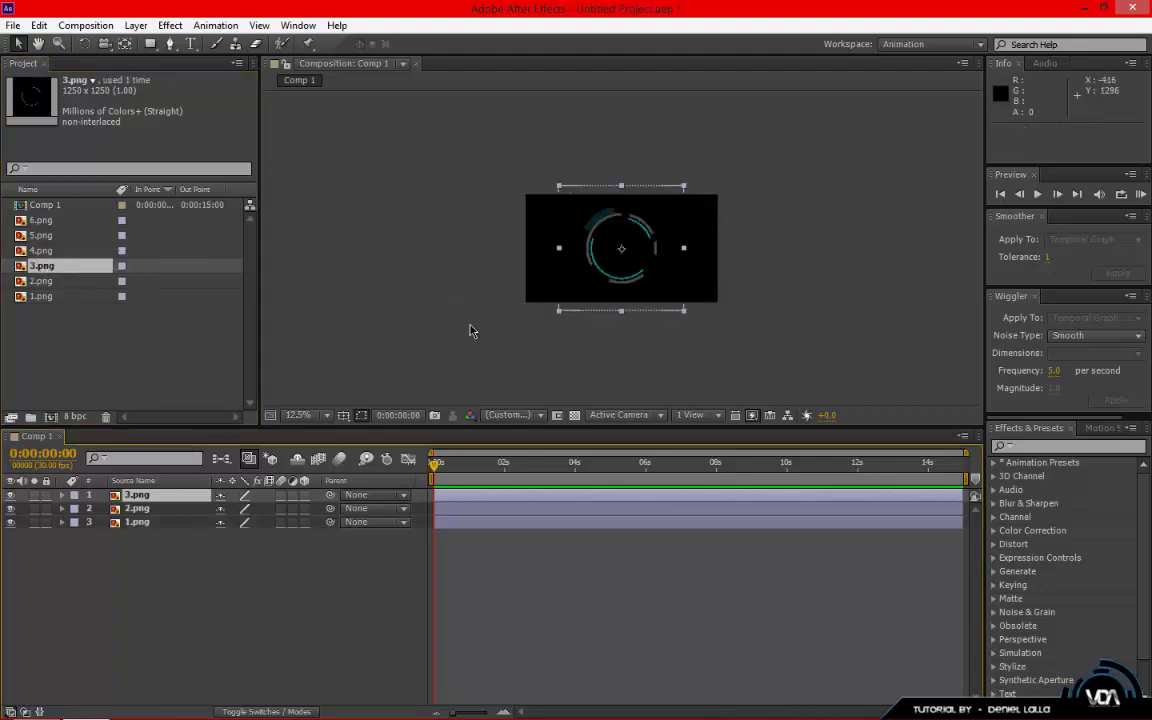
{"action": "left_click", "coordinate": [42, 250]}
{"action": "left_click_drag", "start_coordinate": [42, 250], "coordinate": [634, 250]}
{"action": "left_click", "coordinate": [46, 238]}
{"action": "left_click_drag", "start_coordinate": [47, 243], "coordinate": [572, 271]}
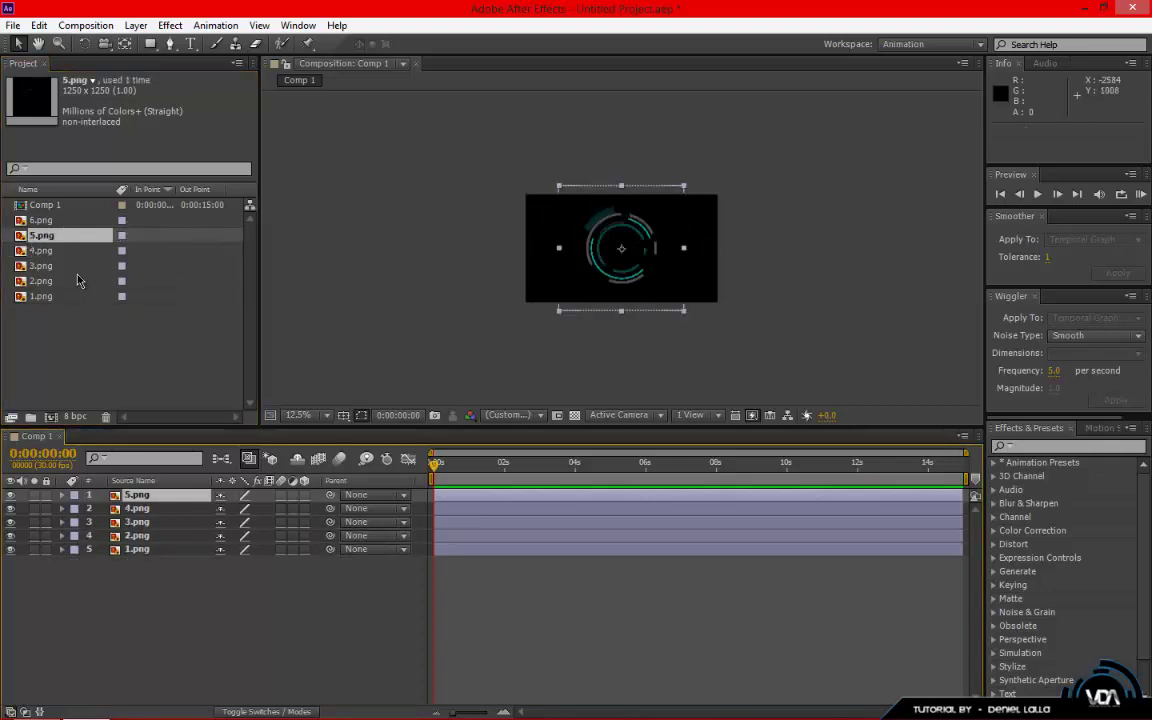
{"action": "left_click_drag", "start_coordinate": [43, 224], "coordinate": [622, 245]}
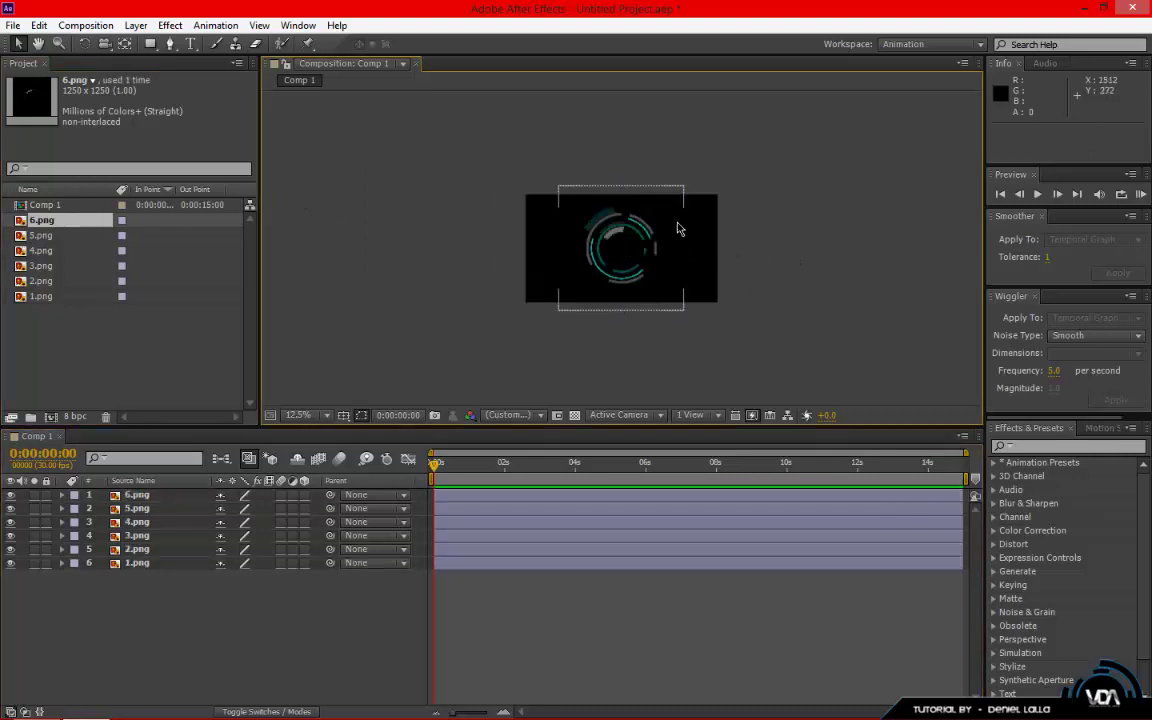
{"action": "scroll", "coordinate": [676, 226], "scroll_direction": "up", "scroll_amount": 3}
{"action": "scroll", "coordinate": [676, 229], "scroll_direction": "down", "scroll_amount": 2}
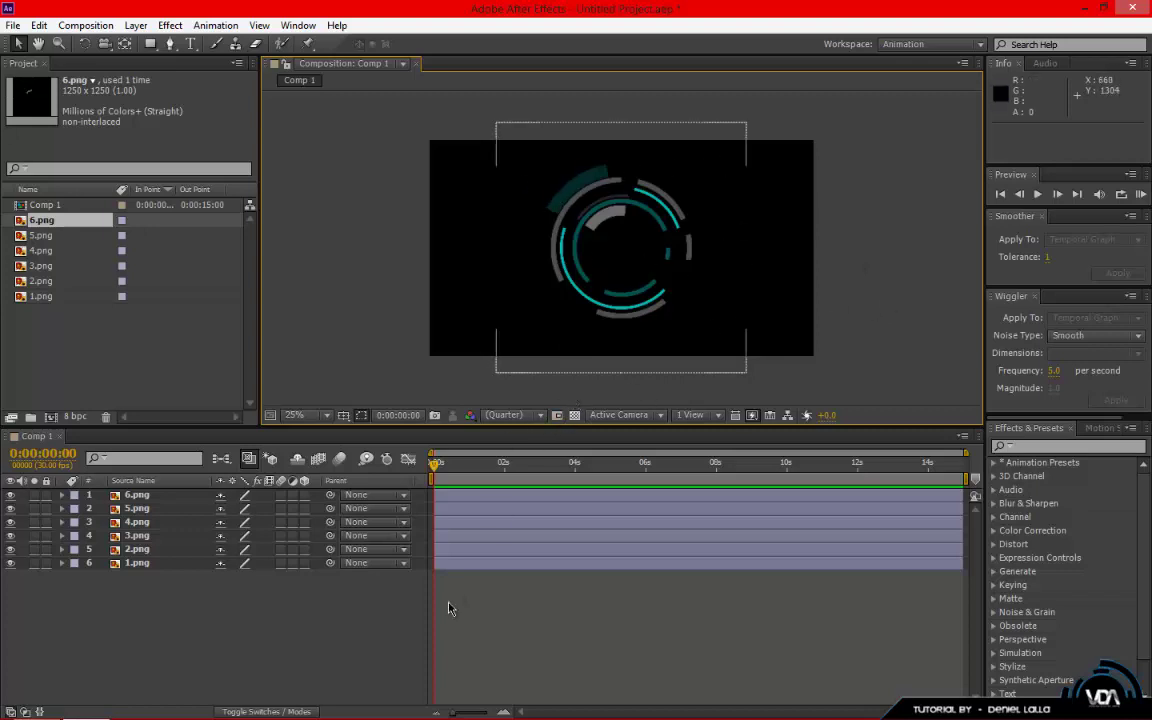
Scale the 1.png layer to 307% and set a Scale keyframe at 0:00:00:00.
{"action": "left_click", "coordinate": [153, 567]}
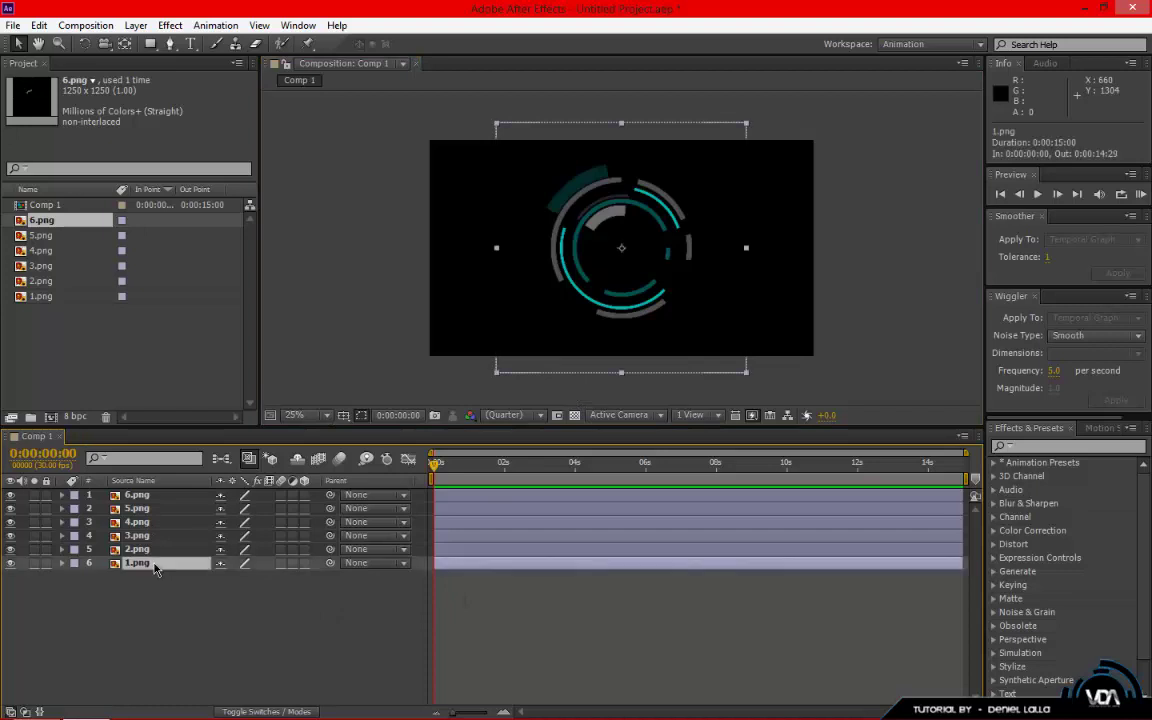
{"action": "left_click", "coordinate": [10, 563]}
{"action": "left_click", "coordinate": [10, 563]}
{"action": "left_click", "coordinate": [63, 564]}
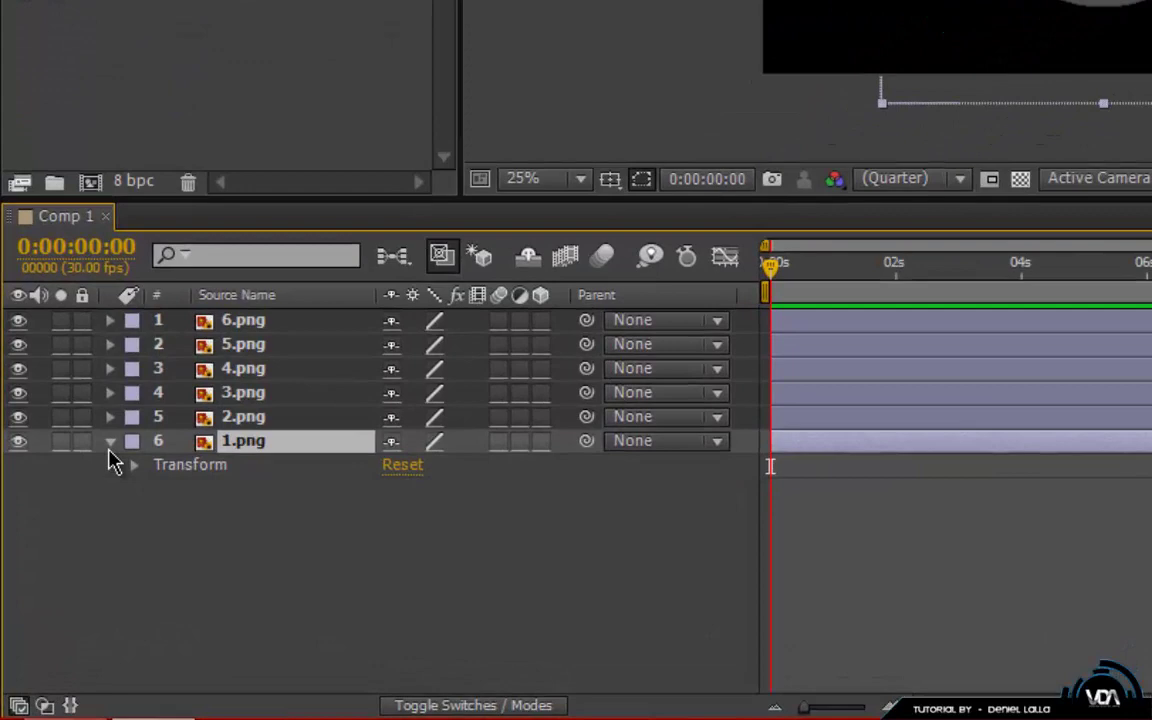
{"action": "left_click", "coordinate": [63, 564]}
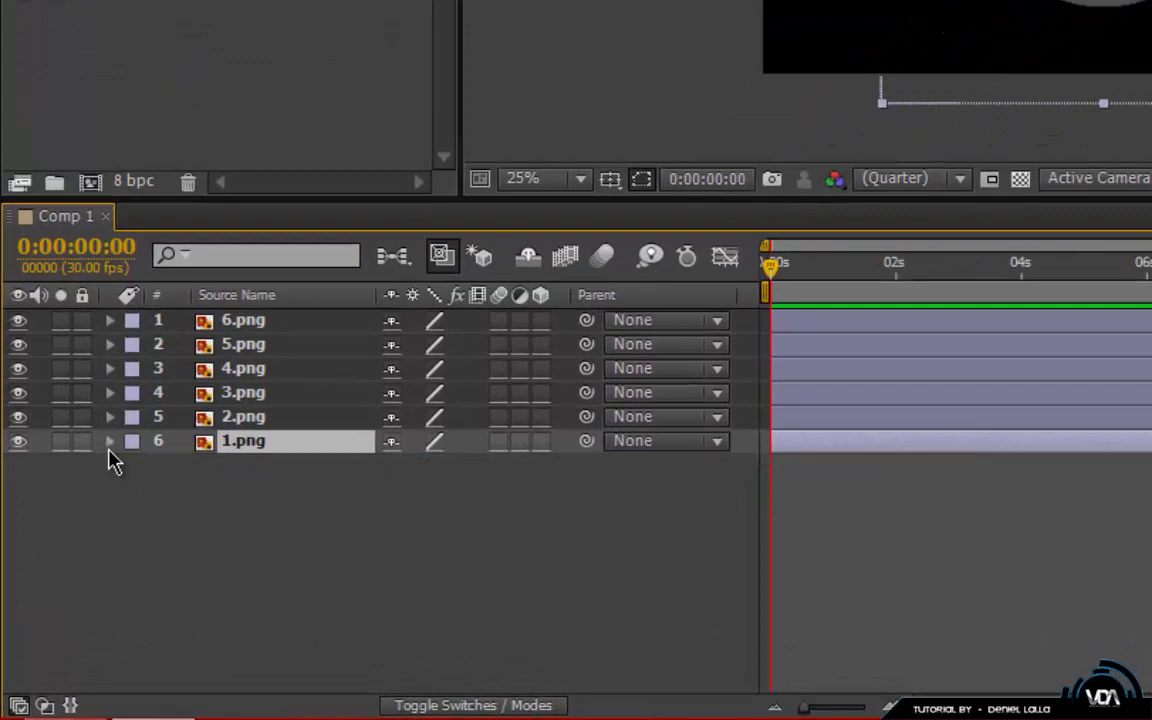
{"action": "left_click", "coordinate": [110, 443]}
{"action": "left_click", "coordinate": [133, 467]}
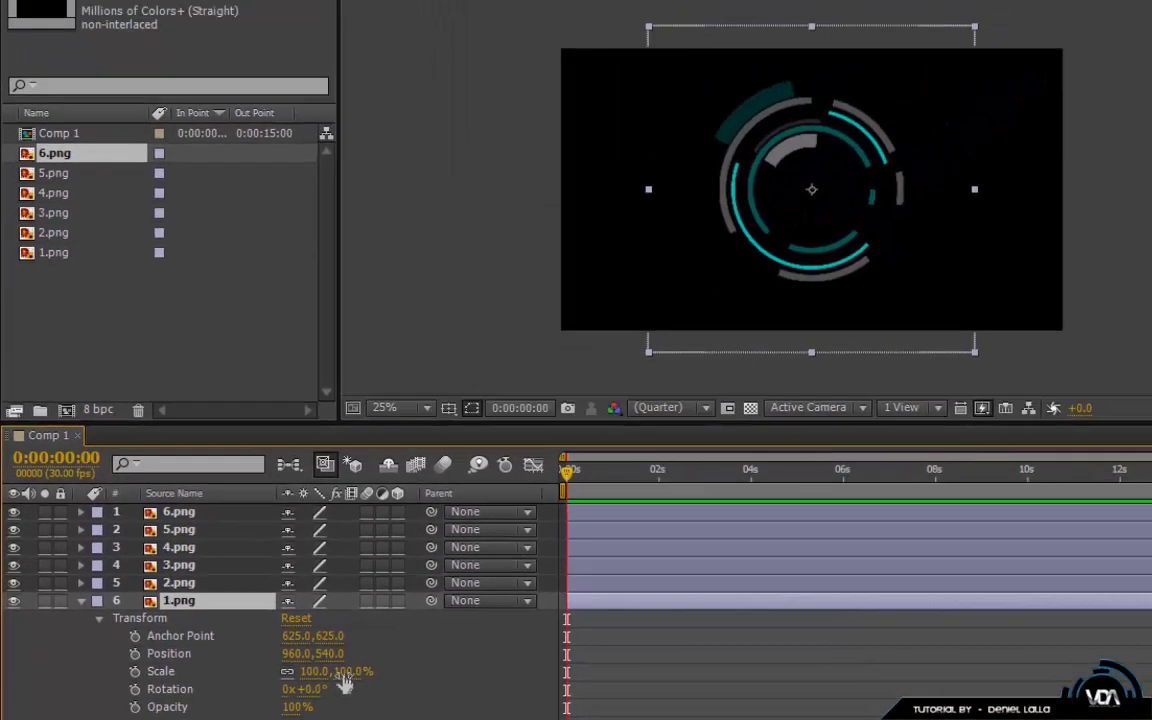
{"action": "left_click_drag", "start_coordinate": [343, 680], "coordinate": [514, 632]}
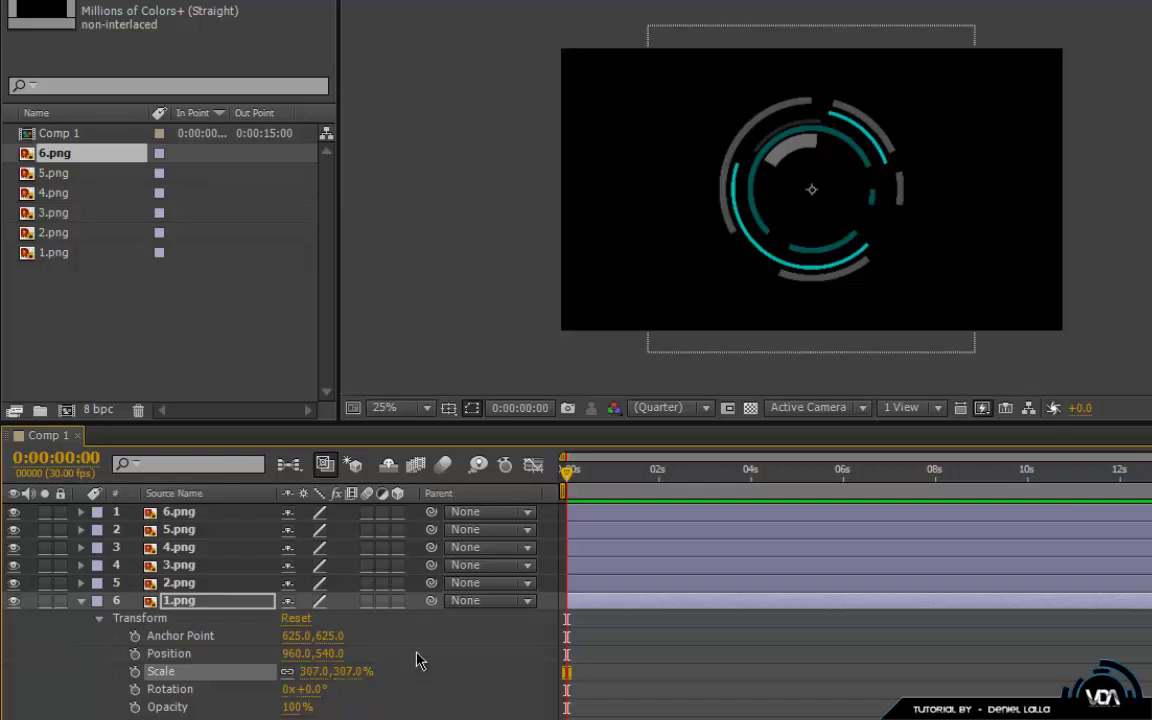
{"action": "left_click", "coordinate": [135, 672]}
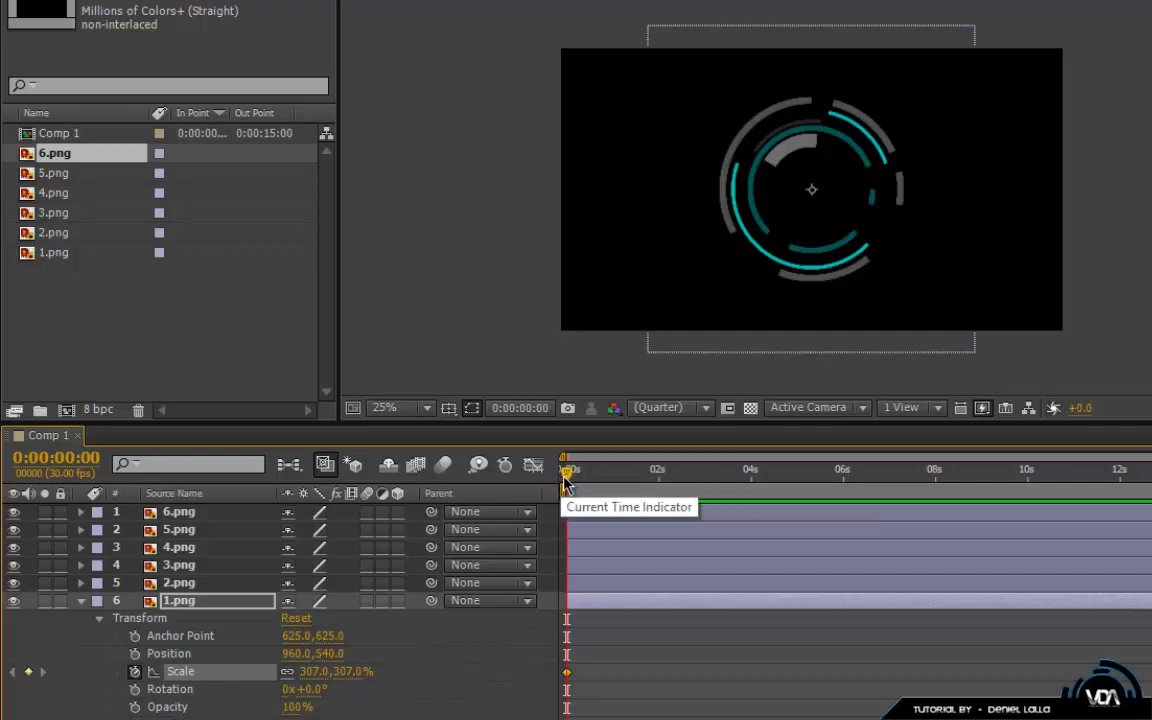
Add a second Scale keyframe of 100% to 1.png at 0:00:01:15.
{"action": "left_click_drag", "start_coordinate": [567, 474], "coordinate": [606, 490]}
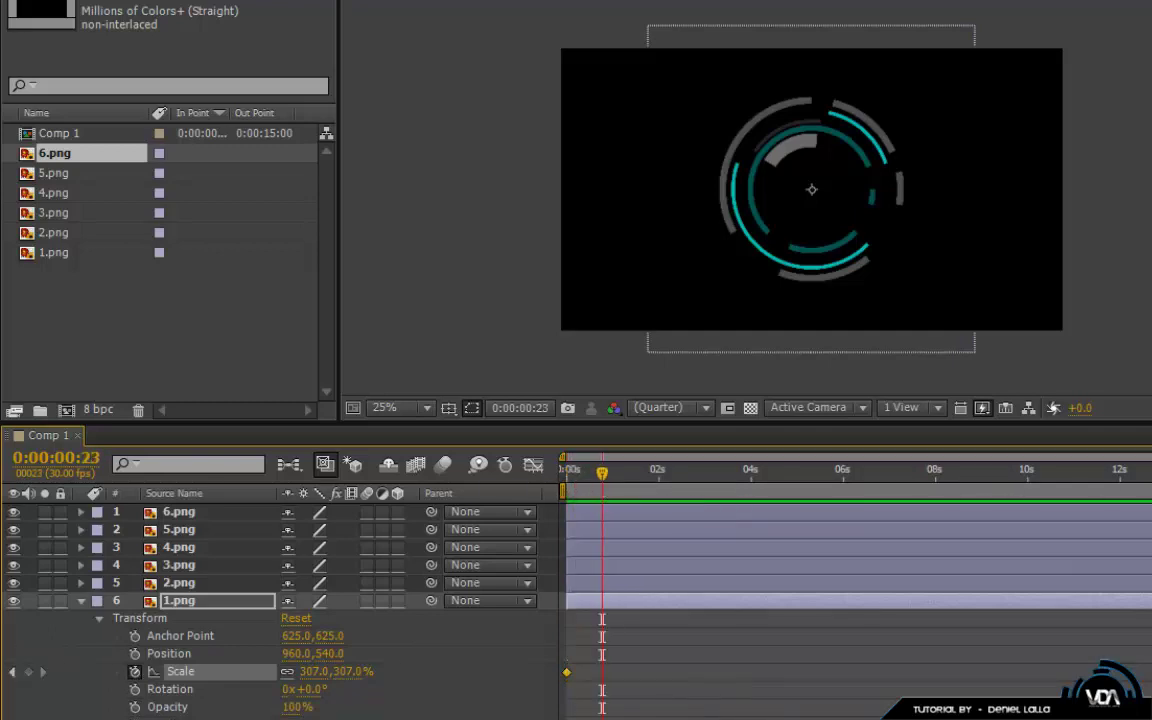
{"action": "scroll", "coordinate": [657, 497], "scroll_direction": "up", "scroll_amount": 4}
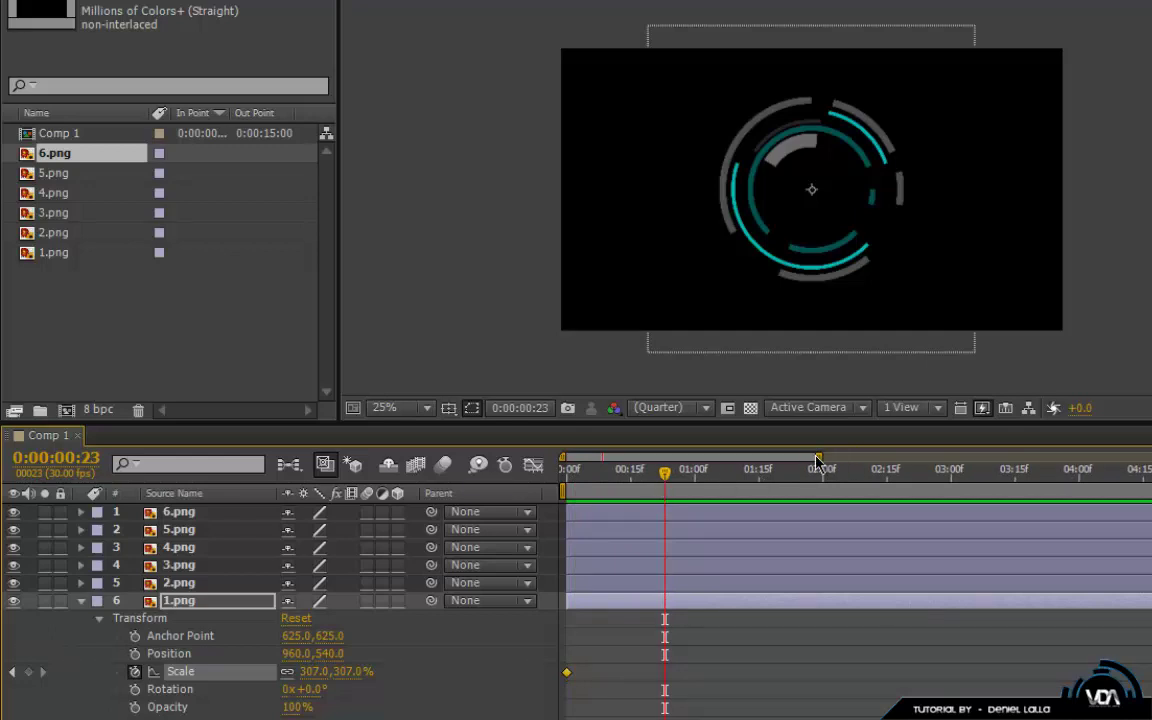
{"action": "left_click_drag", "start_coordinate": [820, 456], "coordinate": [912, 456]}
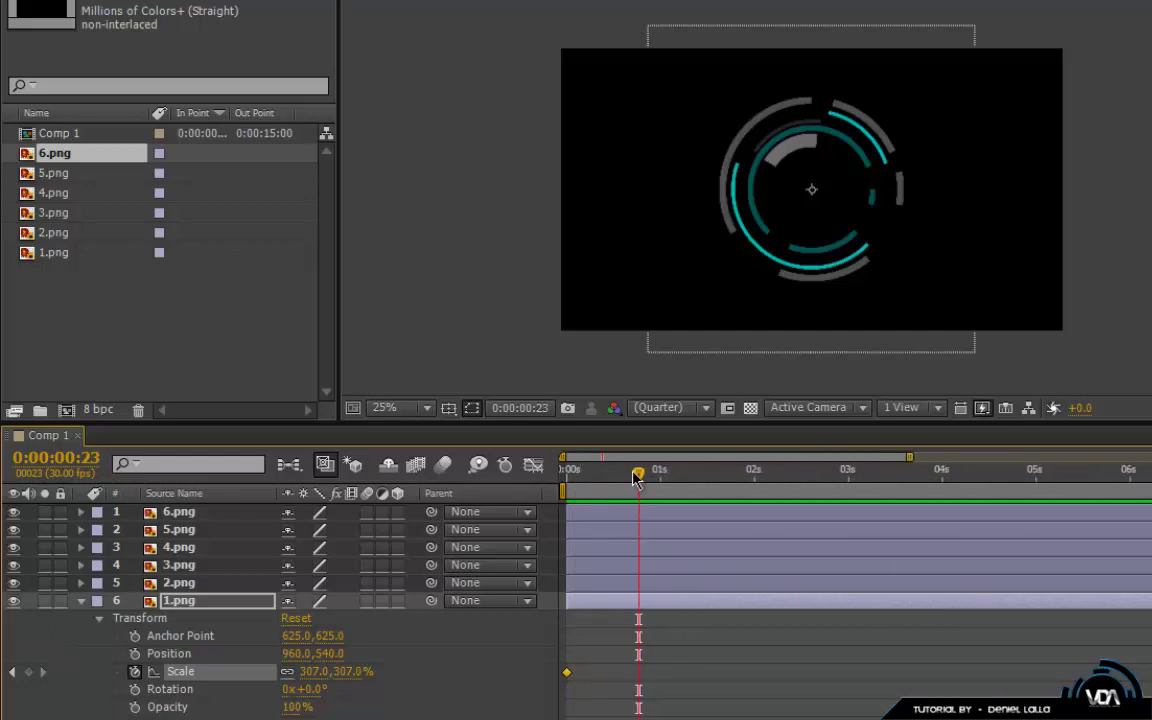
{"action": "left_click_drag", "start_coordinate": [633, 477], "coordinate": [708, 478]}
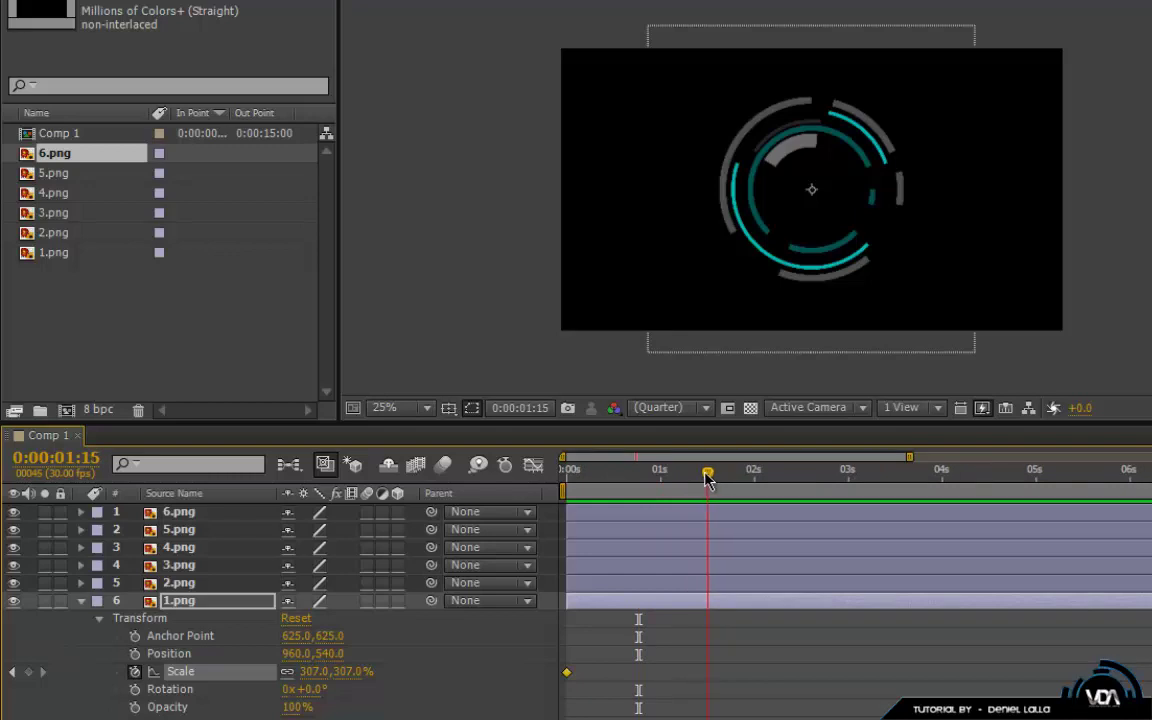
{"action": "left_click", "coordinate": [352, 672]}
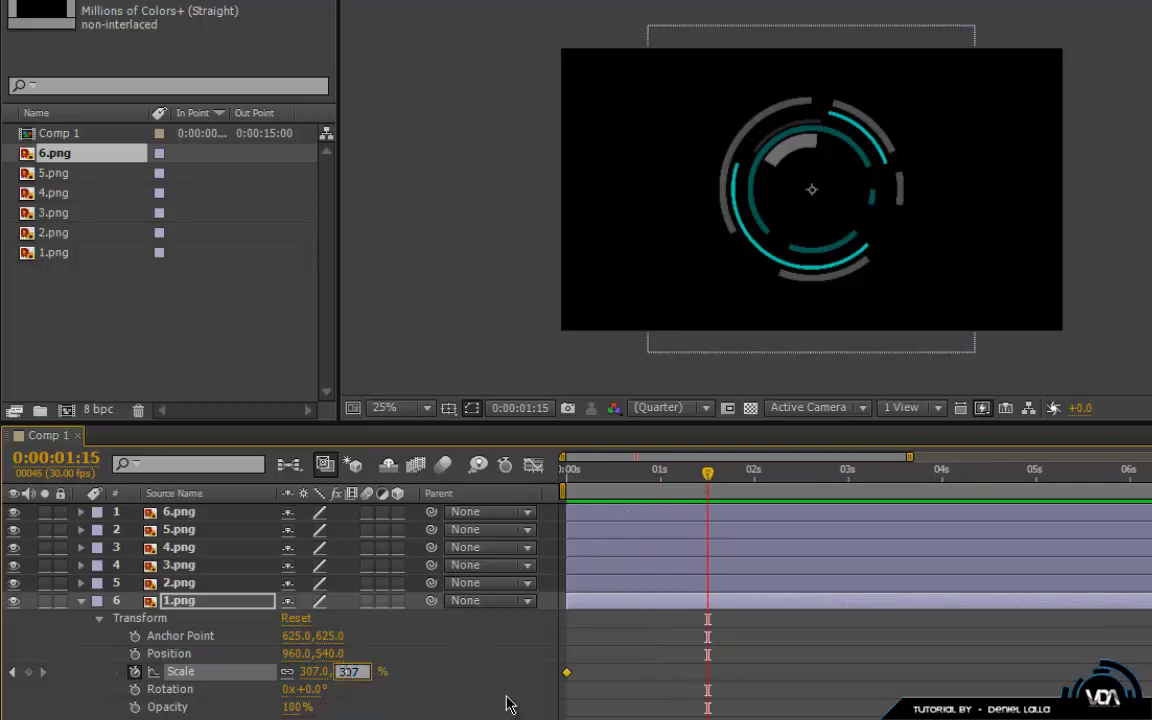
{"action": "key", "text": "ctrl+a"}
{"action": "key", "text": "Return"}
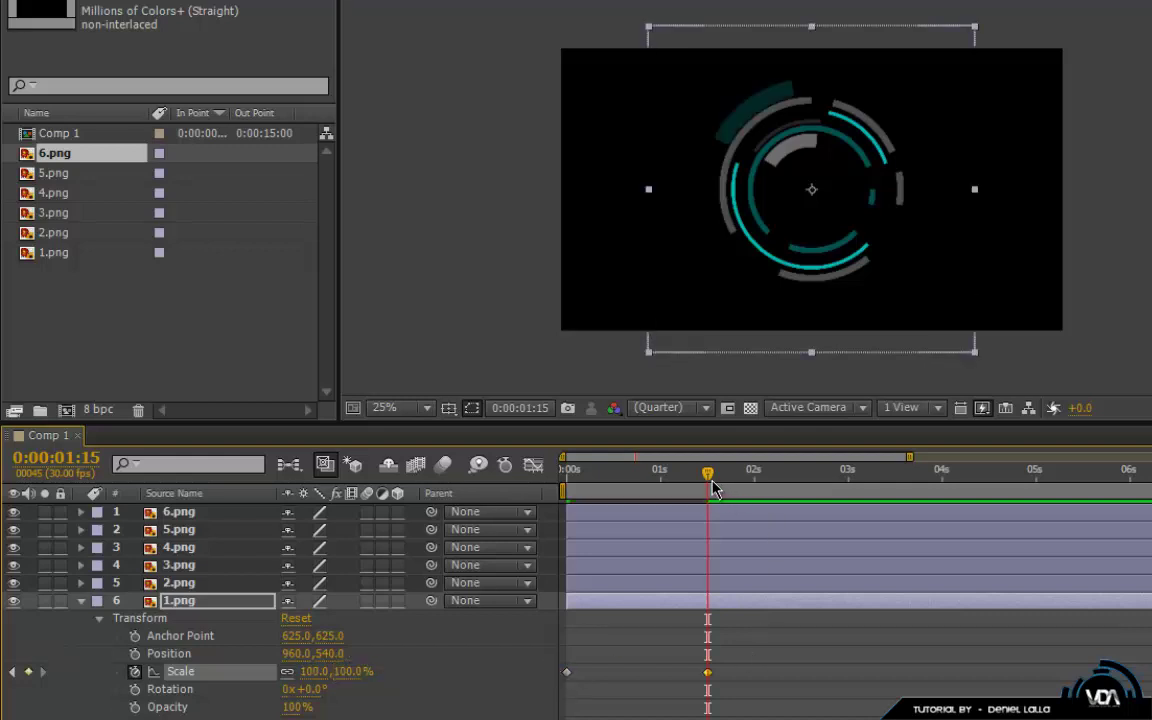
Play back the 1.png scale animation from the start of the composition.
{"action": "left_click_drag", "start_coordinate": [709, 476], "coordinate": [527, 481]}
{"action": "key", "text": "space"}
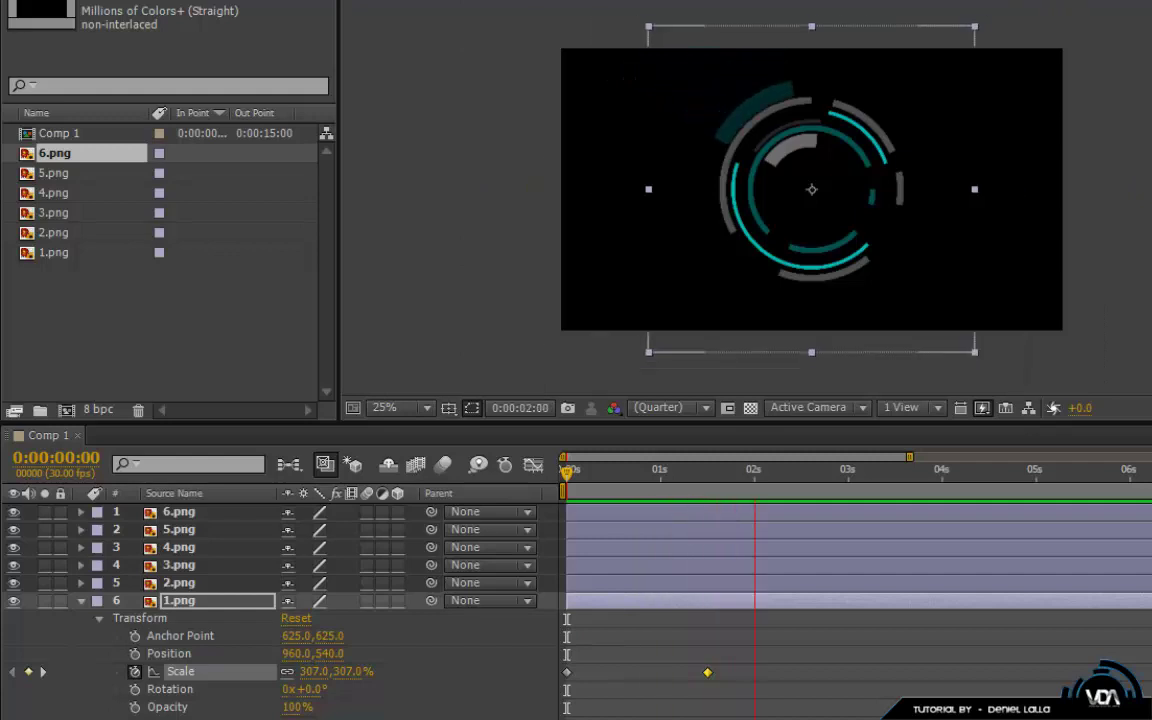
{"action": "key", "text": "space"}
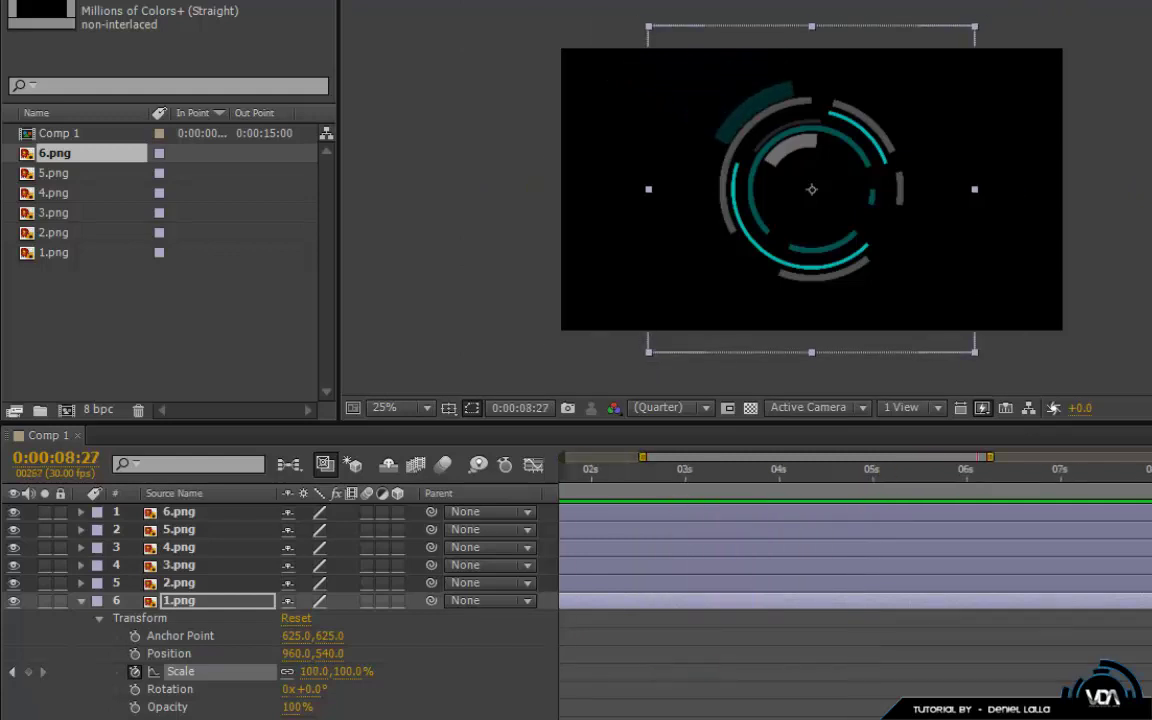
Return the playhead to 0:00:00:00 and shorten the work area to end just before the 4-second mark.
{"action": "left_click_drag", "start_coordinate": [1118, 500], "coordinate": [566, 472]}
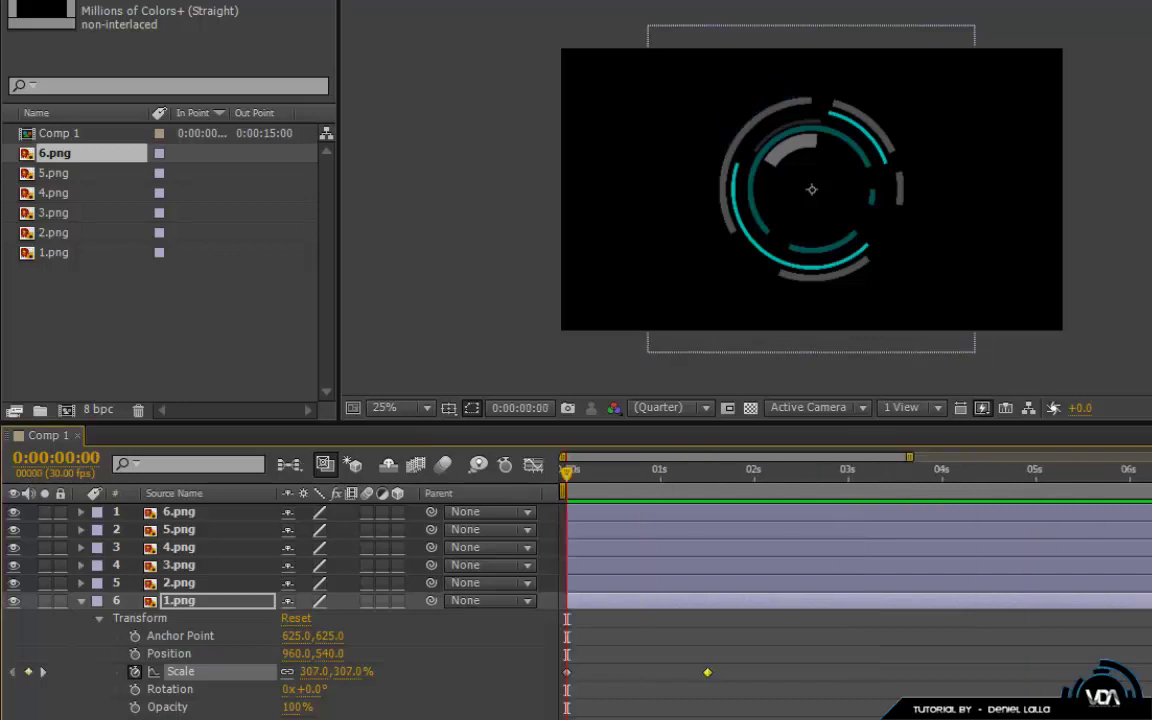
{"action": "left_click_drag", "start_coordinate": [909, 457], "coordinate": [748, 490]}
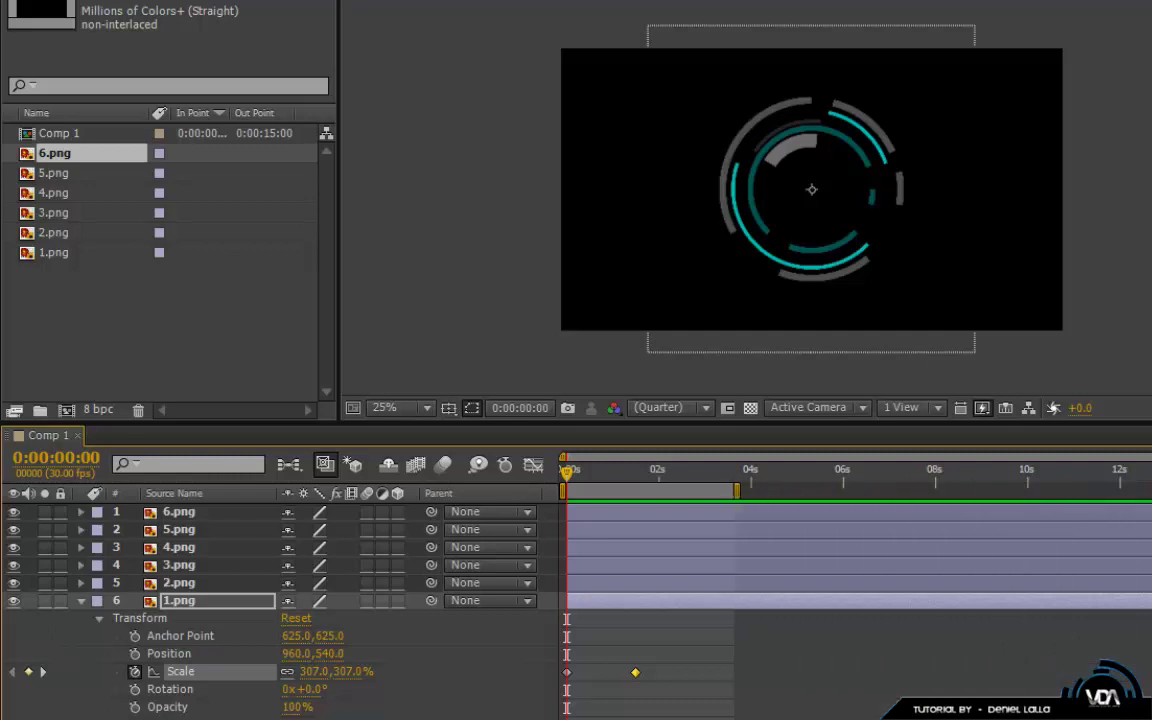
{"action": "left_click_drag", "start_coordinate": [1145, 457], "coordinate": [893, 457]}
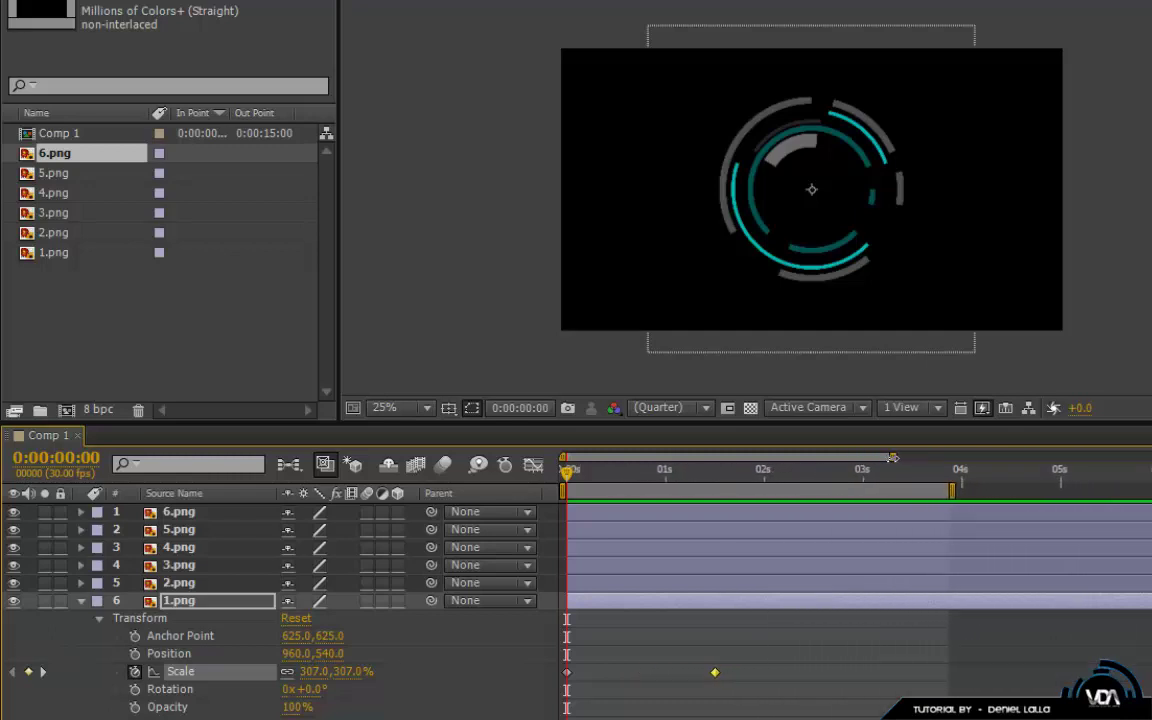
Shorten the work area to end just past the 2-second mark and play back the 1.png scale animation.
{"action": "left_click_drag", "start_coordinate": [955, 490], "coordinate": [769, 490]}
{"action": "key", "text": "space"}
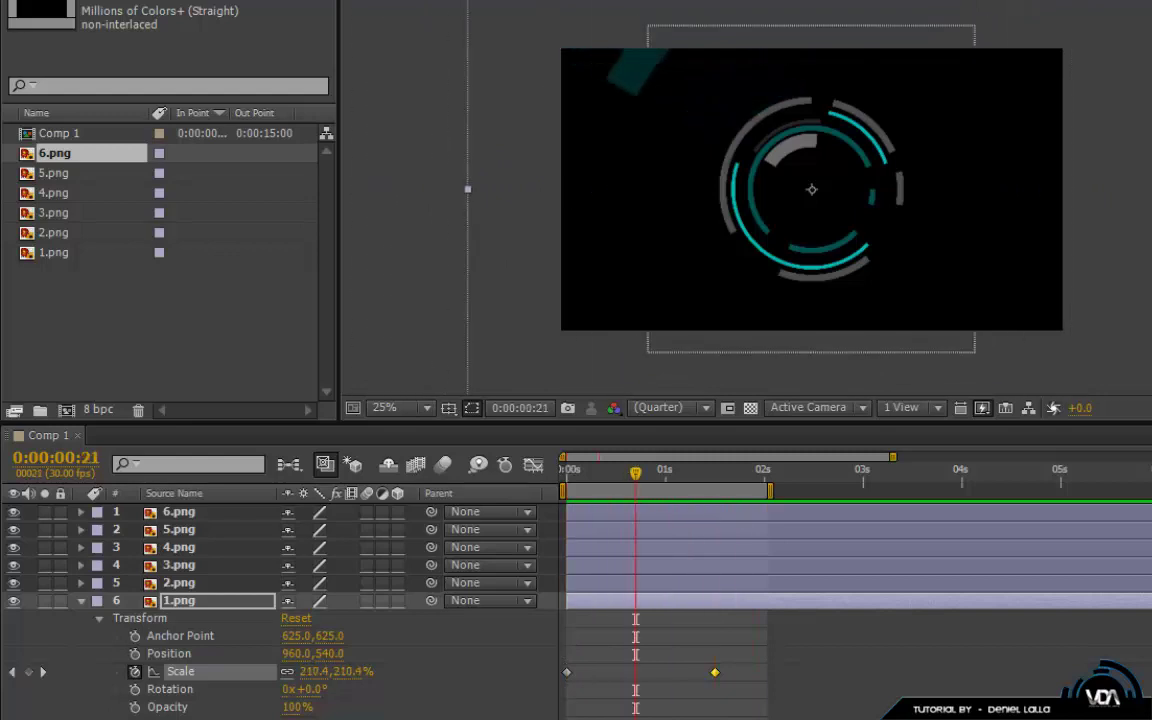
{"action": "key", "text": "space"}
{"action": "left_click", "coordinate": [745, 664]}
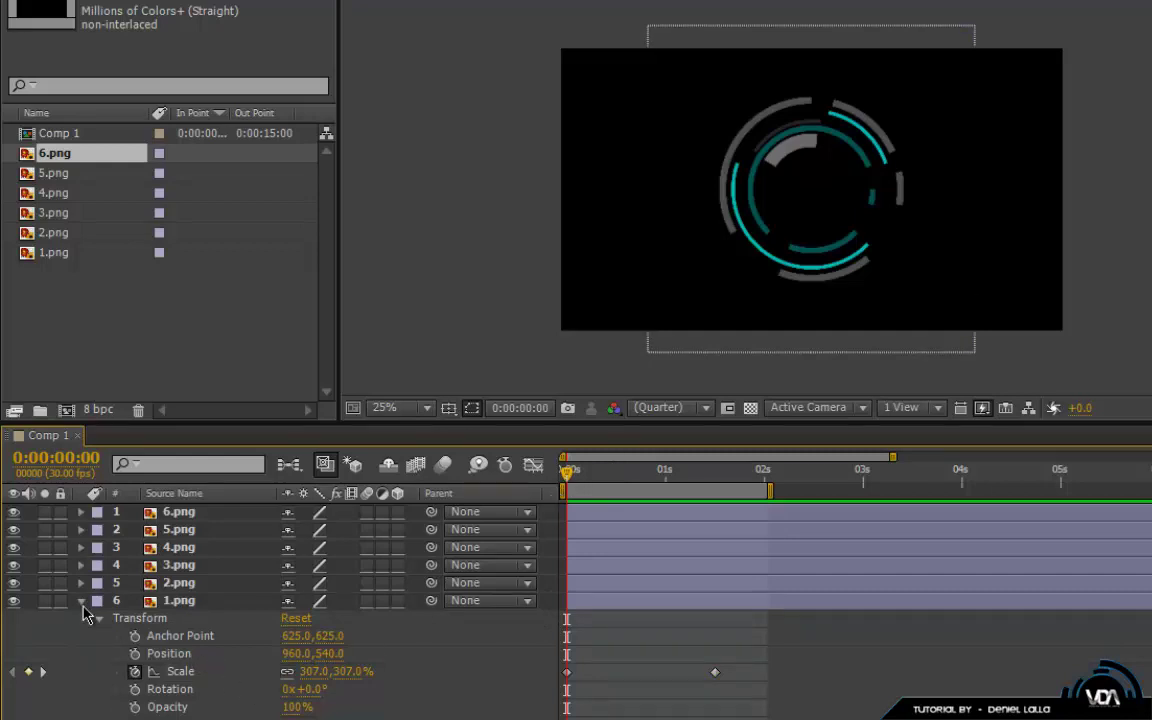
Scale the 2.png layer to 335% and set a Scale keyframe at 0:00:00:00.
{"action": "left_click", "coordinate": [81, 600]}
{"action": "left_click", "coordinate": [81, 582]}
{"action": "left_click", "coordinate": [99, 600]}
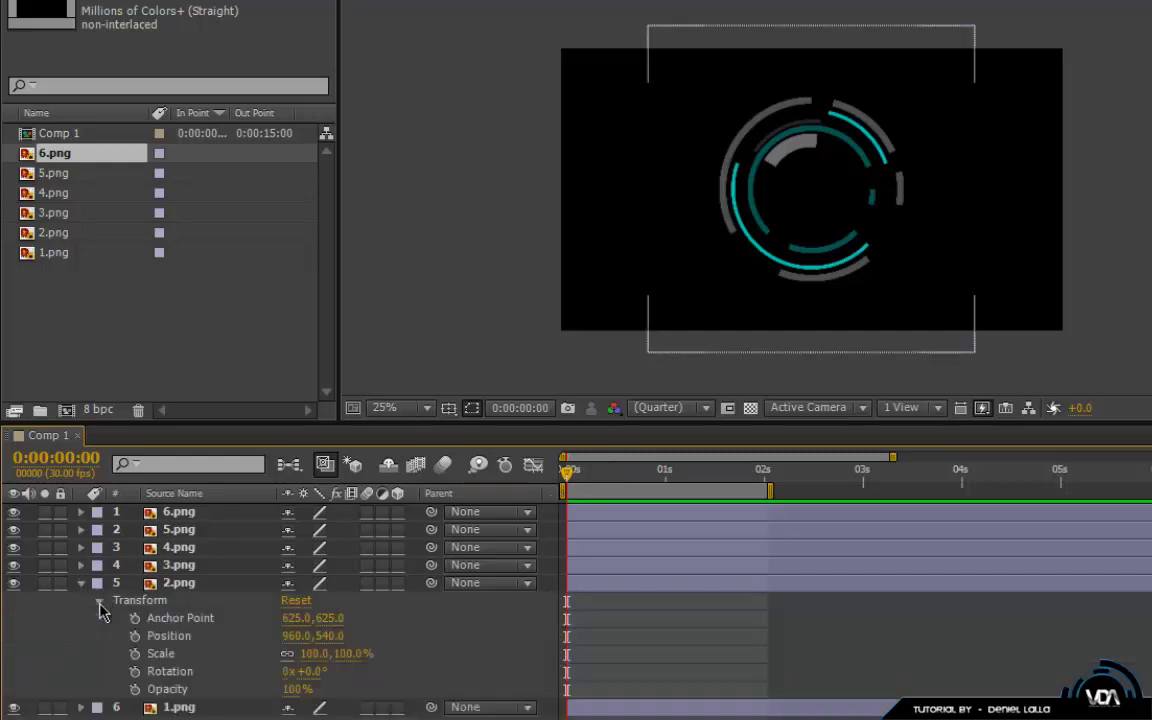
{"action": "left_click_drag", "start_coordinate": [315, 654], "coordinate": [553, 617]}
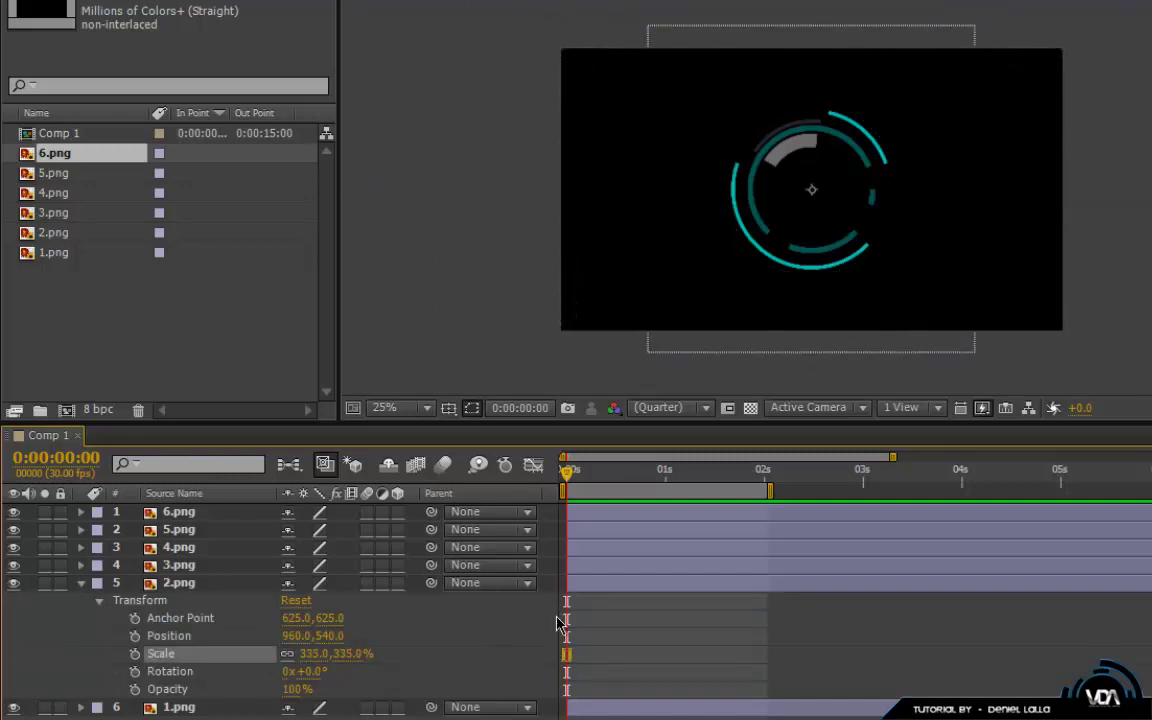
{"action": "left_click", "coordinate": [135, 653]}
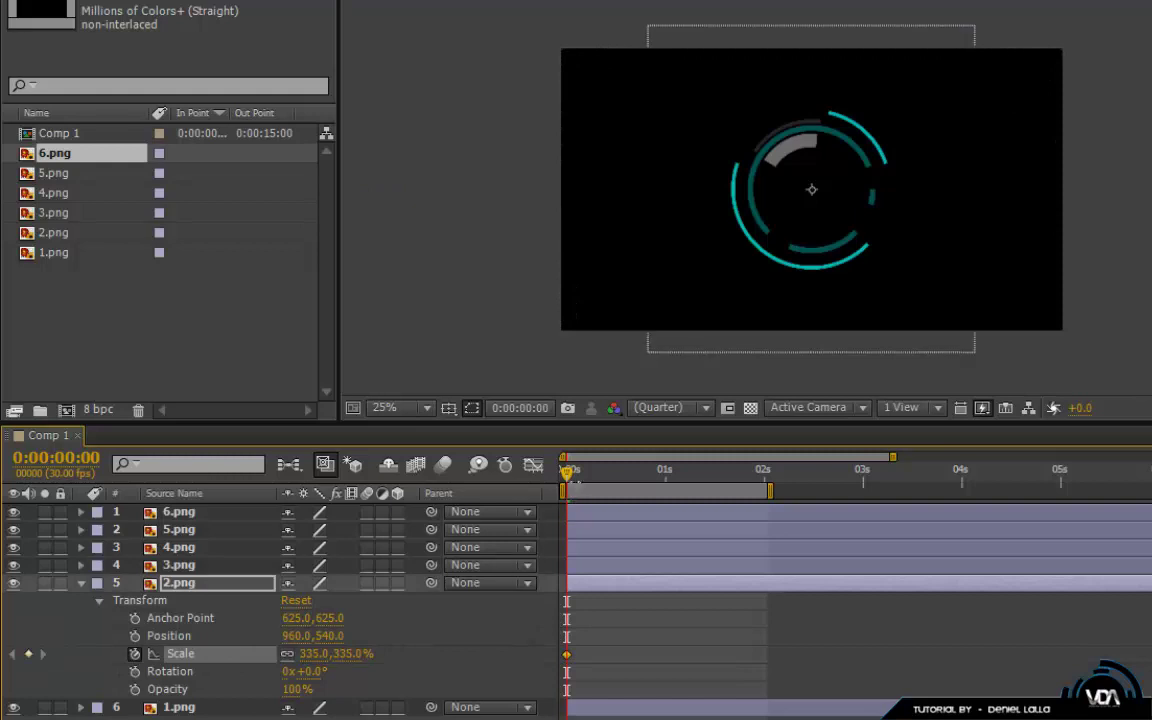
Add a second Scale keyframe of 100% to 2.png at 0:00:00:24.
{"action": "left_click_drag", "start_coordinate": [570, 484], "coordinate": [648, 492]}
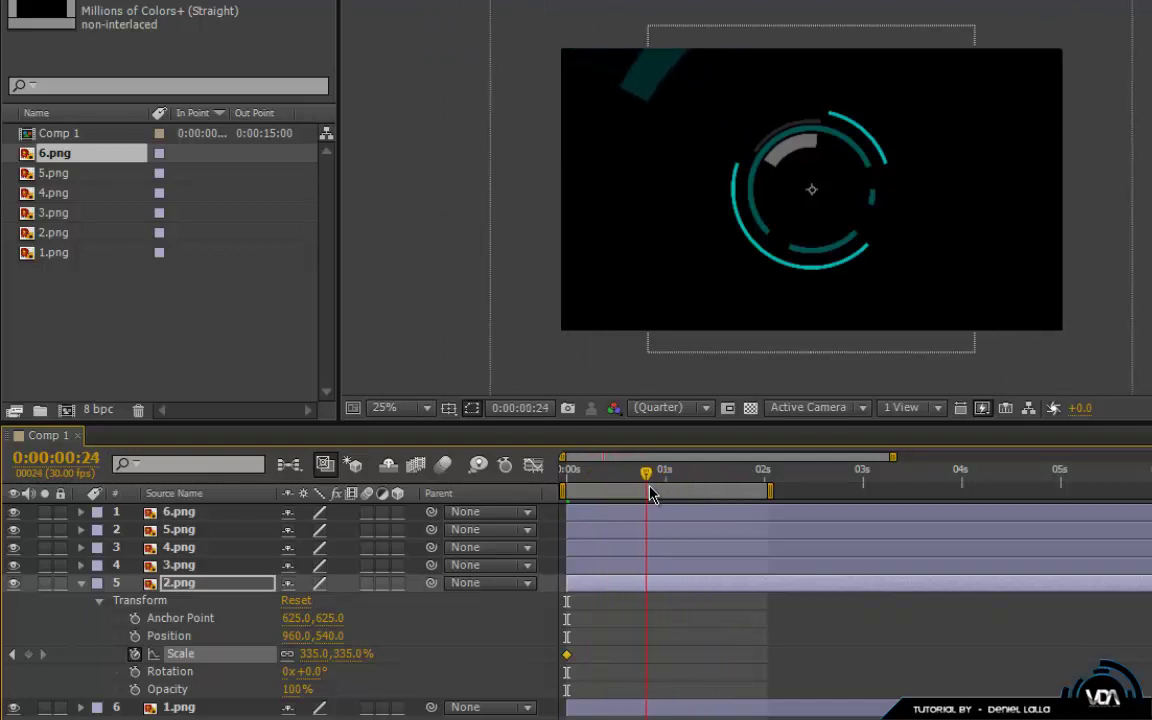
{"action": "left_click", "coordinate": [346, 653]}
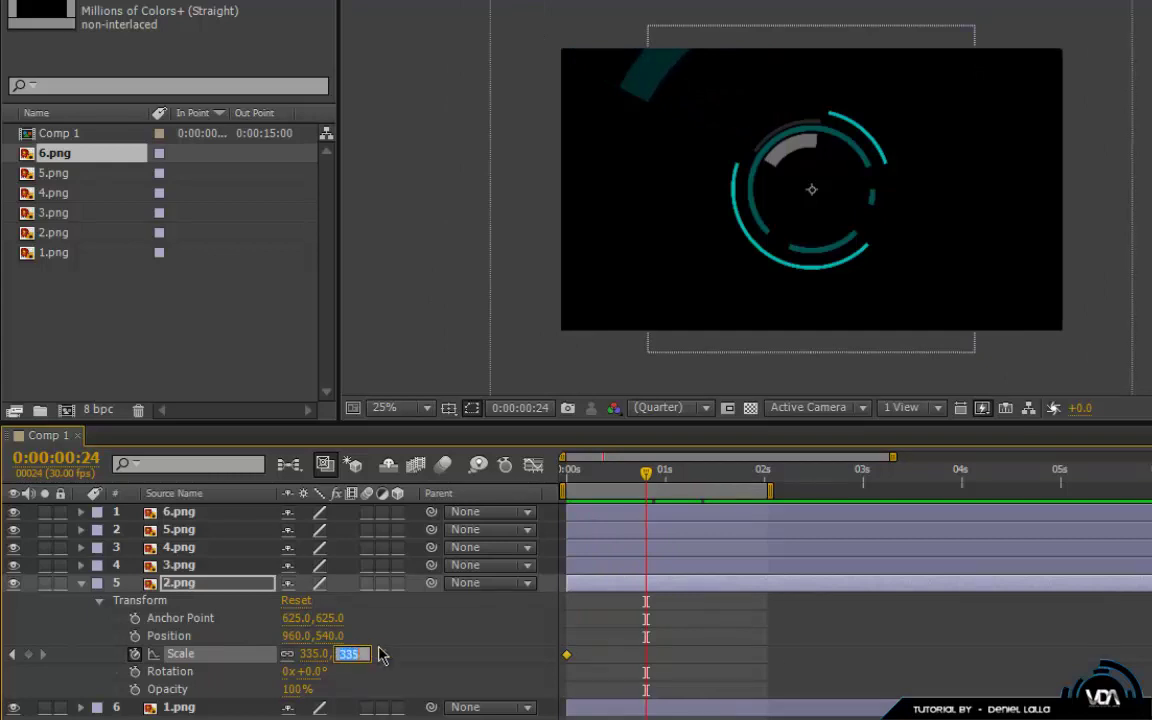
{"action": "key", "text": "Return"}
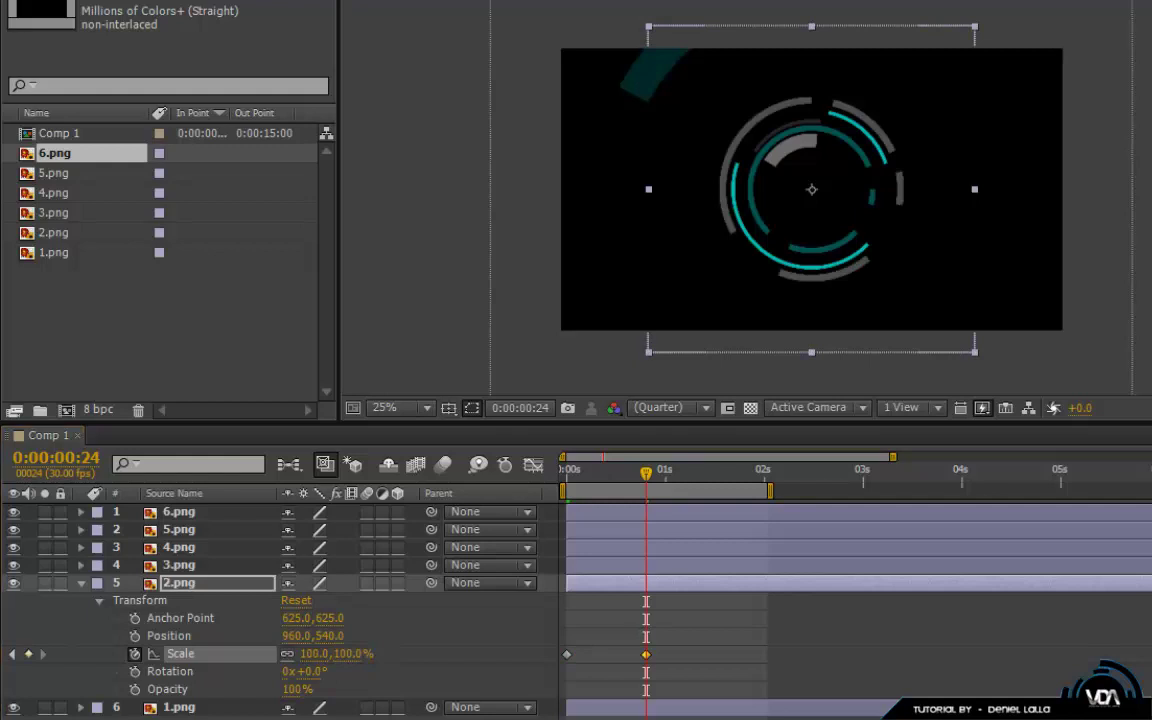
Play back the combined 1.png and 2.png scale animations from the start of the composition.
{"action": "key", "text": "Home"}
{"action": "key", "text": "KP_0"}
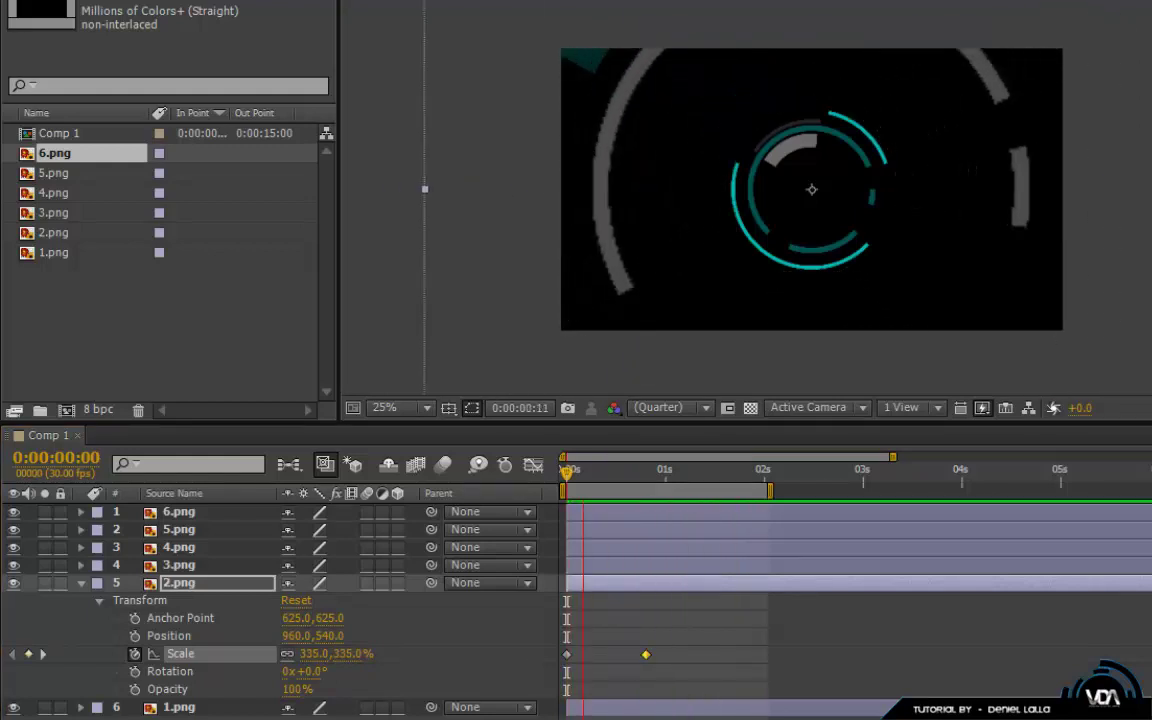
{"action": "key", "text": "space"}
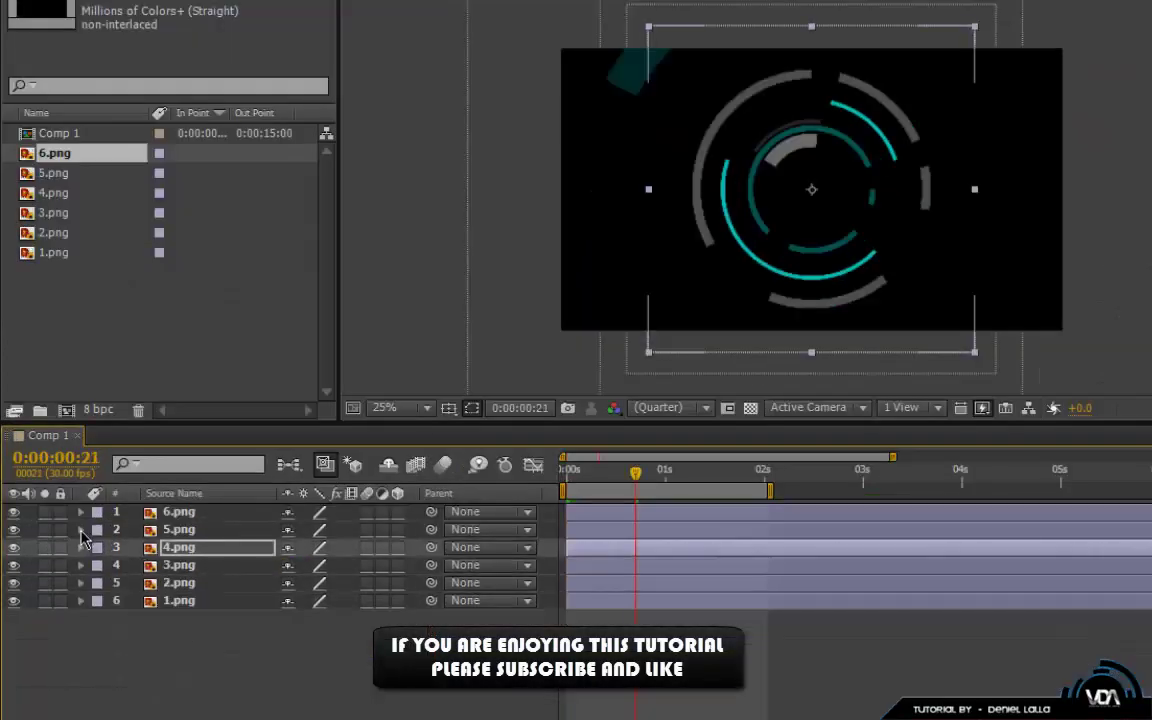
Animate the 5.png layer's Scale from an enlarged keyframe at 0:00:00:00 down to 100% at 0:00:00:20.
{"action": "left_click", "coordinate": [62, 508]}
{"action": "left_click", "coordinate": [135, 600]}
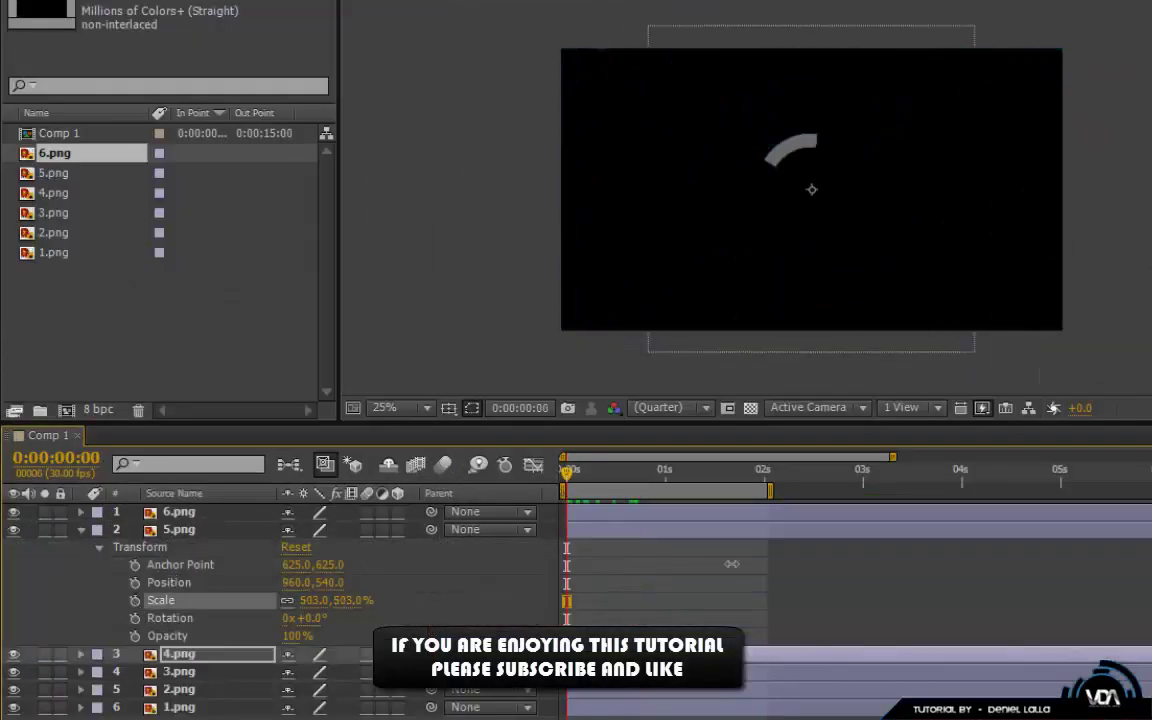
{"action": "left_click_drag", "start_coordinate": [315, 600], "coordinate": [333, 621]}
{"action": "key", "text": "space"}
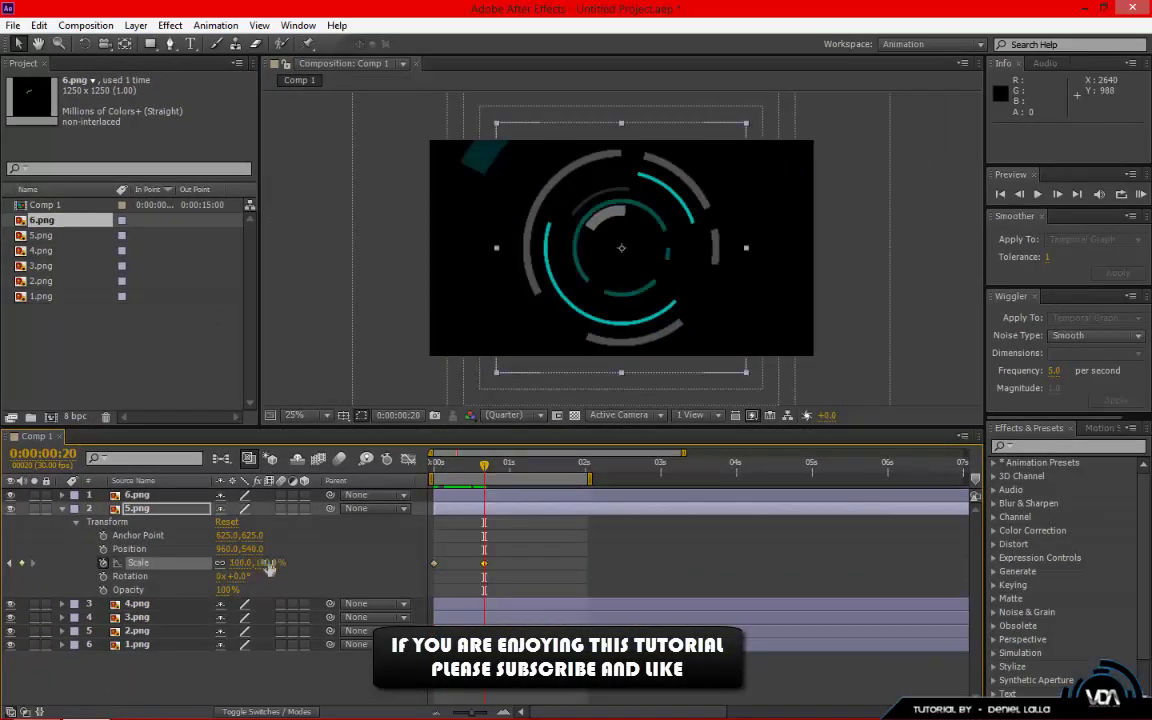
Animate the 6.png layer's Scale from 652% at 0:00:00:00 down to 100% at 0:00:00:15, then collapse its properties.
{"action": "left_click", "coordinate": [62, 508]}
{"action": "left_click", "coordinate": [62, 495]}
{"action": "left_click", "coordinate": [75, 508]}
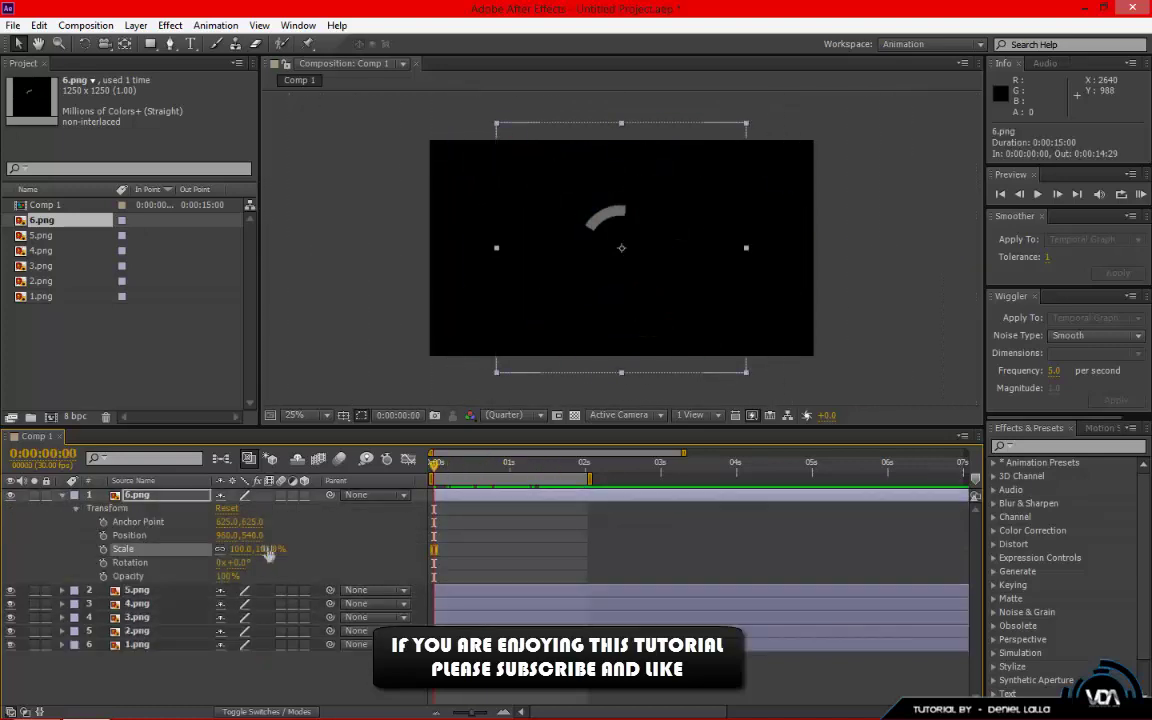
{"action": "left_click", "coordinate": [103, 549]}
{"action": "left_click_drag", "start_coordinate": [237, 549], "coordinate": [280, 549]}
{"action": "left_click_drag", "start_coordinate": [434, 463], "coordinate": [474, 472]}
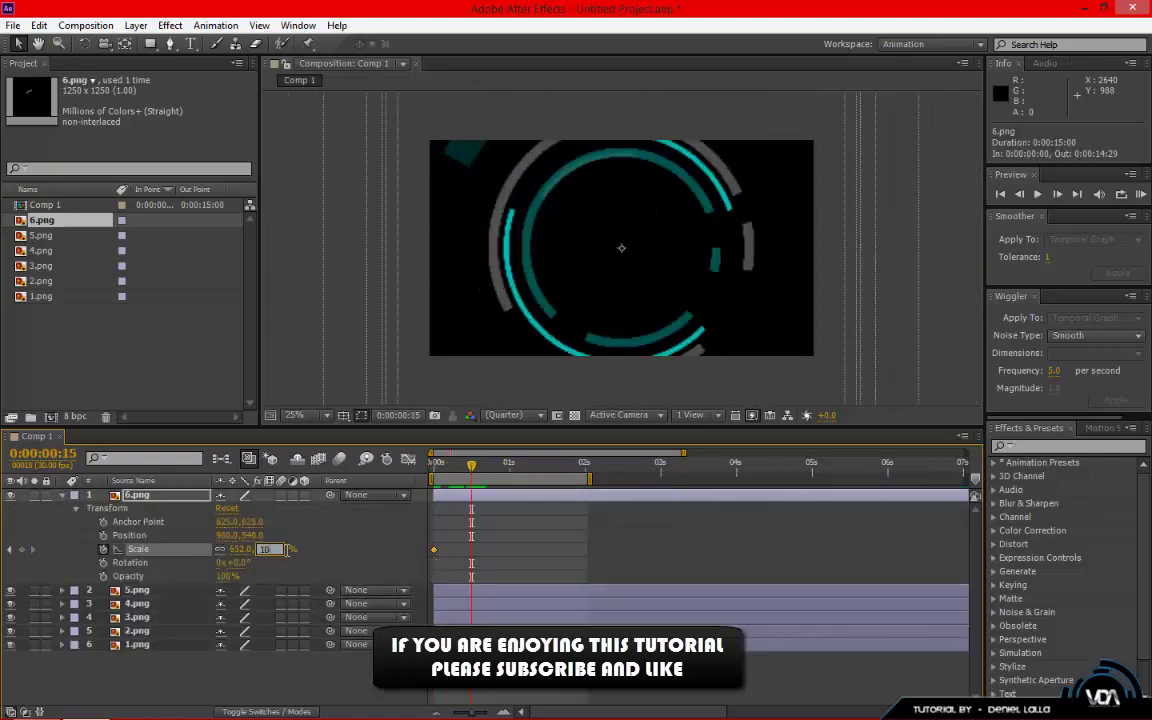
{"action": "key", "text": "ctrl+grave"}
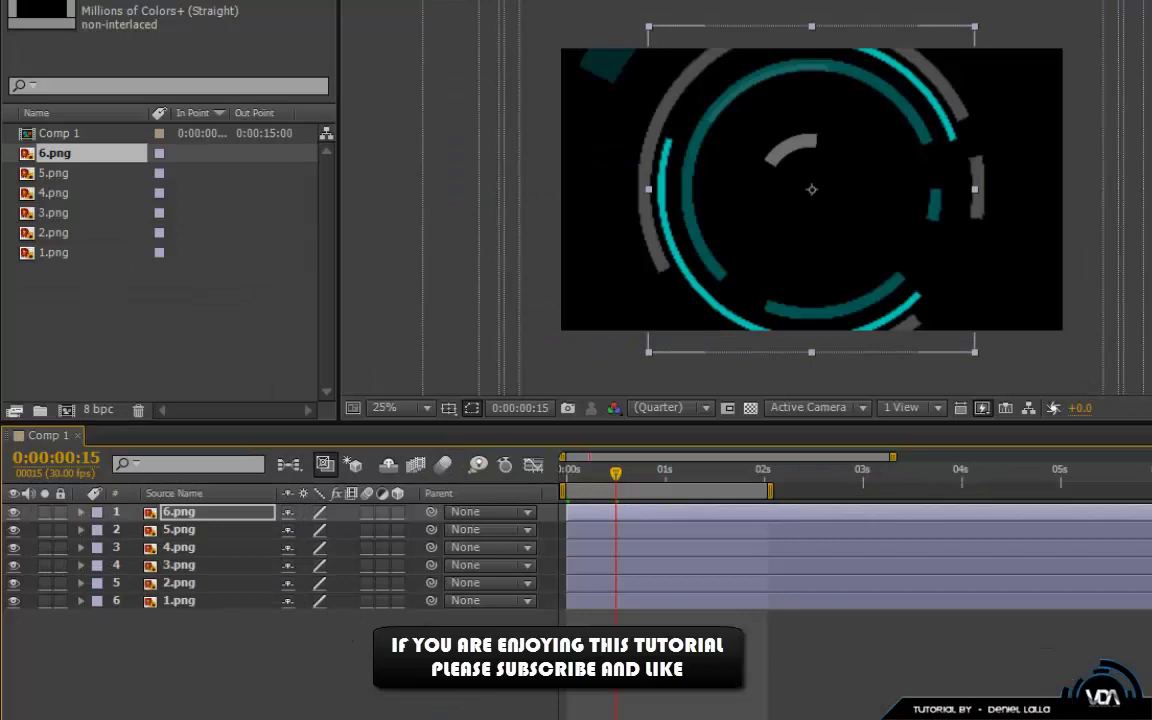
Play back the scale animation of all six ring layers from the start of the composition.
{"action": "key", "text": "Home"}
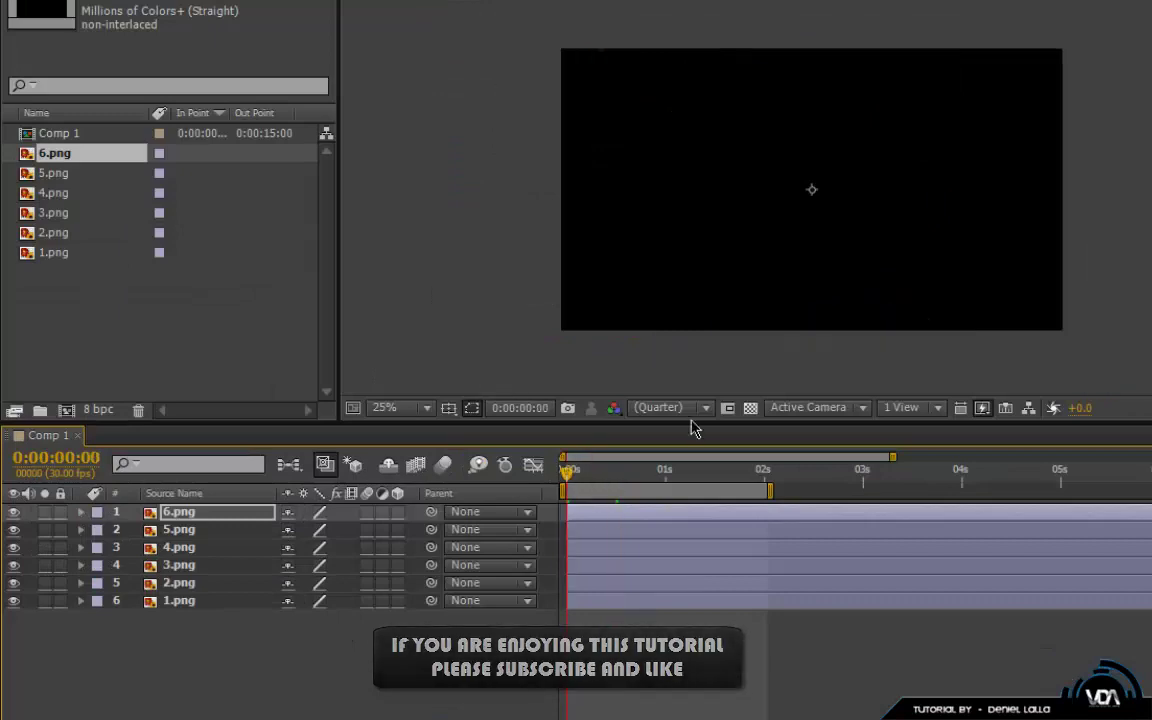
{"action": "left_click", "coordinate": [1059, 190]}
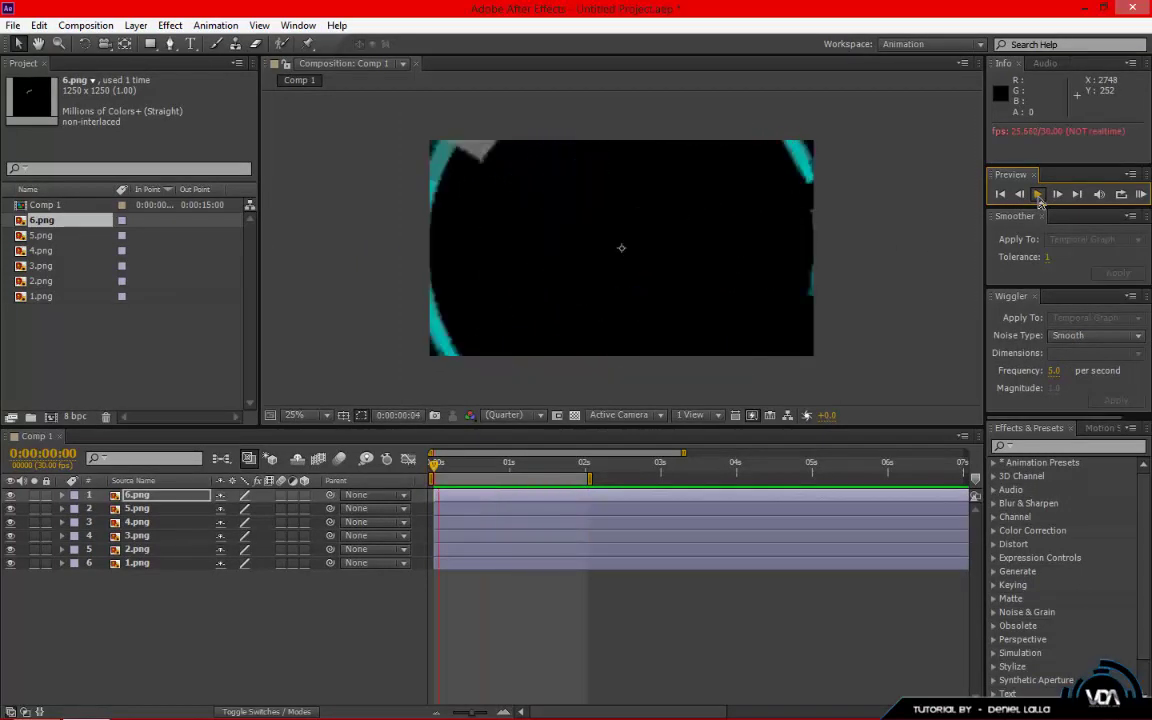
{"action": "left_click", "coordinate": [1037, 194]}
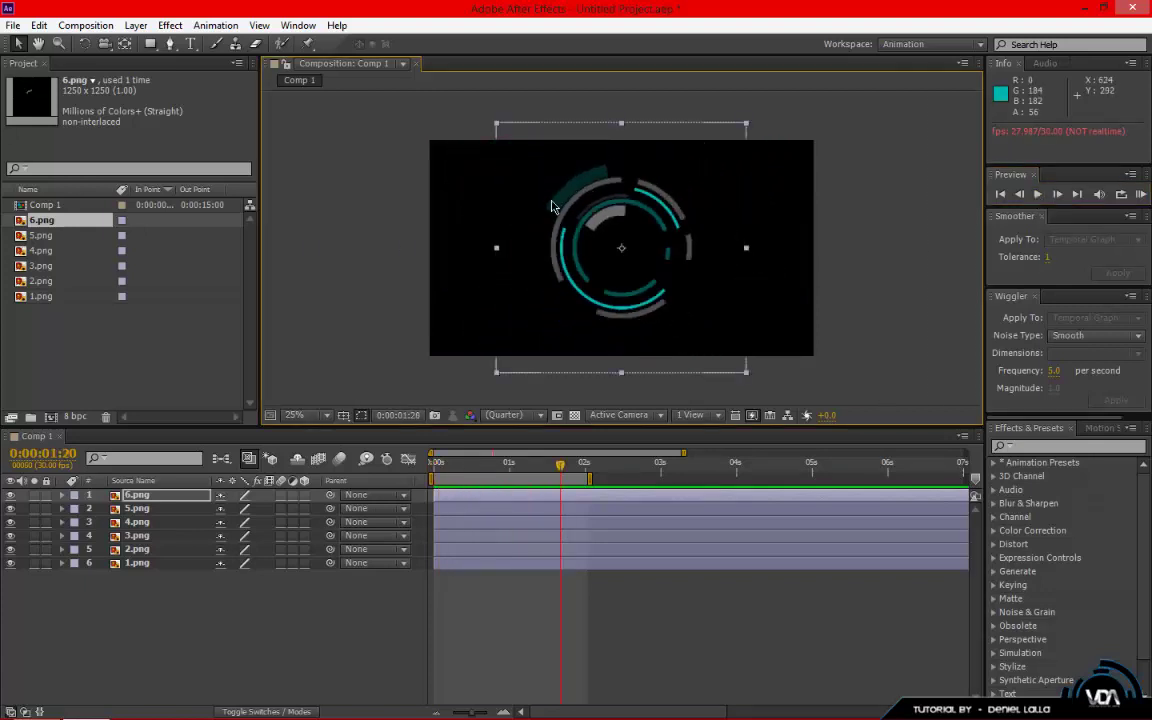
Move the second Scale keyframe of 1.png earlier, to 0:00:00:26.
{"action": "left_click", "coordinate": [65, 573]}
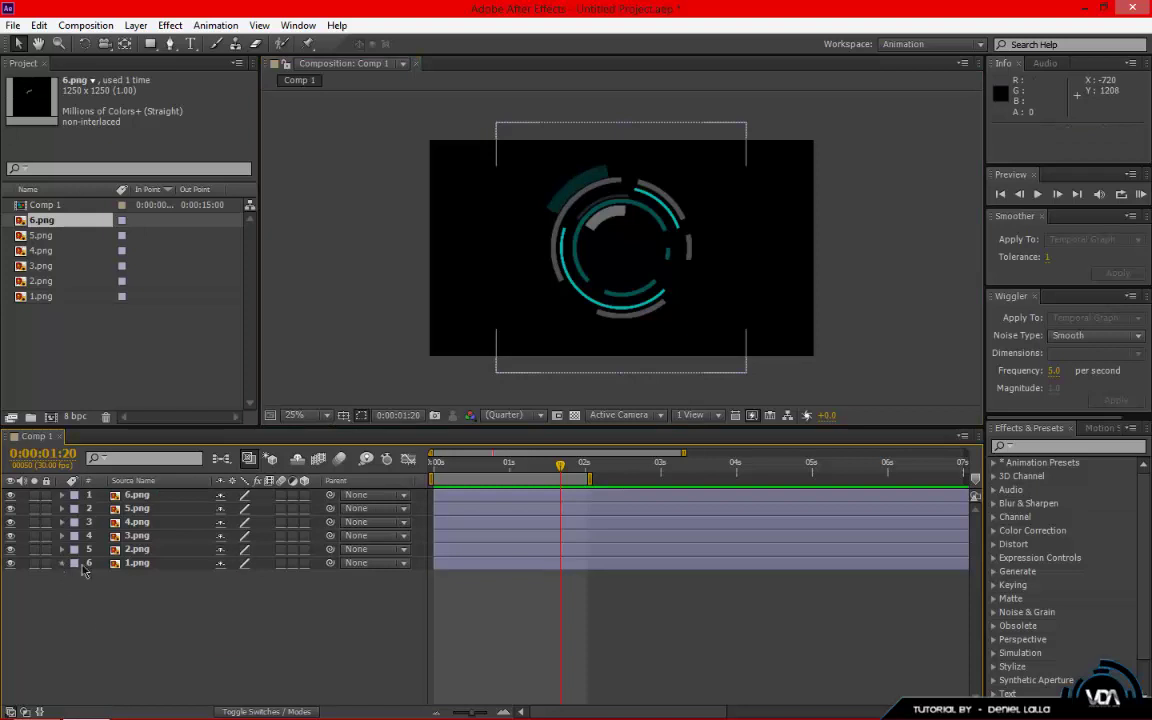
{"action": "left_click", "coordinate": [62, 563]}
{"action": "left_click_drag", "start_coordinate": [546, 620], "coordinate": [499, 617]}
{"action": "left_click_drag", "start_coordinate": [560, 465], "coordinate": [498, 465]}
Preview the retimed 1.png scale animation from the start several times and scrub through its first second.
{"action": "key", "text": "Home"}
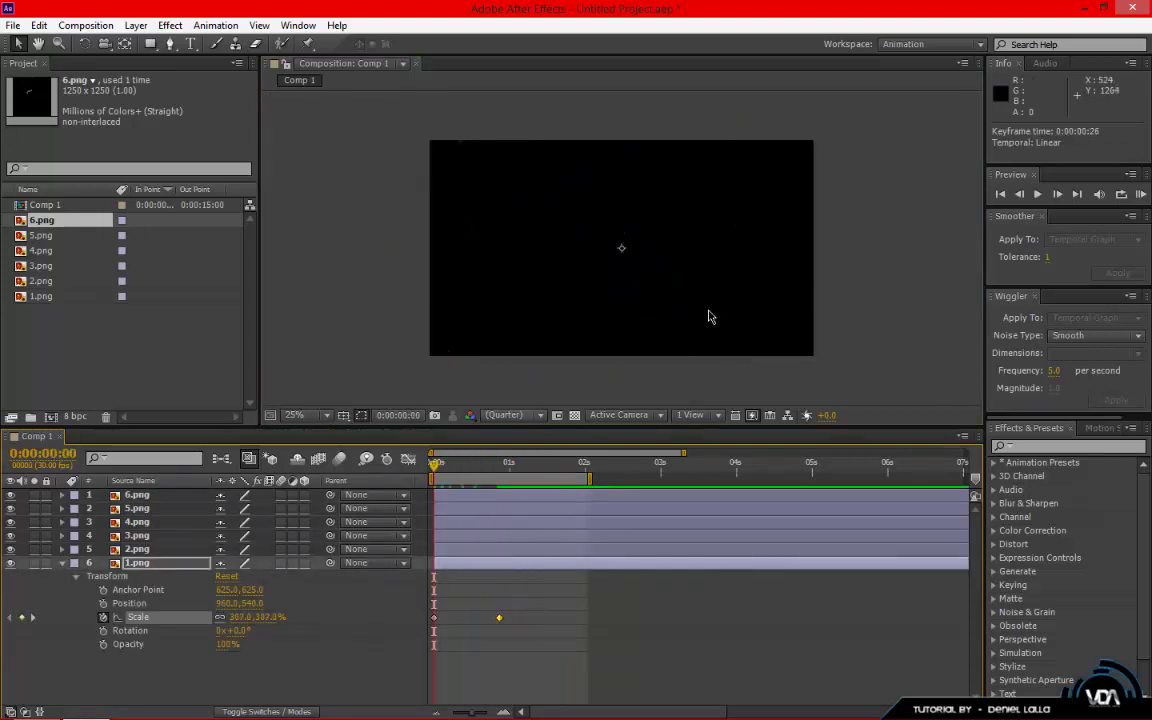
{"action": "left_click", "coordinate": [1037, 194]}
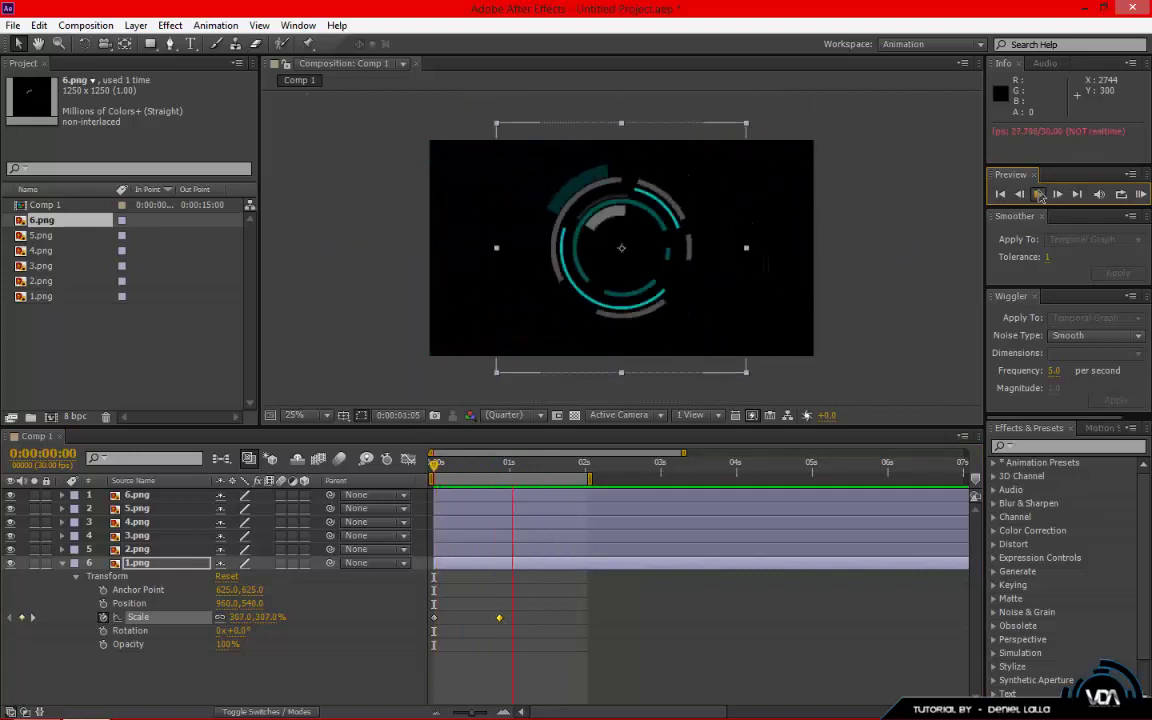
{"action": "left_click", "coordinate": [1040, 196]}
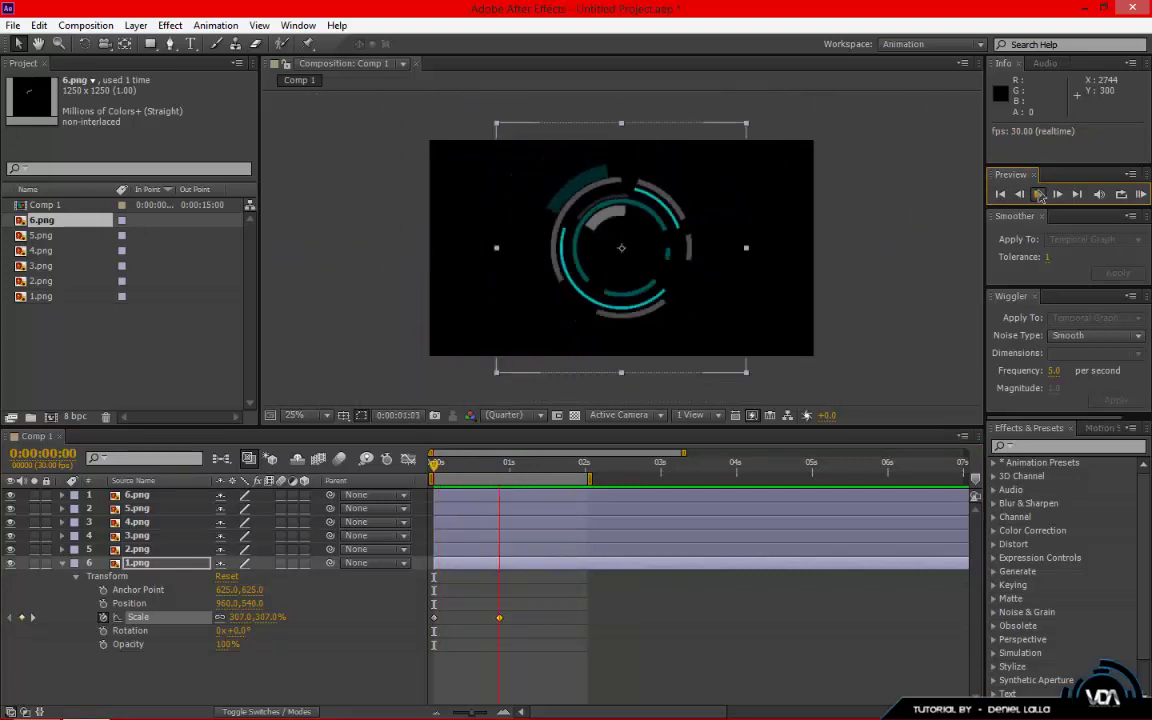
{"action": "left_click", "coordinate": [1040, 196]}
{"action": "left_click", "coordinate": [1040, 196]}
{"action": "left_click", "coordinate": [1040, 196]}
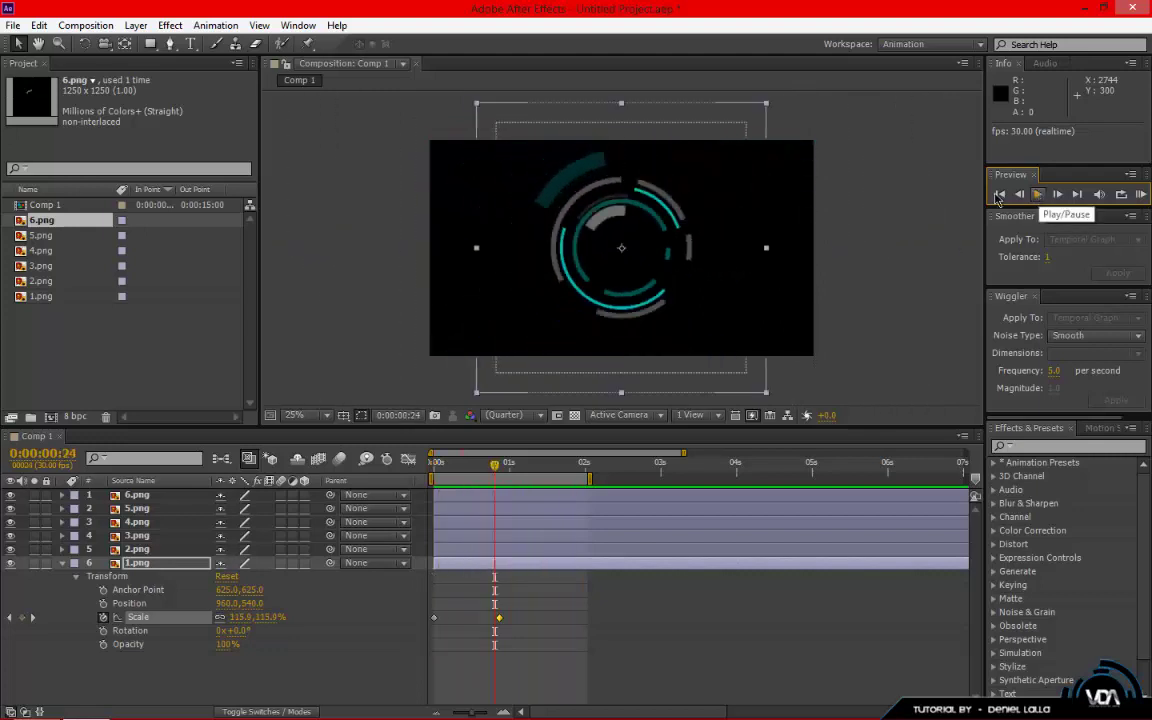
{"action": "left_click", "coordinate": [1001, 195]}
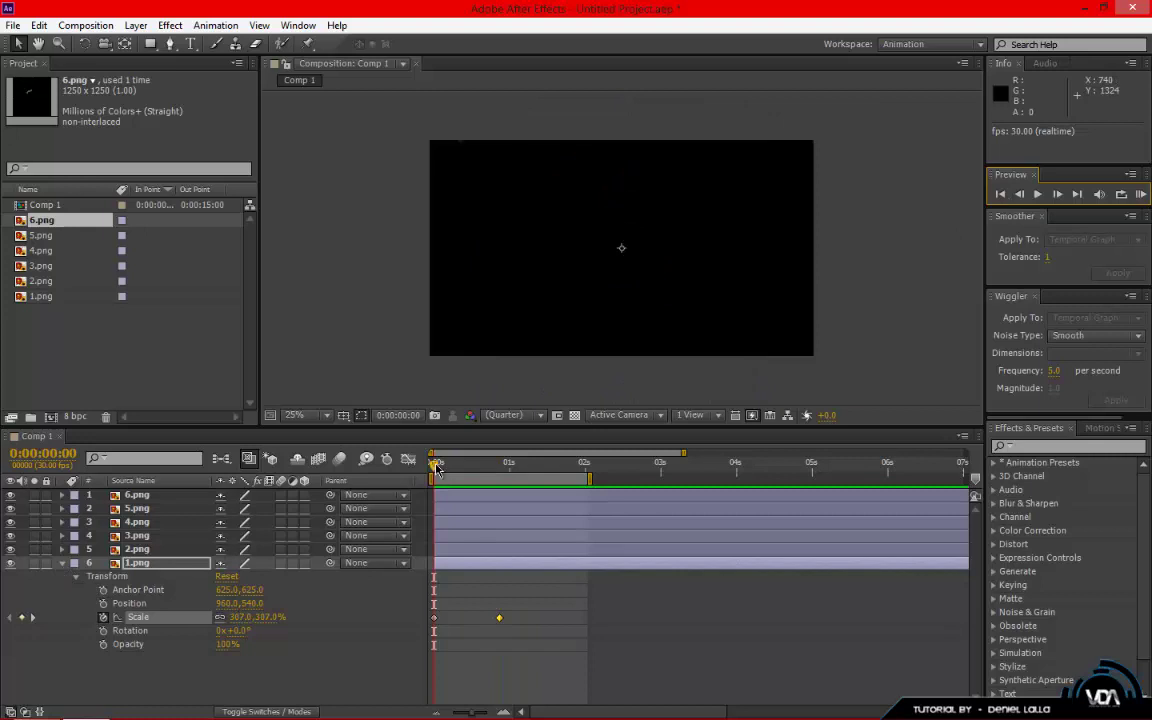
{"action": "left_click_drag", "start_coordinate": [437, 467], "coordinate": [505, 462]}
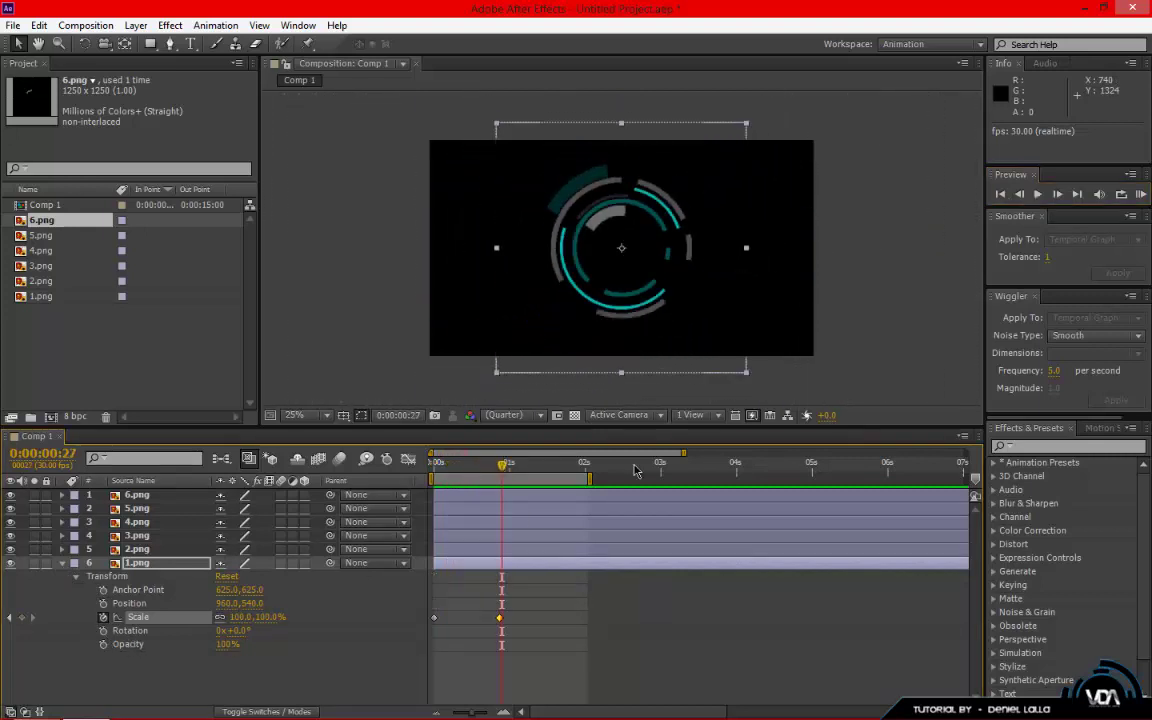
Set a 0° Rotation keyframe on 1.png at 0:00:00:00 and move the playhead to its second Scale keyframe.
{"action": "left_click_drag", "start_coordinate": [500, 476], "coordinate": [434, 466]}
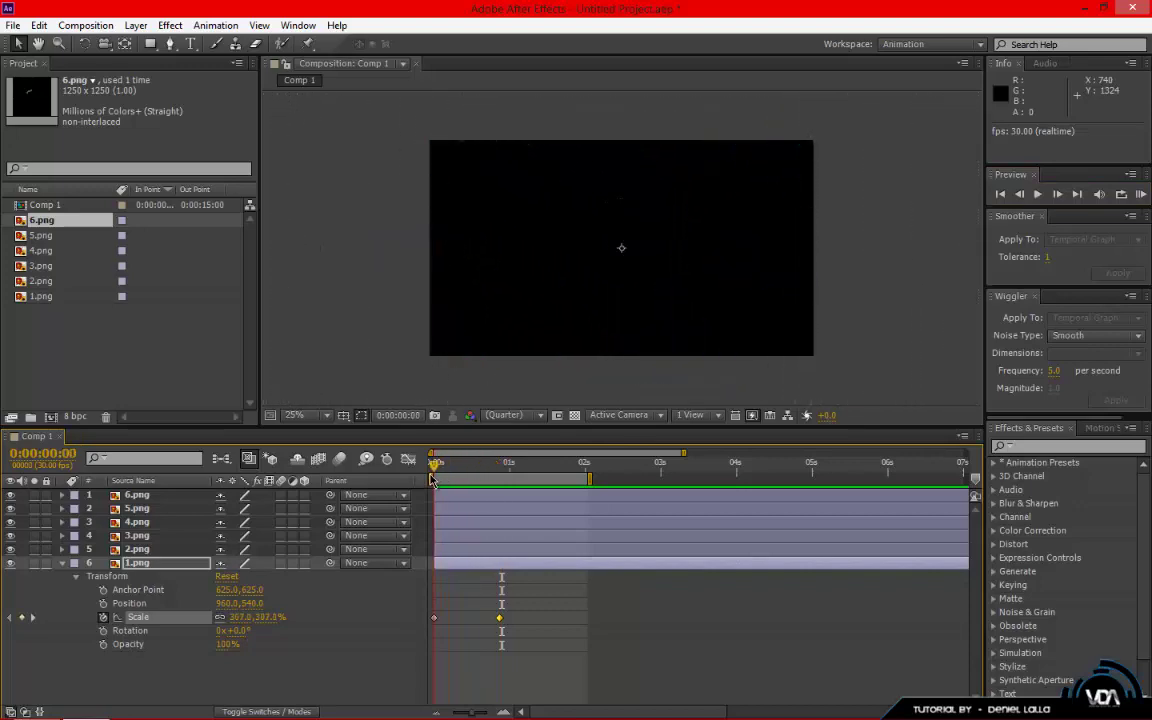
{"action": "left_click", "coordinate": [103, 631]}
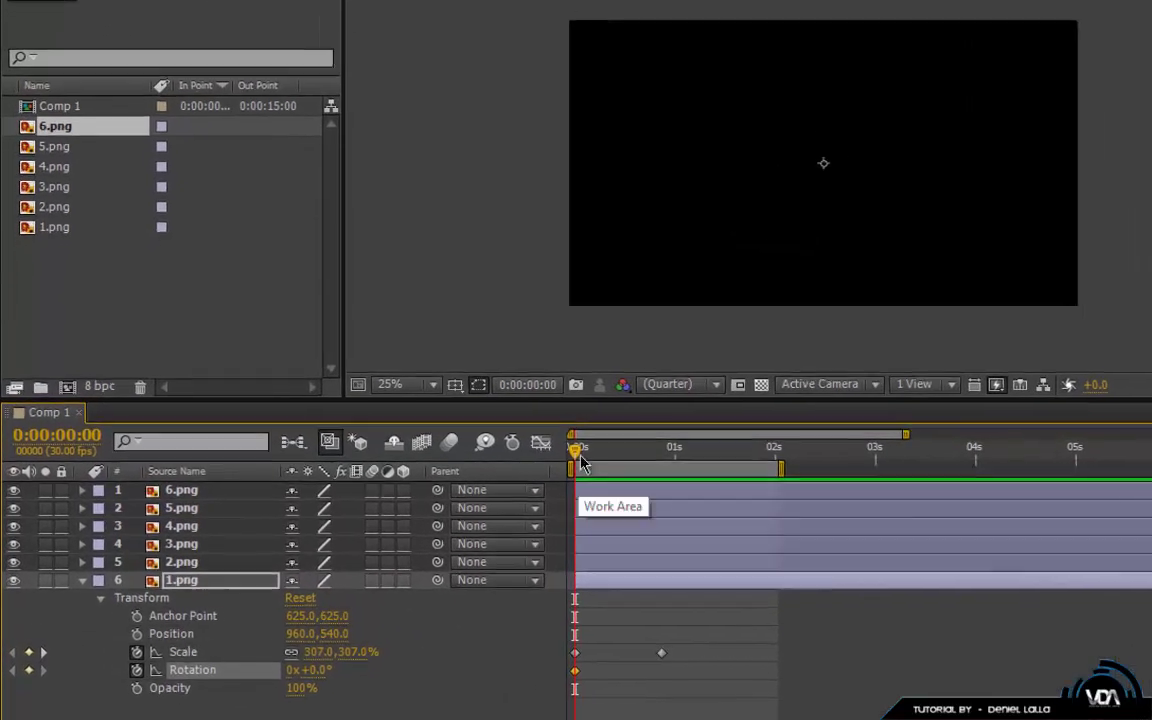
{"action": "left_click_drag", "start_coordinate": [433, 471], "coordinate": [449, 475]}
{"action": "left_click_drag", "start_coordinate": [607, 472], "coordinate": [673, 477]}
{"action": "mouse_move", "coordinate": [795, 469]}
{"action": "left_mouse_down"}
{"action": "mouse_move", "coordinate": [990, 470]}
{"action": "mouse_move", "coordinate": [792, 470]}
{"action": "left_mouse_up"}
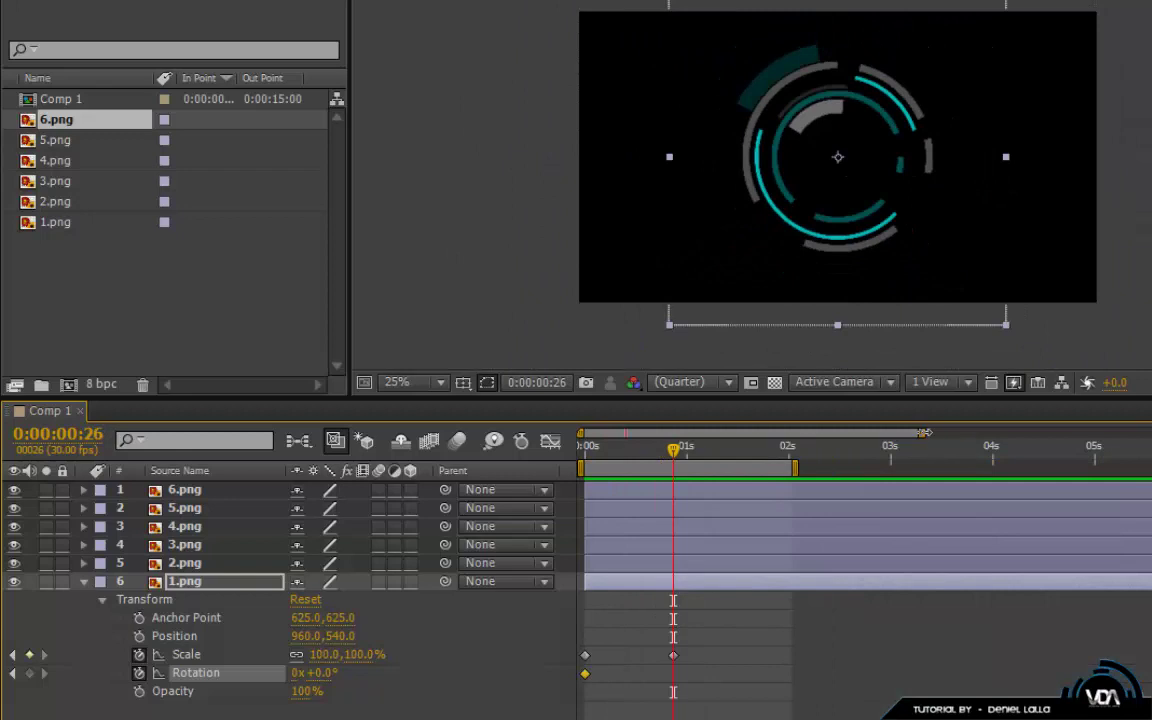
Show a longer stretch of the timeline and extend the work area to the 10-second mark.
{"action": "left_click_drag", "start_coordinate": [925, 432], "coordinate": [1130, 428]}
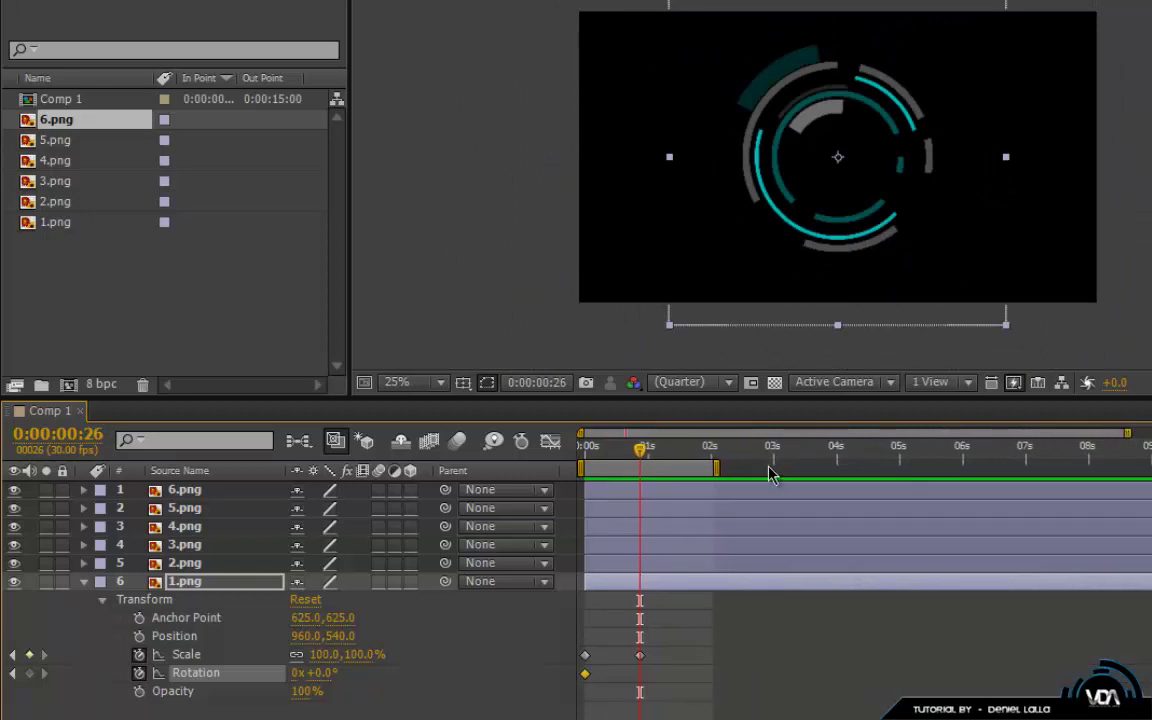
{"action": "left_click_drag", "start_coordinate": [716, 468], "coordinate": [1040, 468]}
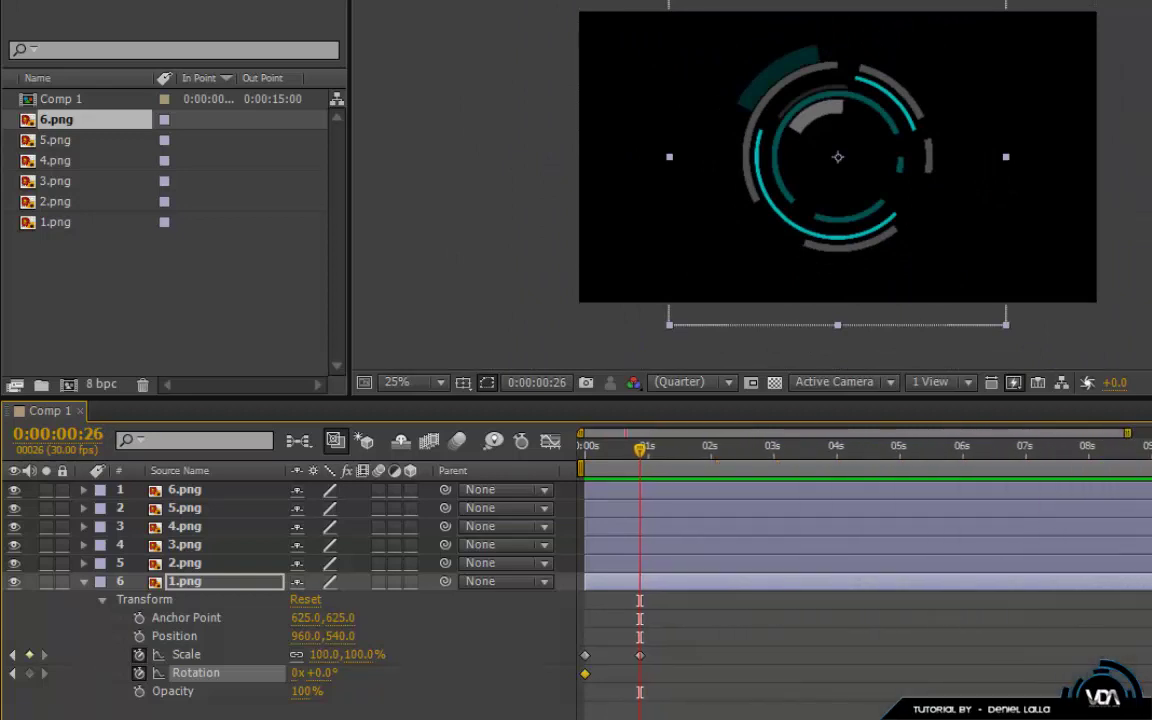
{"action": "left_click_drag", "start_coordinate": [1127, 432], "coordinate": [1137, 432]}
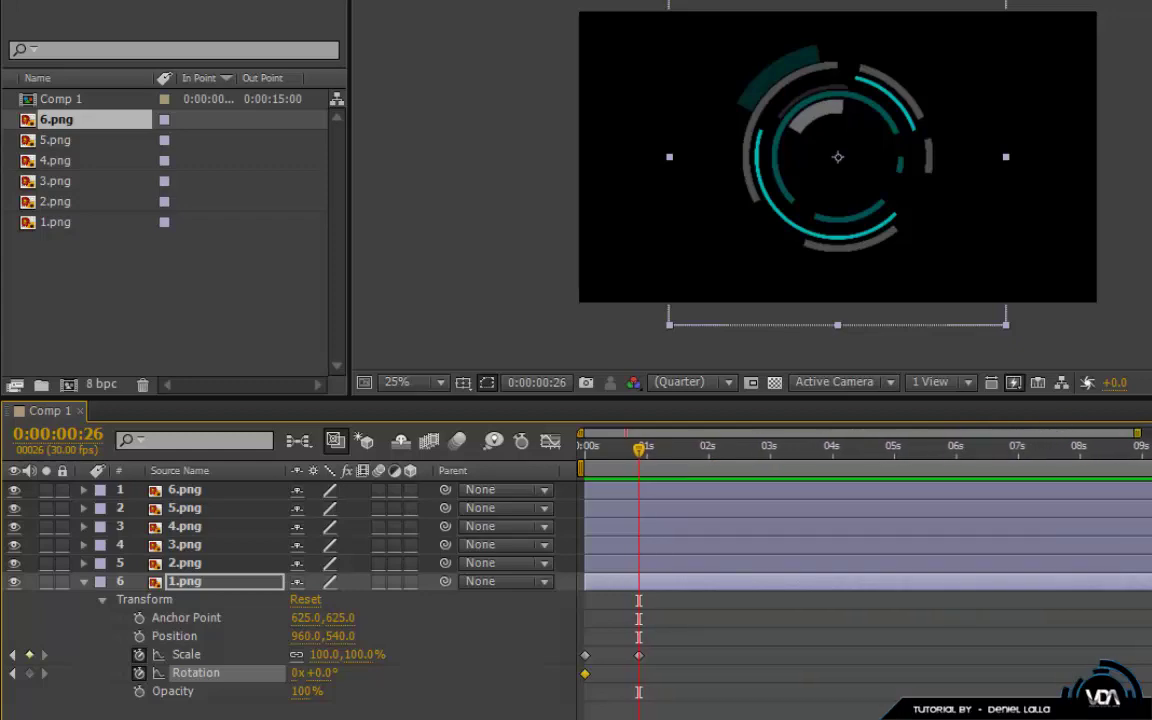
Add a second Rotation keyframe of 140° to 1.png at 0:00:03:02.
{"action": "key", "text": "Page_Down"}
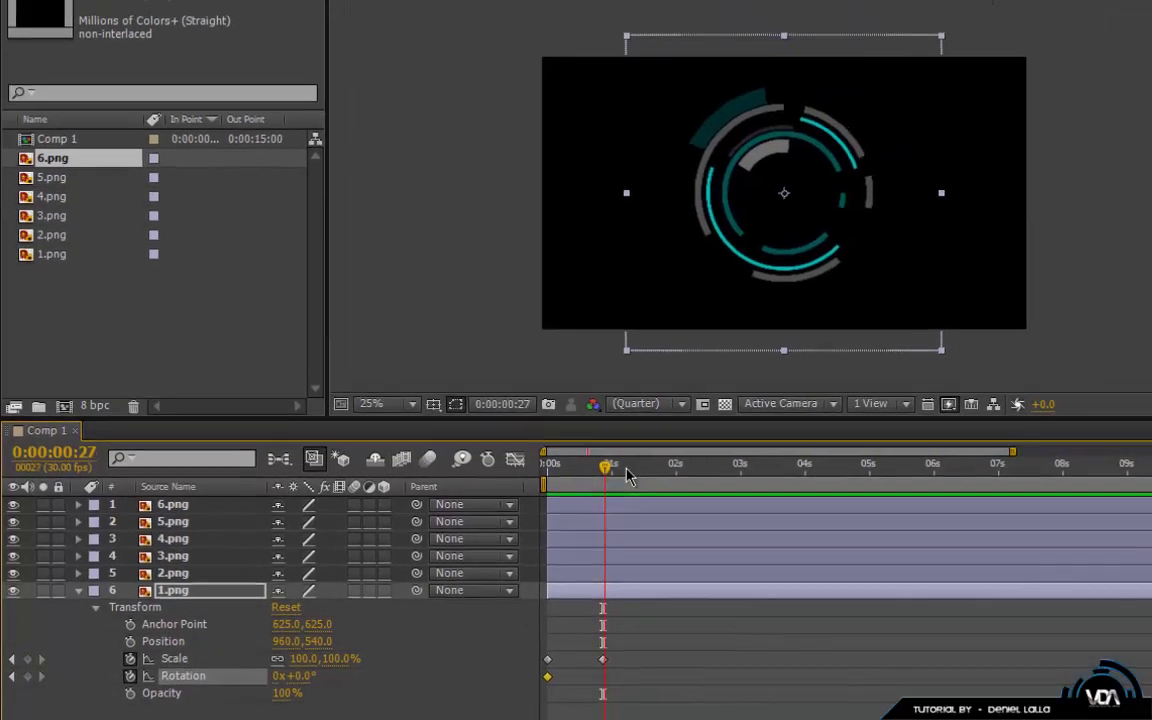
{"action": "key", "text": "space"}
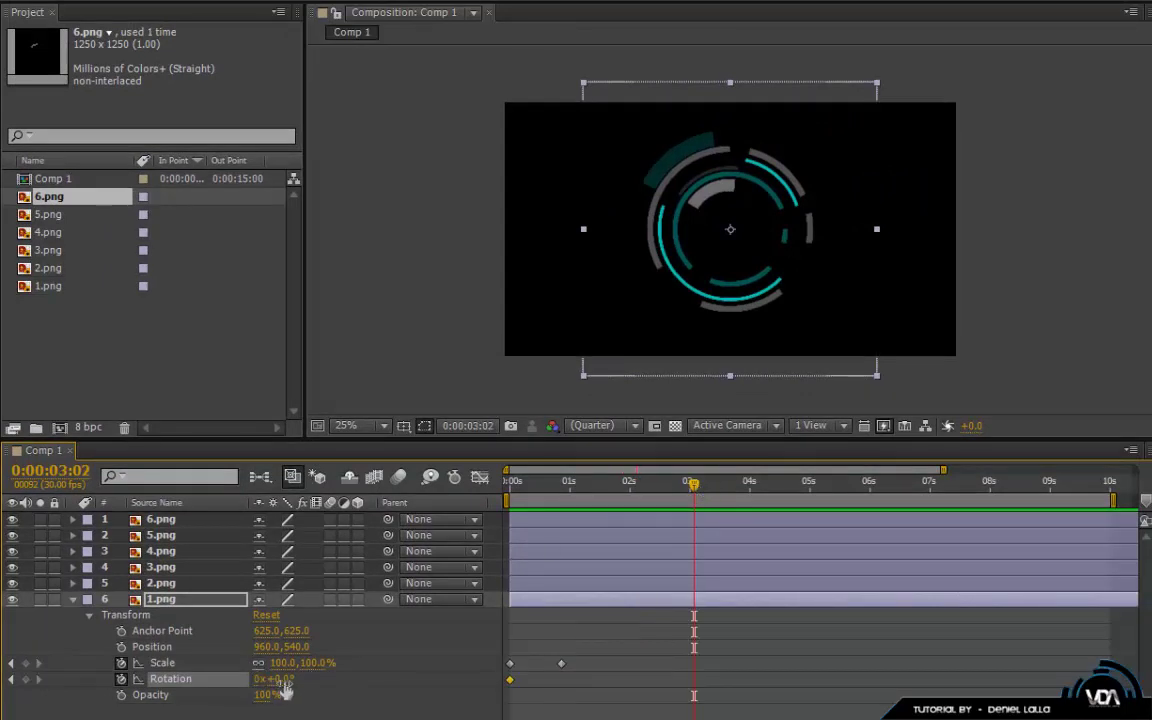
{"action": "left_click", "coordinate": [280, 680]}
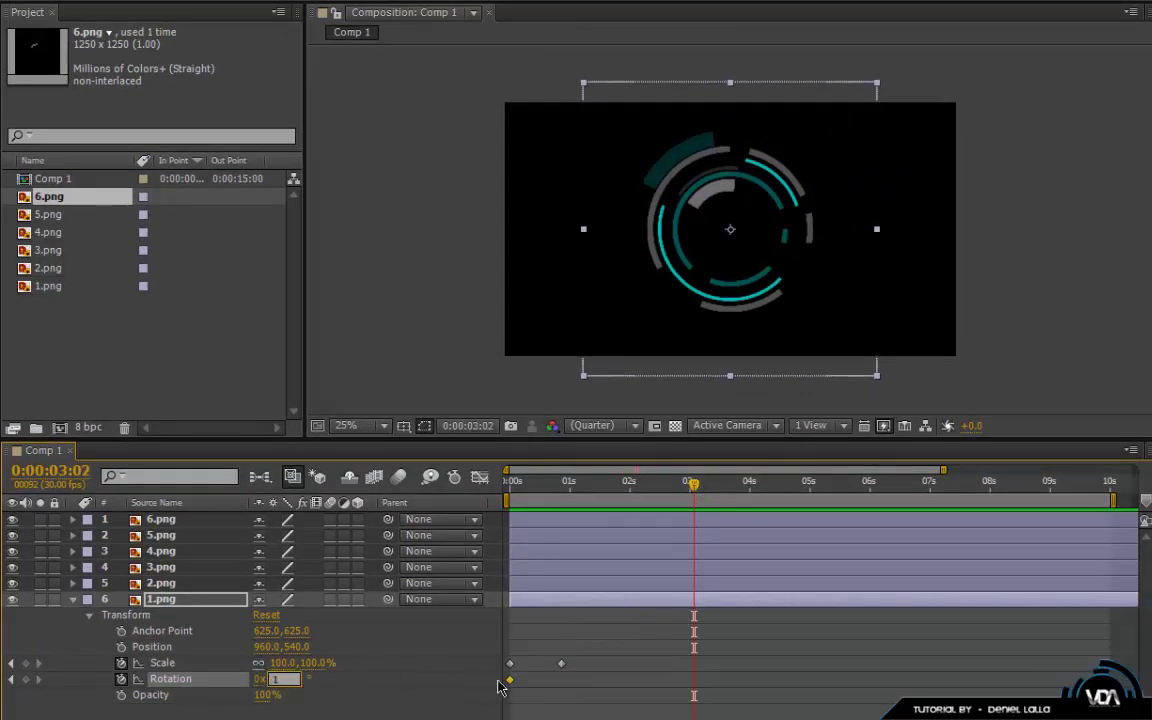
{"action": "key", "text": "Return"}
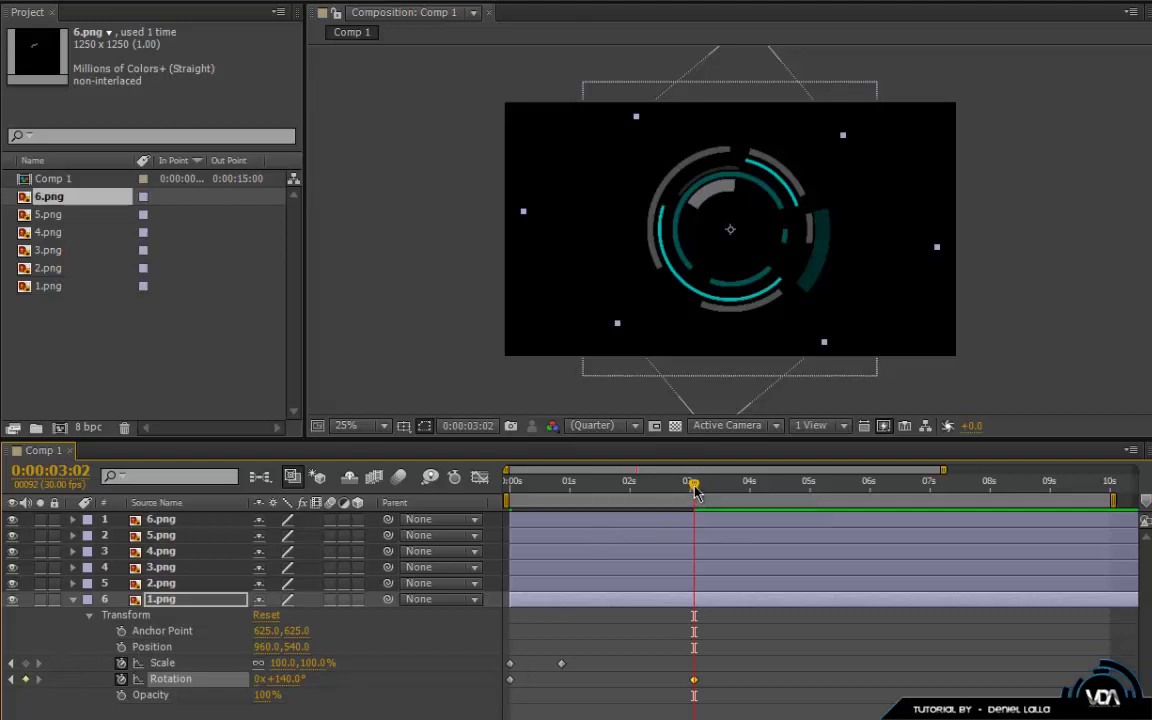
Shorten the work area to end just after 1.png's 140° Rotation keyframe and preview the spin from the start.
{"action": "left_click_drag", "start_coordinate": [694, 490], "coordinate": [1111, 485]}
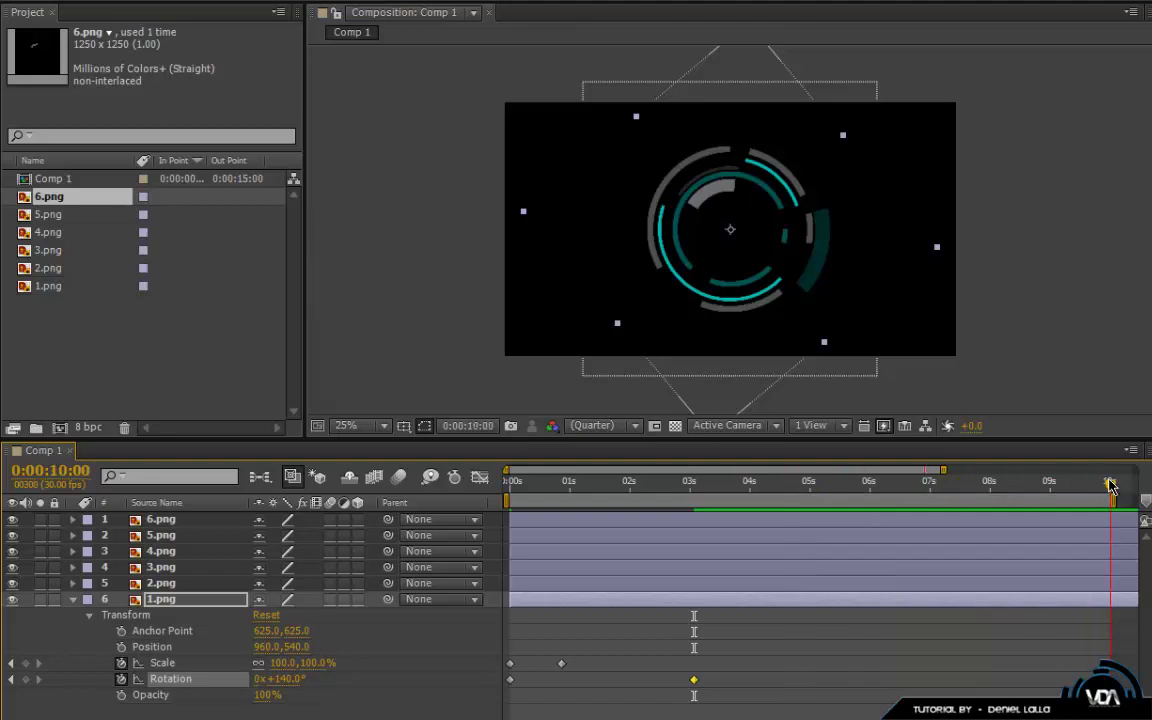
{"action": "left_click_drag", "start_coordinate": [1110, 486], "coordinate": [950, 502]}
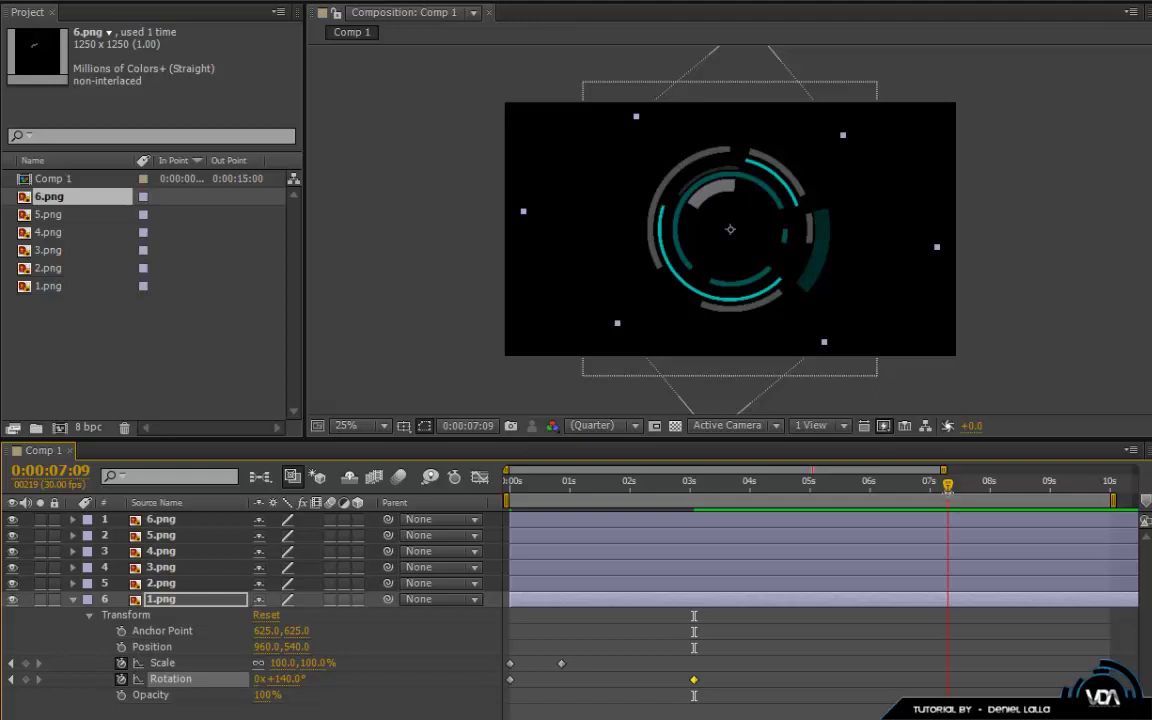
{"action": "mouse_move", "coordinate": [1113, 500]}
{"action": "left_mouse_down"}
{"action": "mouse_move", "coordinate": [701, 500]}
{"action": "mouse_move", "coordinate": [716, 500]}
{"action": "left_mouse_up"}
{"action": "left_click_drag", "start_coordinate": [949, 485], "coordinate": [510, 485]}
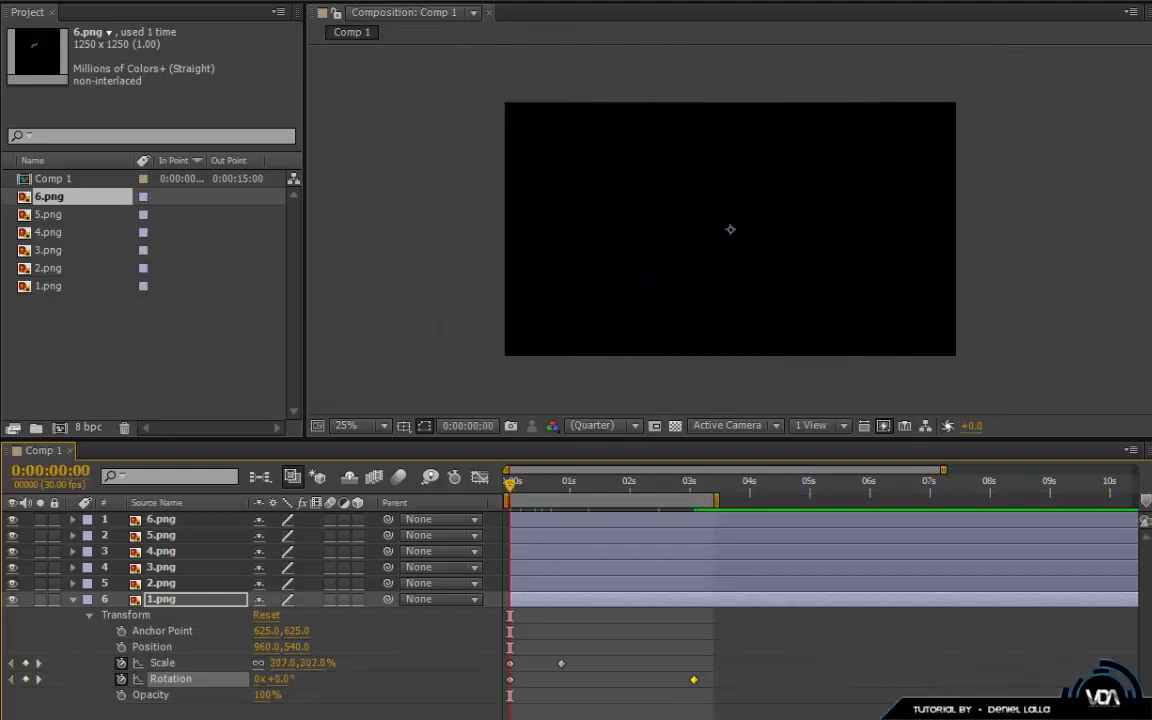
{"action": "key", "text": "space"}
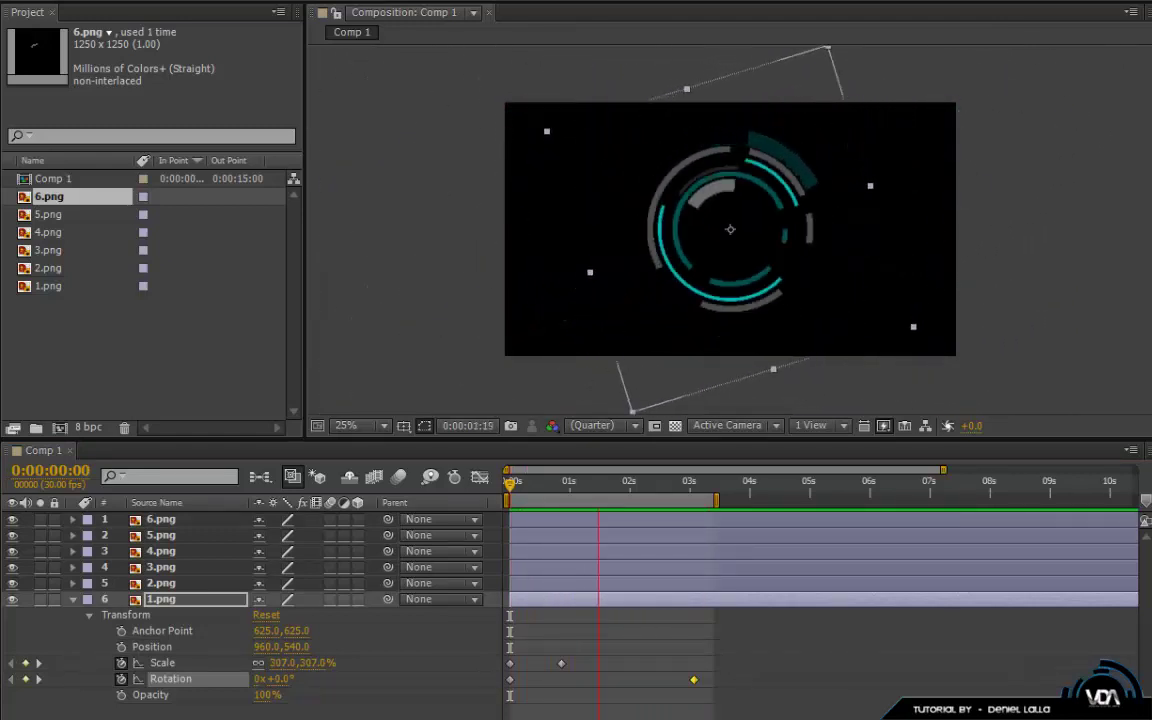
{"action": "left_click", "coordinate": [770, 596]}
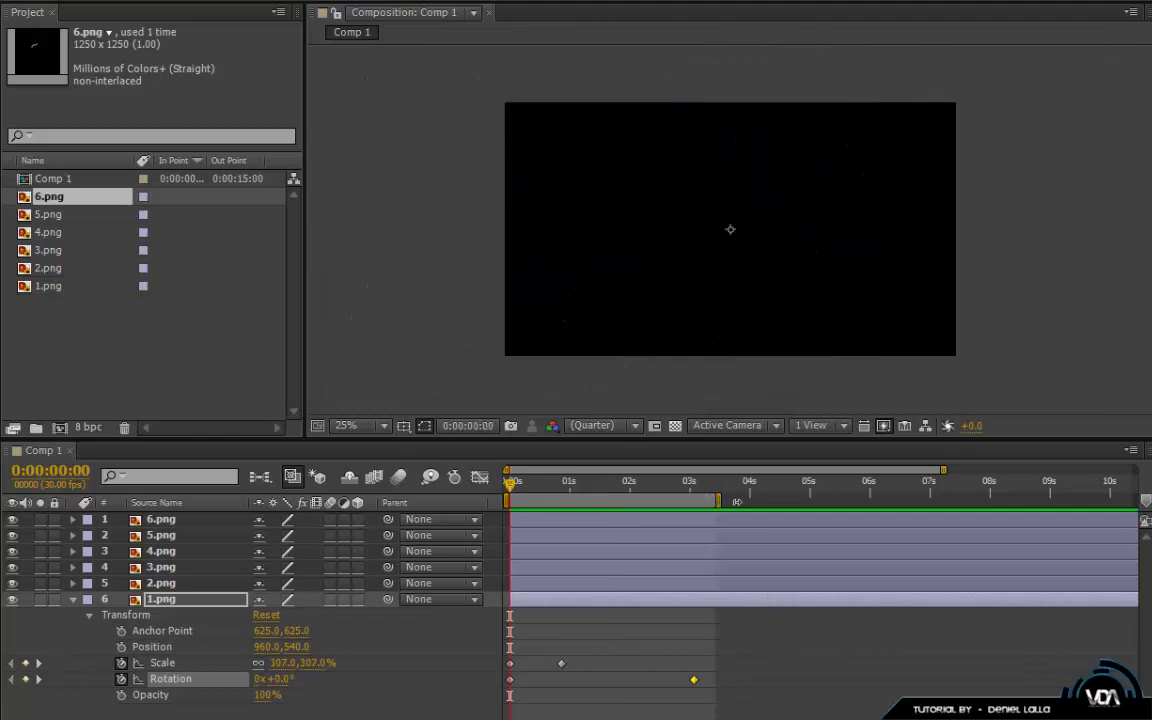
Extend the work area back to 10 seconds and add a 0° Rotation keyframe to 1.png at 0:00:05:09.
{"action": "left_click_drag", "start_coordinate": [736, 501], "coordinate": [1115, 500]}
{"action": "left_click_drag", "start_coordinate": [511, 484], "coordinate": [754, 505]}
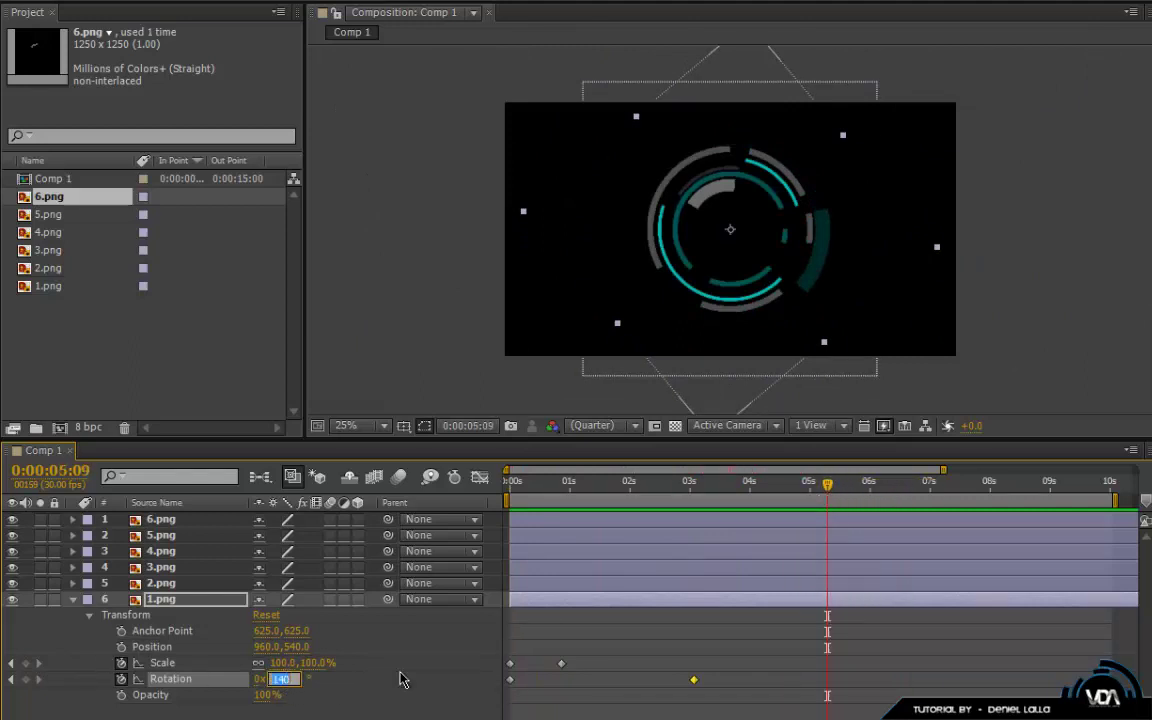
{"action": "key", "text": "Return"}
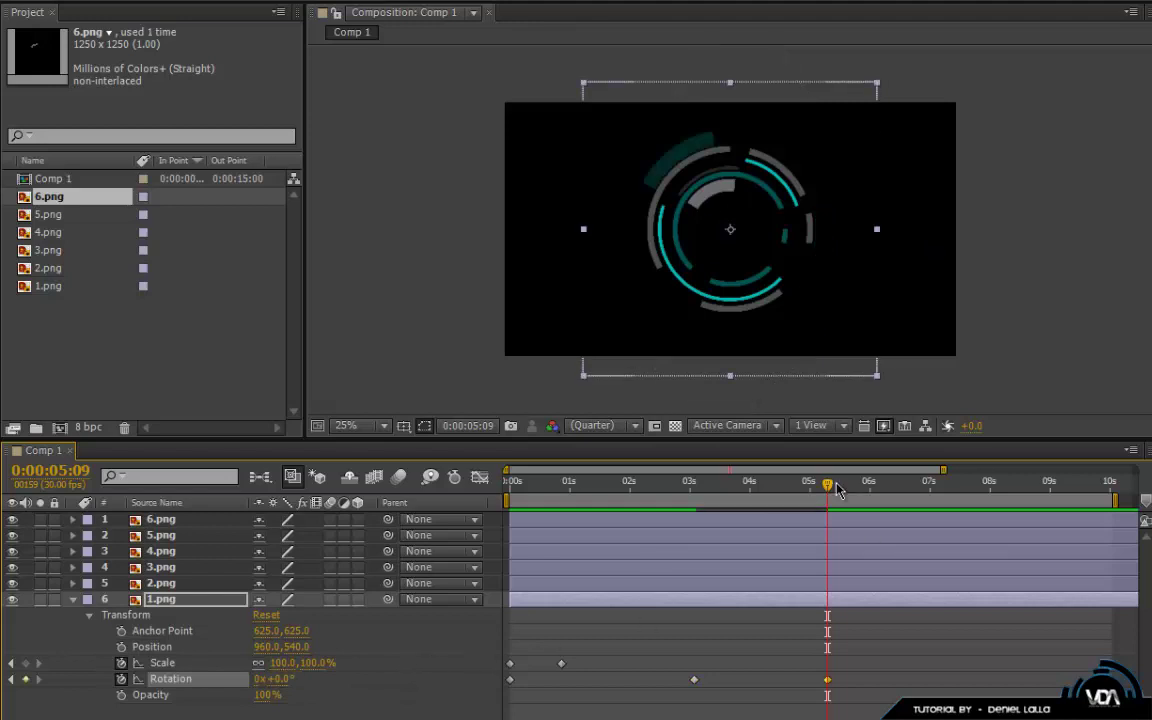
Shift 1.png's third Rotation keyframe slightly earlier and add a -150° Rotation keyframe at 0:00:06:20.
{"action": "left_click_drag", "start_coordinate": [828, 493], "coordinate": [511, 541]}
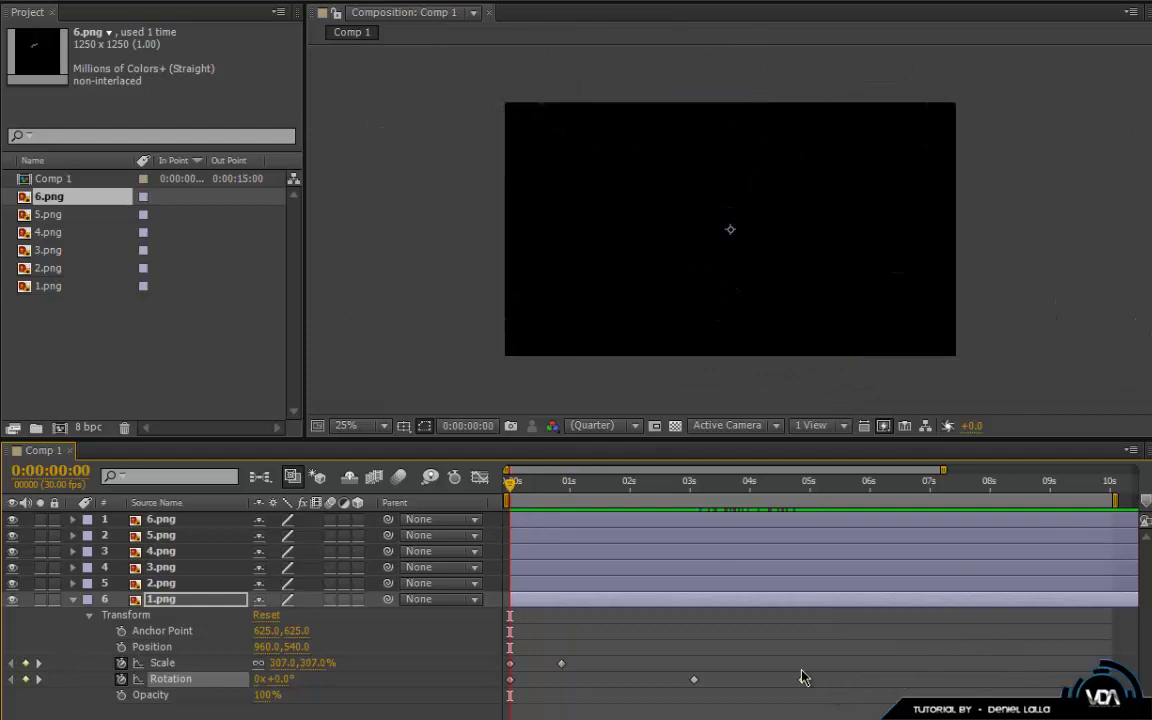
{"action": "left_click_drag", "start_coordinate": [530, 490], "coordinate": [910, 514]}
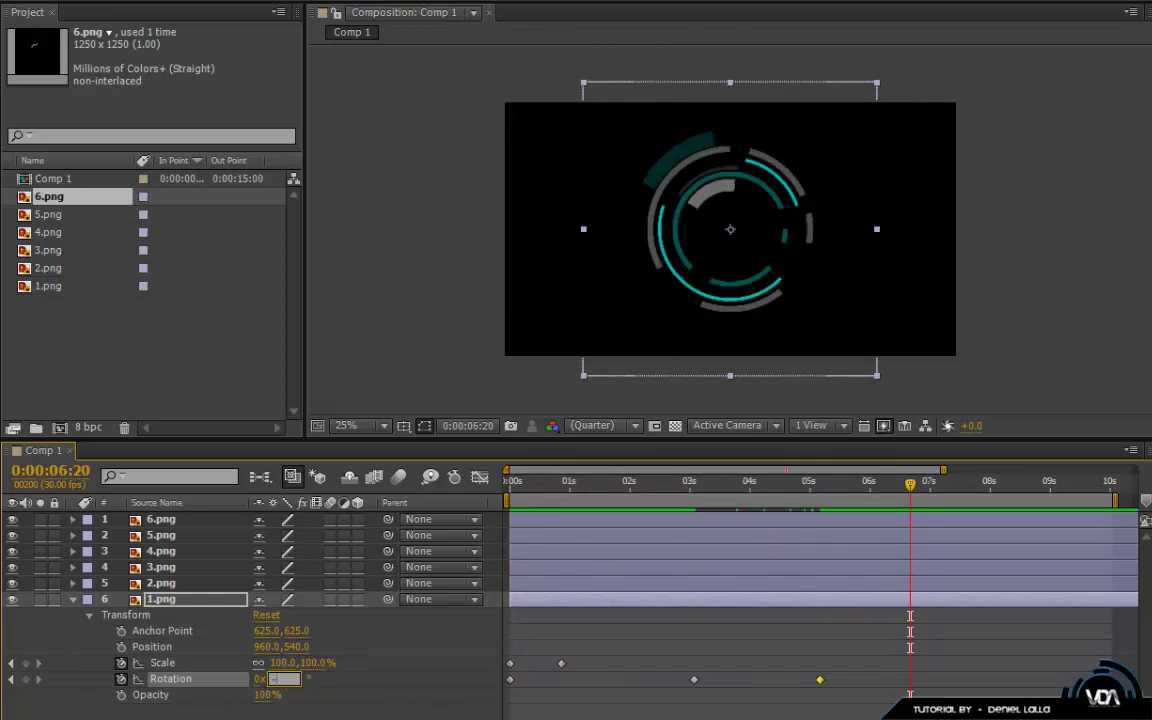
{"action": "key", "text": "Return"}
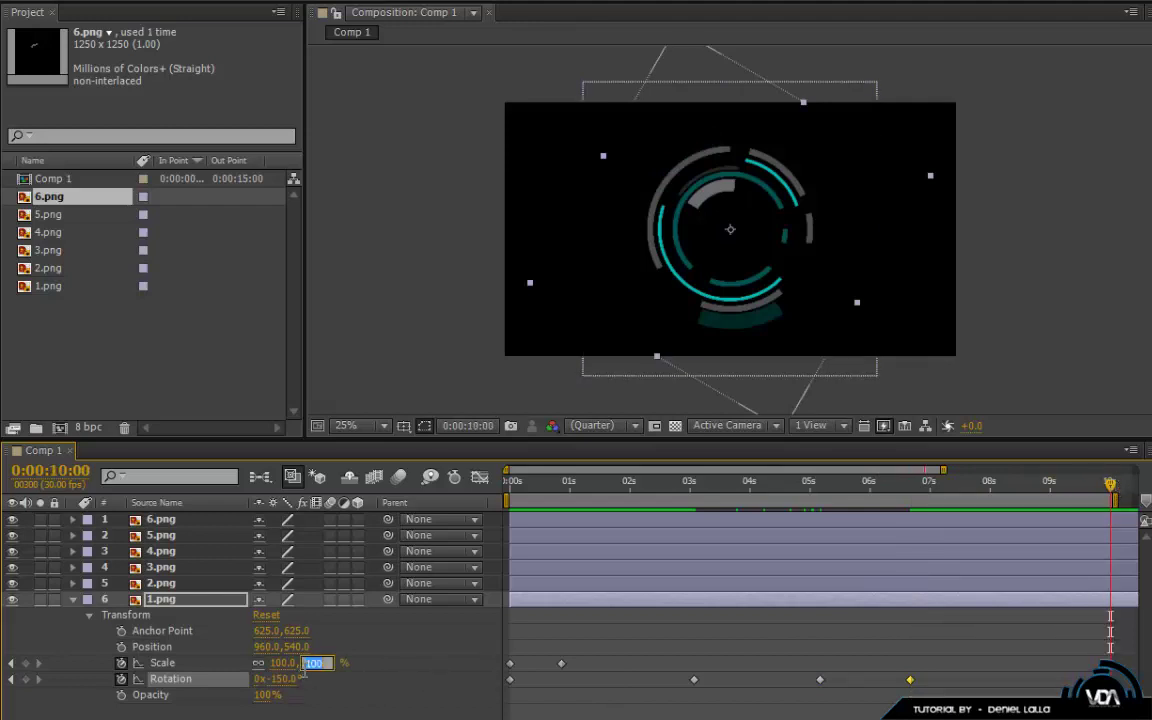
Try a 0% Scale keyframe on 1.png at 0:00:10:00 and scrub back through the shrinking animation.
{"action": "type", "text": "0"}
{"action": "key", "text": "Return"}
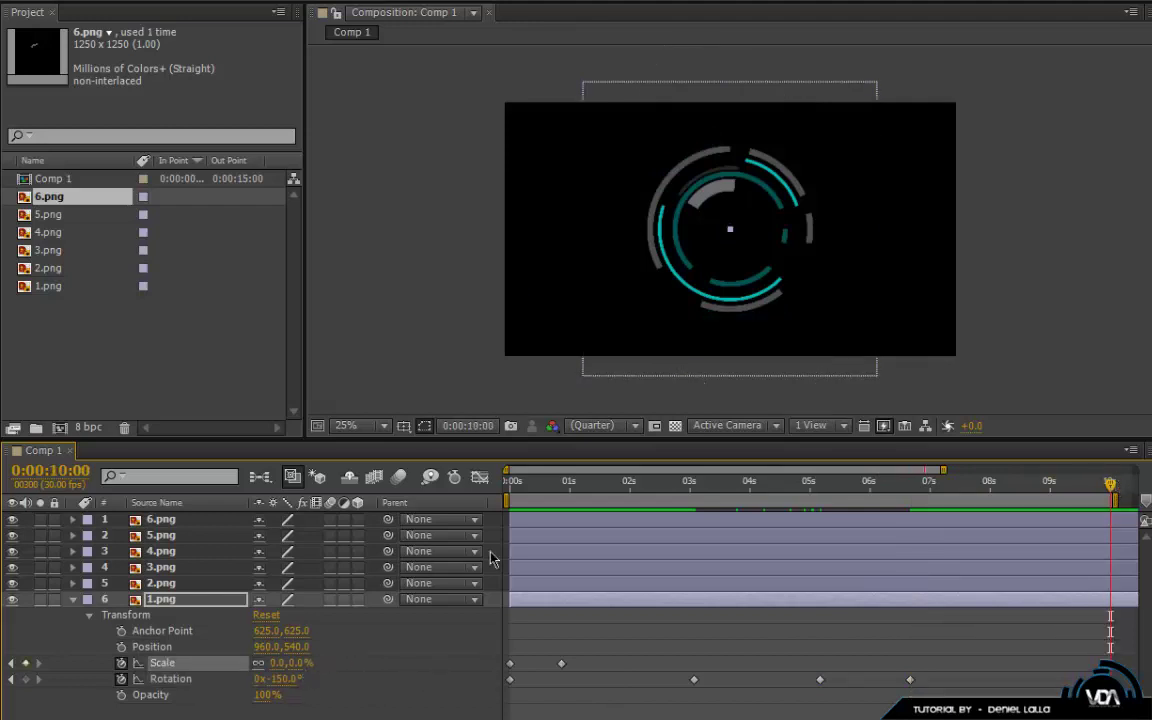
{"action": "left_click_drag", "start_coordinate": [1108, 485], "coordinate": [663, 500]}
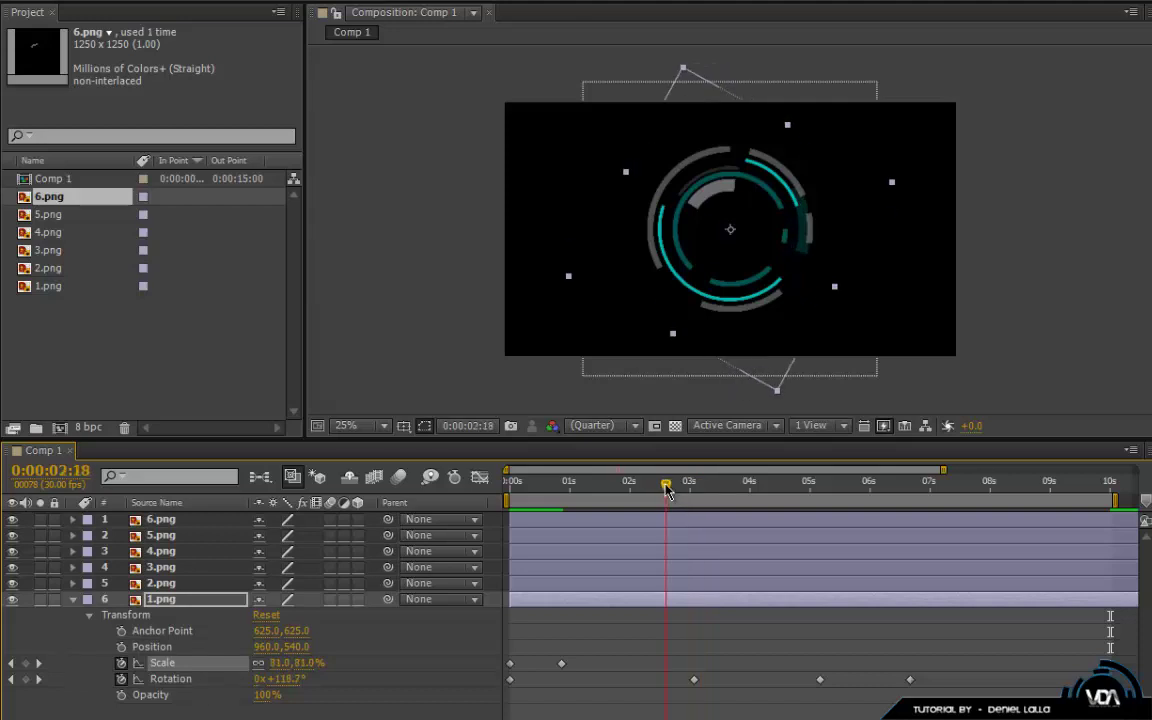
Add a 0° Rotation keyframe to 1.png at 0:00:10:00 and return the playhead to the start.
{"action": "left_click", "coordinate": [170, 679]}
{"action": "key", "text": "End"}
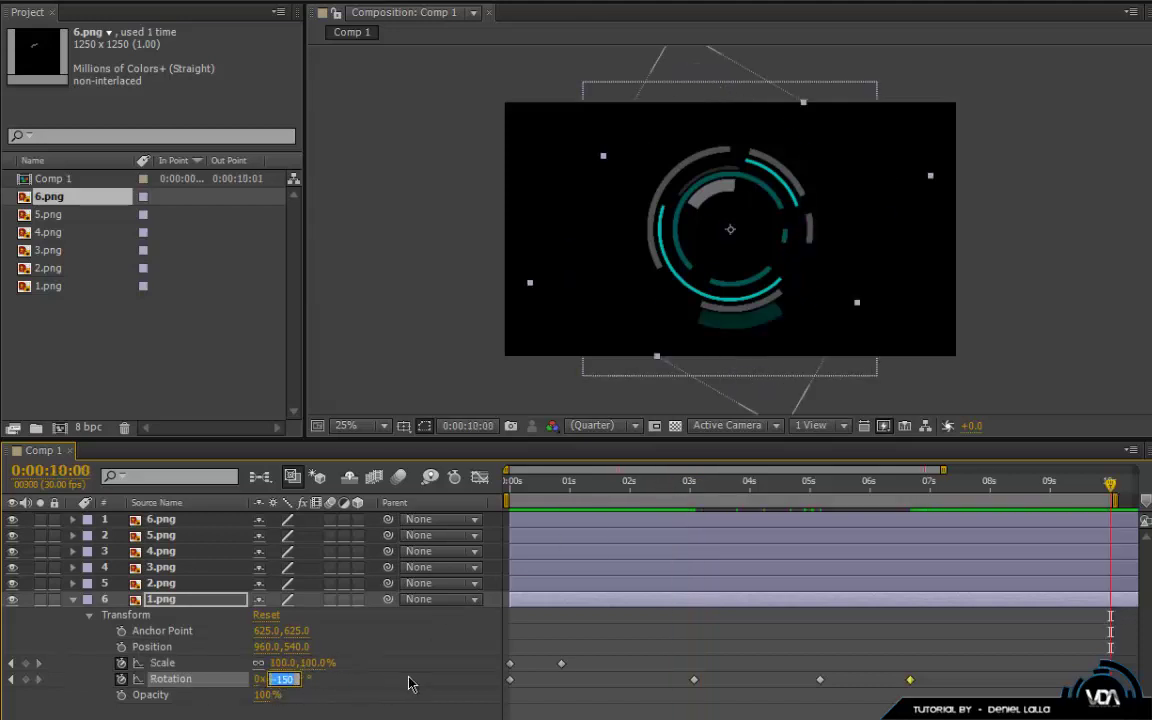
{"action": "key", "text": "Return"}
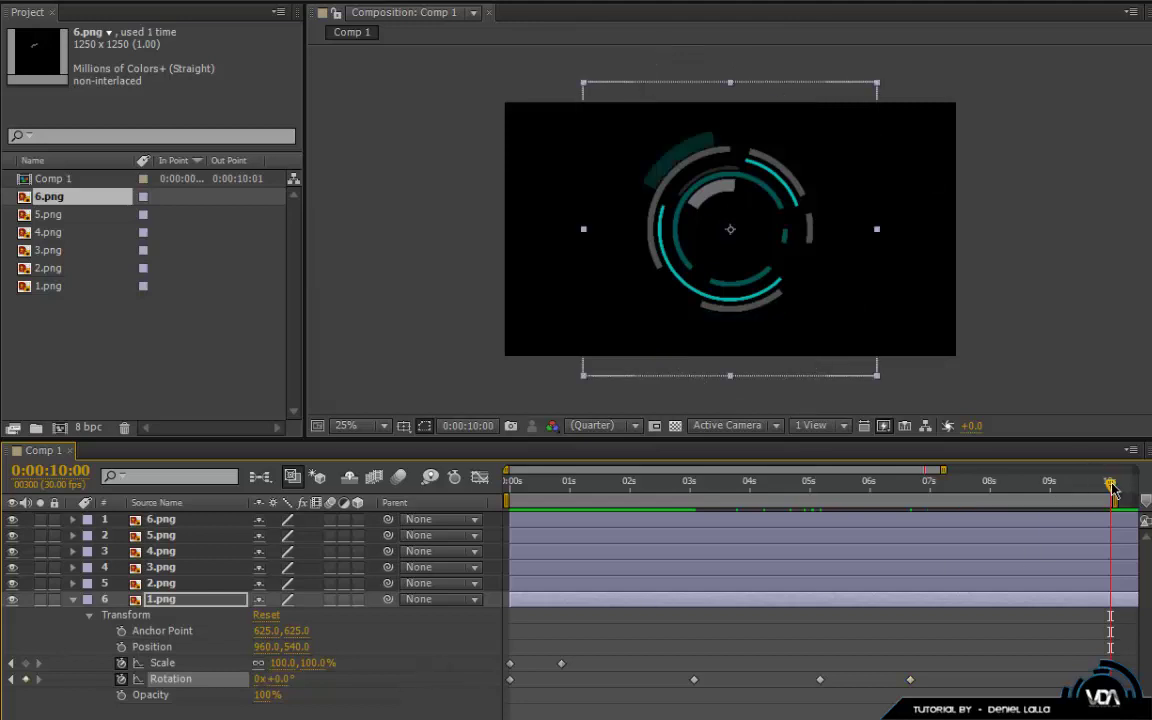
{"action": "left_click_drag", "start_coordinate": [1112, 488], "coordinate": [404, 515]}
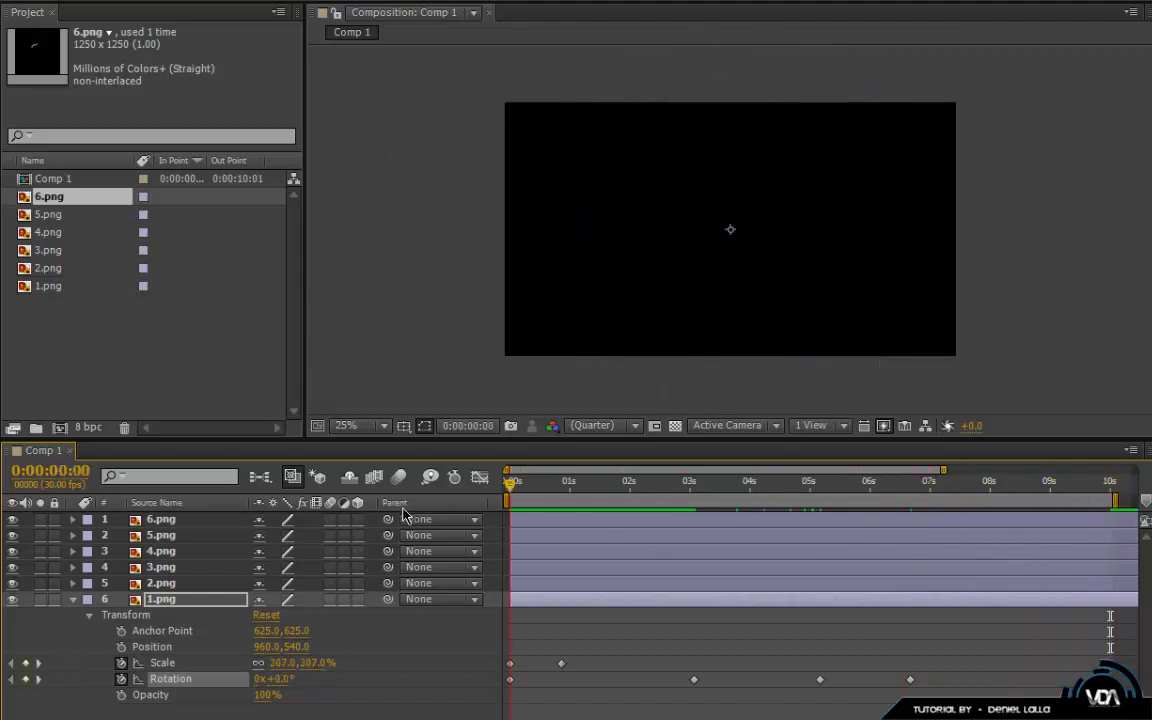
Add a series of Rotation keyframes to 2.png across the 10 seconds, including -120° shortly before the 8-second mark.
{"action": "left_click", "coordinate": [73, 599]}
{"action": "left_click", "coordinate": [73, 583]}
{"action": "left_click", "coordinate": [588, 492]}
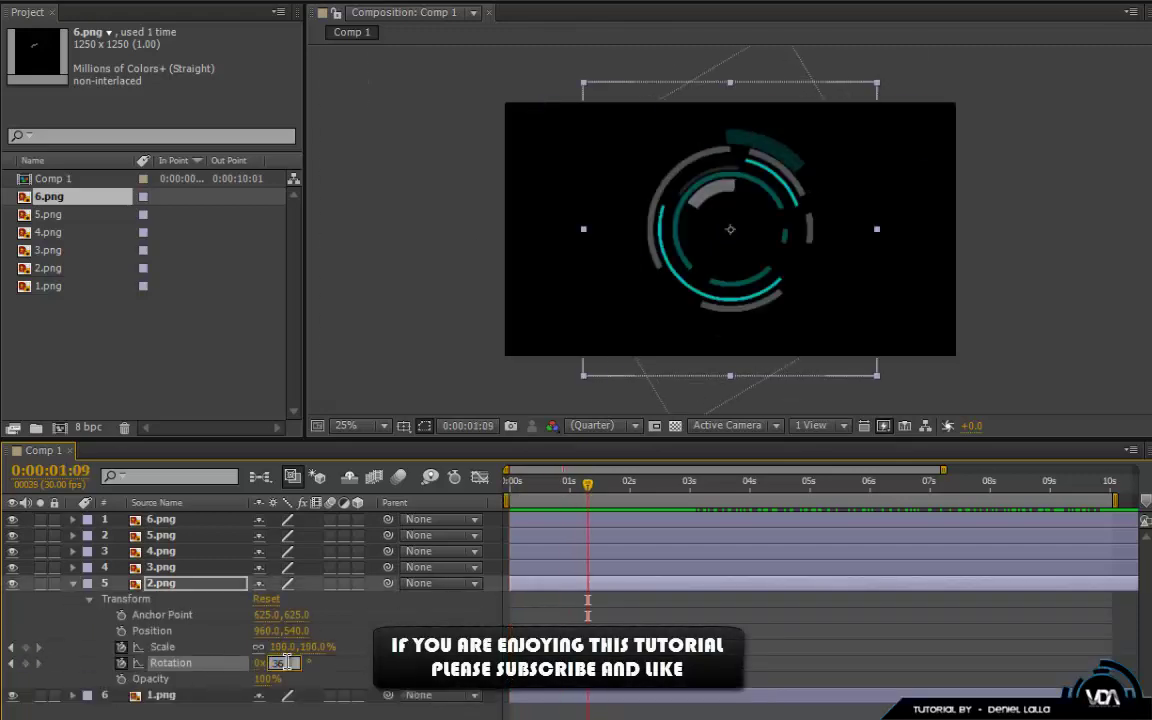
{"action": "key", "text": "Return"}
{"action": "mouse_move", "coordinate": [588, 485]}
{"action": "left_mouse_down"}
{"action": "mouse_move", "coordinate": [532, 485]}
{"action": "mouse_move", "coordinate": [612, 485]}
{"action": "mouse_move", "coordinate": [594, 487]}
{"action": "left_mouse_up"}
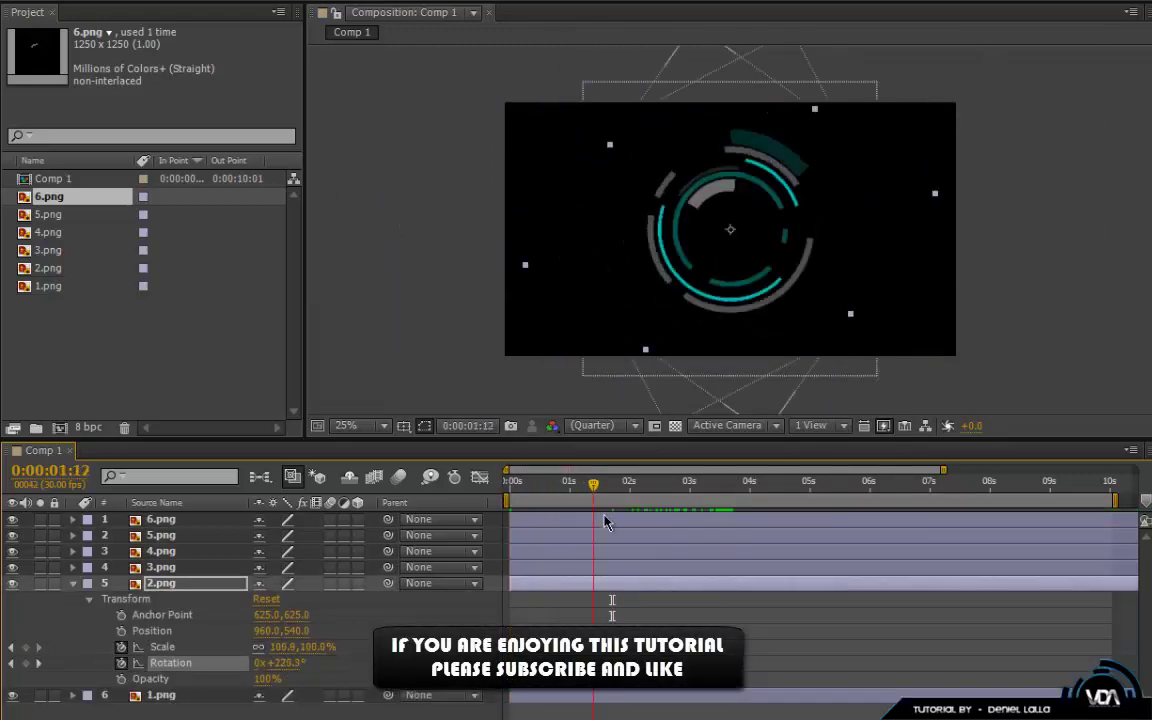
{"action": "left_click", "coordinate": [279, 663]}
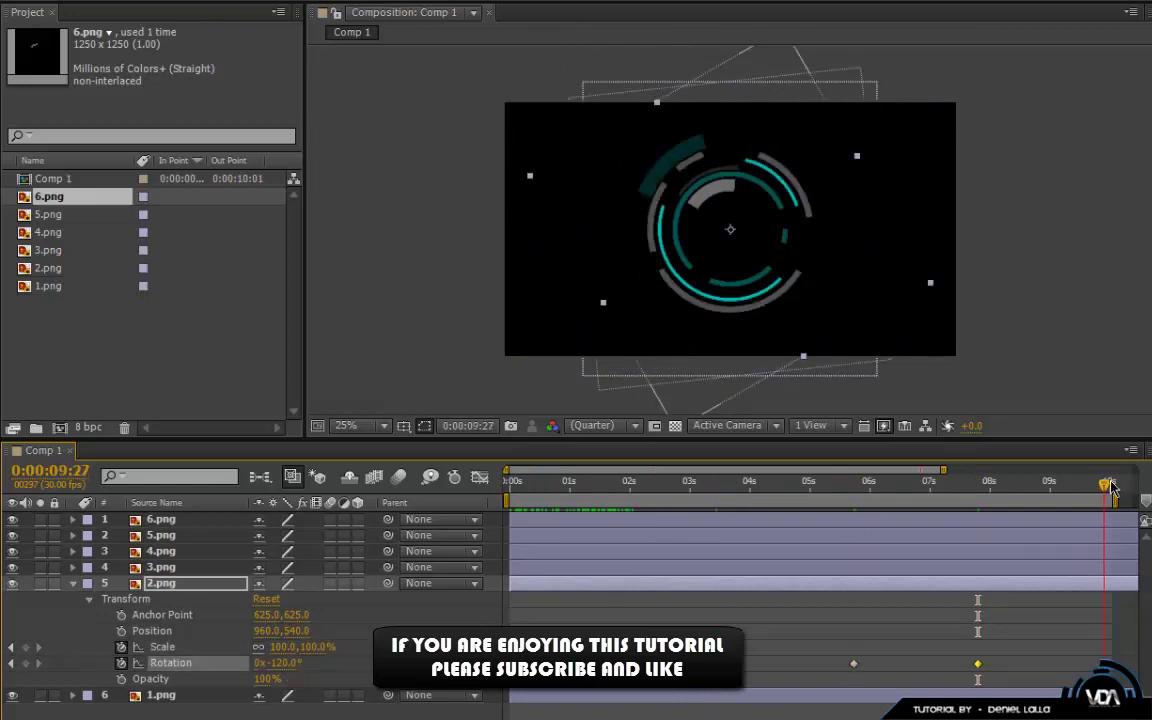
{"action": "left_click", "coordinate": [279, 663]}
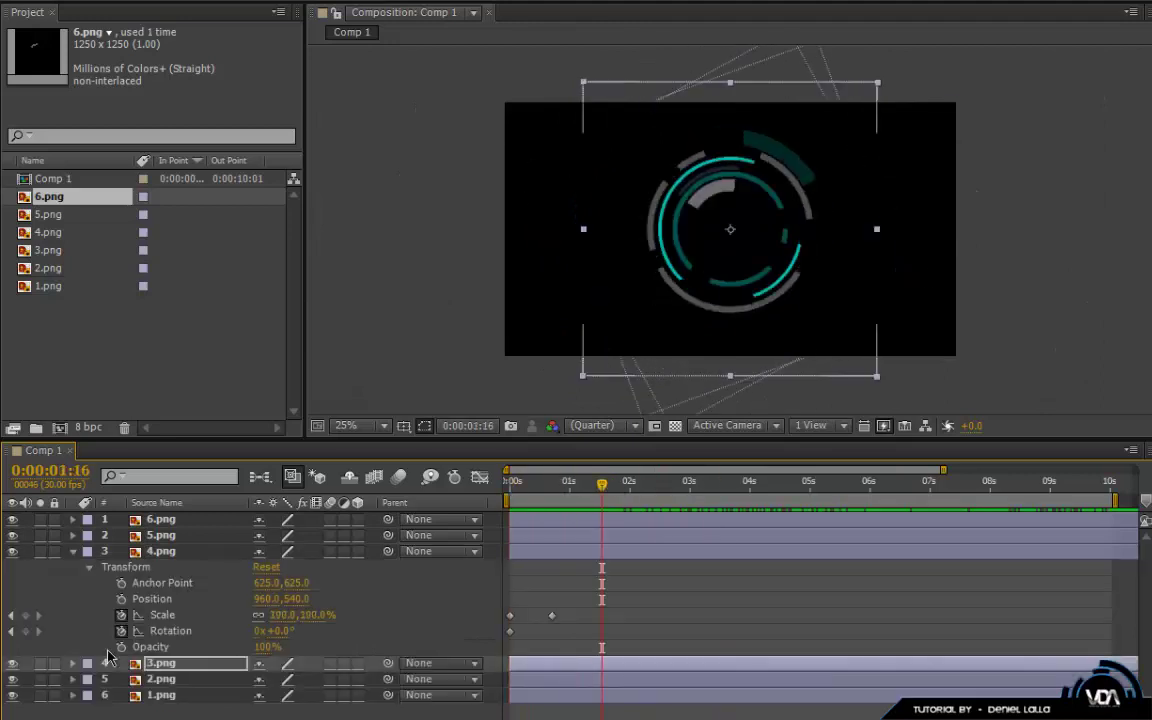
Keyframe the Rotation of the remaining layers up to 6.png, ending 6.png at 0° at 0:00:10:00, and collapse its properties.
{"action": "left_click", "coordinate": [121, 631]}
{"action": "left_click_drag", "start_coordinate": [275, 631], "coordinate": [292, 631]}
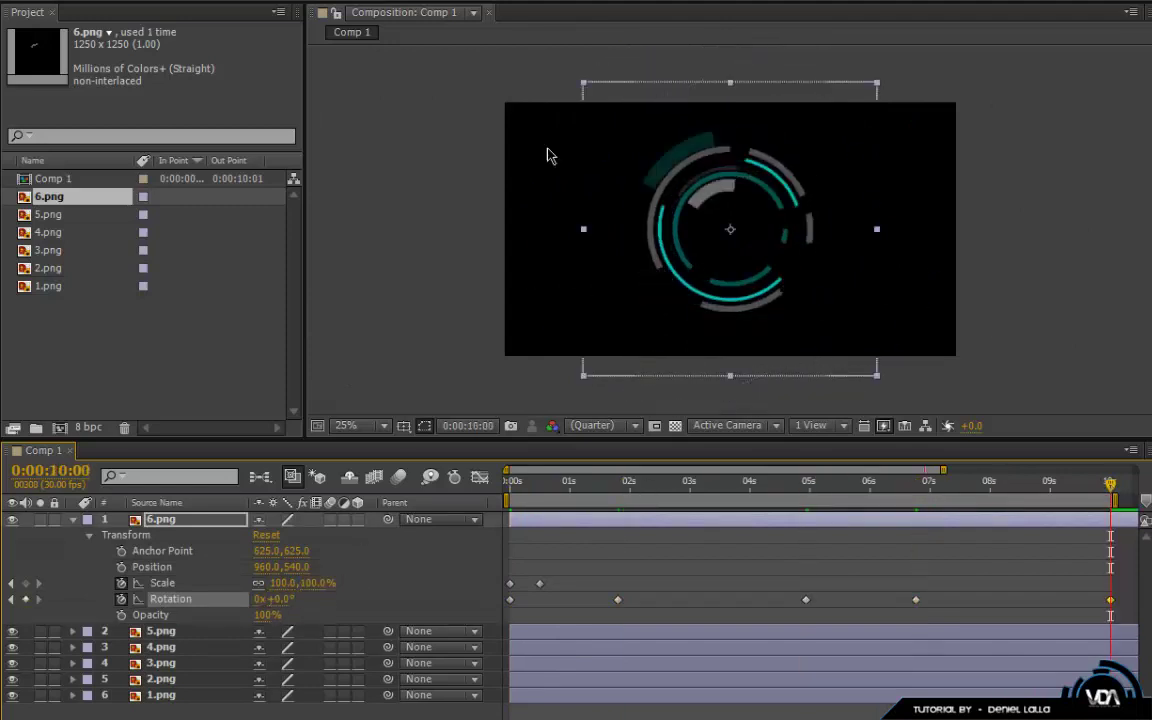
{"action": "key", "text": "u"}
Preview the combined animation of all six rings from the start of the composition.
{"action": "key", "text": "Home"}
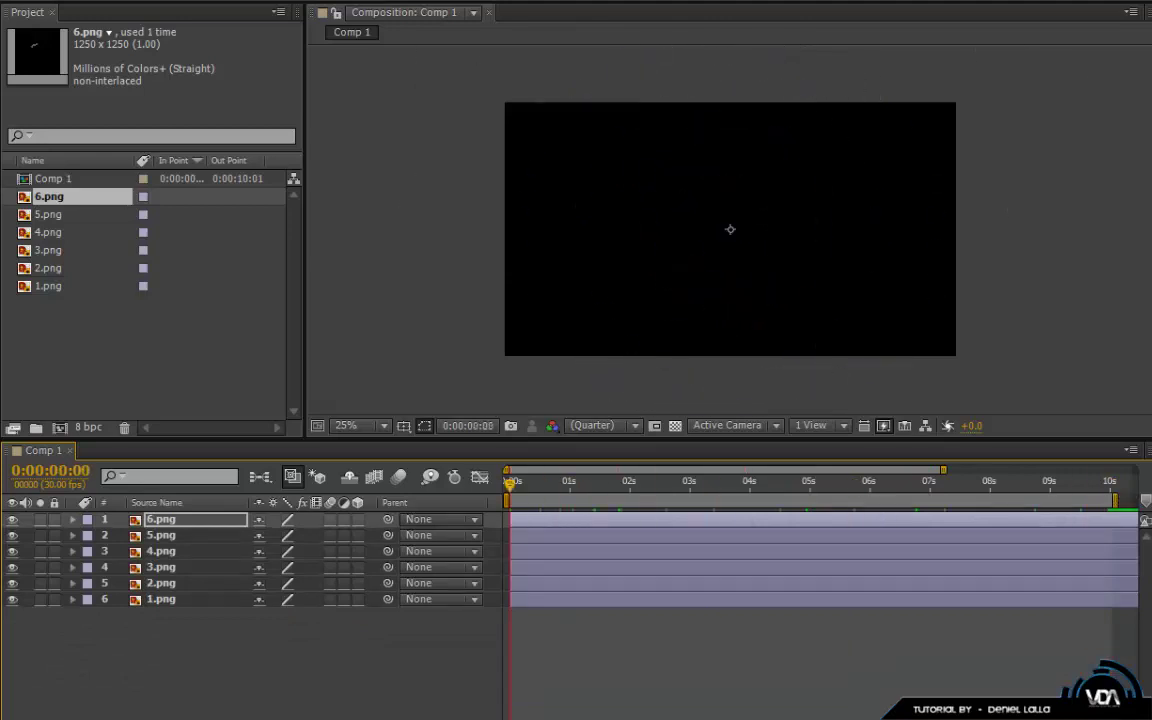
{"action": "key", "text": "space"}
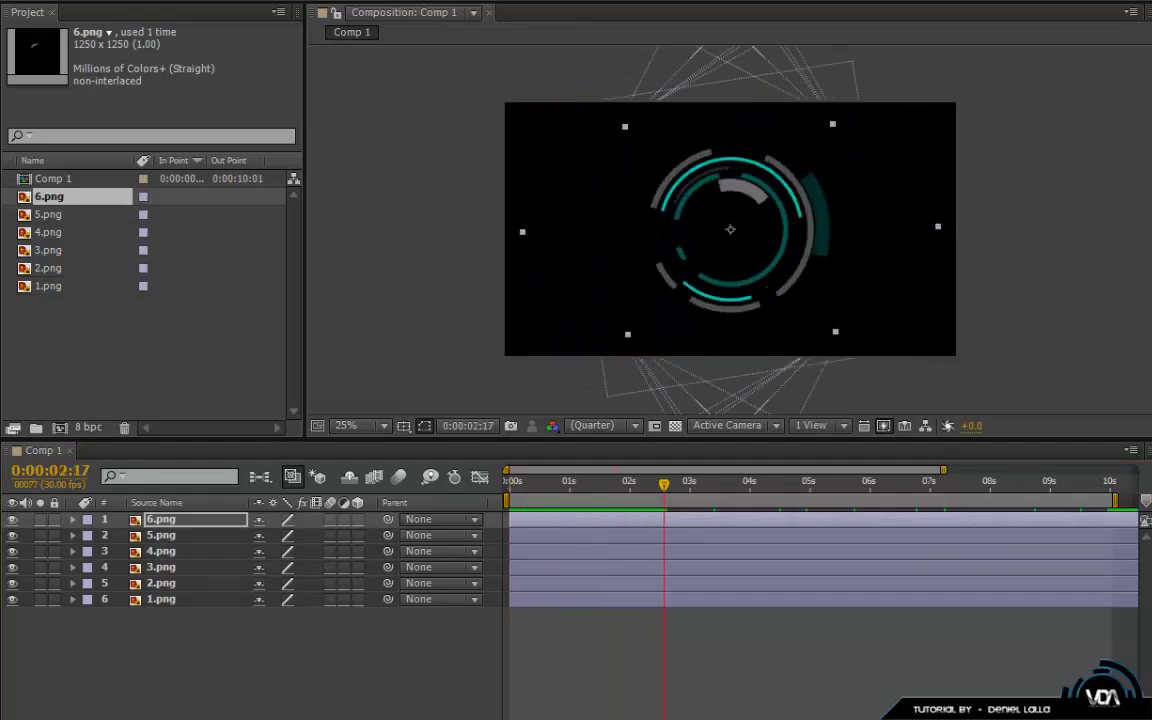
{"action": "key", "text": "space"}
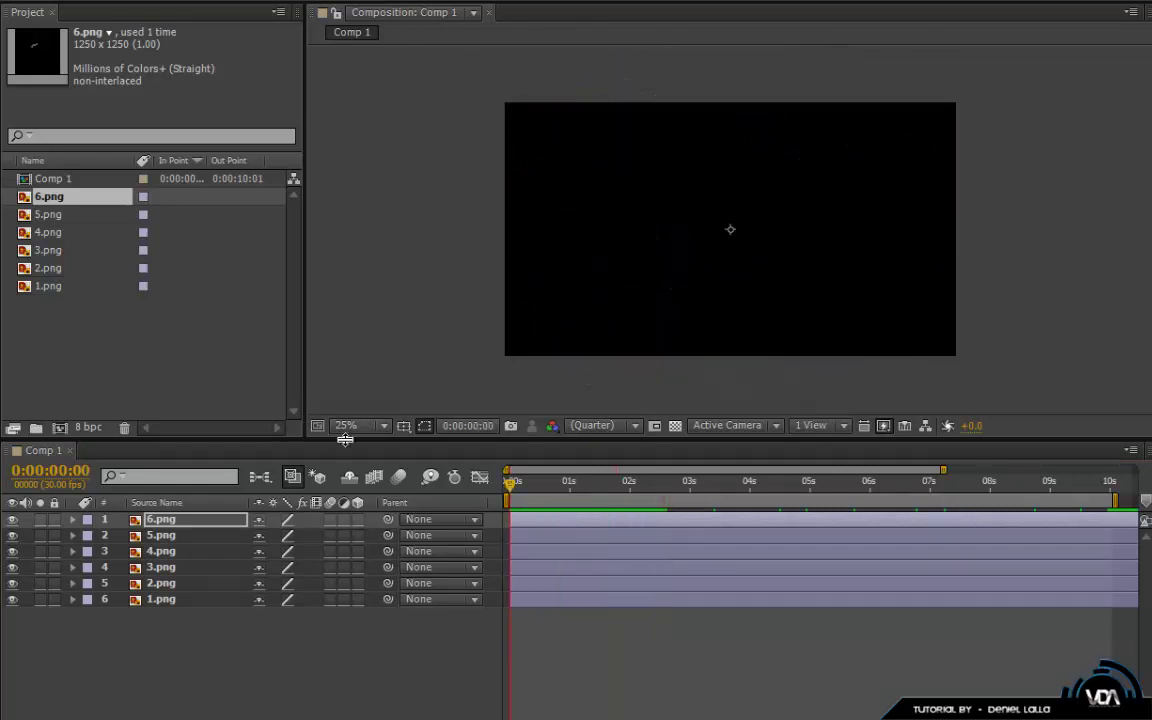
Enlarge the composition view to 50% magnification and play the full 10-second ring animation.
{"action": "left_click_drag", "start_coordinate": [345, 440], "coordinate": [352, 576]}
{"action": "left_click", "coordinate": [380, 562]}
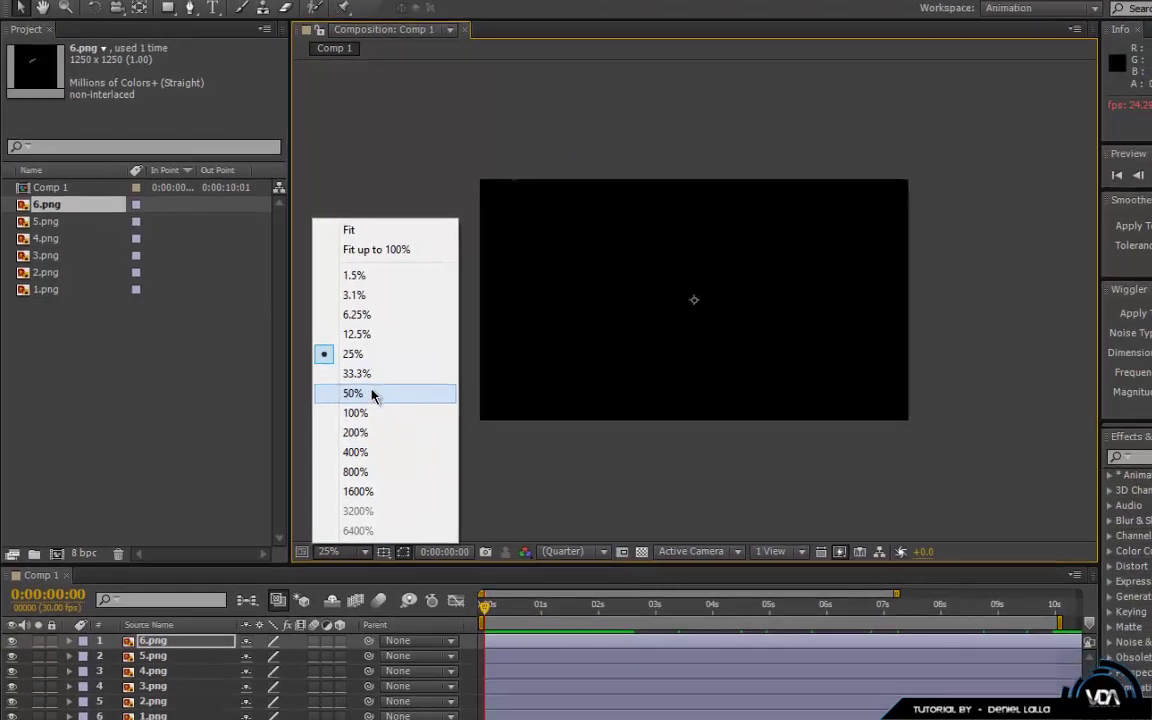
{"action": "left_click", "coordinate": [375, 395]}
{"action": "left_click", "coordinate": [1038, 195]}
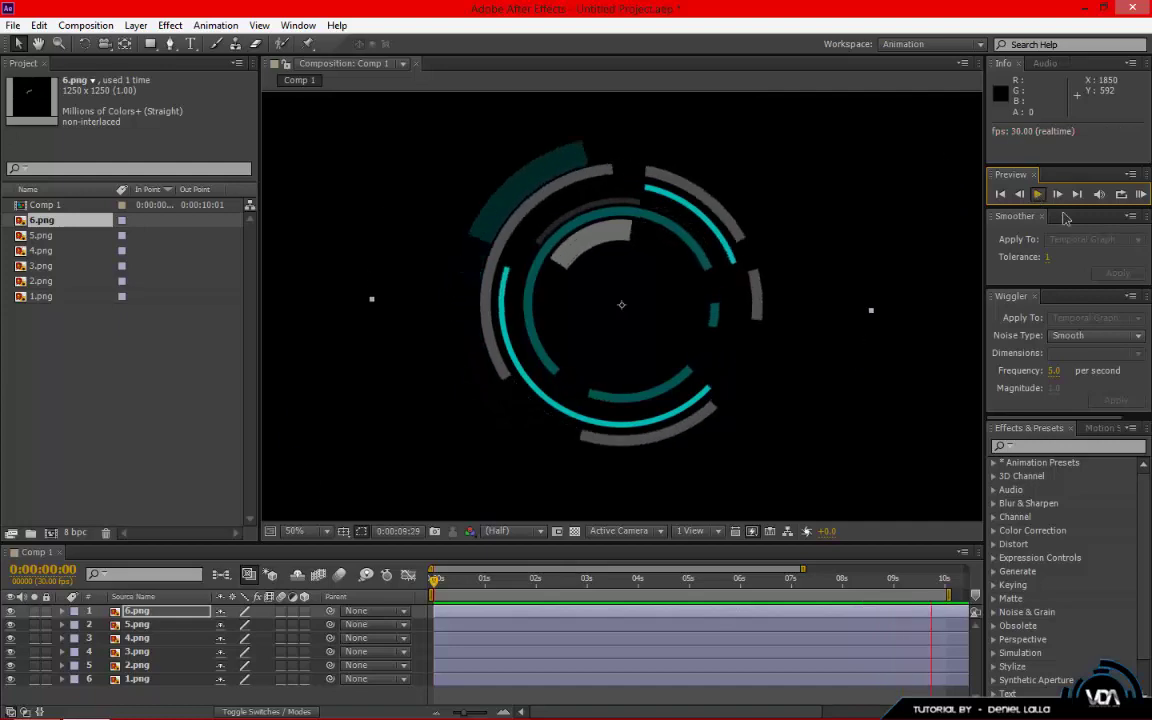
{"action": "left_click", "coordinate": [1038, 194]}
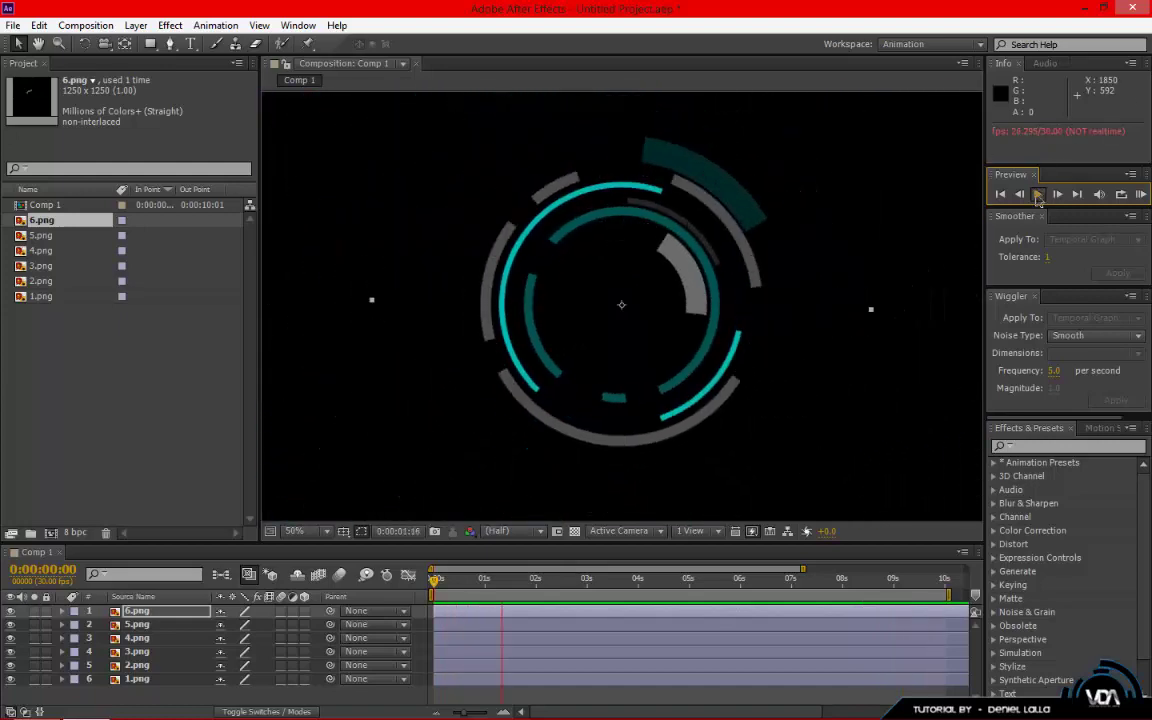
{"action": "left_click", "coordinate": [365, 243]}
Start a file import and browse to the Vertex Digital Arts folder inside the Youtube folder.
{"action": "left_click", "coordinate": [13, 25]}
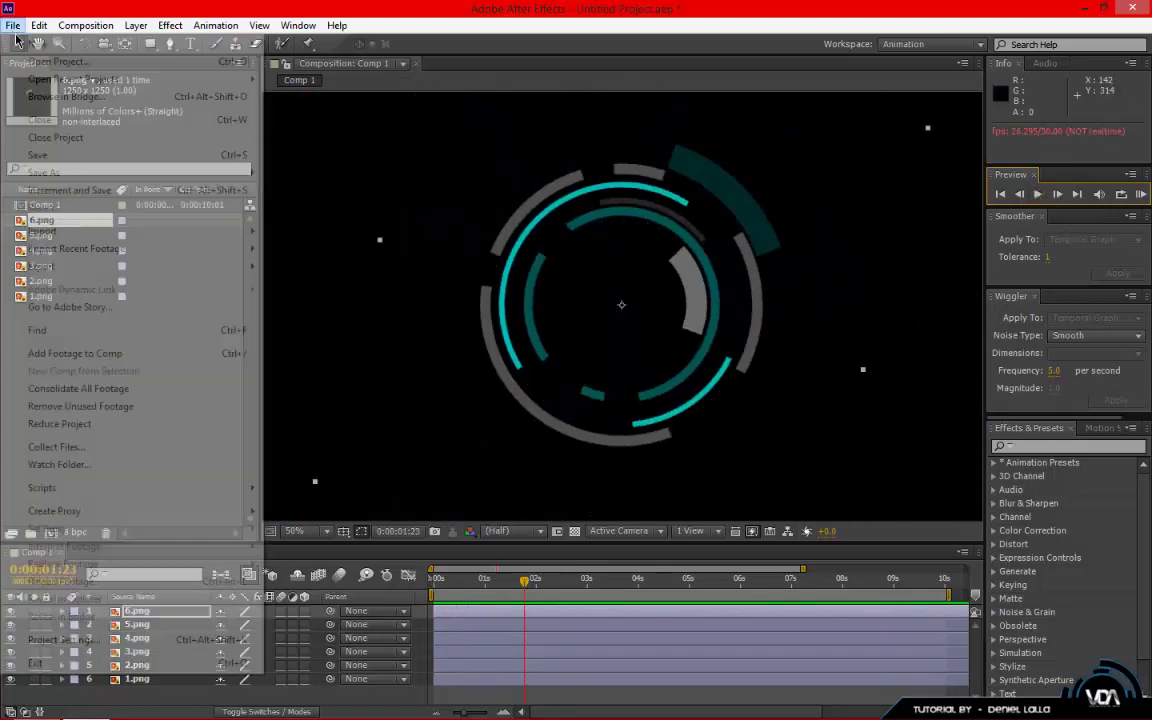
{"action": "mouse_move", "coordinate": [88, 225]}
{"action": "left_click", "coordinate": [300, 230]}
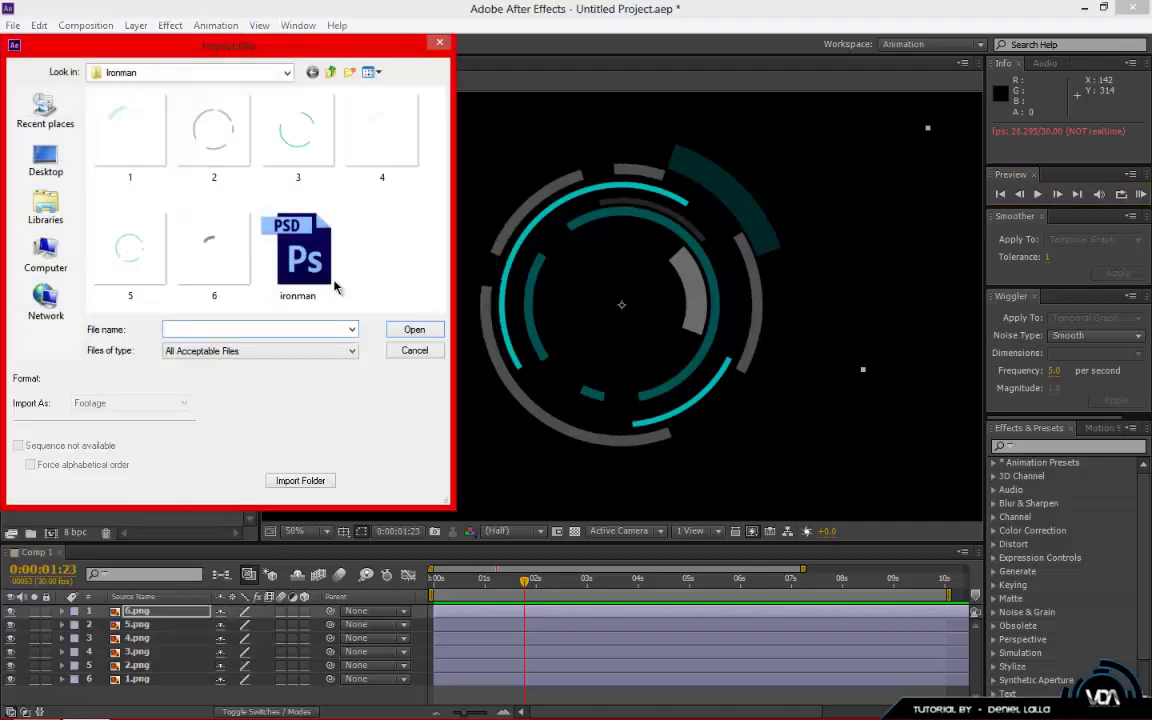
{"action": "left_click", "coordinate": [48, 248]}
{"action": "double_click", "coordinate": [160, 122]}
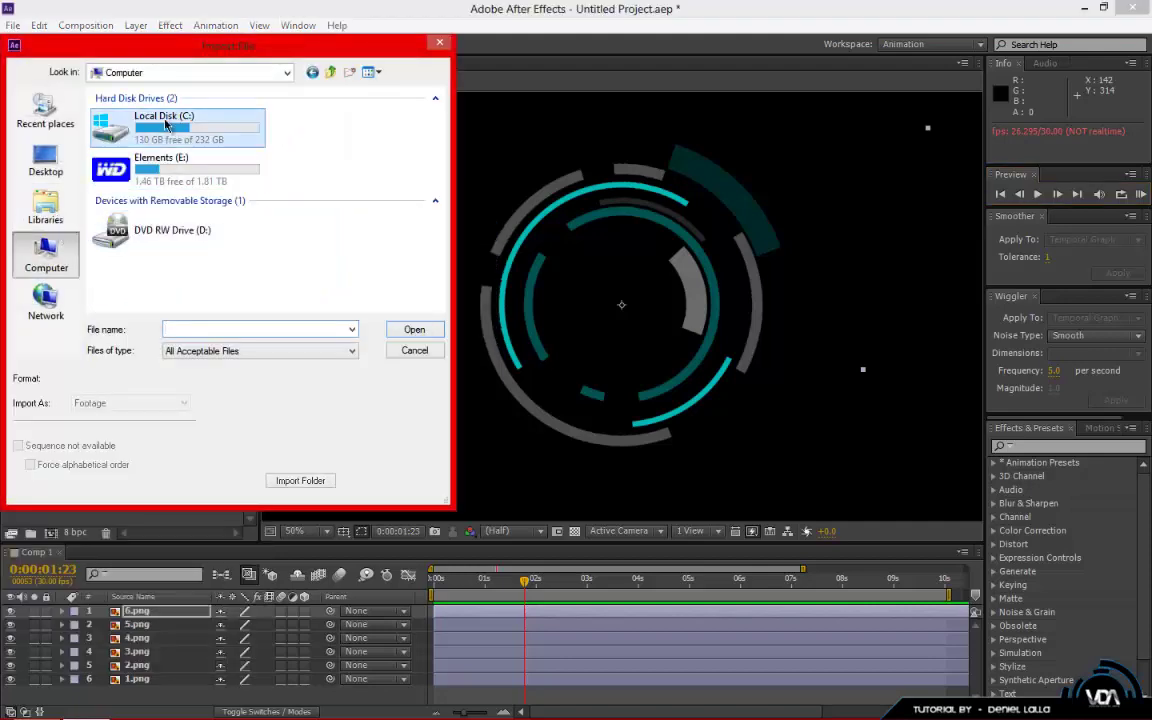
{"action": "double_click", "coordinate": [140, 204]}
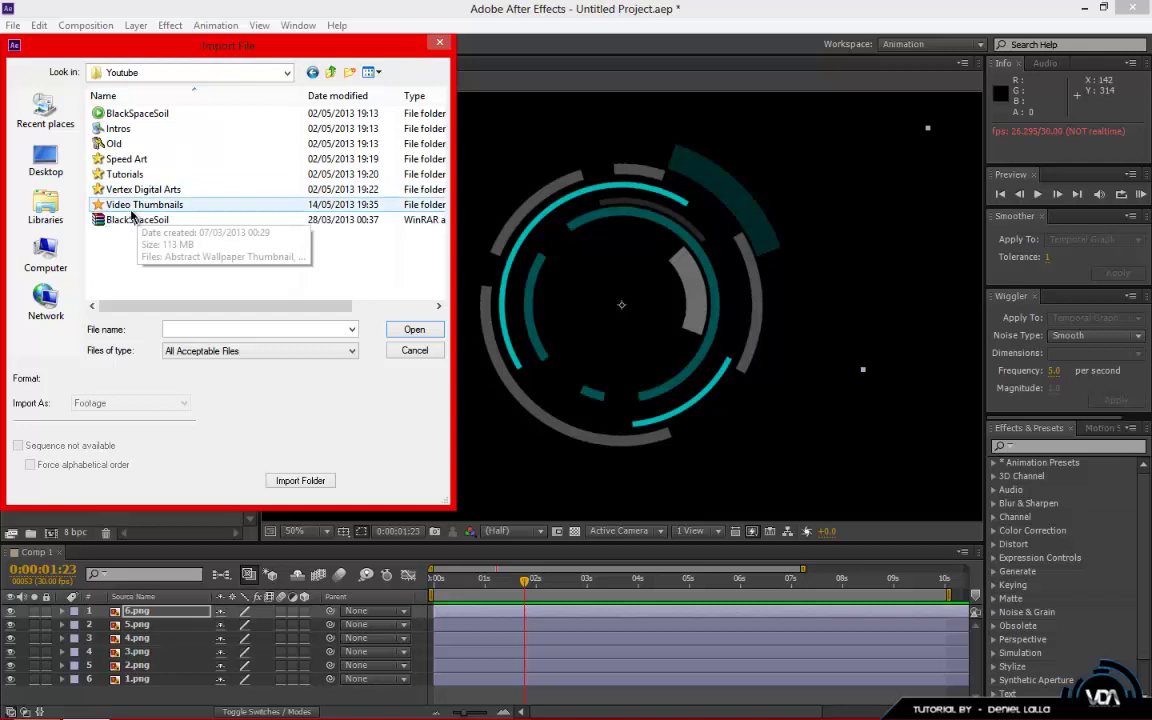
{"action": "double_click", "coordinate": [200, 190]}
Find VDA Logo W.png in the Vertex Digital Arts folder and import it into the project.
{"action": "left_click", "coordinate": [298, 258]}
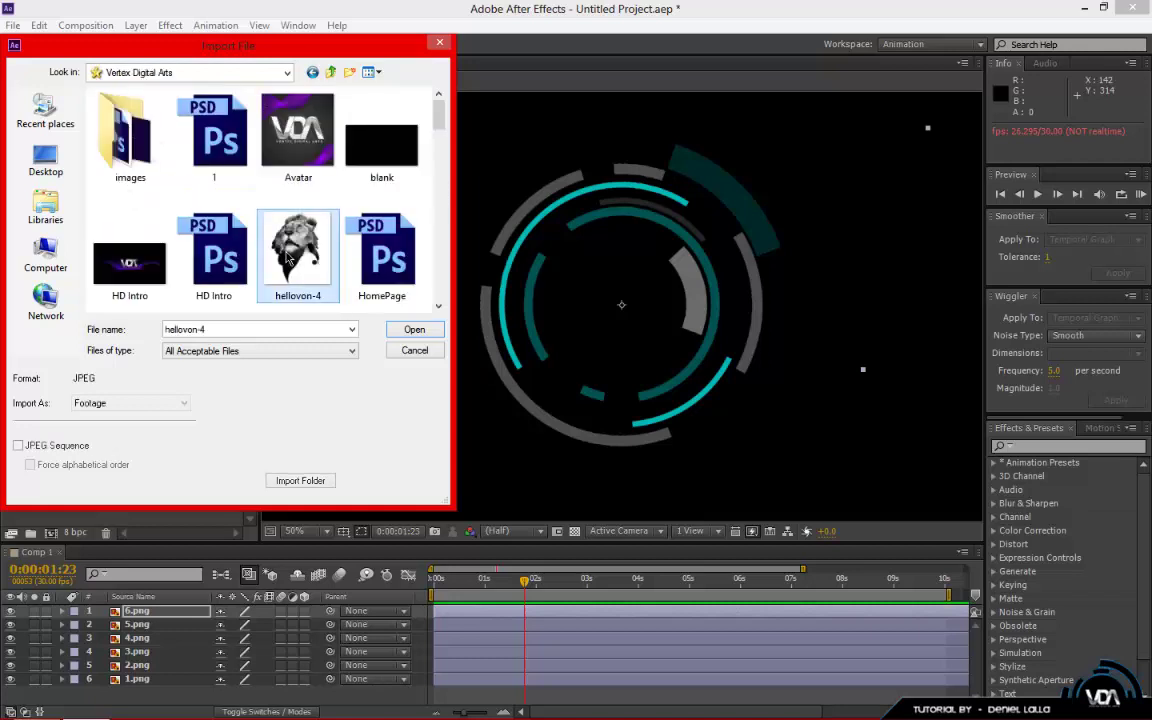
{"action": "scroll", "coordinate": [298, 256], "scroll_direction": "down", "scroll_amount": 5}
{"action": "left_click", "coordinate": [297, 256]}
{"action": "scroll", "coordinate": [297, 256], "scroll_direction": "down", "scroll_amount": 8}
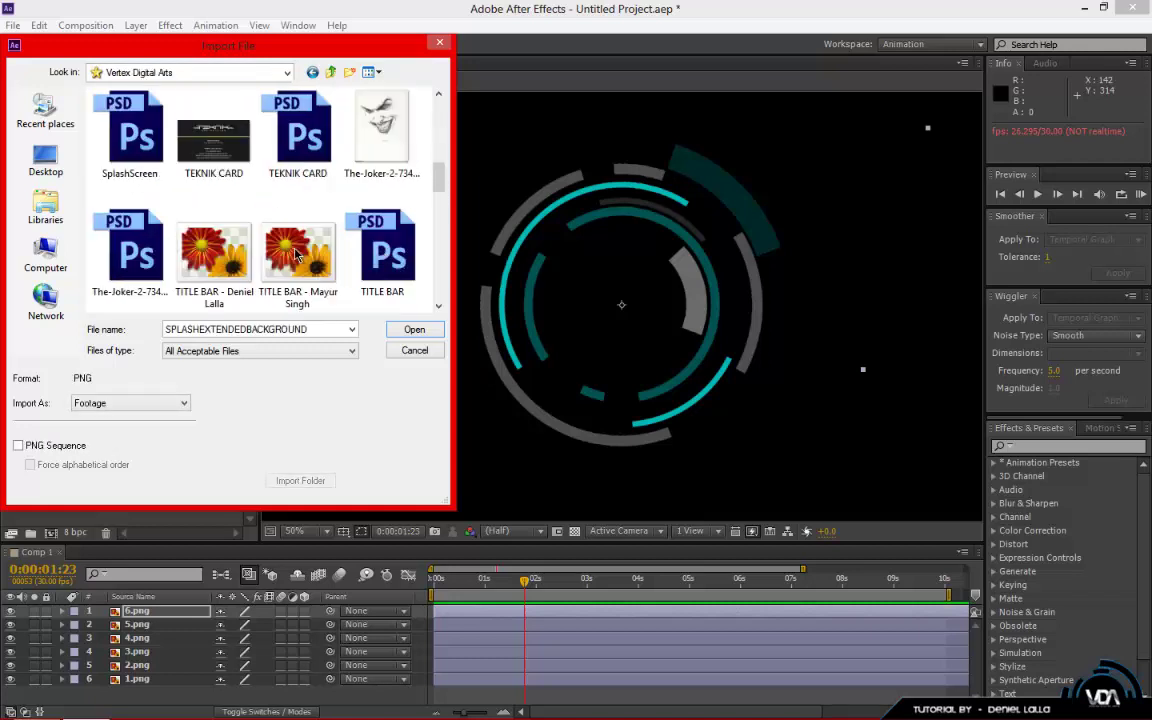
{"action": "double_click", "coordinate": [296, 254]}
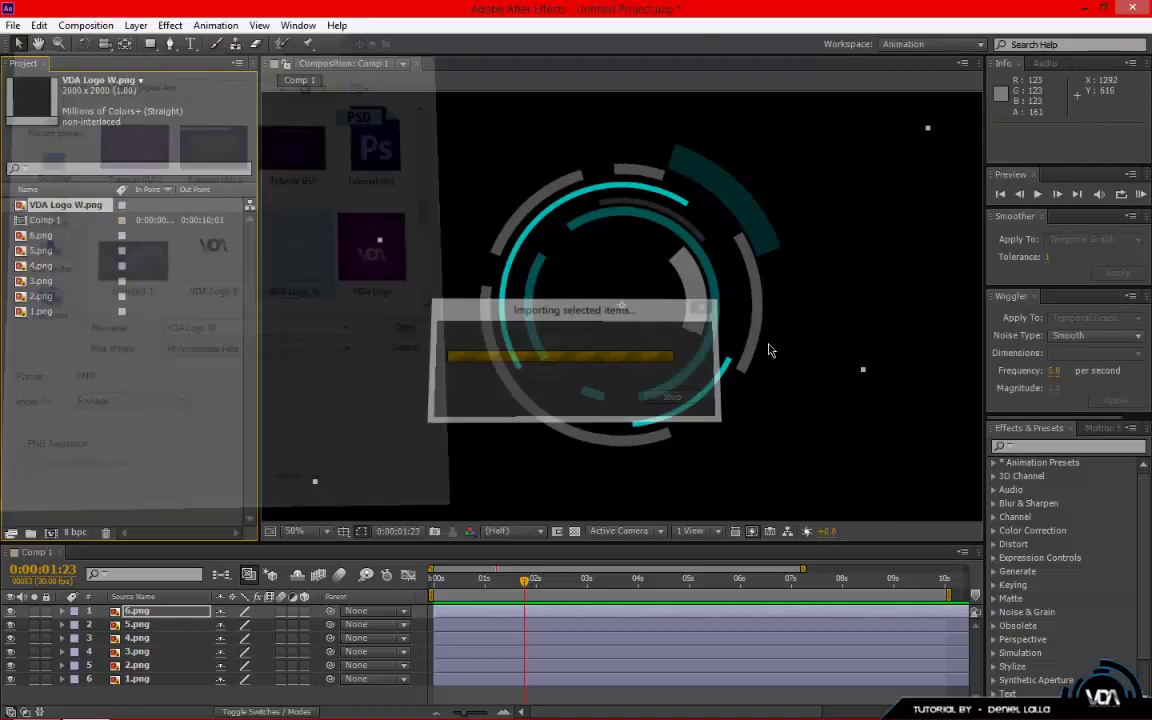
Add VDA Logo W.png below 1.png and scale it down to fit inside the rings, positioned at 950, 514.
{"action": "left_click_drag", "start_coordinate": [63, 213], "coordinate": [120, 690]}
{"action": "scroll", "coordinate": [647, 385], "scroll_direction": "down", "scroll_amount": 4}
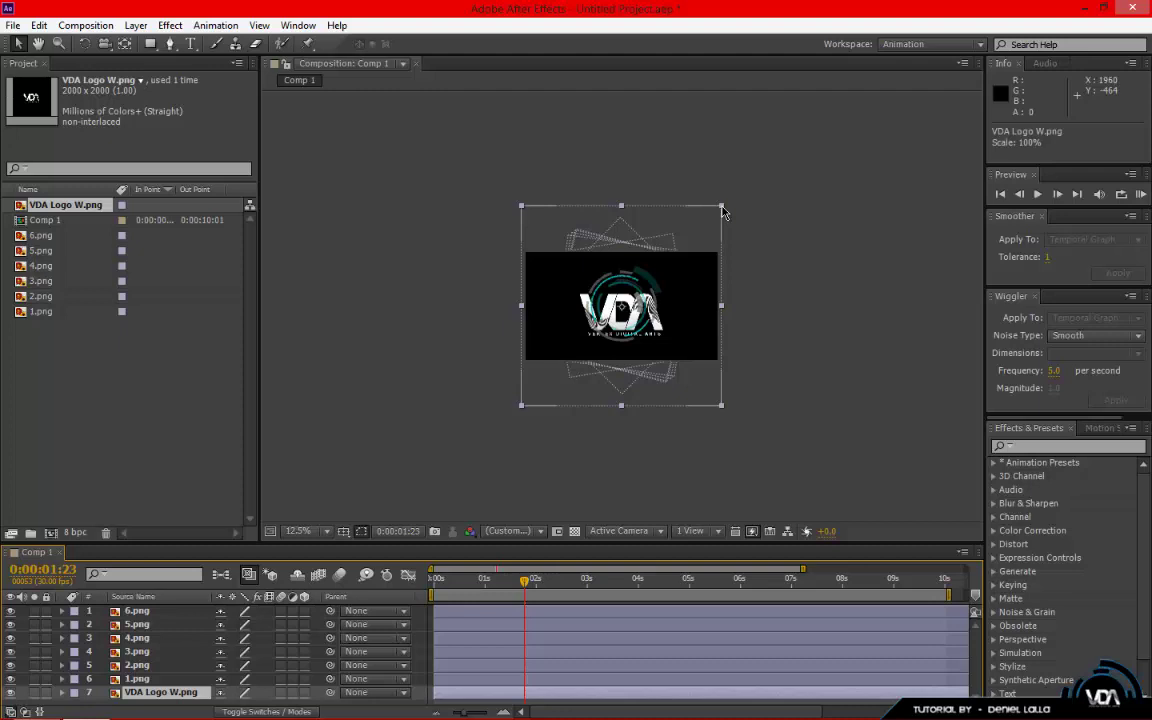
{"action": "left_click_drag", "start_coordinate": [721, 207], "coordinate": [634, 304]}
{"action": "scroll", "coordinate": [660, 295], "scroll_direction": "up", "scroll_amount": 4}
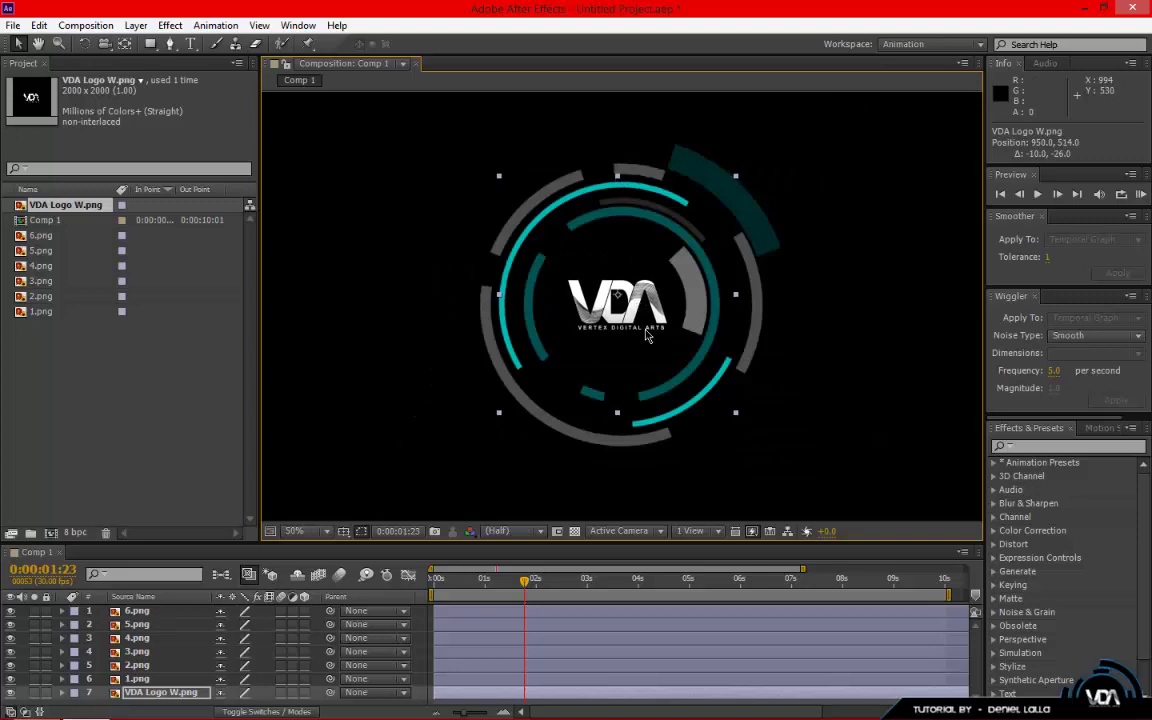
{"action": "scroll", "coordinate": [695, 442], "scroll_direction": "down", "scroll_amount": 2}
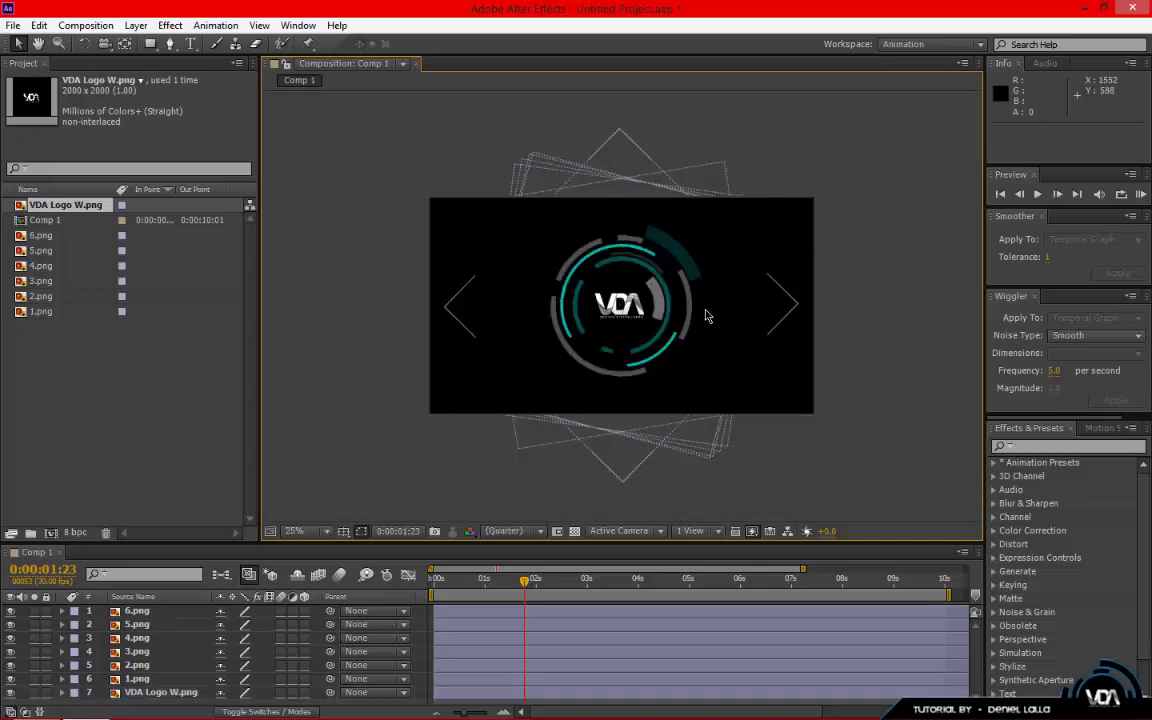
{"action": "scroll", "coordinate": [627, 313], "scroll_direction": "up", "scroll_amount": 4}
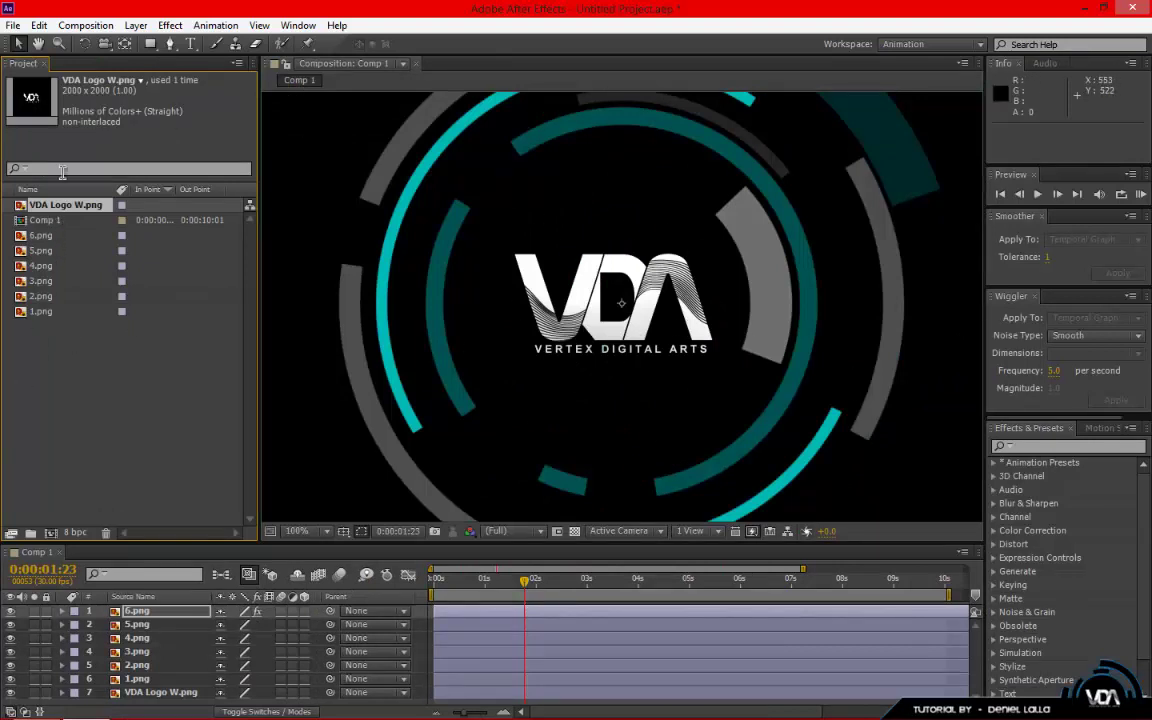
{"action": "left_click", "coordinate": [63, 612]}
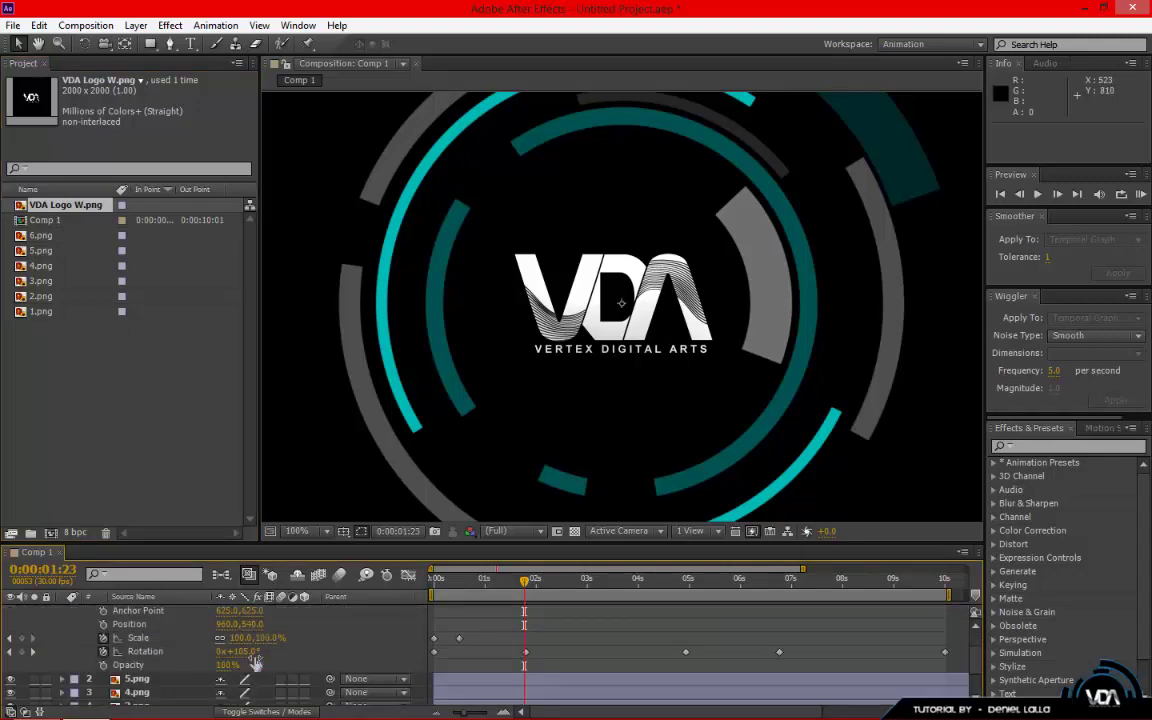
{"action": "left_click", "coordinate": [63, 612]}
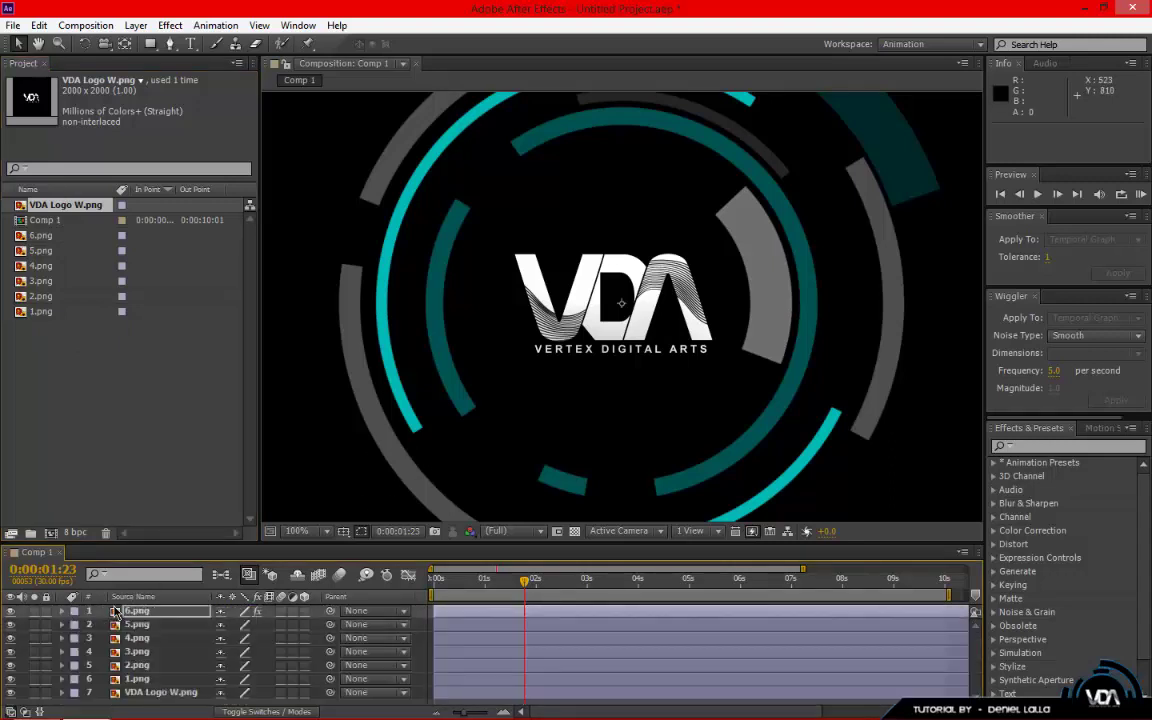
Try an Outer Glow layer style on the 6.png layer.
{"action": "left_click", "coordinate": [182, 612]}
{"action": "right_click", "coordinate": [180, 615]}
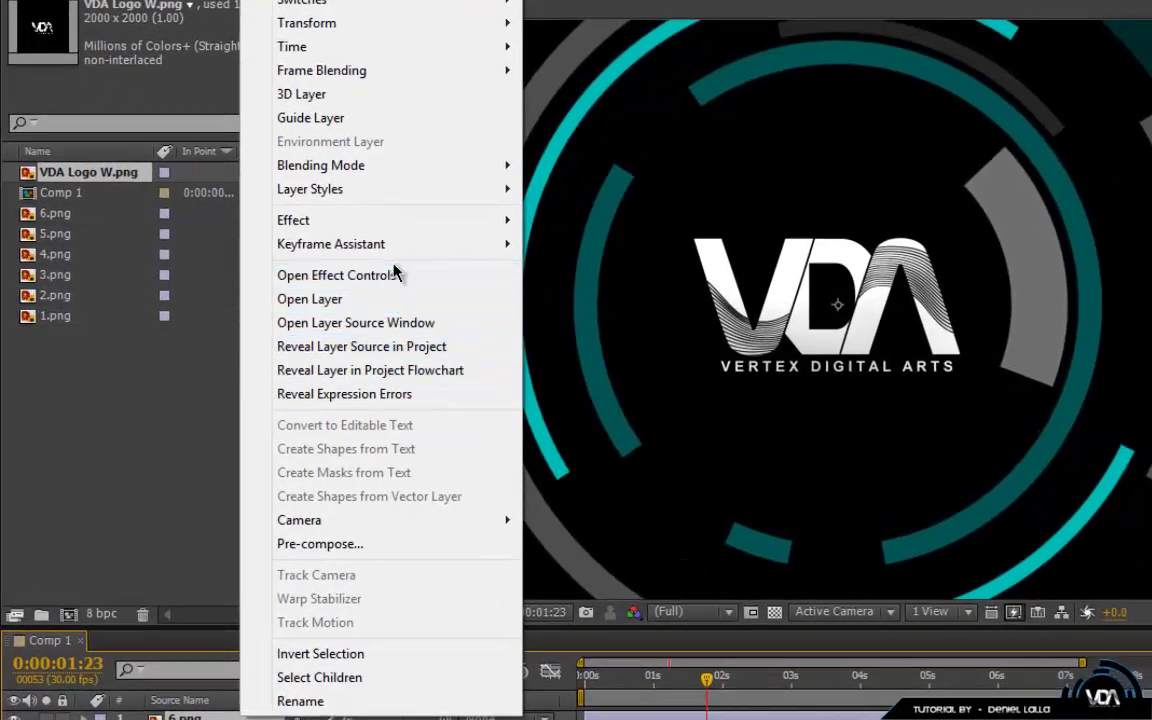
{"action": "mouse_move", "coordinate": [388, 203]}
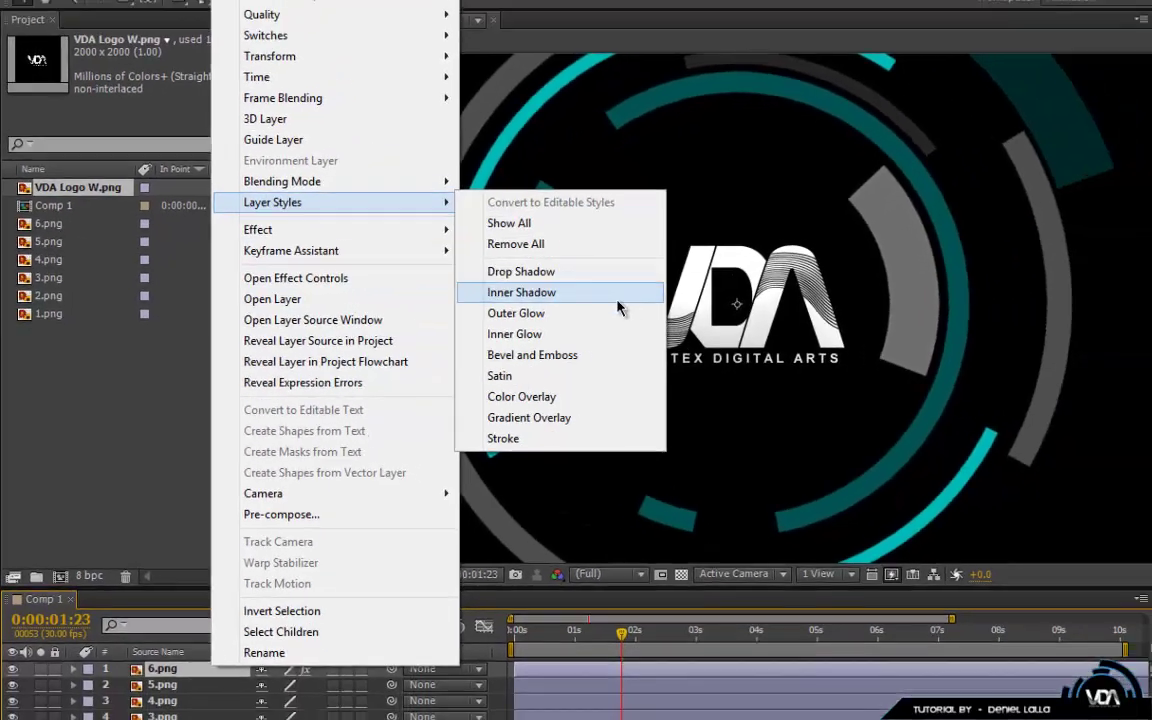
{"action": "left_click", "coordinate": [586, 315]}
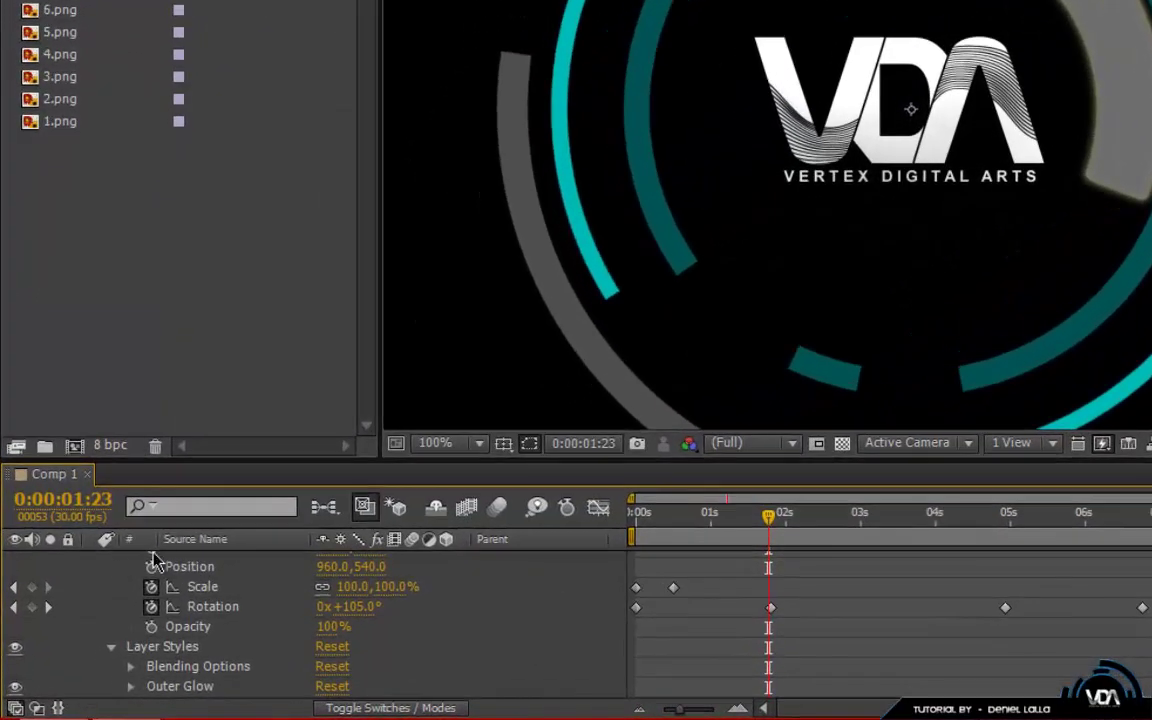
{"action": "scroll", "coordinate": [114, 612], "scroll_direction": "up", "scroll_amount": 3}
{"action": "left_click", "coordinate": [91, 563]}
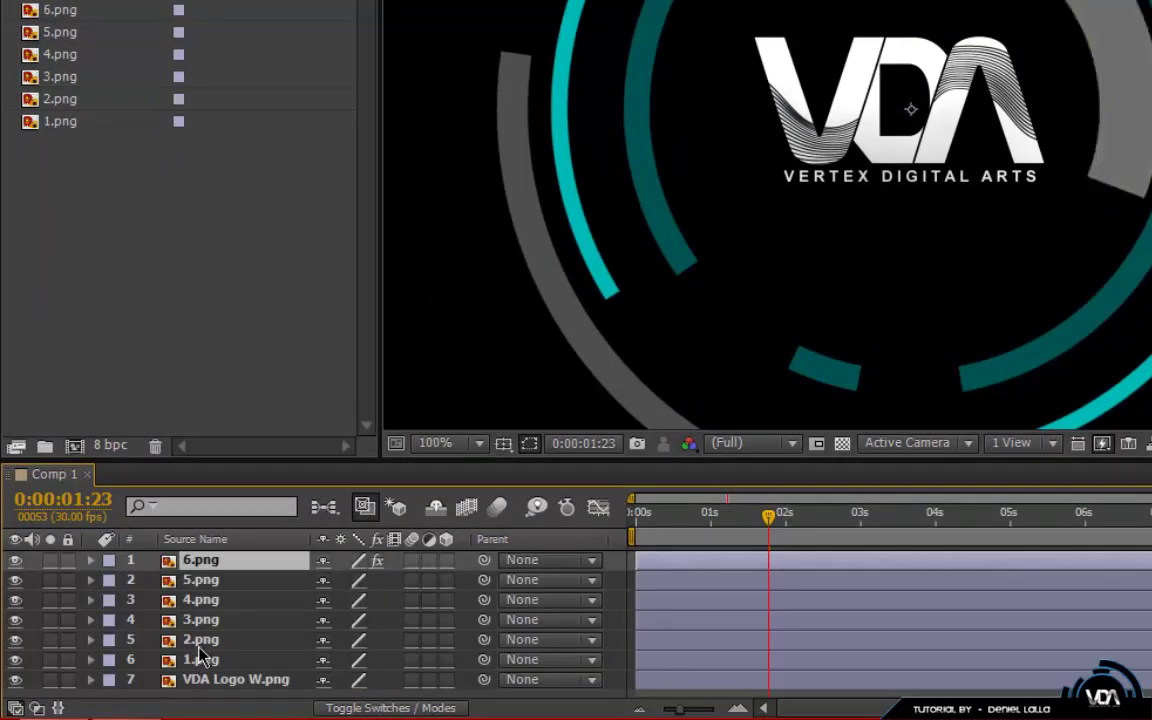
Add an Outer Glow layer style to the VDA Logo W.png layer.
{"action": "left_click", "coordinate": [200, 681]}
{"action": "right_click", "coordinate": [200, 681]}
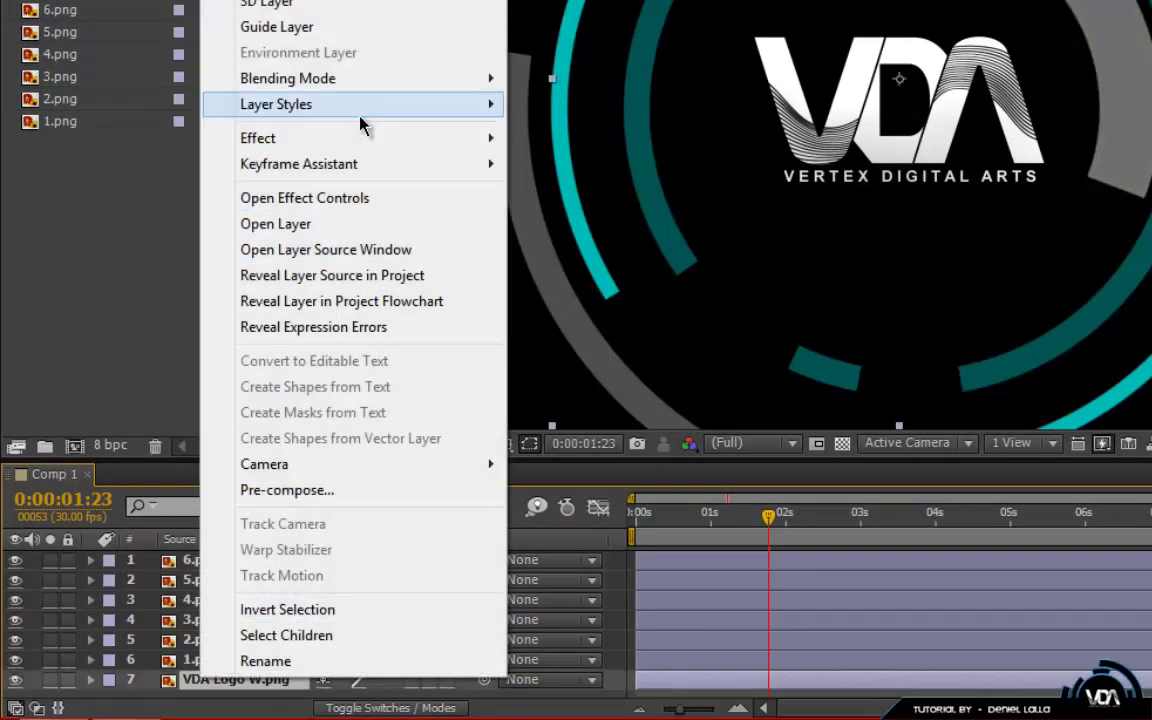
{"action": "mouse_move", "coordinate": [360, 110]}
{"action": "left_click", "coordinate": [624, 244]}
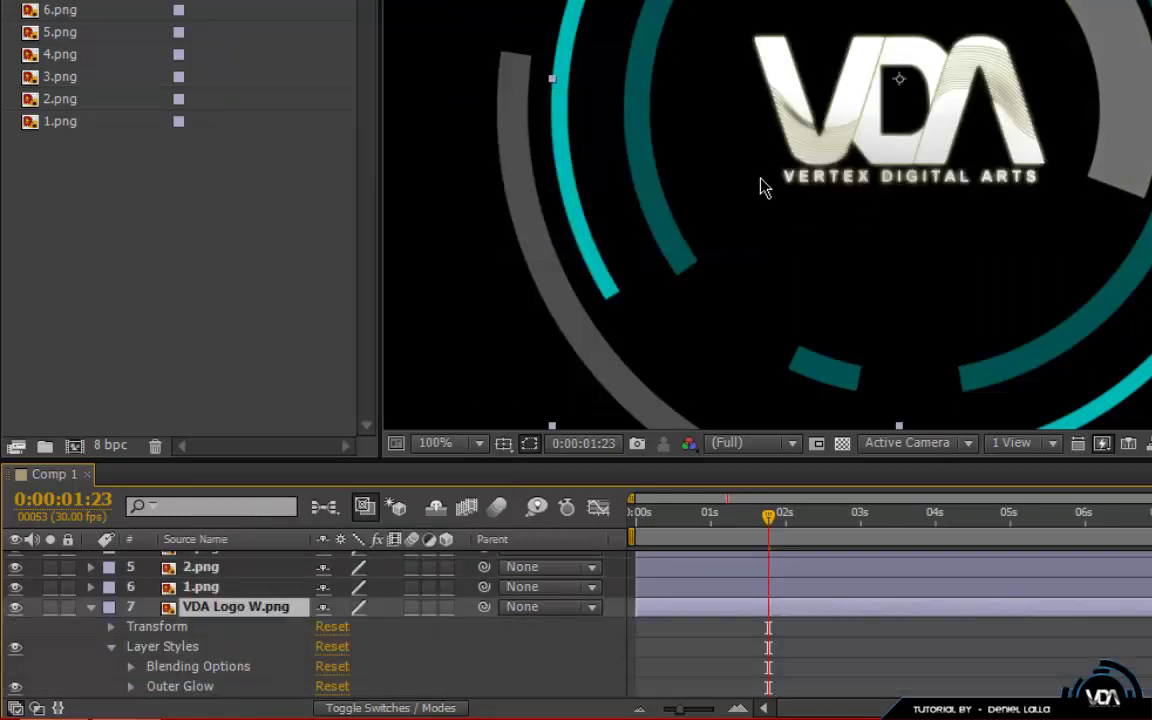
Set the logo's Outer Glow color to the bright cyan sampled from the thin ring in the composition.
{"action": "left_click", "coordinate": [111, 647]}
{"action": "left_click", "coordinate": [108, 623]}
{"action": "left_click", "coordinate": [111, 682]}
{"action": "left_click", "coordinate": [131, 686]}
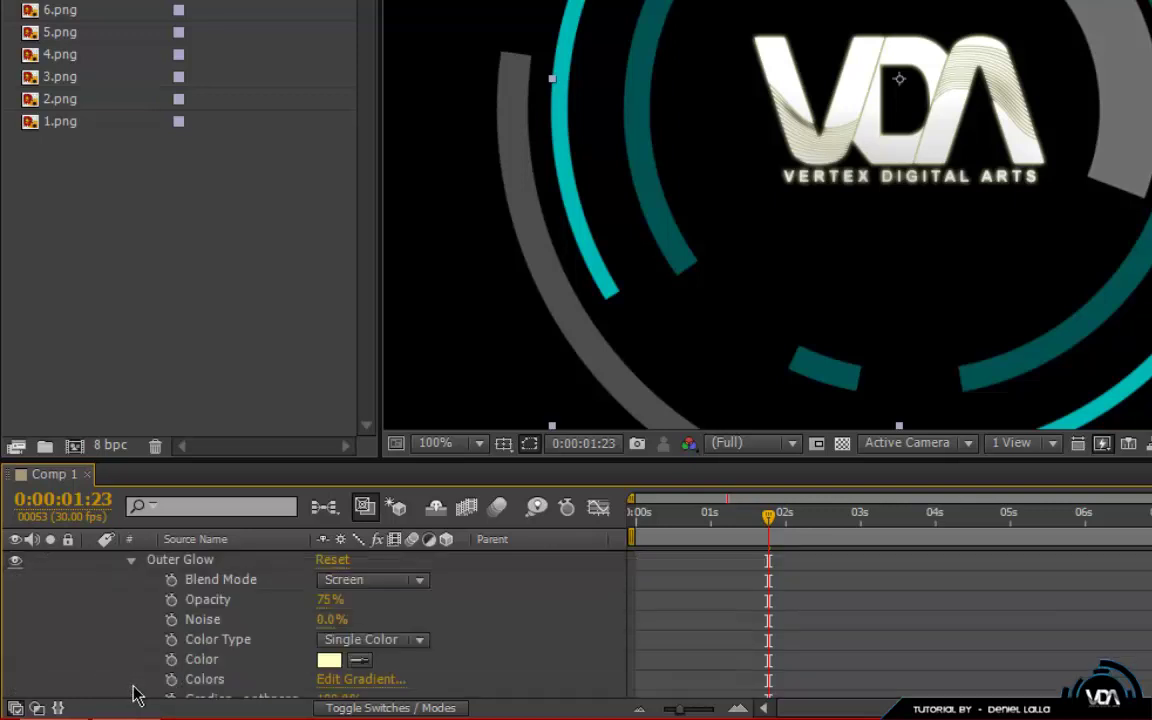
{"action": "scroll", "coordinate": [320, 640], "scroll_direction": "up", "scroll_amount": 4}
{"action": "scroll", "coordinate": [303, 676], "scroll_direction": "down", "scroll_amount": 5}
{"action": "scroll", "coordinate": [237, 643], "scroll_direction": "up", "scroll_amount": 4}
{"action": "scroll", "coordinate": [140, 635], "scroll_direction": "down", "scroll_amount": 3}
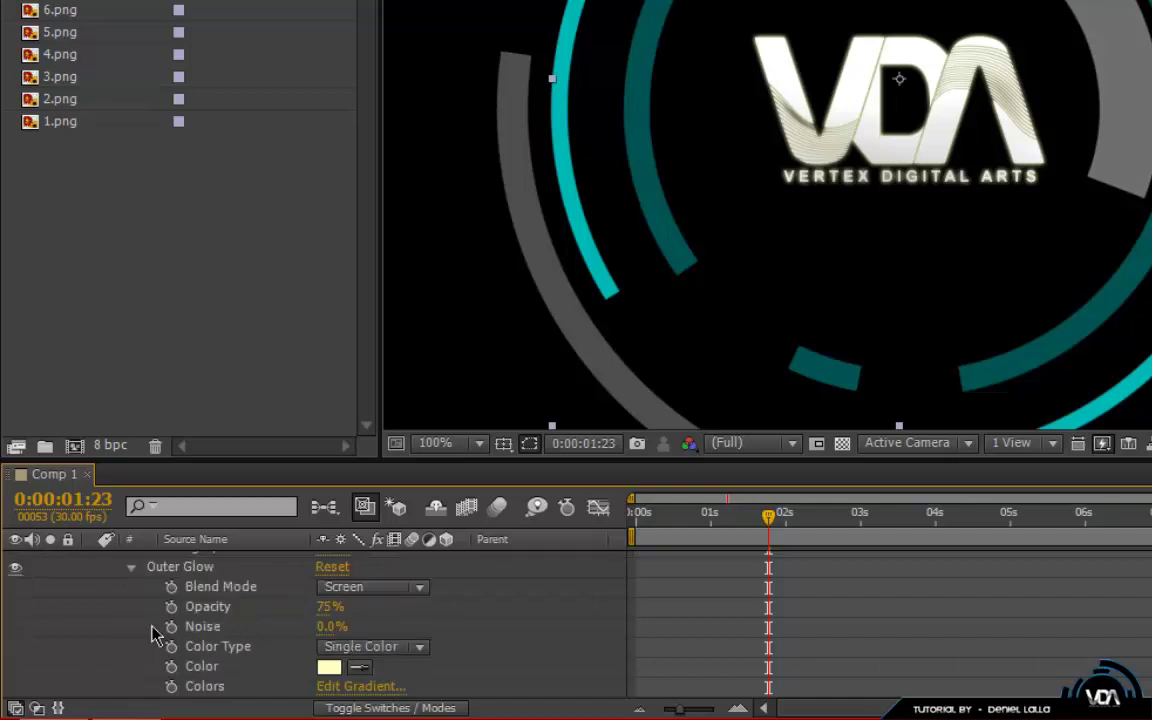
{"action": "left_click", "coordinate": [356, 609]}
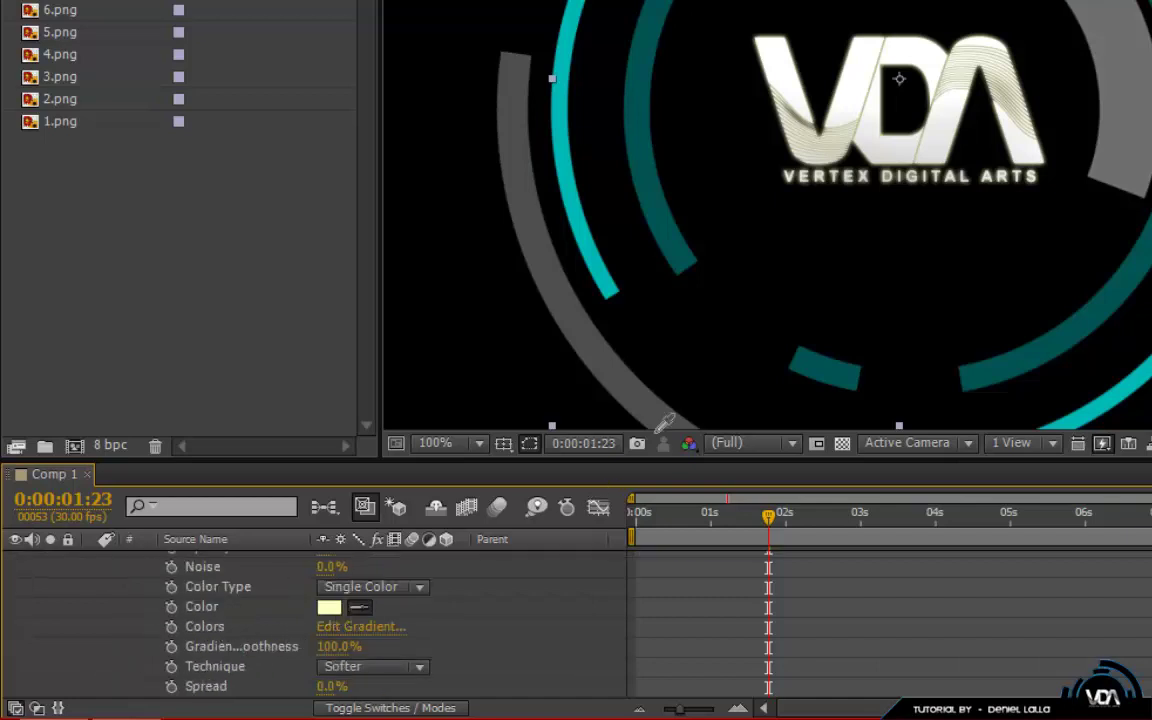
{"action": "left_click", "coordinate": [596, 238]}
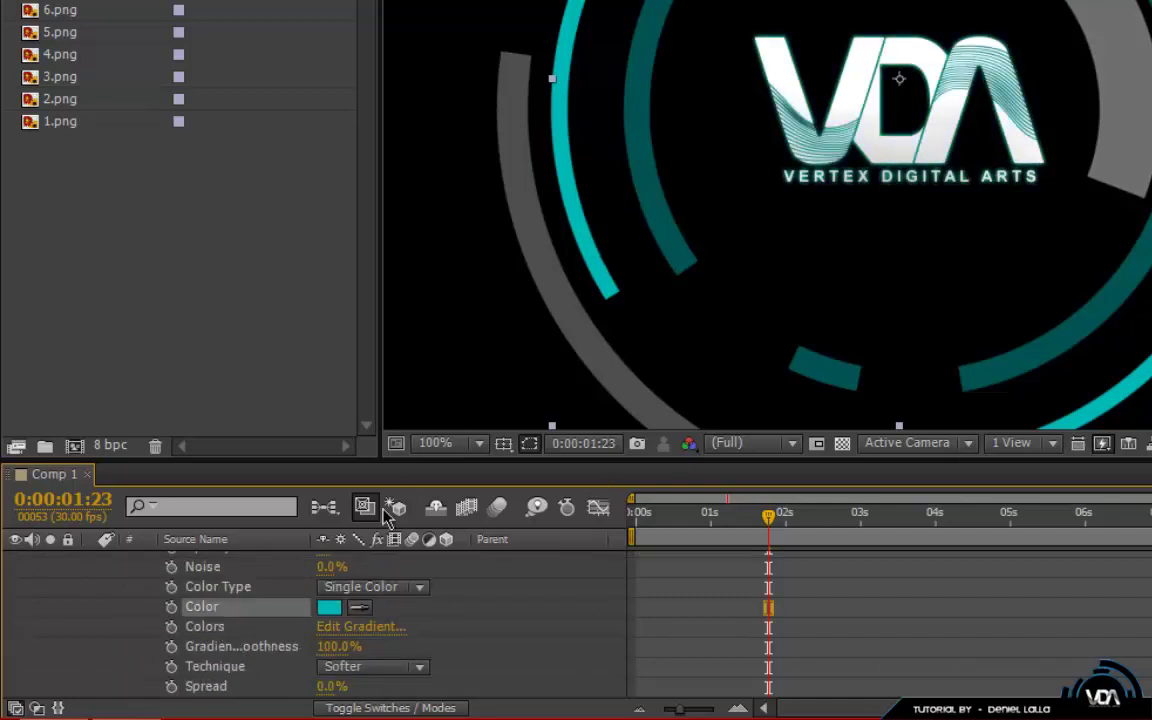
Set the logo's Outer Glow size to 82 and its range to 43.3%, leaving jitter at 0.0%.
{"action": "scroll", "coordinate": [330, 560], "scroll_direction": "up", "scroll_amount": 1}
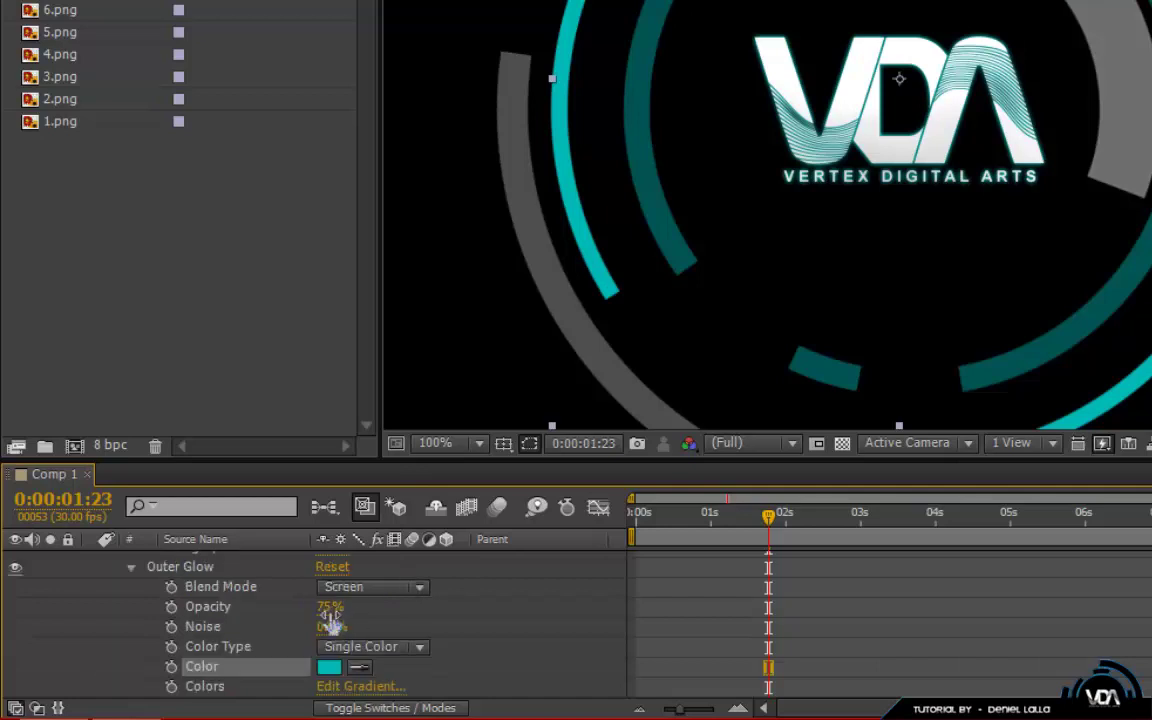
{"action": "scroll", "coordinate": [350, 613], "scroll_direction": "down", "scroll_amount": 1}
{"action": "scroll", "coordinate": [352, 613], "scroll_direction": "down", "scroll_amount": 1}
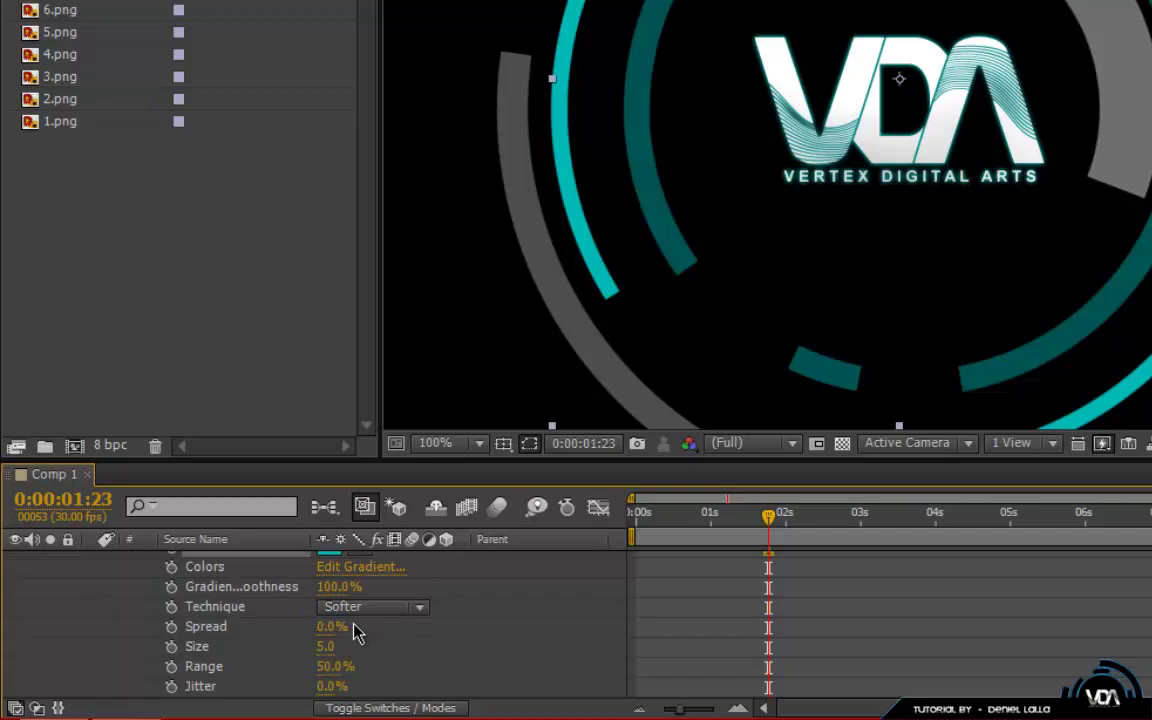
{"action": "left_click_drag", "start_coordinate": [326, 646], "coordinate": [412, 631]}
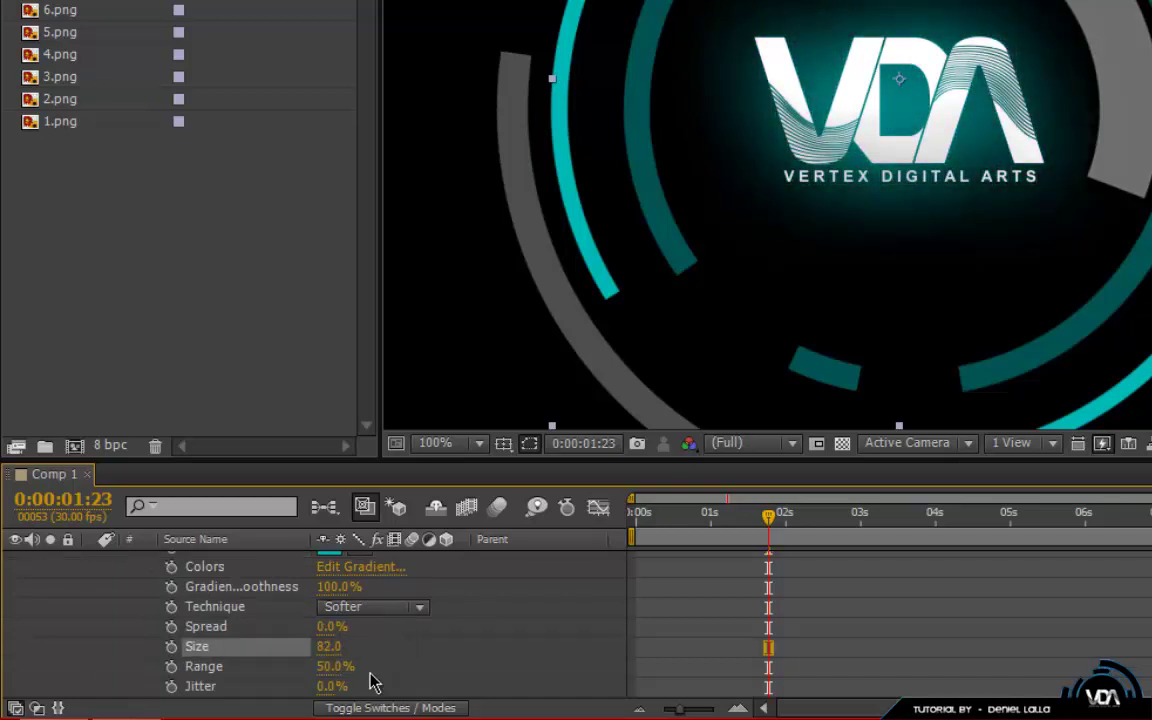
{"action": "left_click_drag", "start_coordinate": [332, 666], "coordinate": [281, 660]}
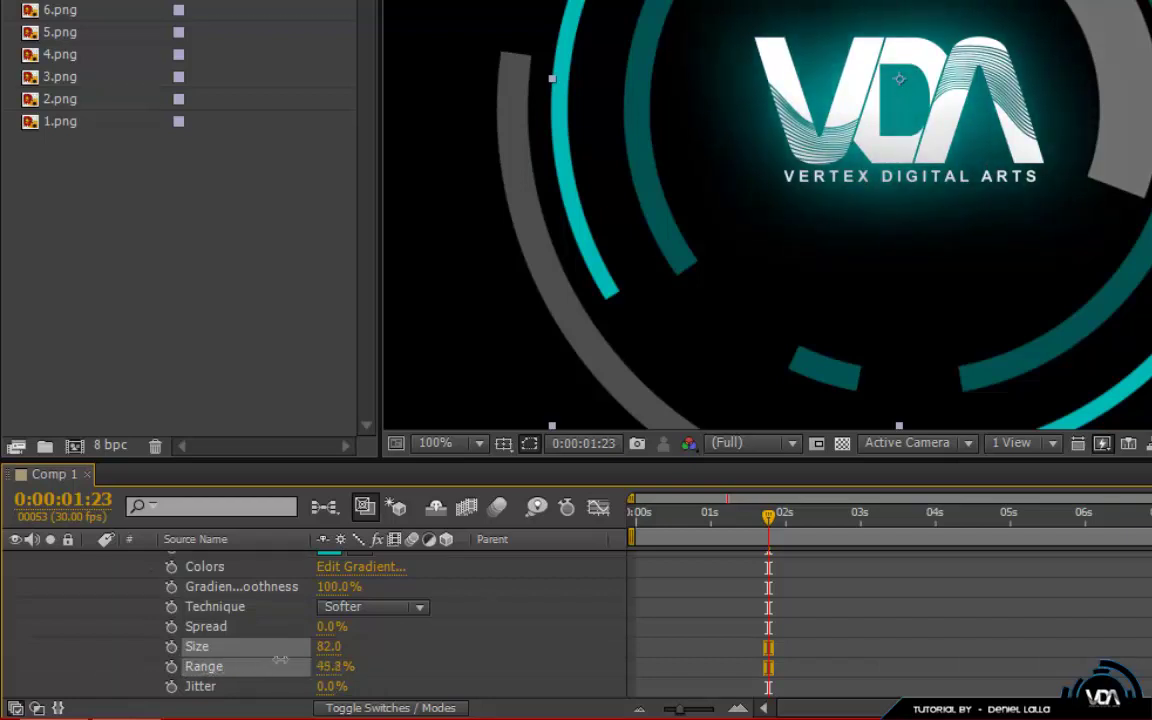
{"action": "left_click", "coordinate": [288, 662]}
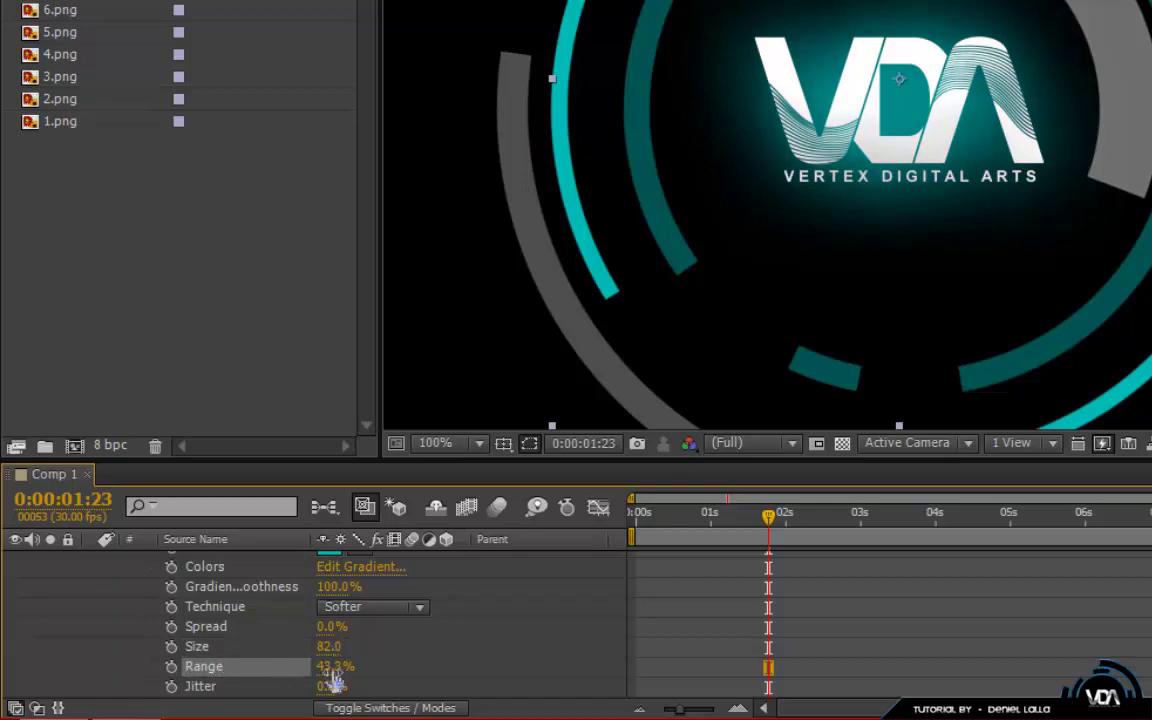
{"action": "left_click_drag", "start_coordinate": [334, 687], "coordinate": [404, 677]}
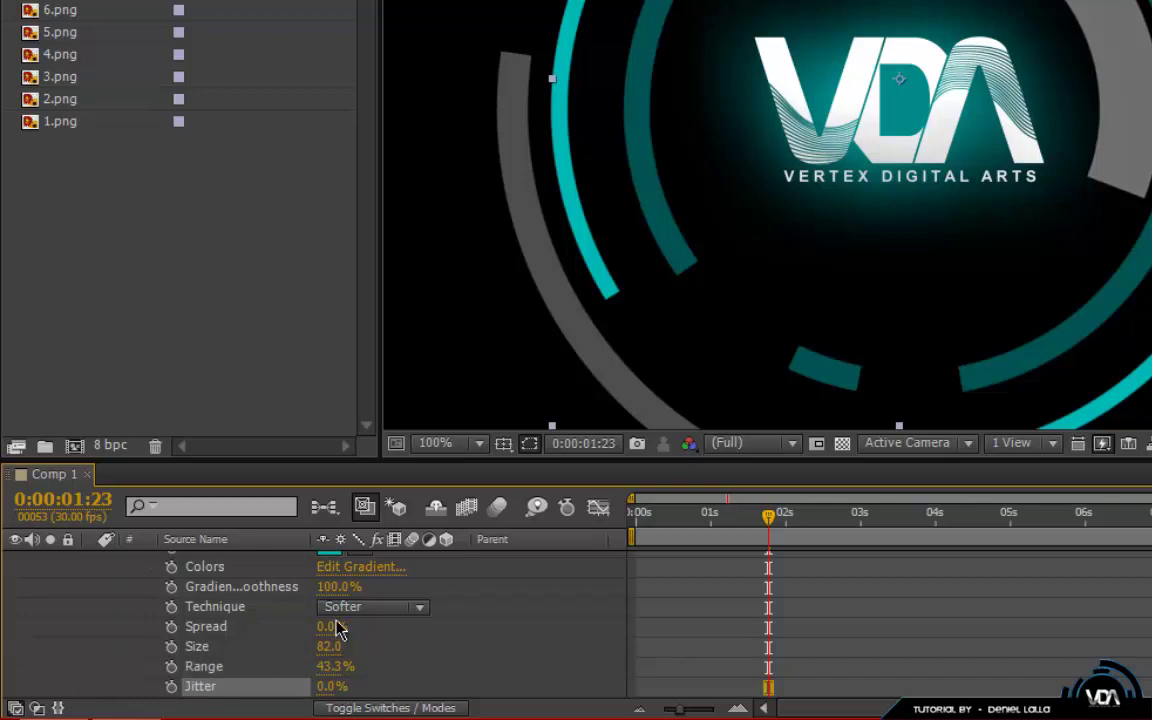
Set the logo's Outer Glow opacity to 80% and collapse the layer's properties.
{"action": "scroll", "coordinate": [334, 625], "scroll_direction": "up", "scroll_amount": 5}
{"action": "scroll", "coordinate": [337, 627], "scroll_direction": "down", "scroll_amount": 1}
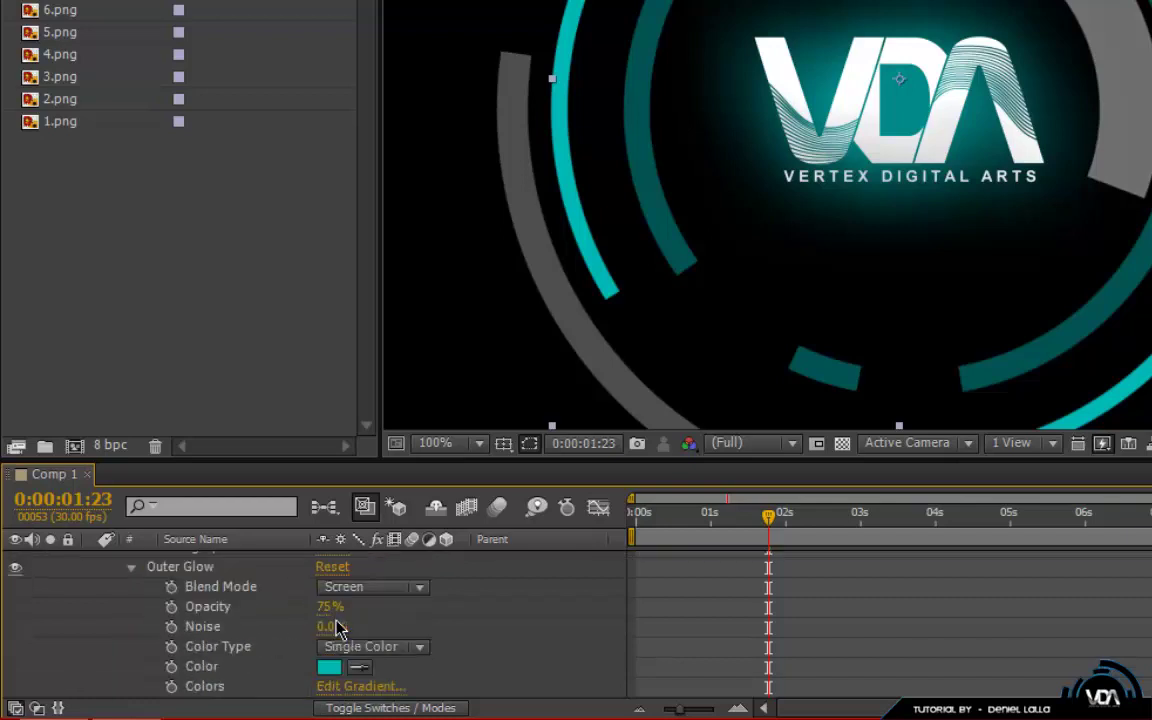
{"action": "left_click_drag", "start_coordinate": [327, 607], "coordinate": [343, 605]}
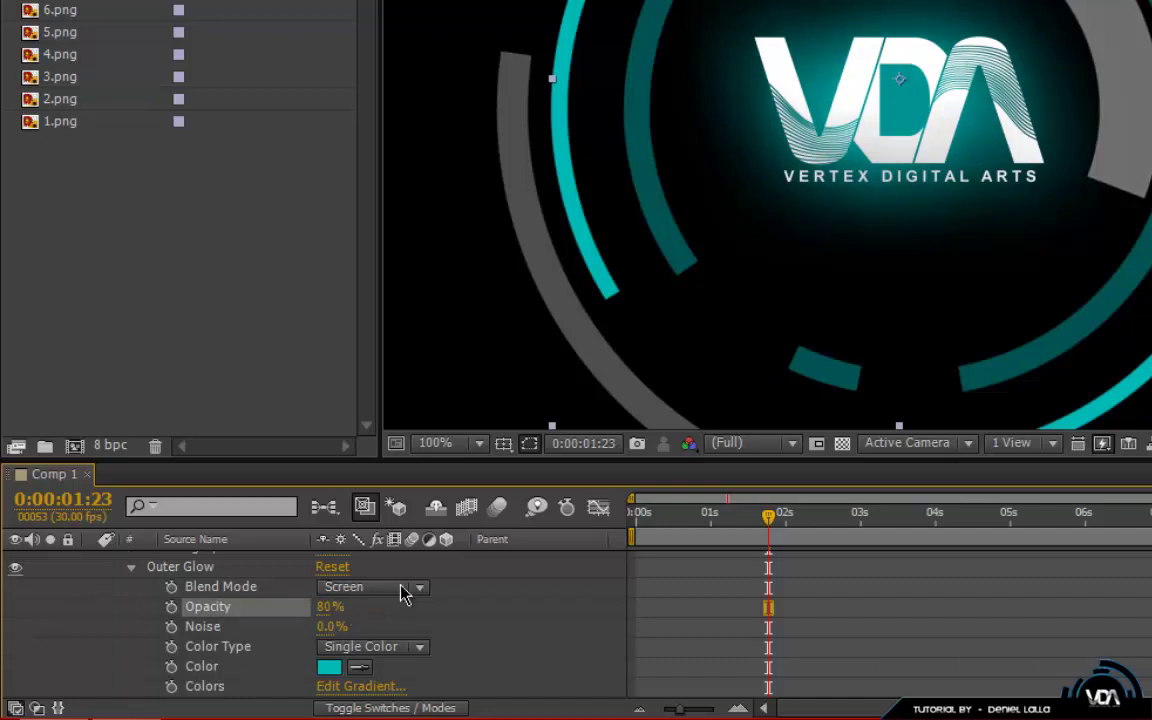
{"action": "left_click", "coordinate": [131, 567]}
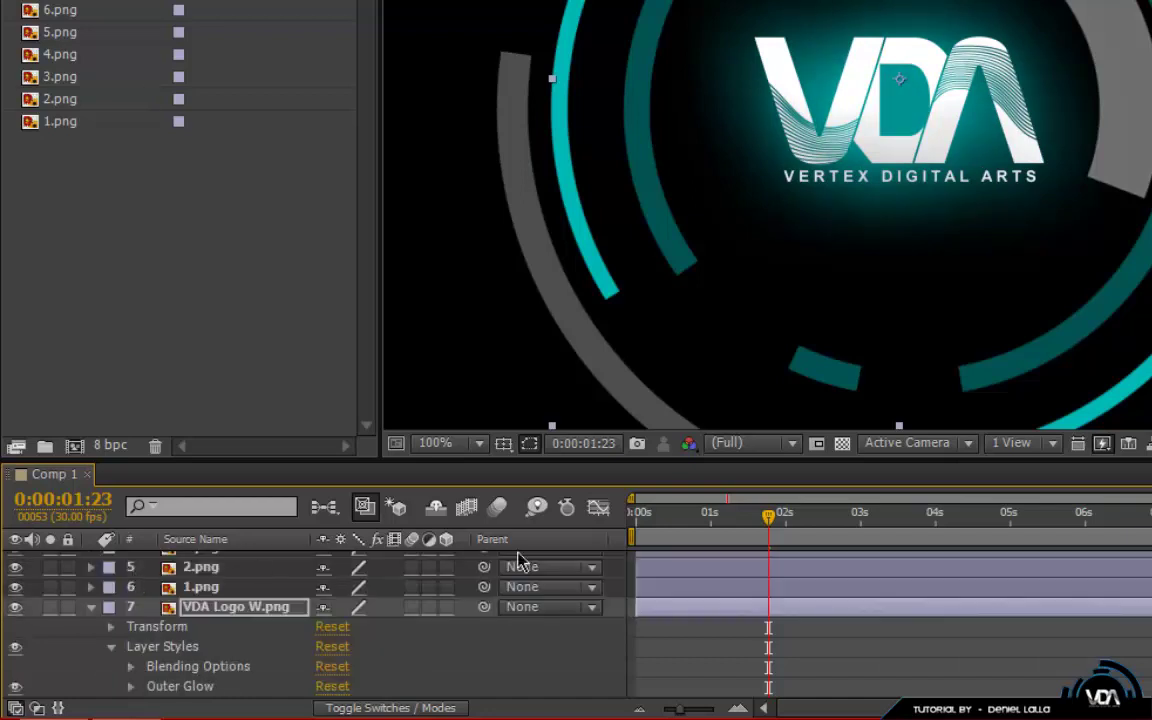
{"action": "left_click", "coordinate": [91, 607]}
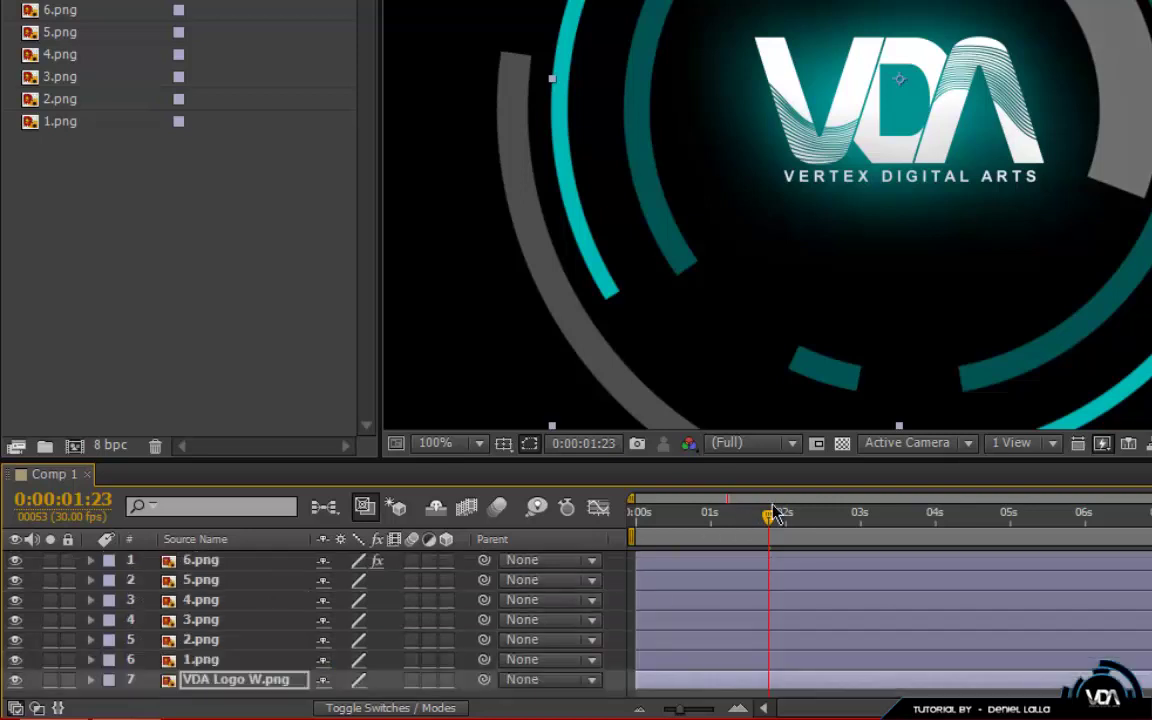
Trim the start of the VDA Logo W.png layer so the logo begins at 0:00:01:10.
{"action": "left_click", "coordinate": [736, 520]}
{"action": "left_click_drag", "start_coordinate": [716, 533], "coordinate": [740, 530]}
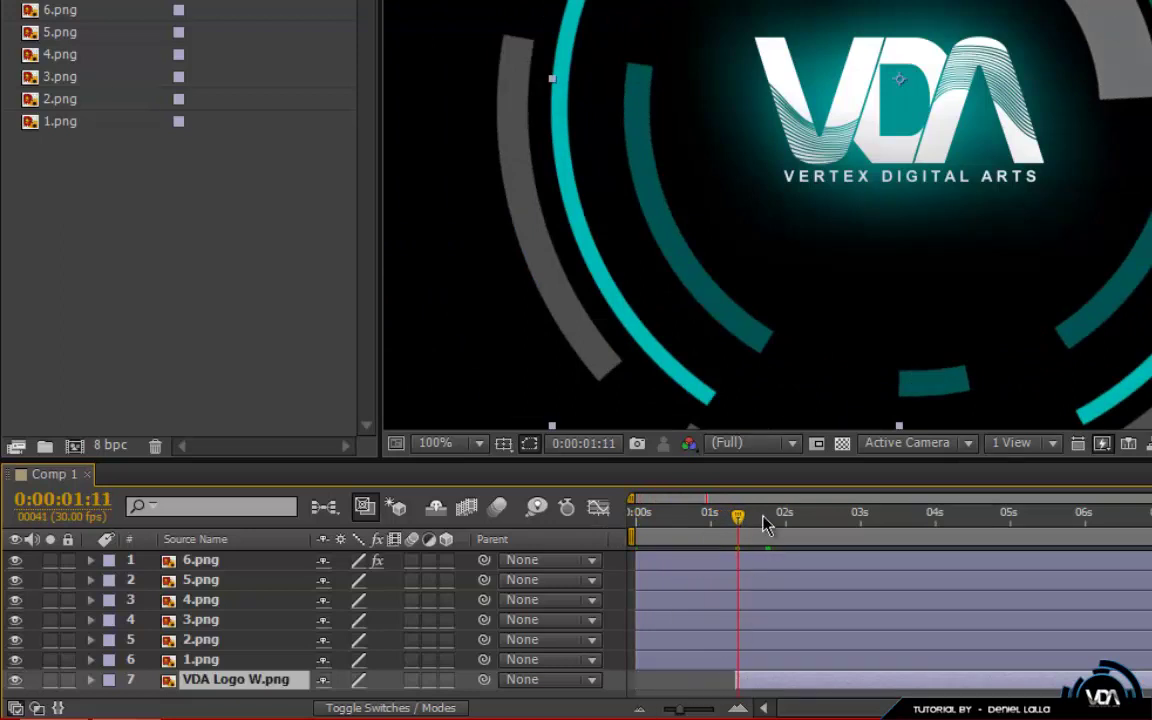
{"action": "mouse_move", "coordinate": [740, 528]}
{"action": "left_mouse_down"}
{"action": "mouse_move", "coordinate": [656, 530]}
{"action": "mouse_move", "coordinate": [752, 533]}
{"action": "left_mouse_up"}
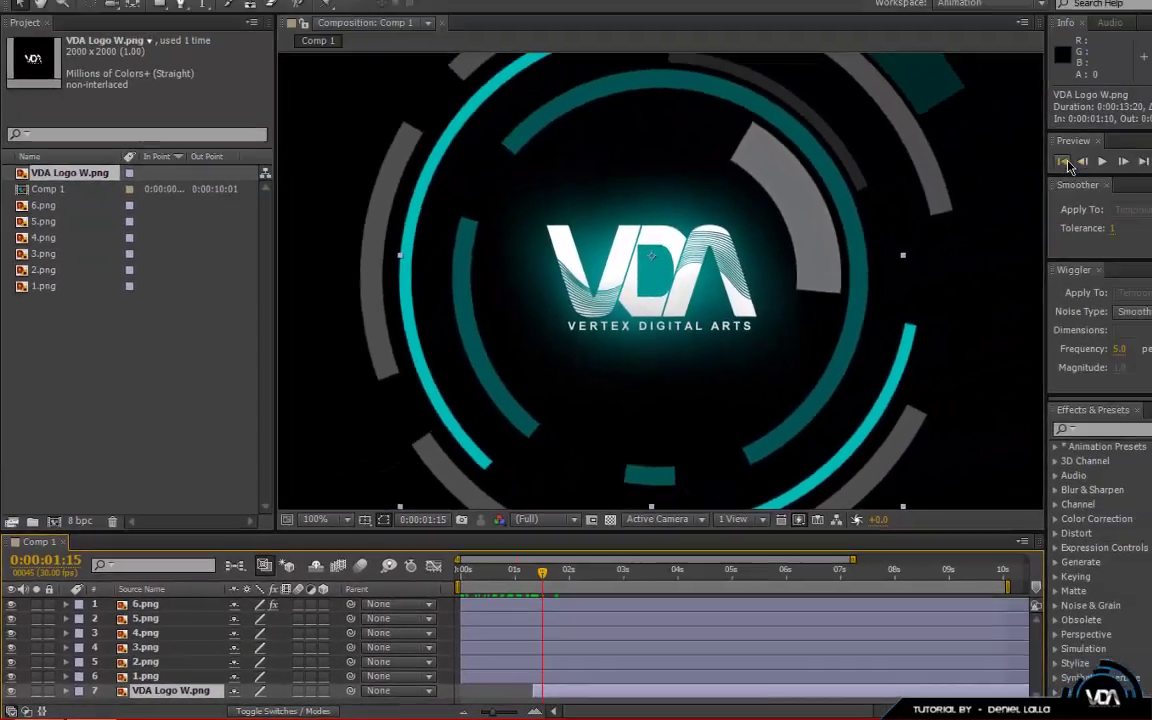
Reduce the composition view to 25% and play the animation from its first frame, stopping at 0:00:02:12.
{"action": "key", "text": "Home"}
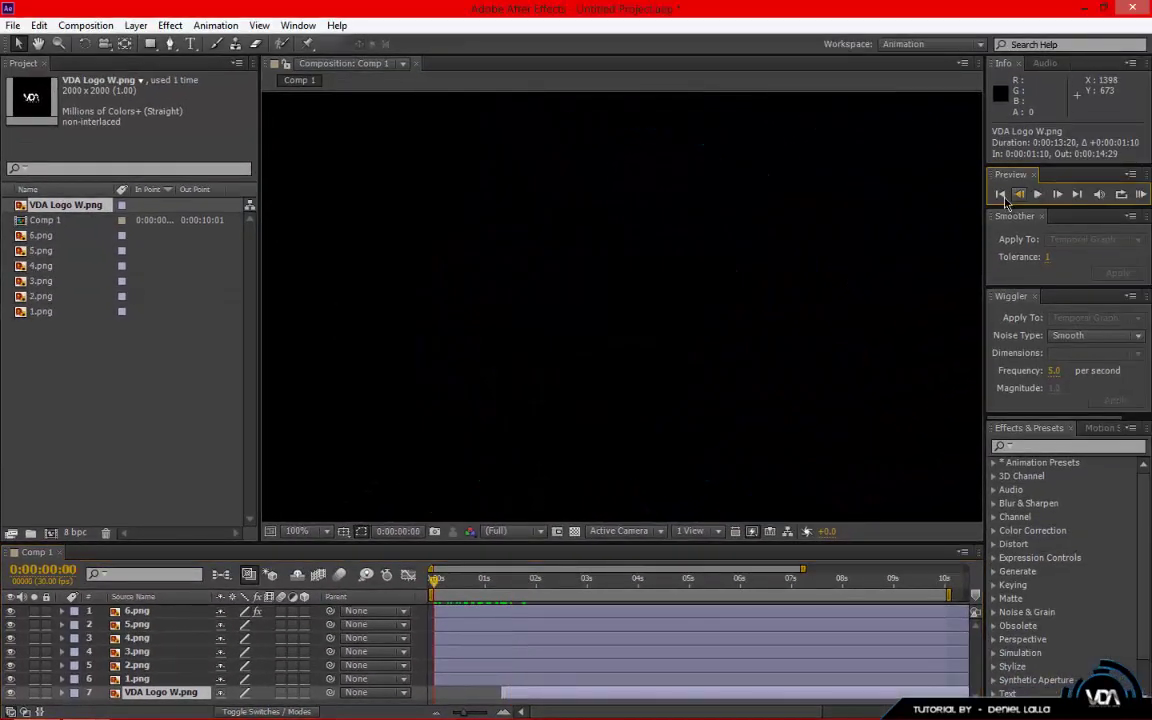
{"action": "key", "text": "comma"}
{"action": "key", "text": "comma"}
{"action": "key", "text": "comma"}
{"action": "key", "text": "comma"}
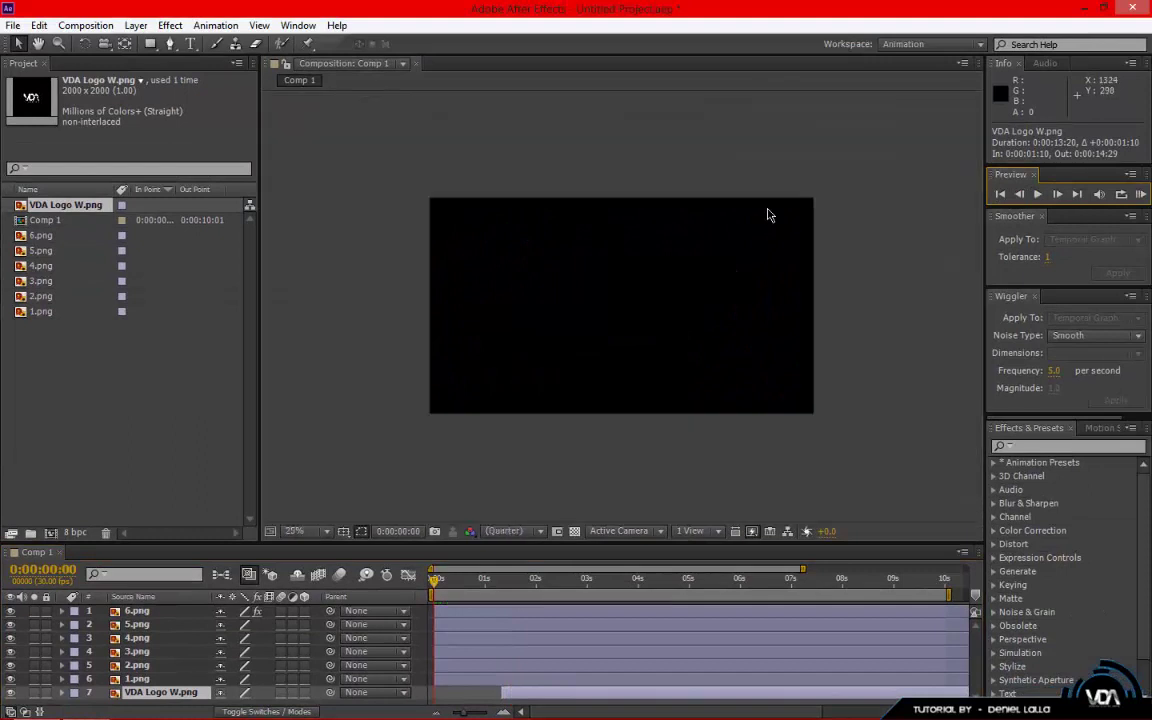
{"action": "left_click", "coordinate": [1038, 194]}
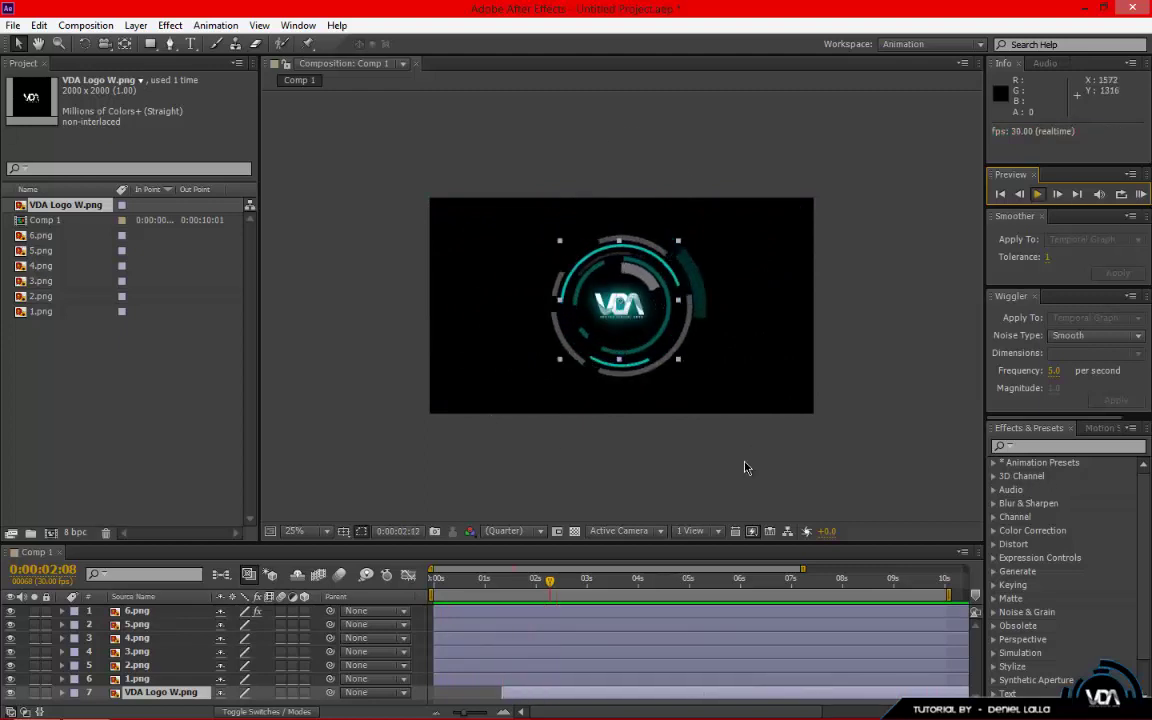
{"action": "key", "text": "space"}
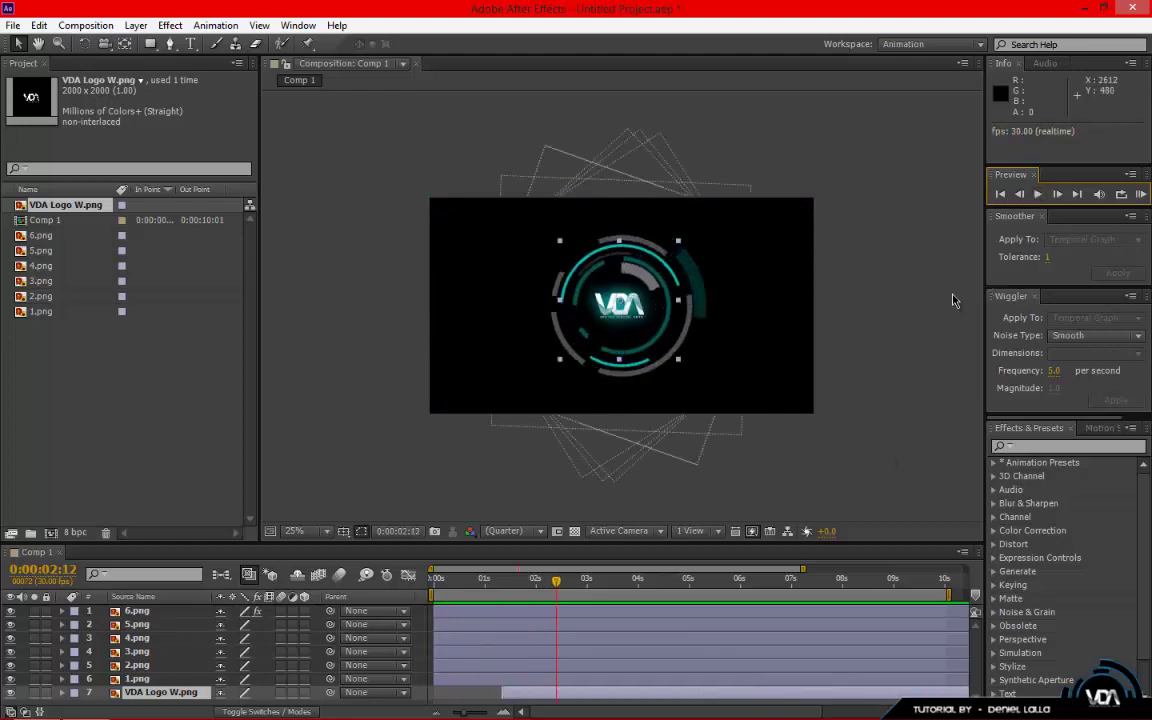
{"action": "left_click", "coordinate": [483, 252]}
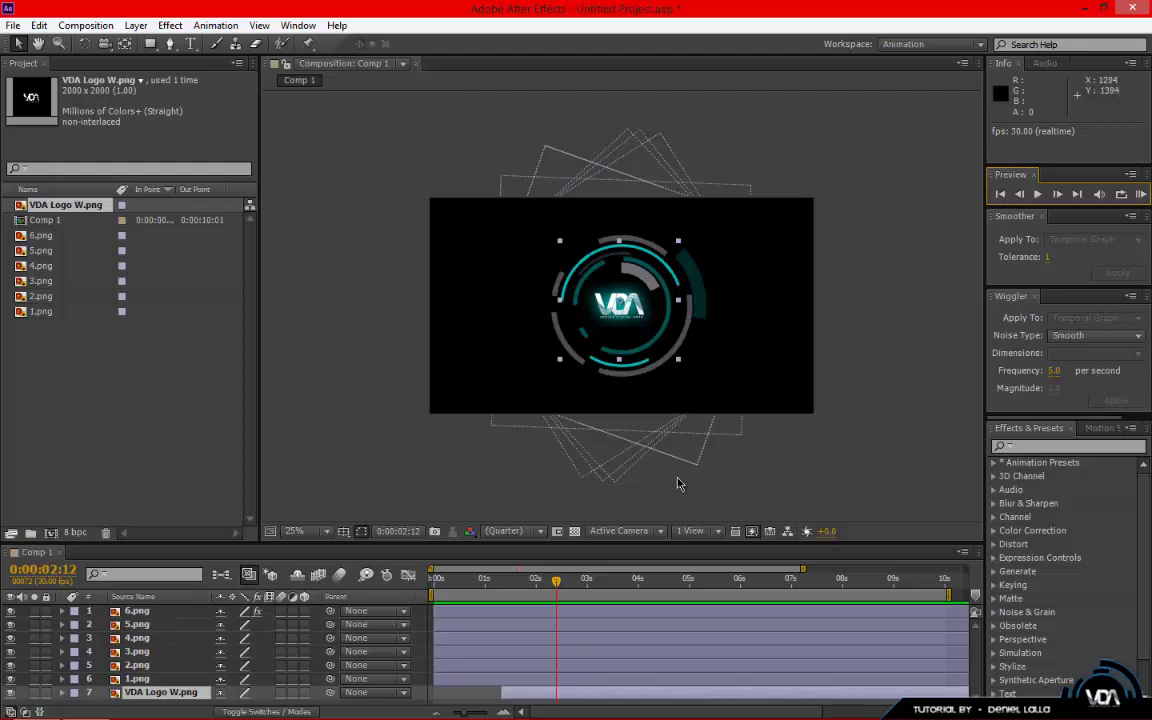